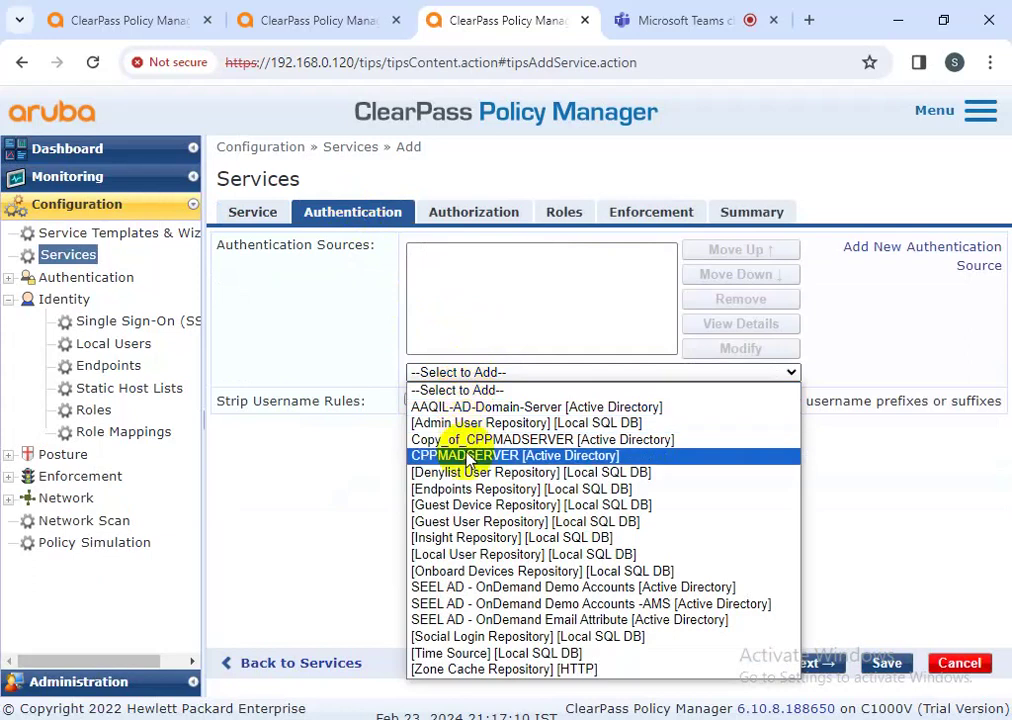
Add Copy_of_CPPMADSERVER [Active Directory] as the service's authentication source and as an additional authorization source.
left_click(474, 443)
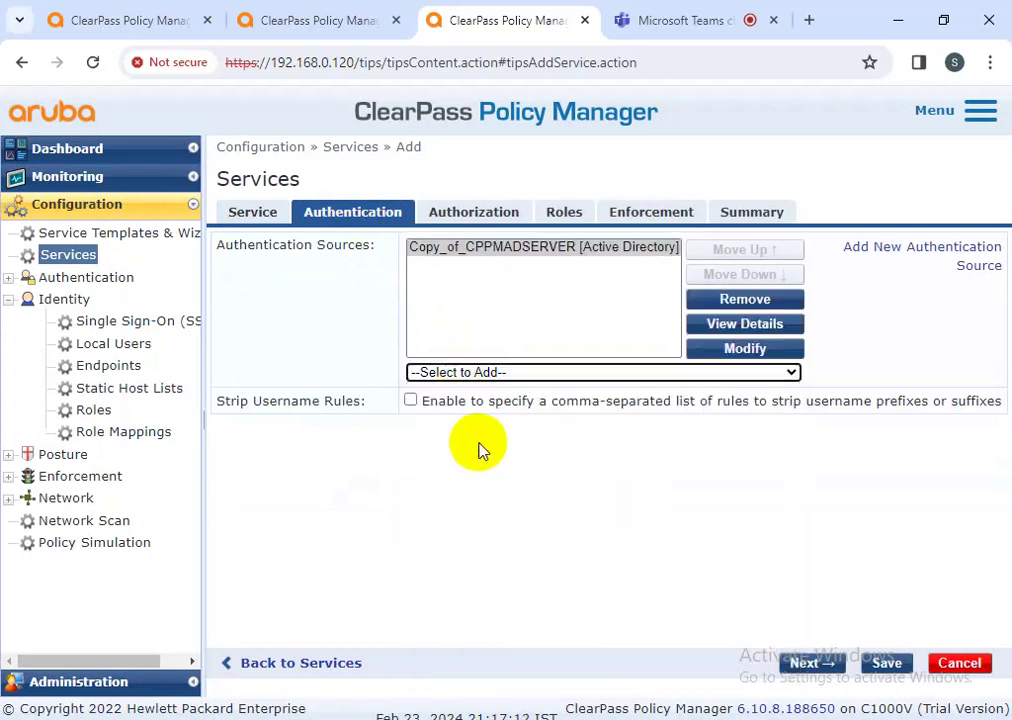
left_click(503, 214)
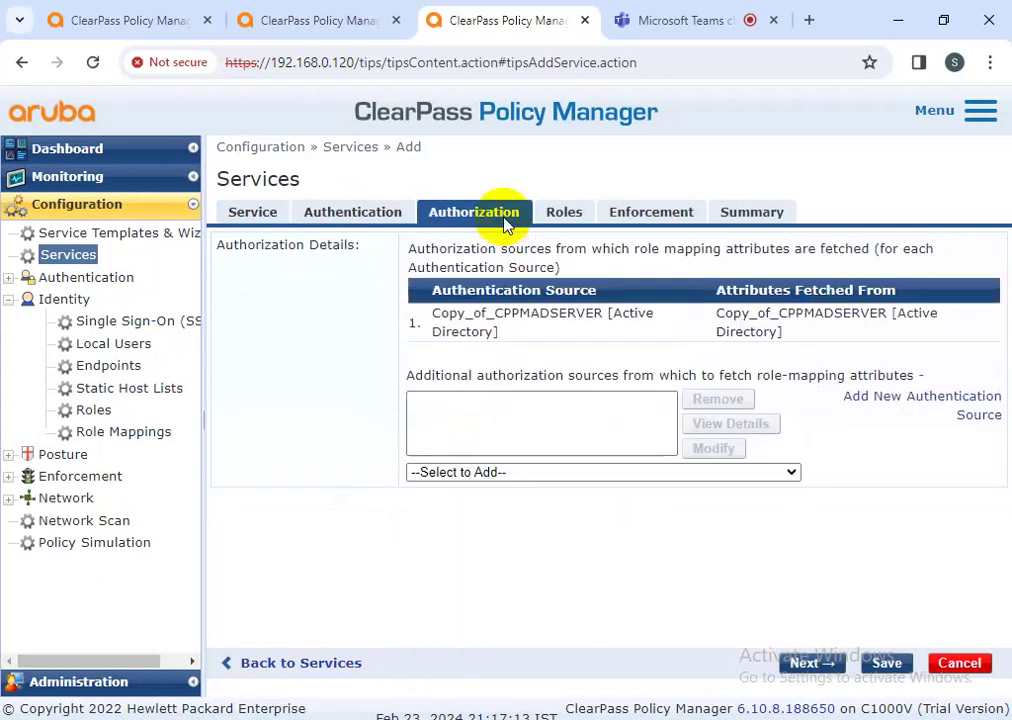
left_click(488, 474)
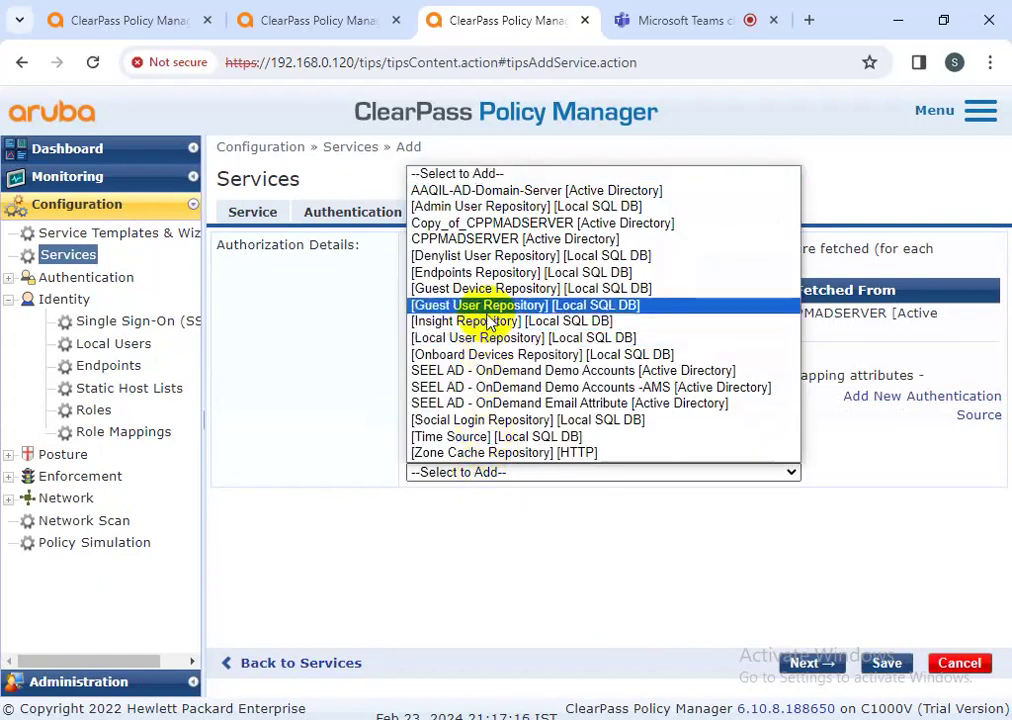
left_click(488, 228)
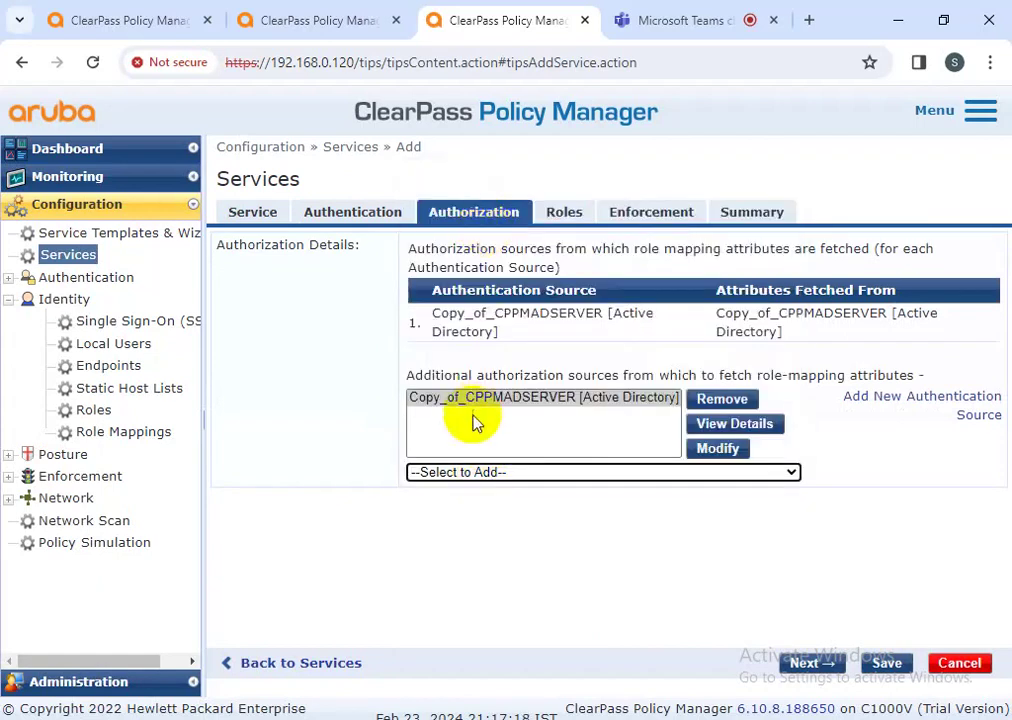
Look through the available role mapping policies for the service without choosing one.
left_click(569, 212)
left_click(543, 257)
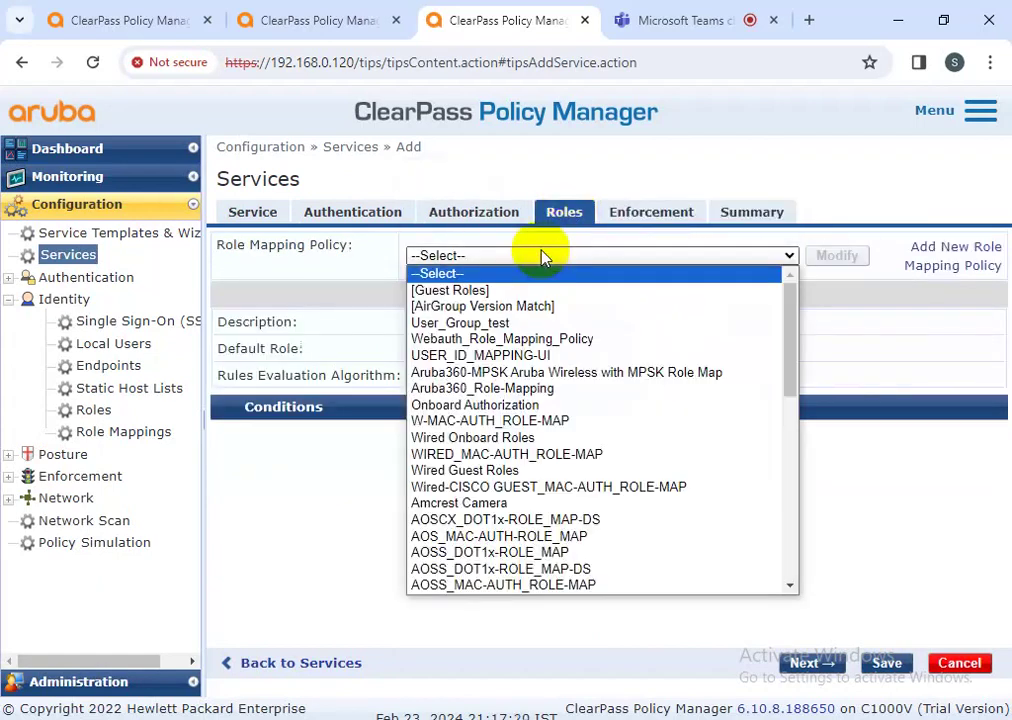
scroll(550, 567, "down", 1)
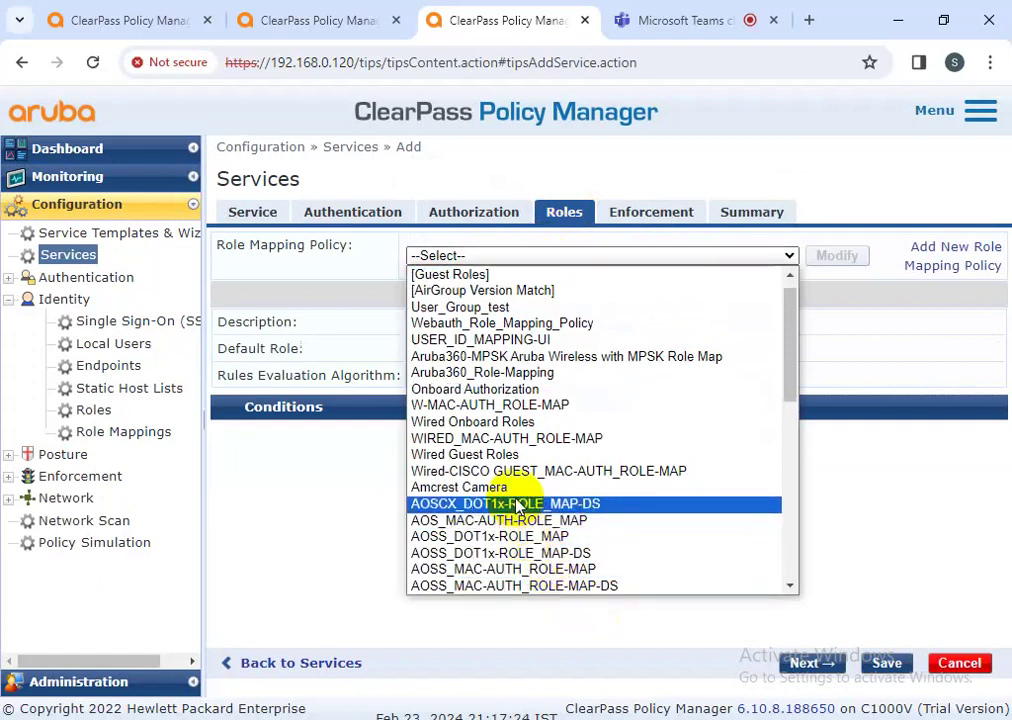
scroll(517, 508, "down", 10)
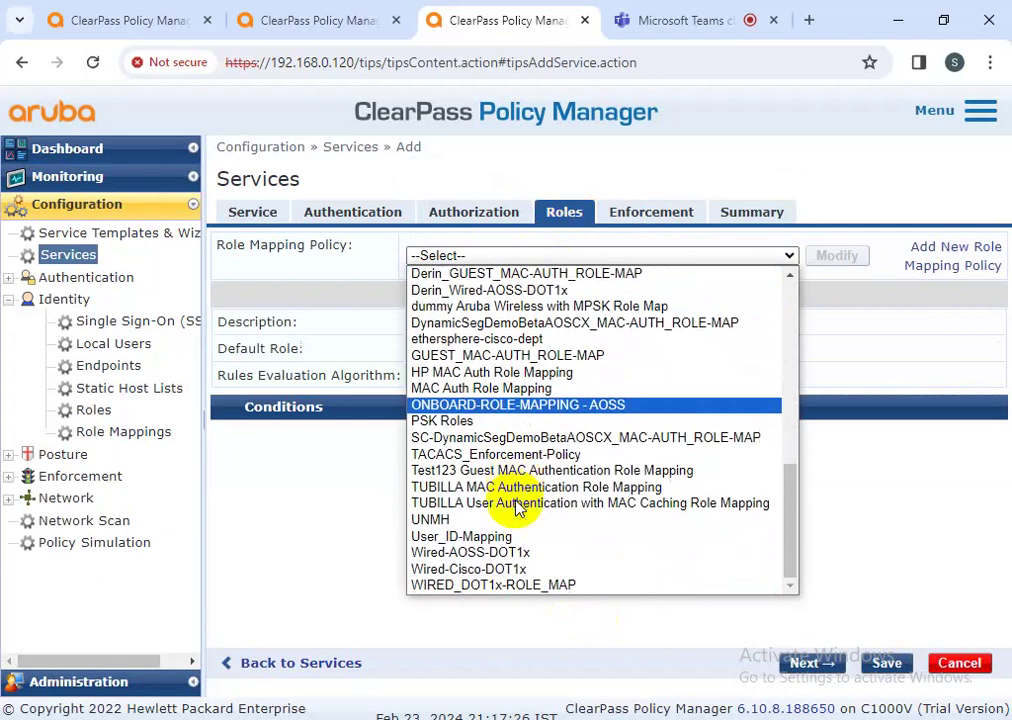
scroll(517, 510, "up", 5)
scroll(517, 510, "up", 5)
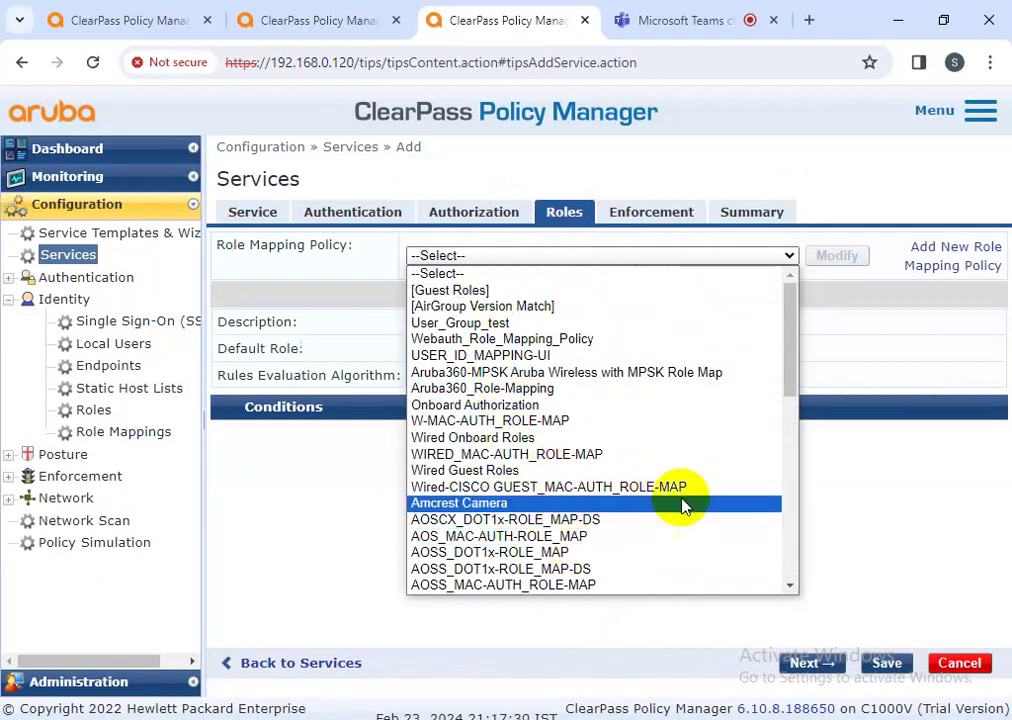
key("Down")
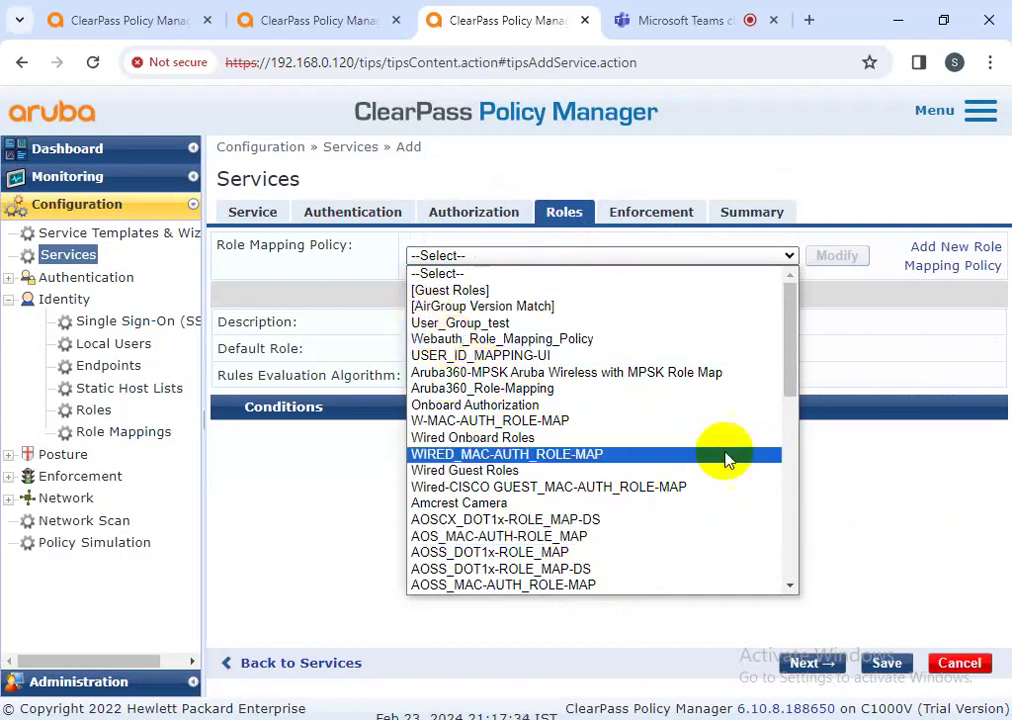
left_click(355, 526)
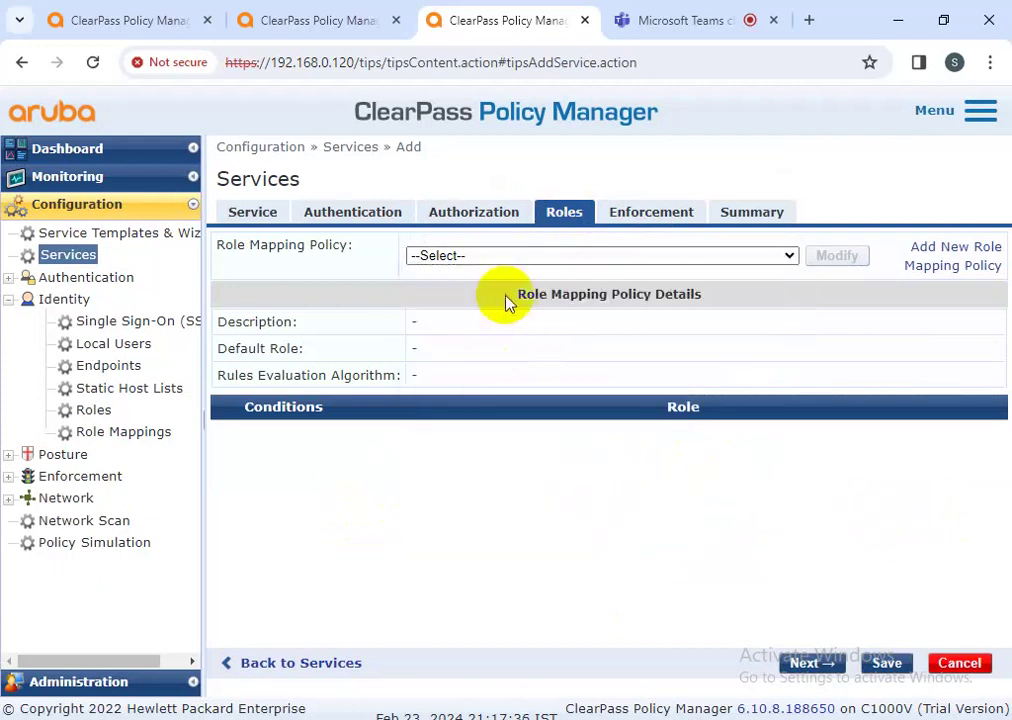
Examine the conditions and enforcement profiles of the [Admin Network Login Policy] and the list of alternative enforcement policies.
left_click(637, 222)
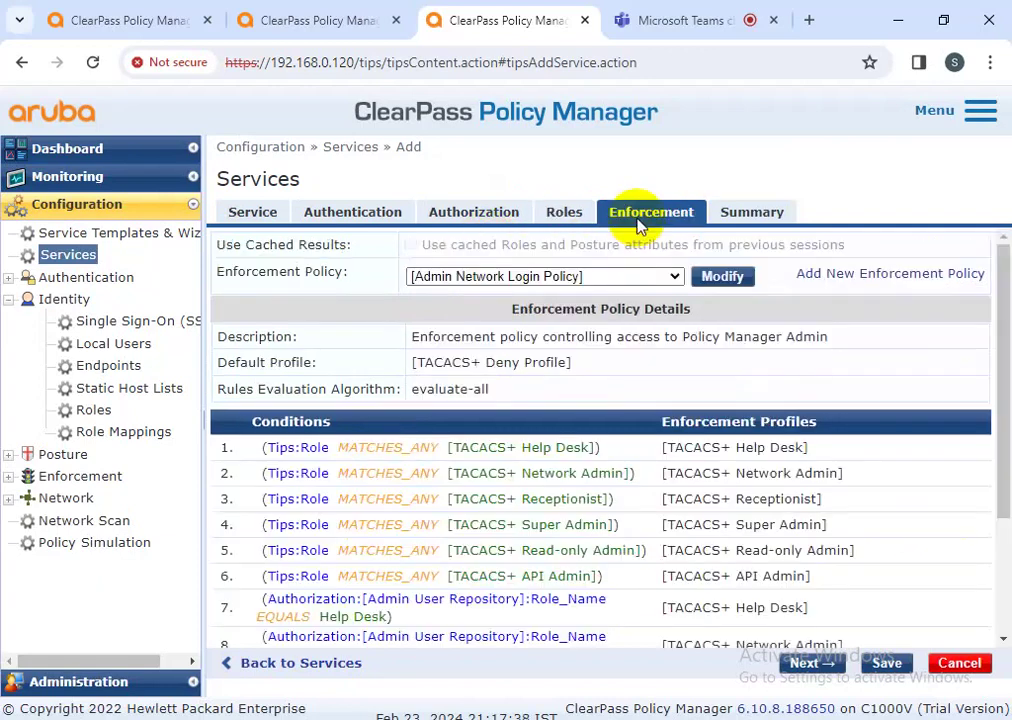
scroll(583, 485, "down", 3)
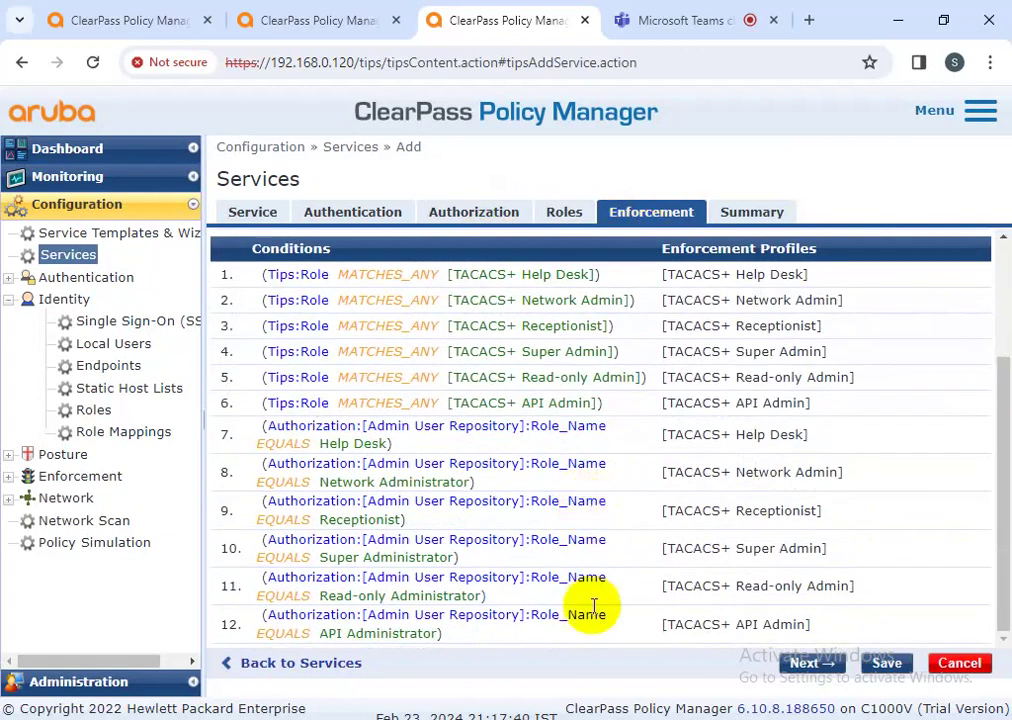
scroll(605, 450, "up", 3)
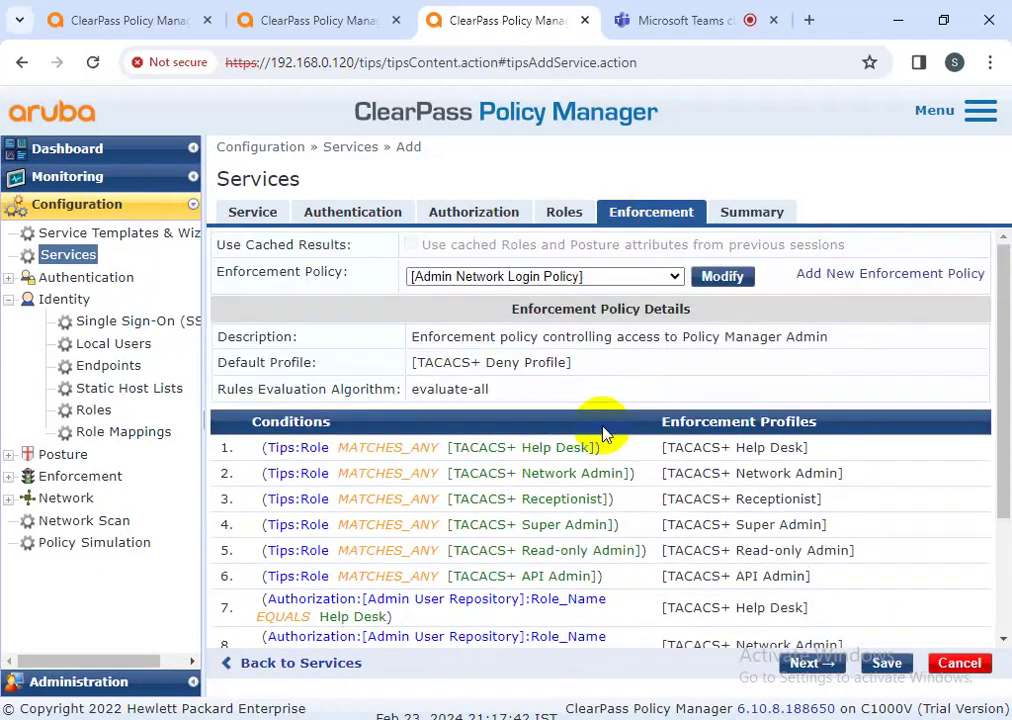
scroll(594, 440, "down", 3)
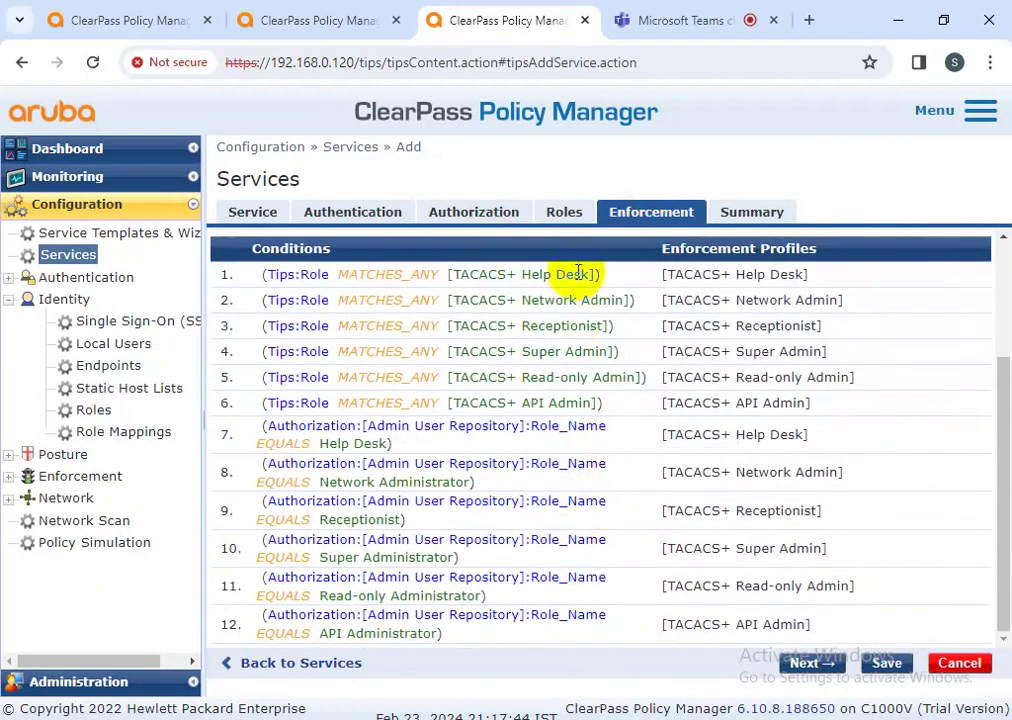
scroll(633, 457, "up", 2)
scroll(633, 457, "down", 2)
scroll(633, 457, "up", 3)
scroll(635, 462, "down", 3)
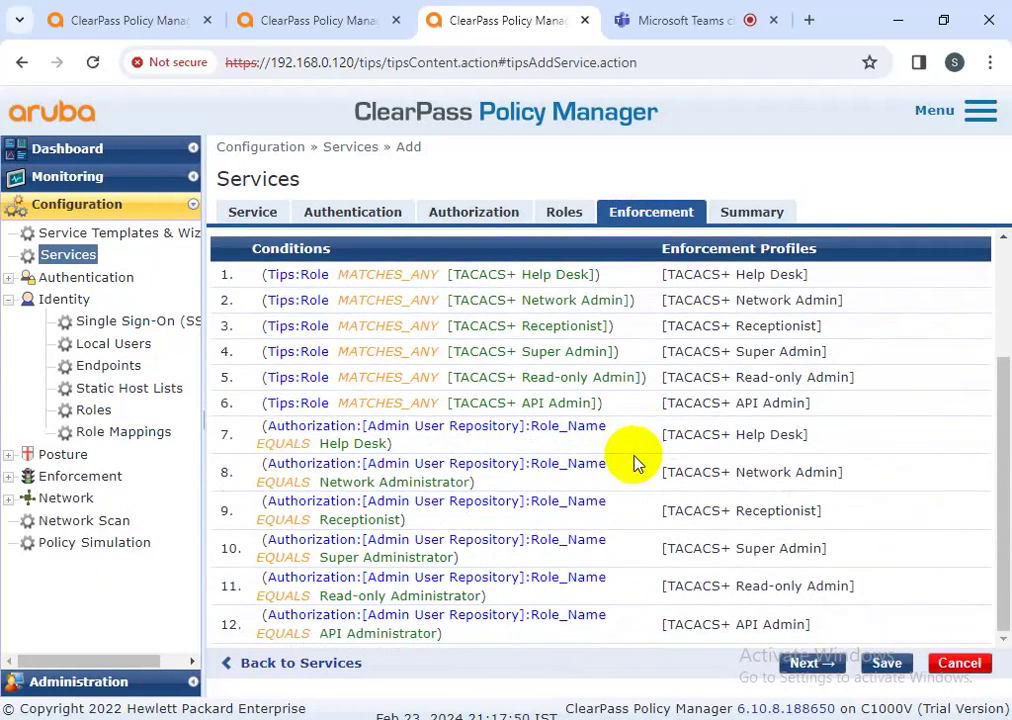
scroll(615, 517, "up", 3)
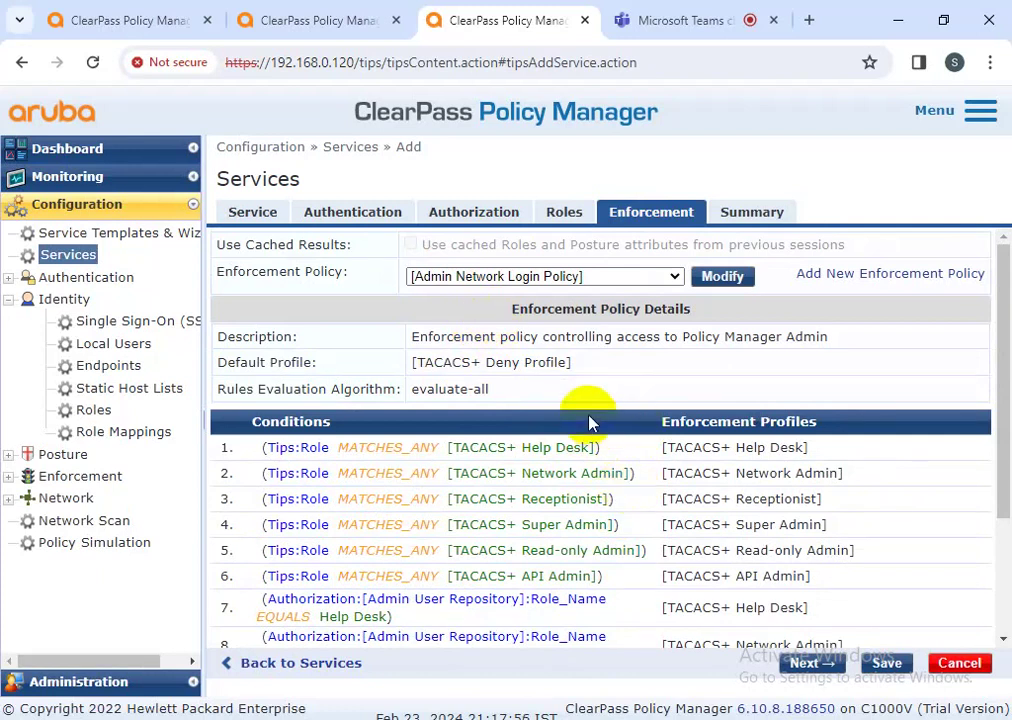
scroll(585, 425, "down", 3)
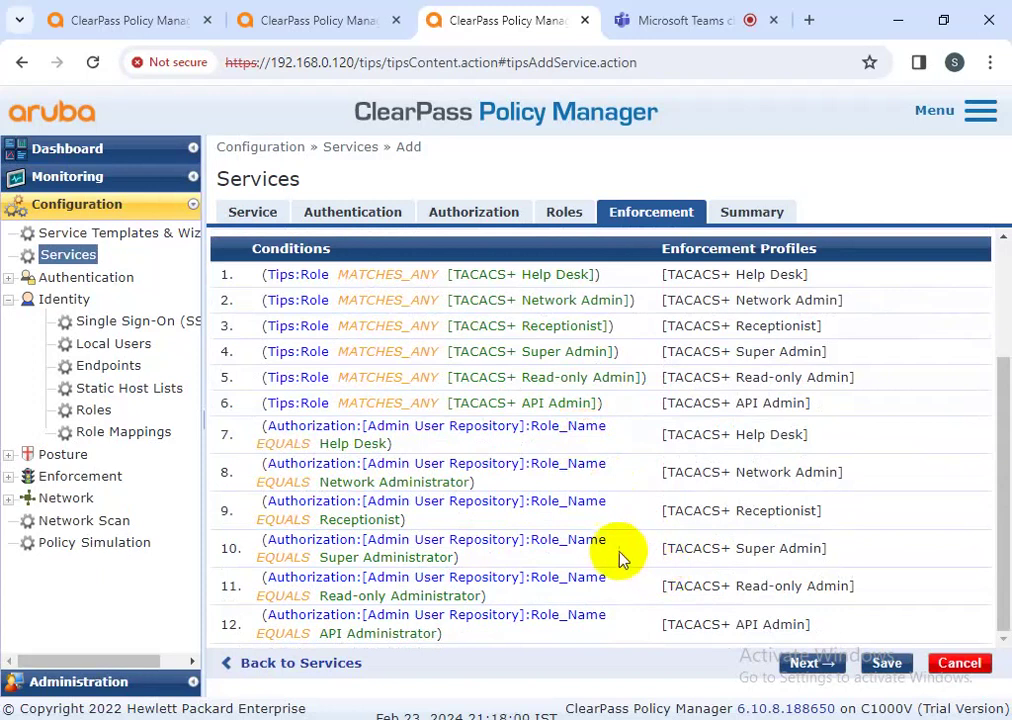
scroll(611, 553, "up", 3)
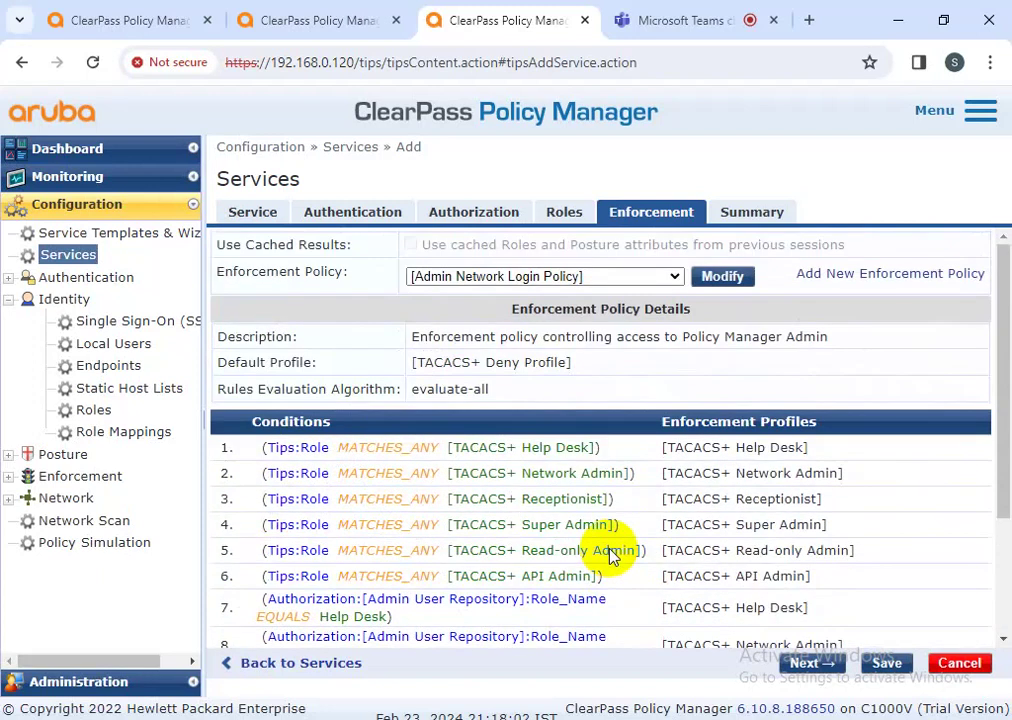
scroll(611, 530, "down", 3)
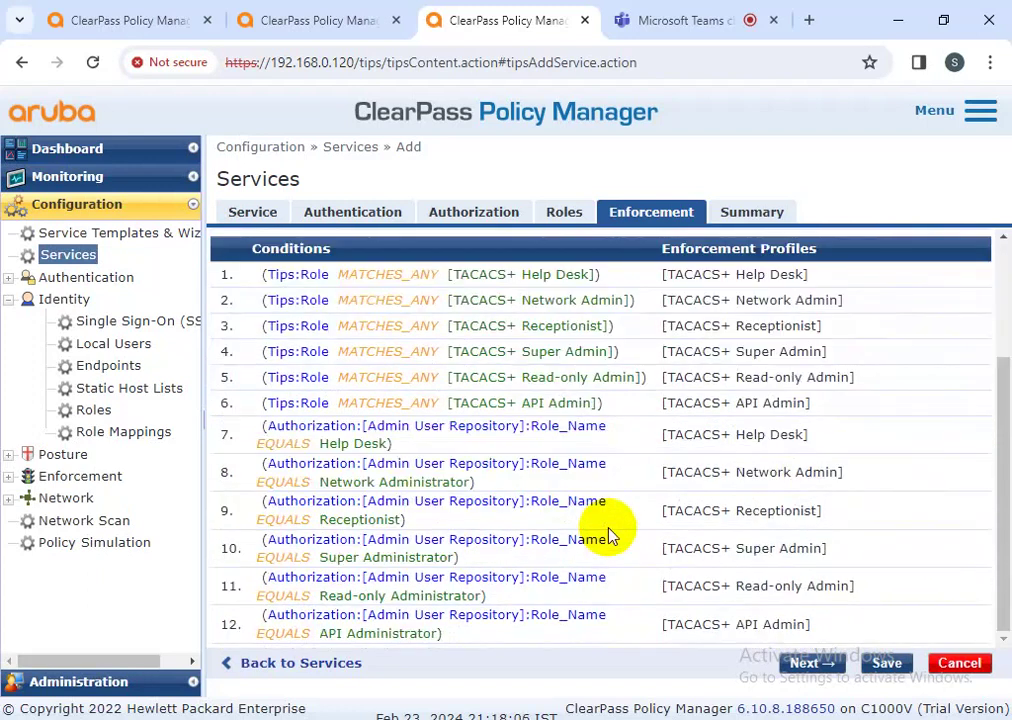
scroll(610, 533, "up", 3)
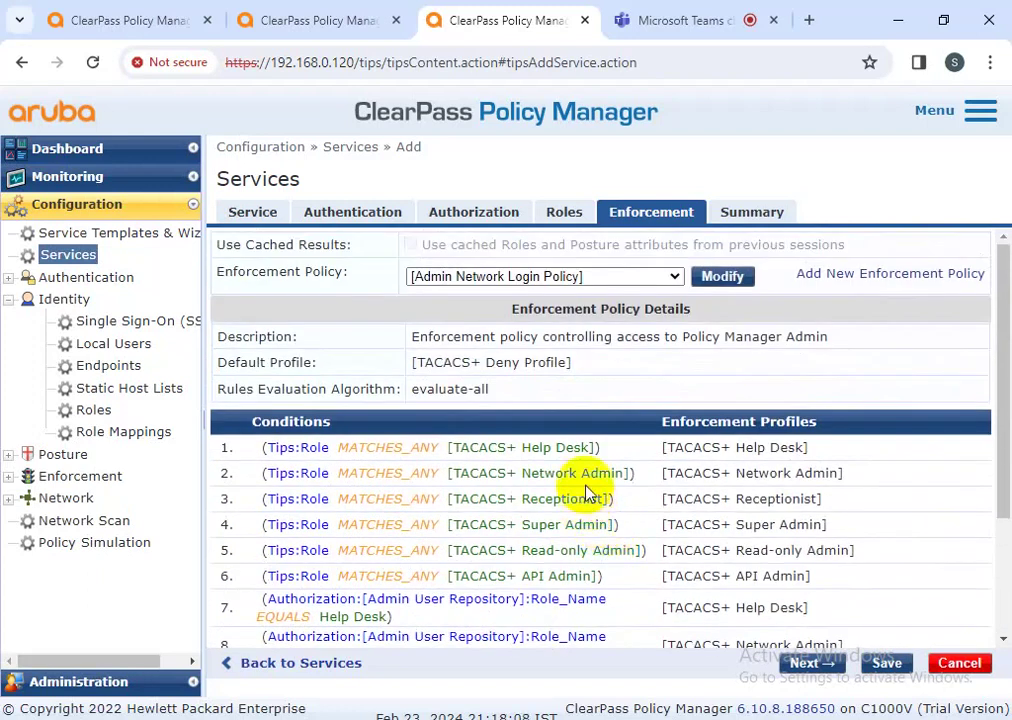
scroll(589, 494, "down", 3)
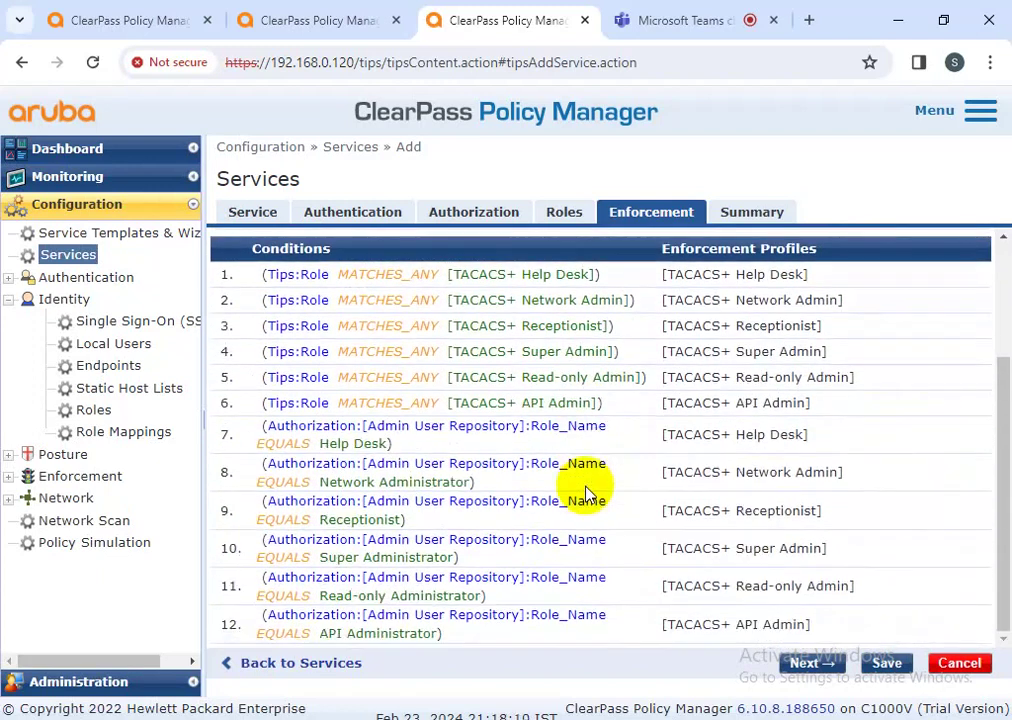
scroll(585, 495, "up", 3)
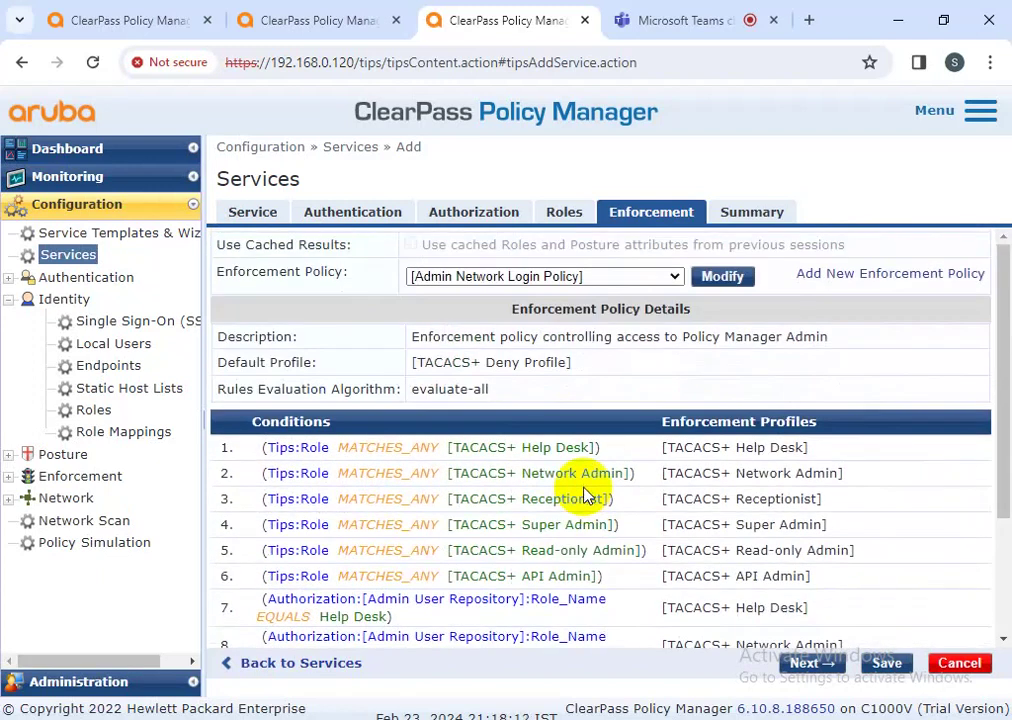
left_click(577, 277)
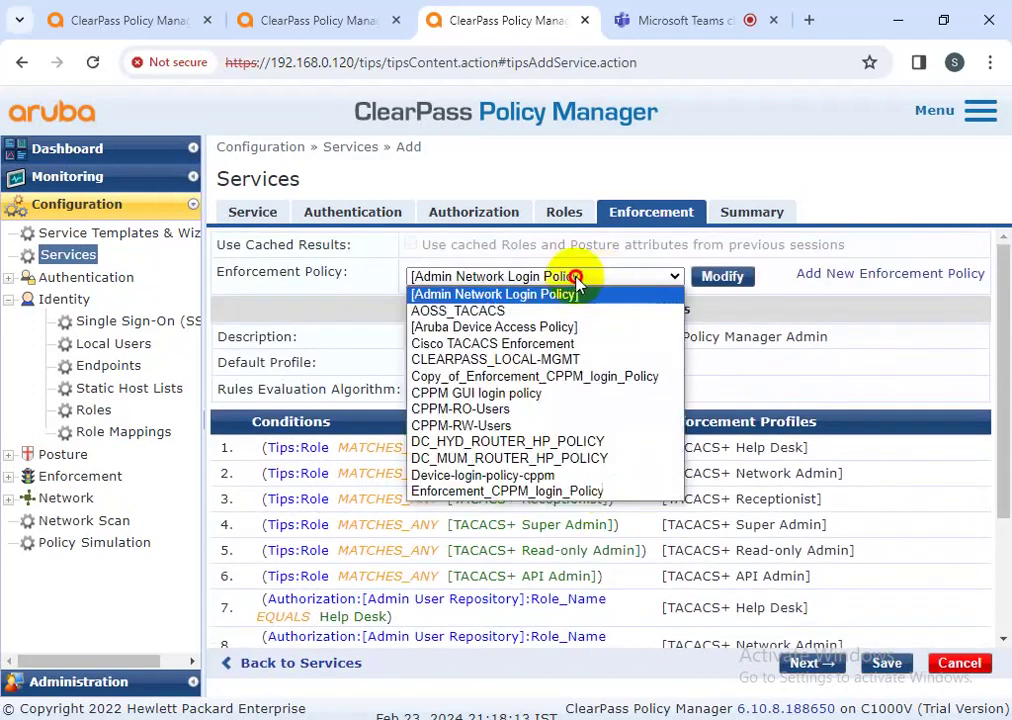
left_click(395, 280)
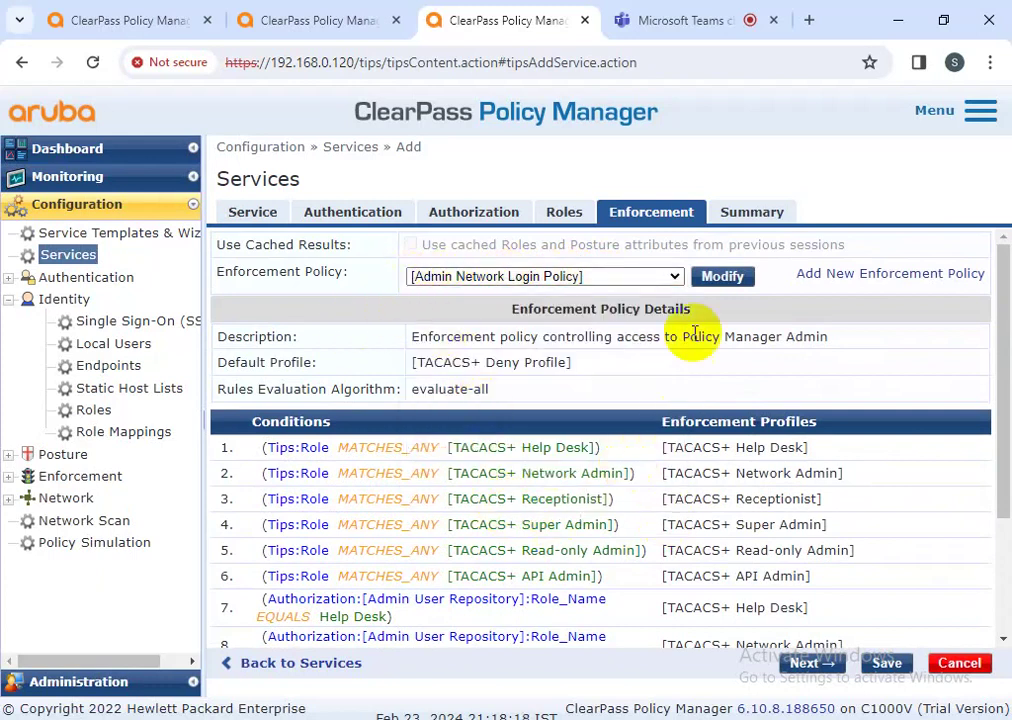
Try to duplicate the API Administrator rule in the [Admin Network Login Policy] and save the policy.
left_click(716, 278)
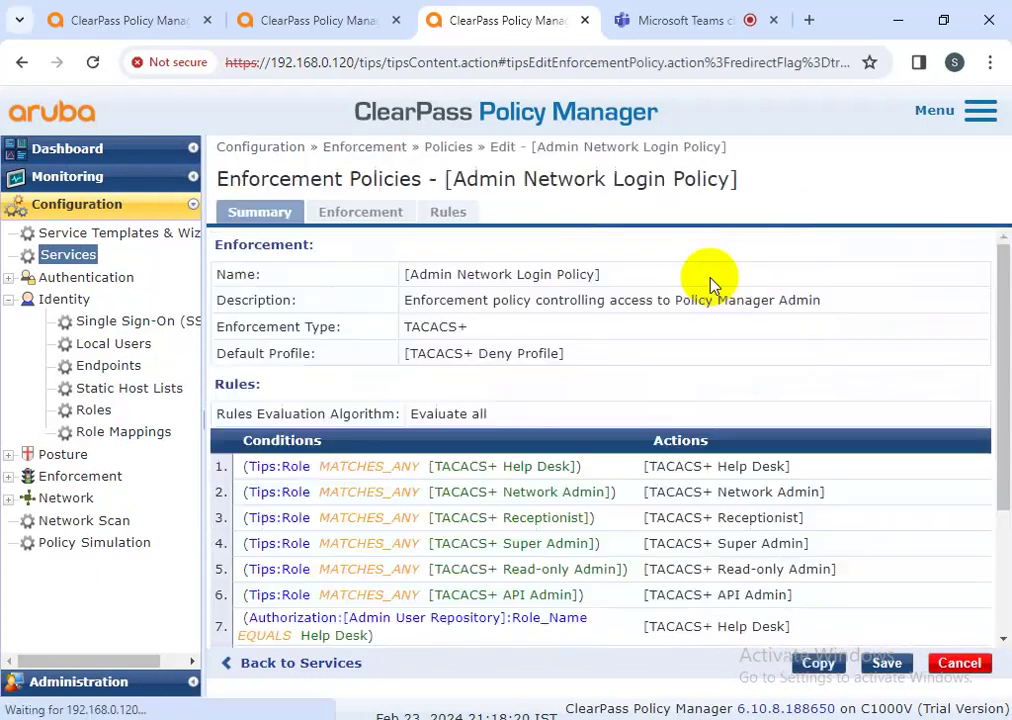
left_click(447, 212)
scroll(505, 463, "down", 2)
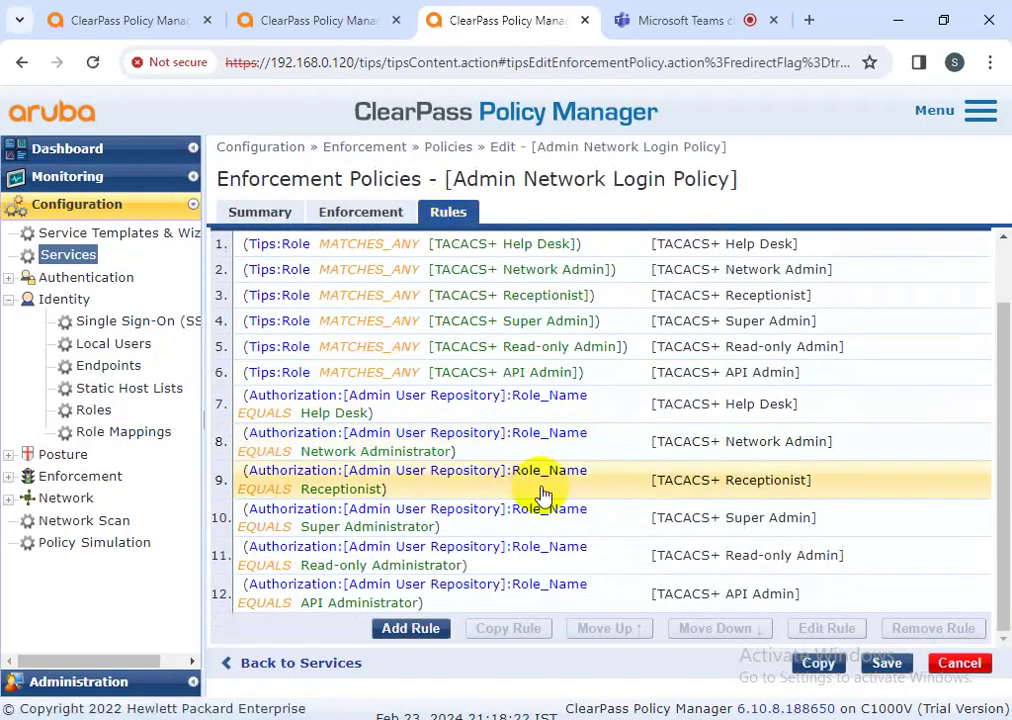
left_click(516, 600)
left_click(505, 630)
left_click(872, 668)
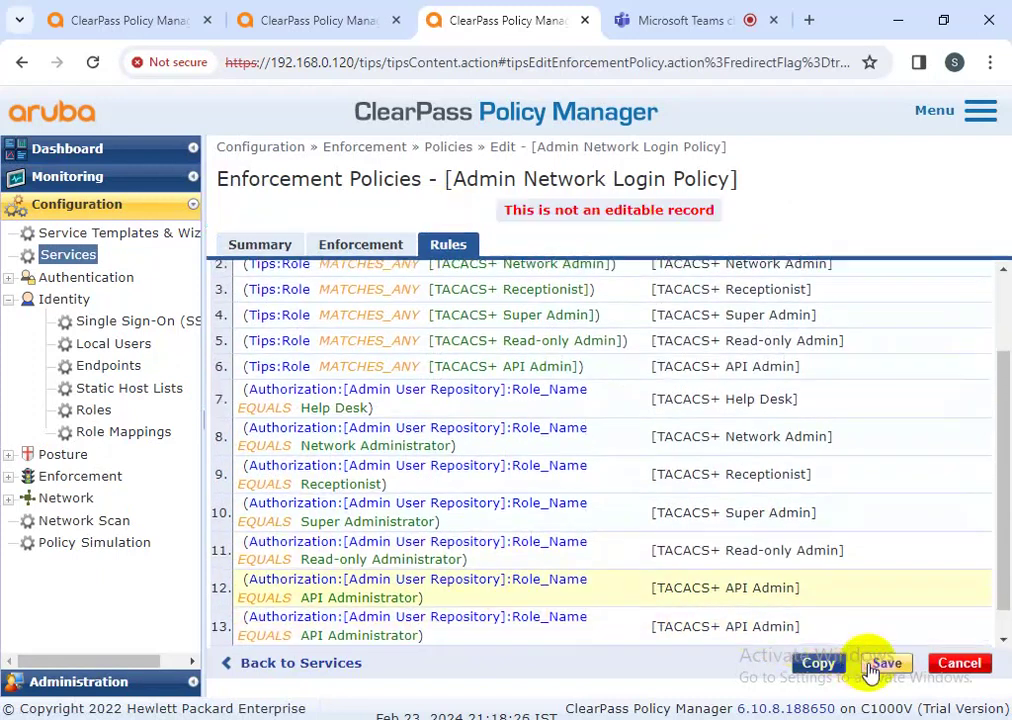
Discard the unsaved changes to the enforcement policy and return to the service's enforcement settings.
left_click_drag(728, 210, 501, 211)
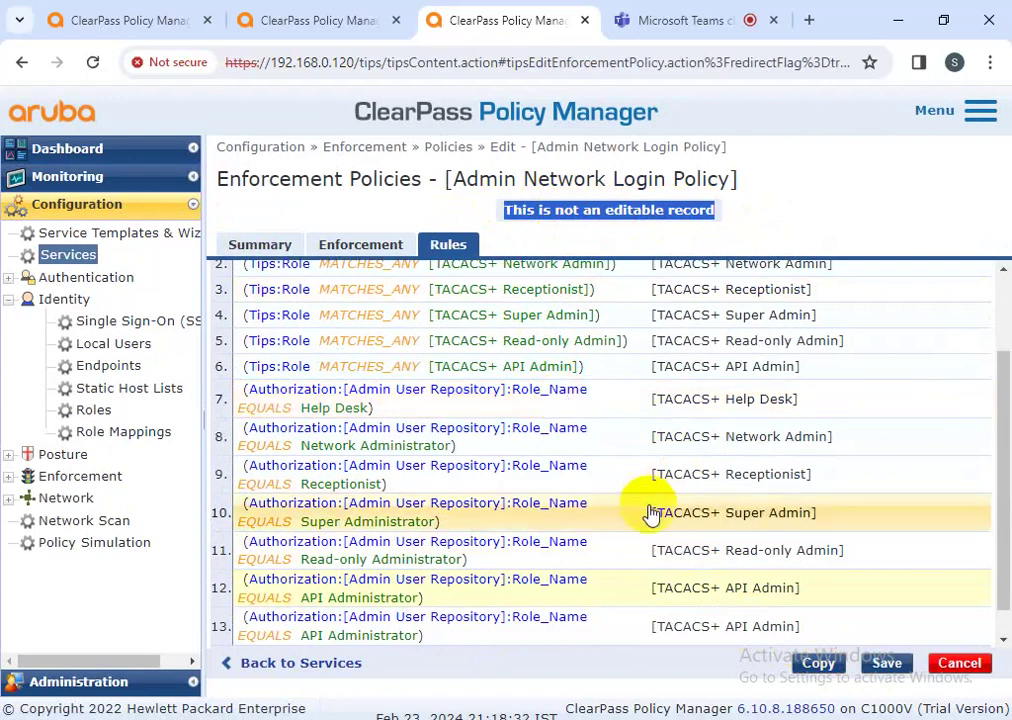
scroll(680, 420, "up", 1)
scroll(728, 378, "up", 1)
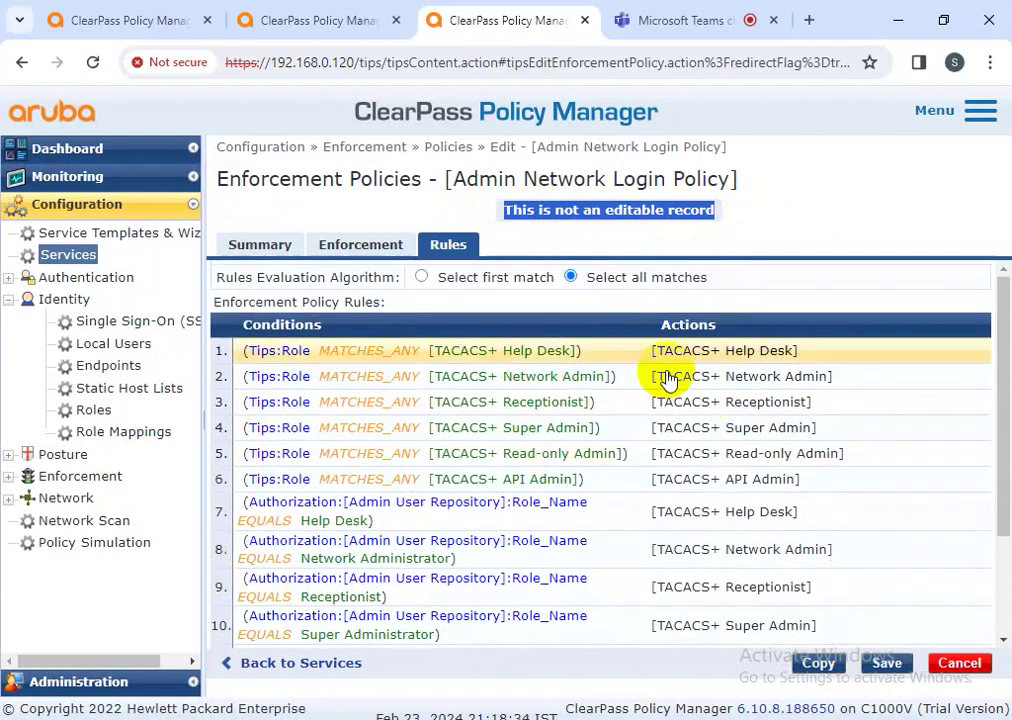
left_click(757, 271)
left_click(943, 670)
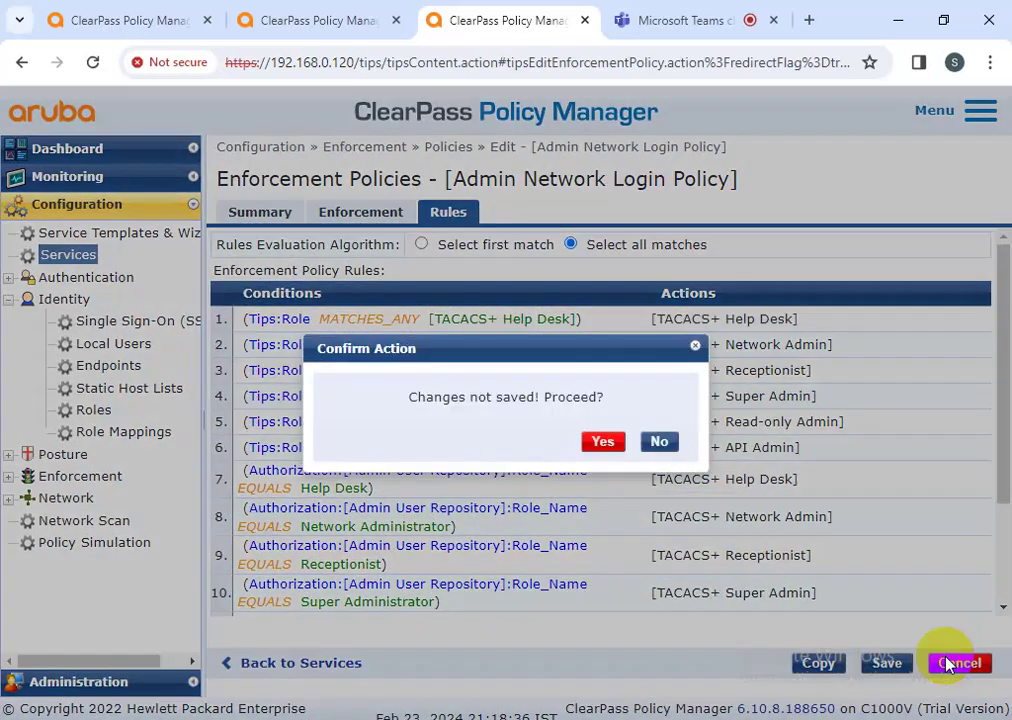
left_click(600, 442)
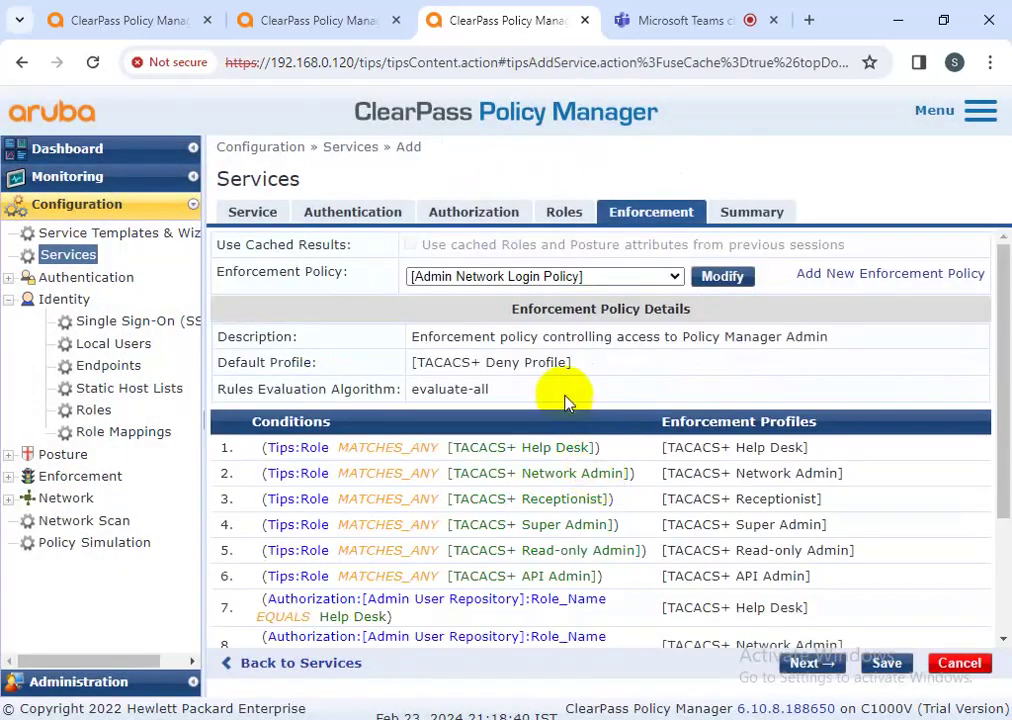
Keep [Admin Network Login Policy] as the enforcement policy and save the new service.
left_click(585, 280)
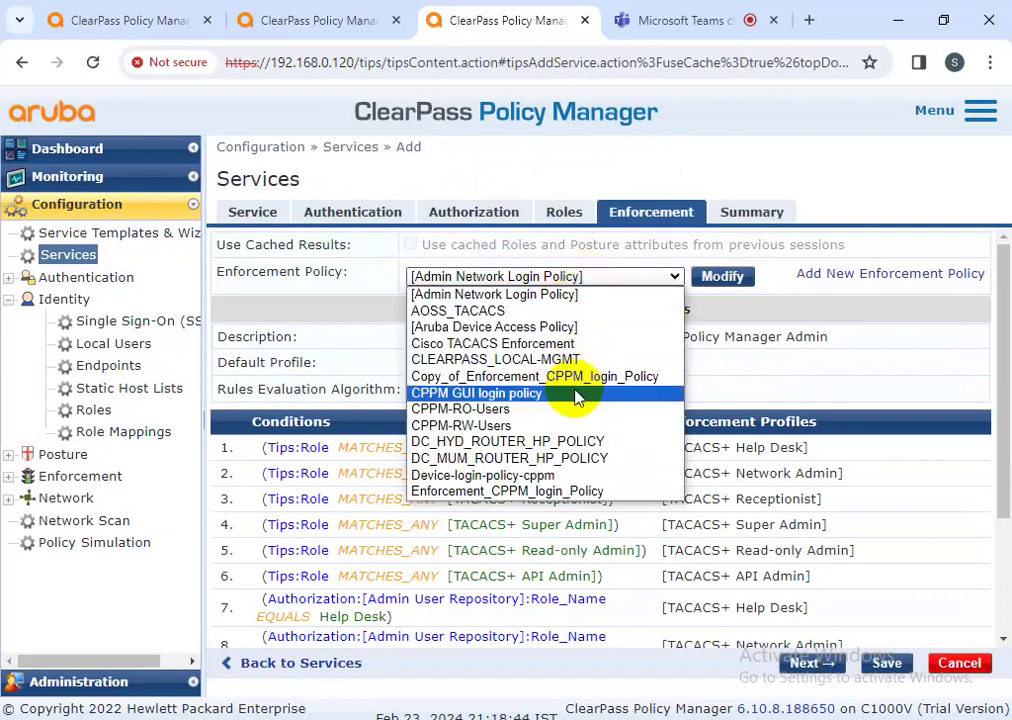
left_click(768, 310)
scroll(531, 389, "down", 3)
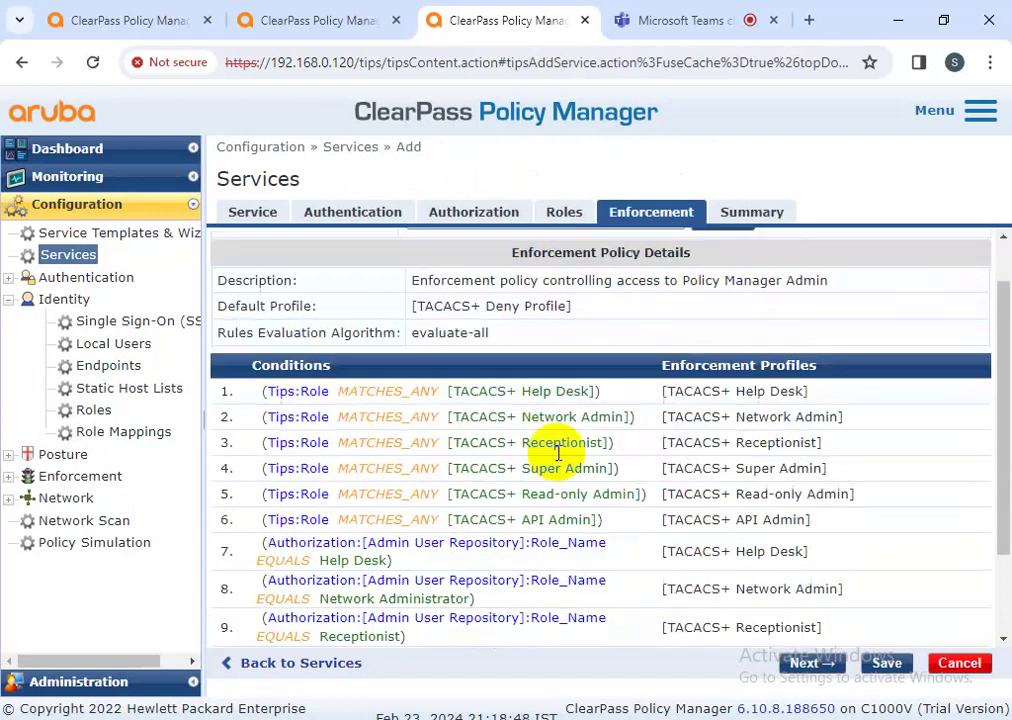
left_click(888, 665)
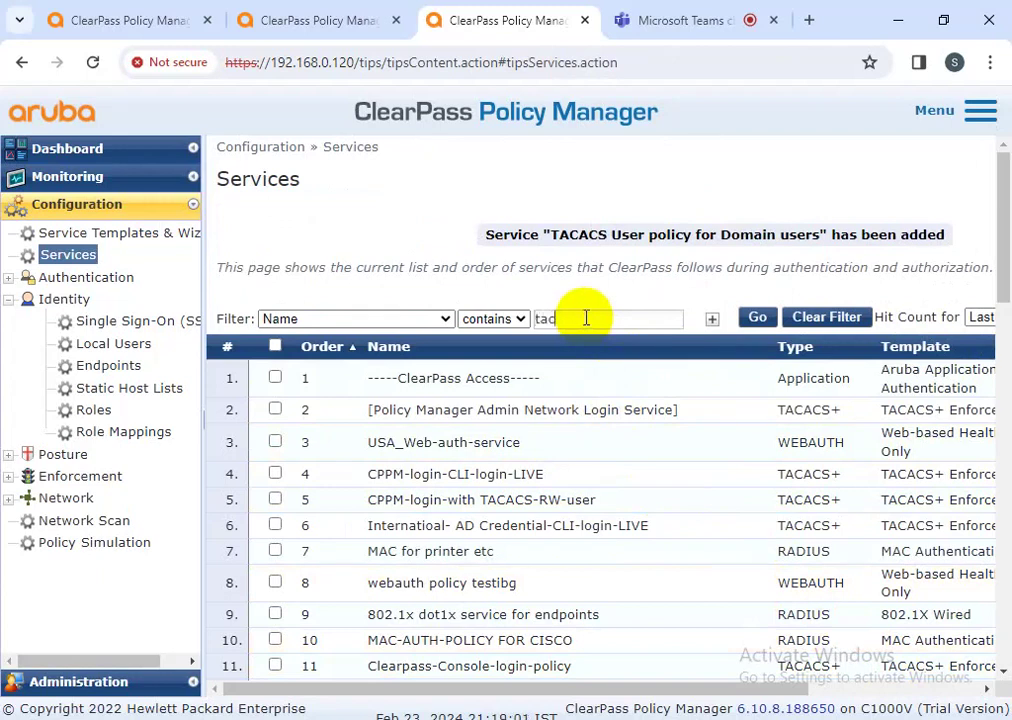
Filter the services list by names containing tacacs and open the TACACS User policy for Domain users service.
type("cs")
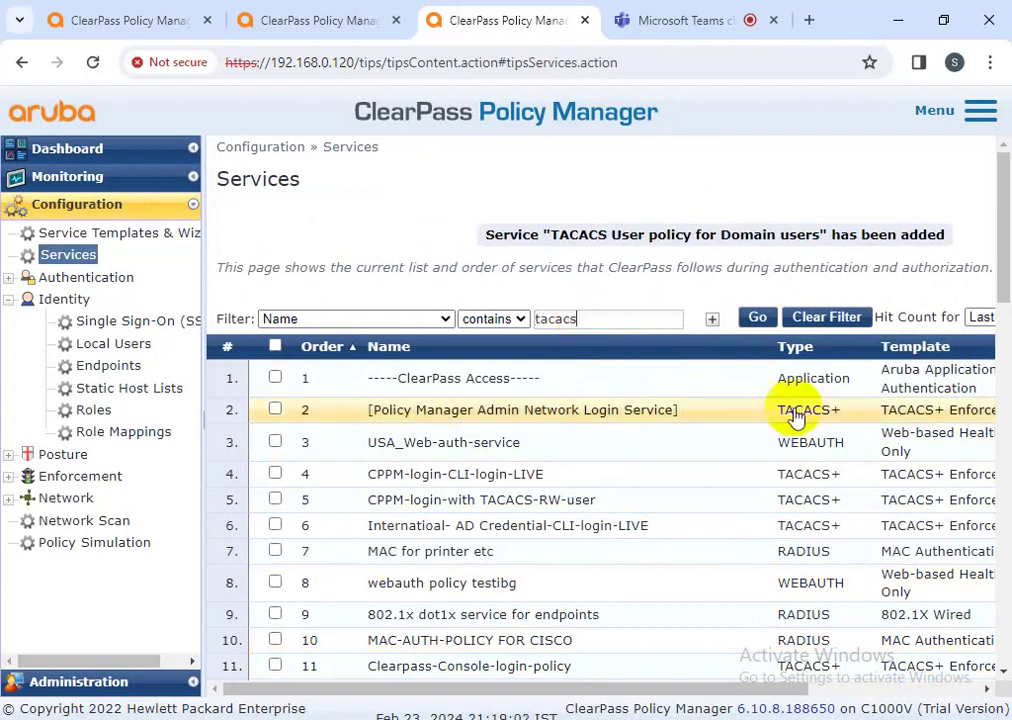
left_click(748, 317)
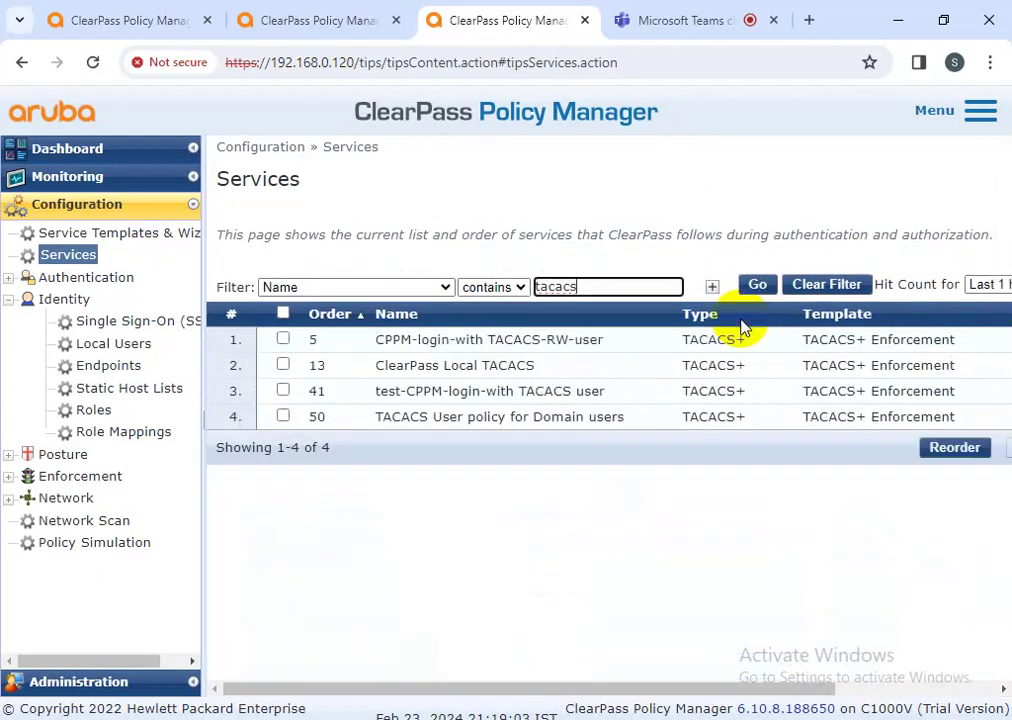
left_click(519, 428)
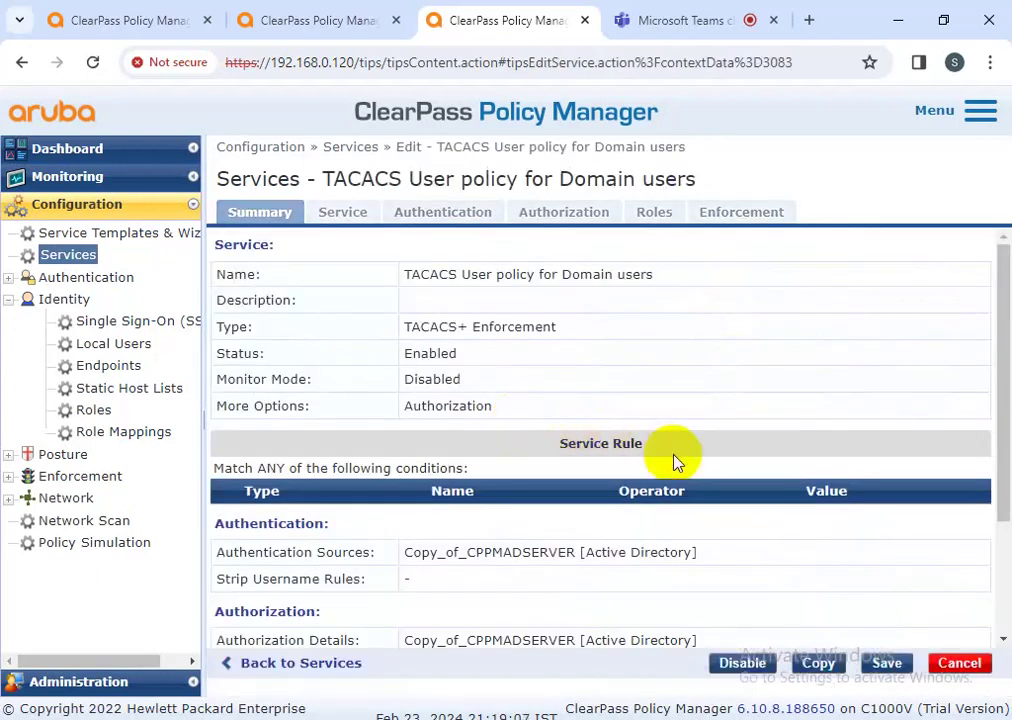
scroll(545, 445, "down", 3)
scroll(531, 436, "up", 3)
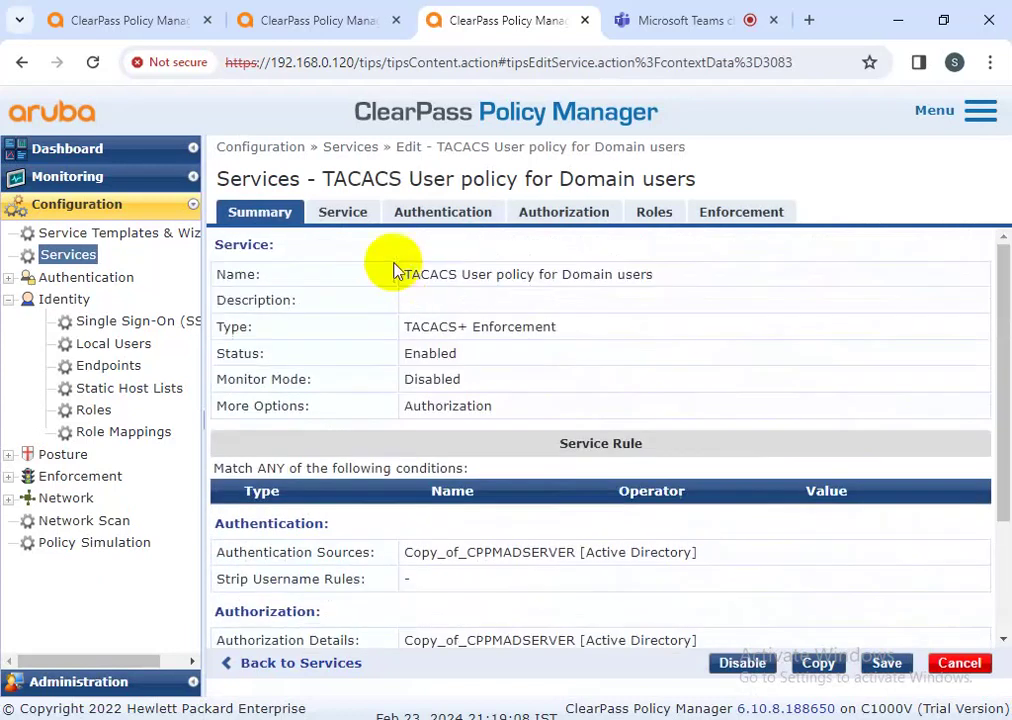
Check the service type in the summary and start a new condition in the service rule.
left_click(352, 216)
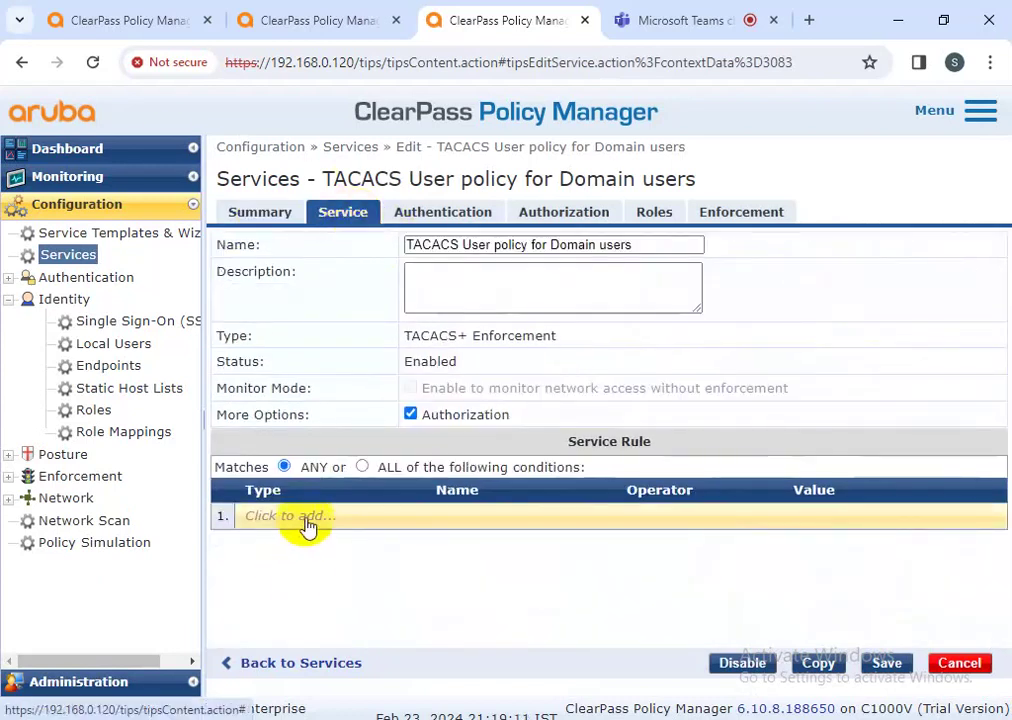
left_click(257, 211)
left_click_drag(553, 325, 407, 324)
left_click(343, 213)
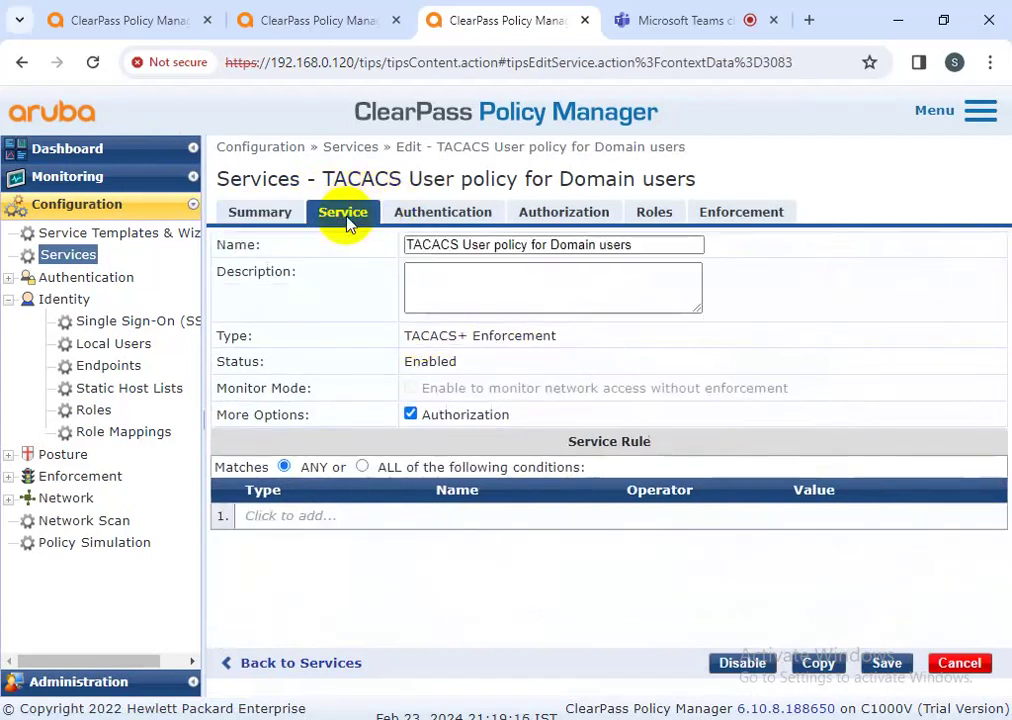
left_click(316, 518)
Open the CPPM-login-CLI-login-LIVE service in the other browser tab as a reference and return to the new service.
left_click(300, 20)
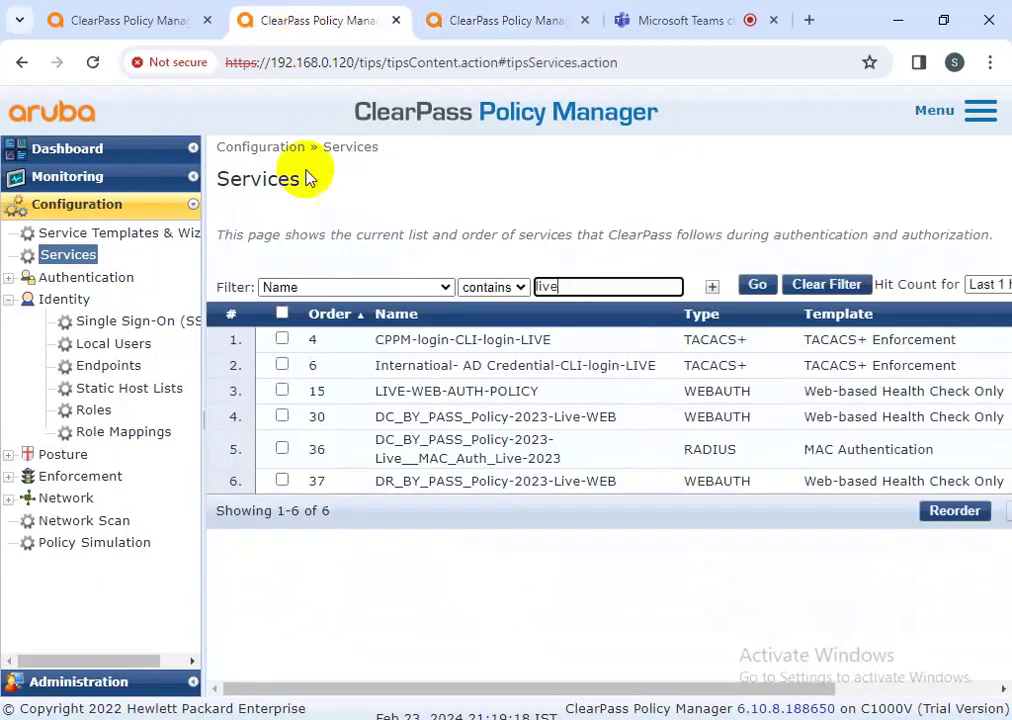
left_click(463, 345)
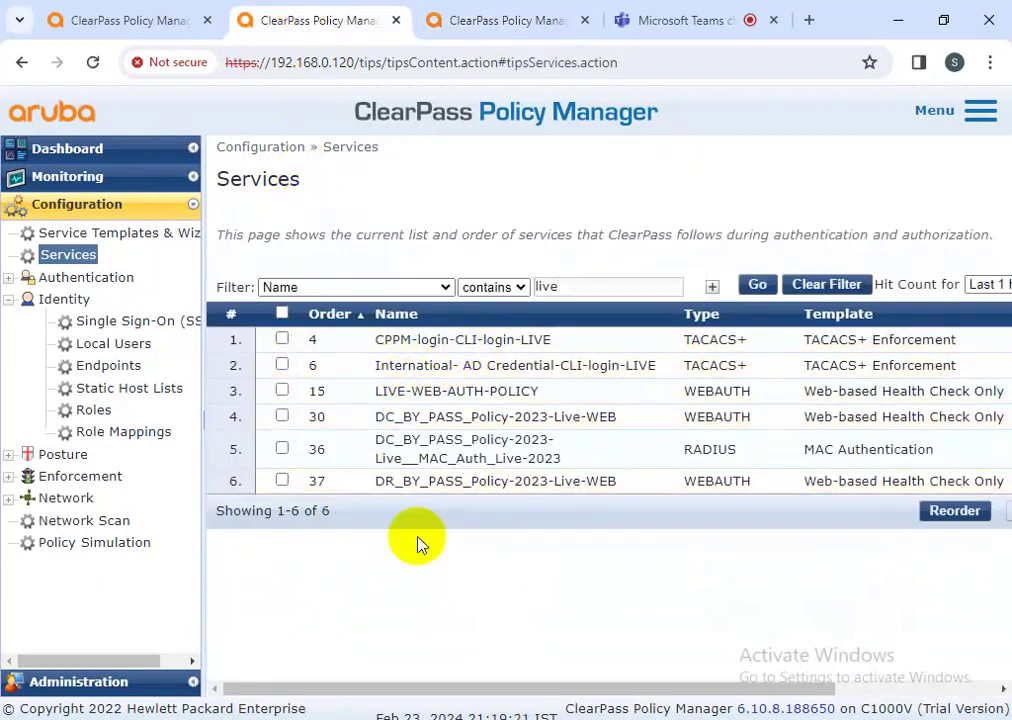
left_click(455, 20)
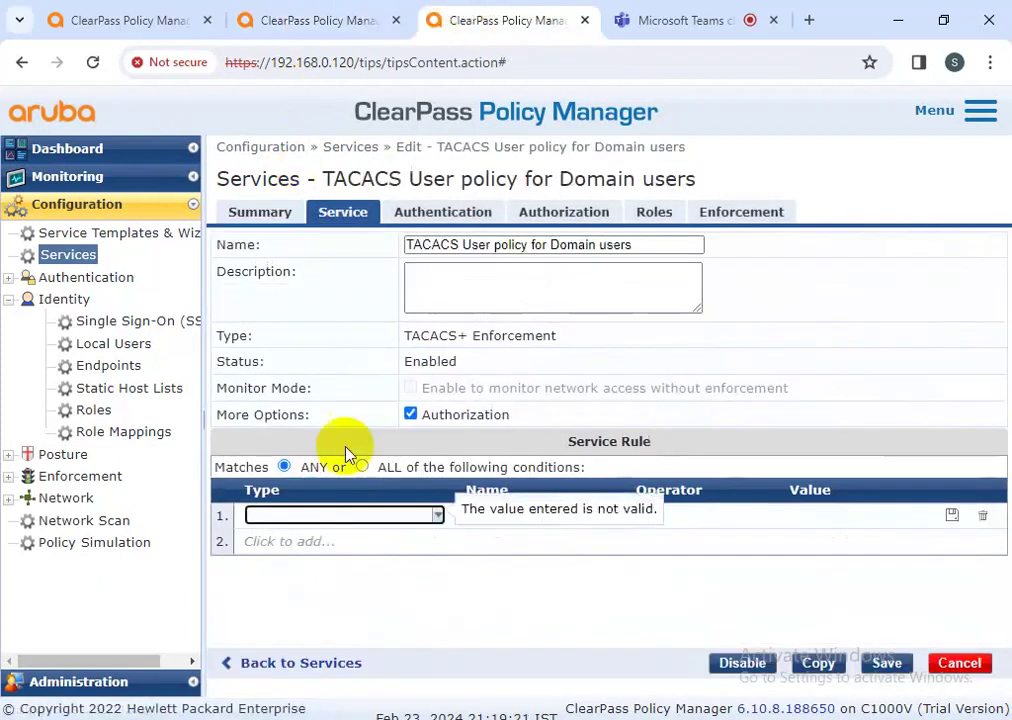
Set the first service rule condition to type Authentication with the name Username.
left_click(435, 515)
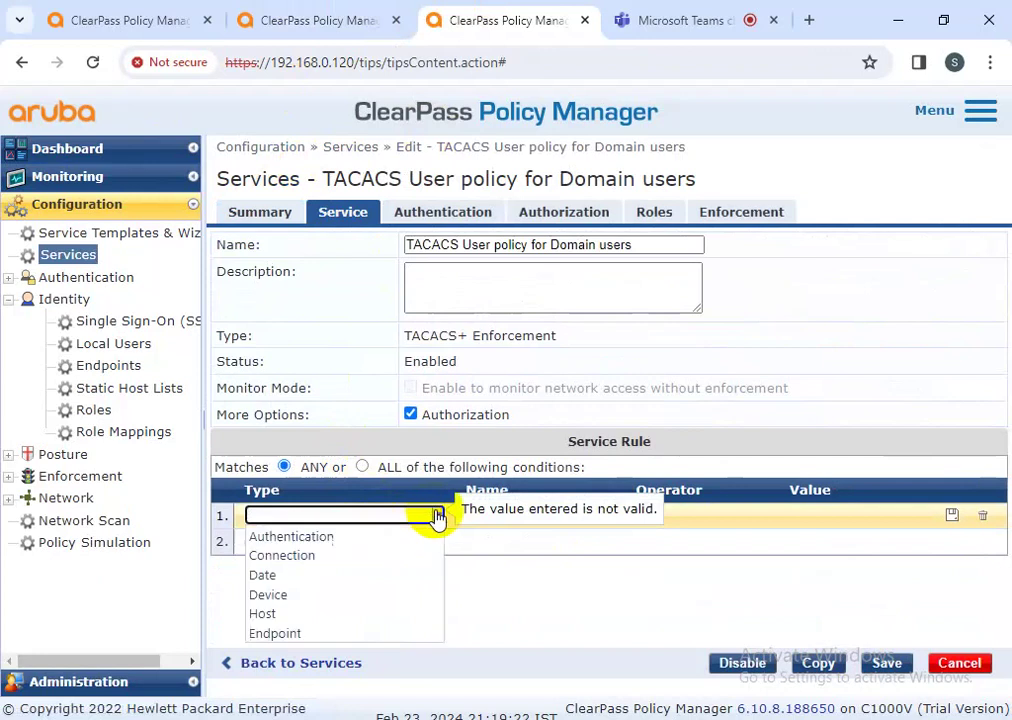
left_click(340, 538)
left_click(656, 515)
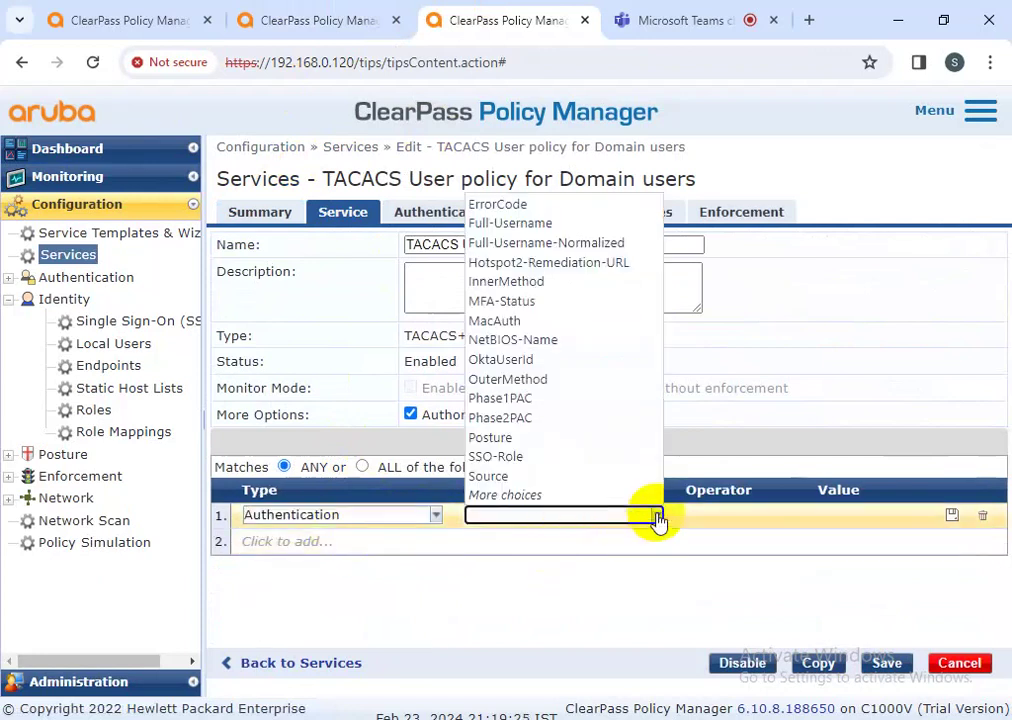
left_click(555, 494)
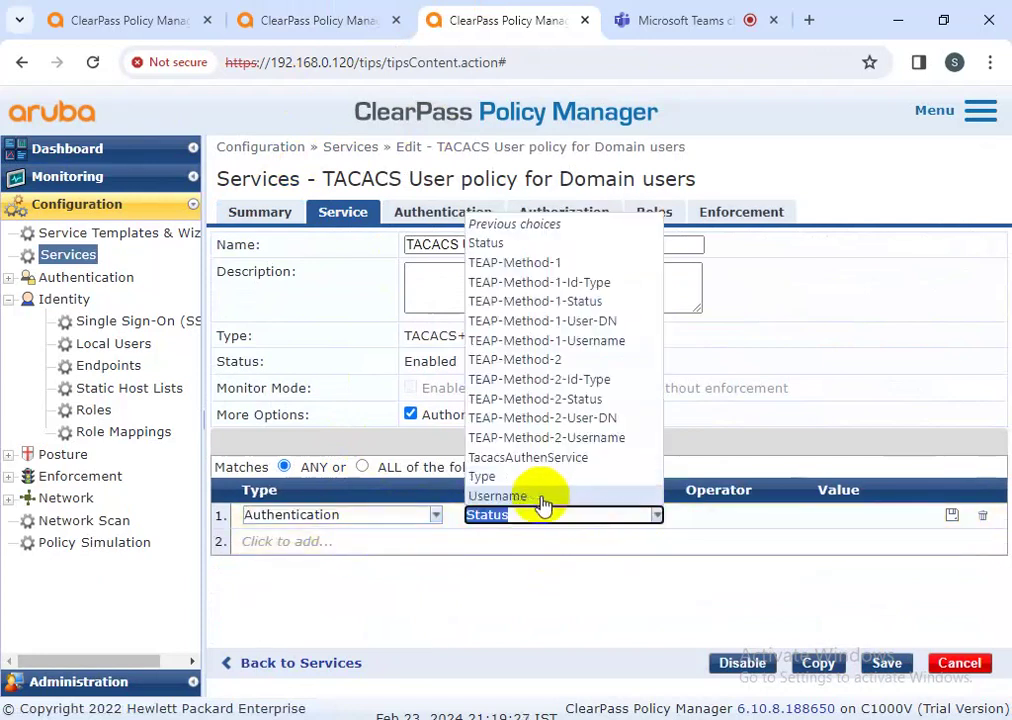
left_click(530, 496)
Consult the reference service's rule and change the first condition's name to TacacsAuthenService.
left_click(350, 14)
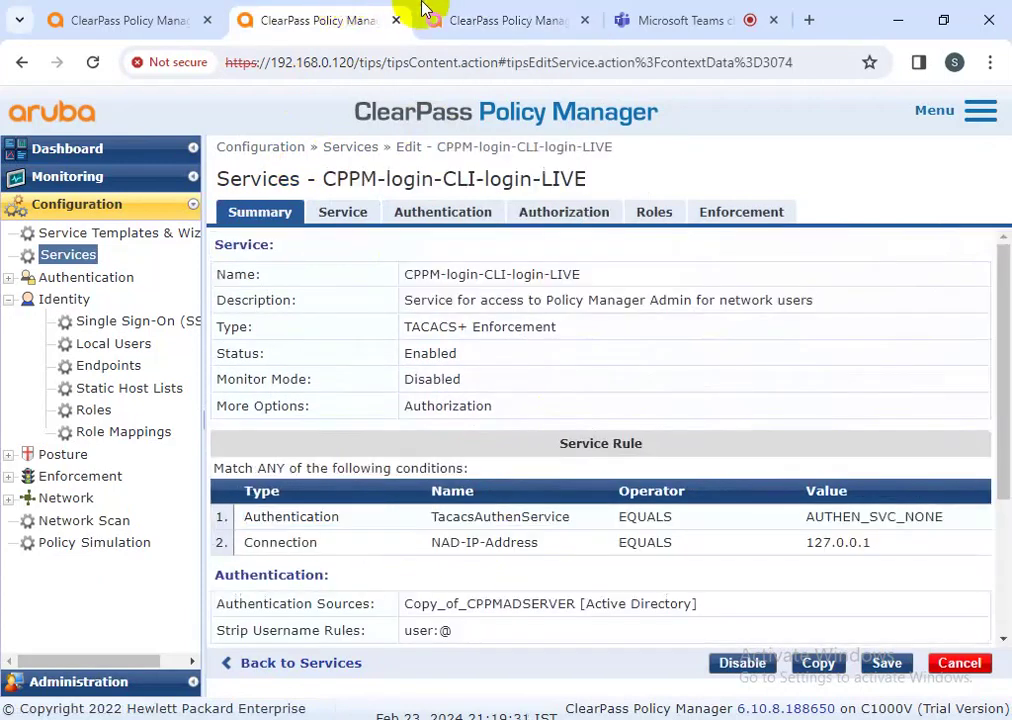
left_click(507, 20)
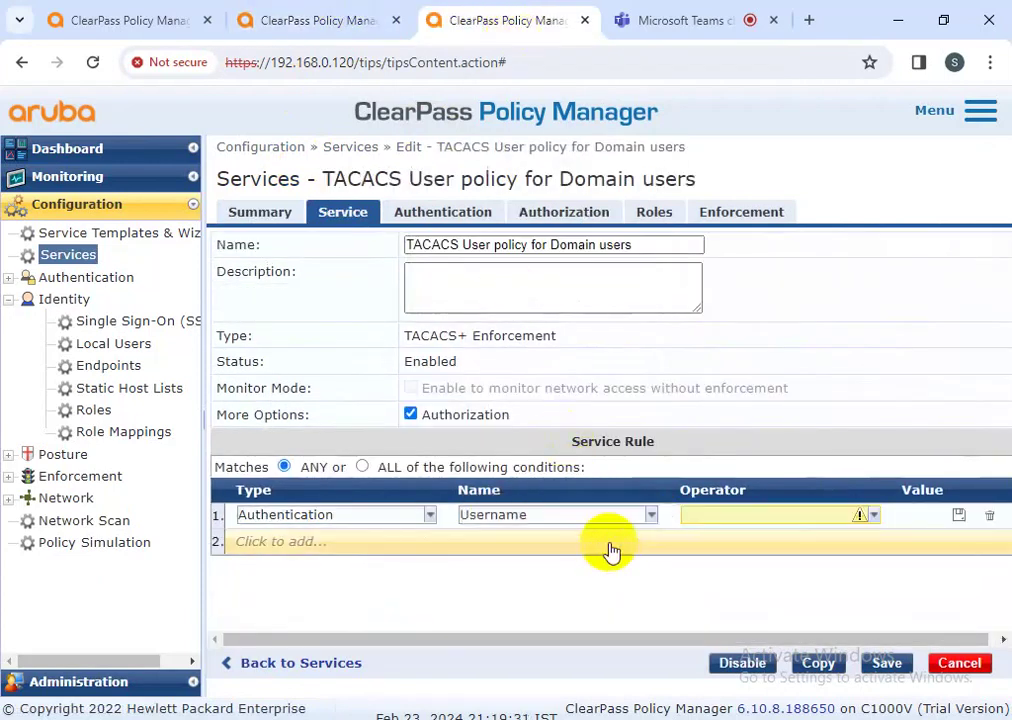
left_click(651, 516)
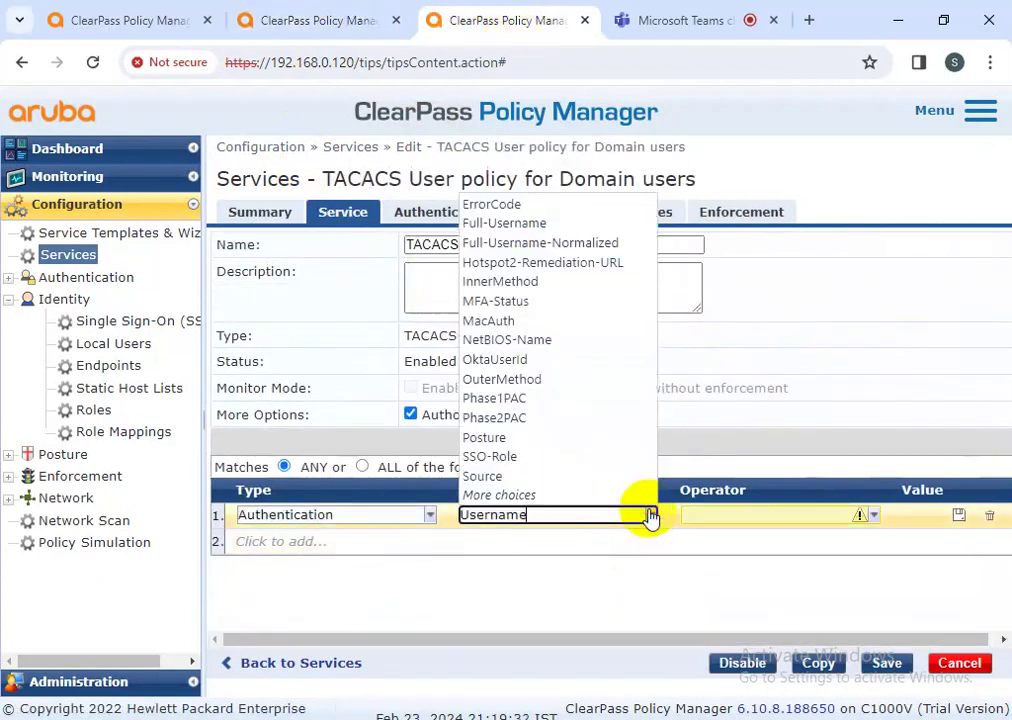
left_click(517, 498)
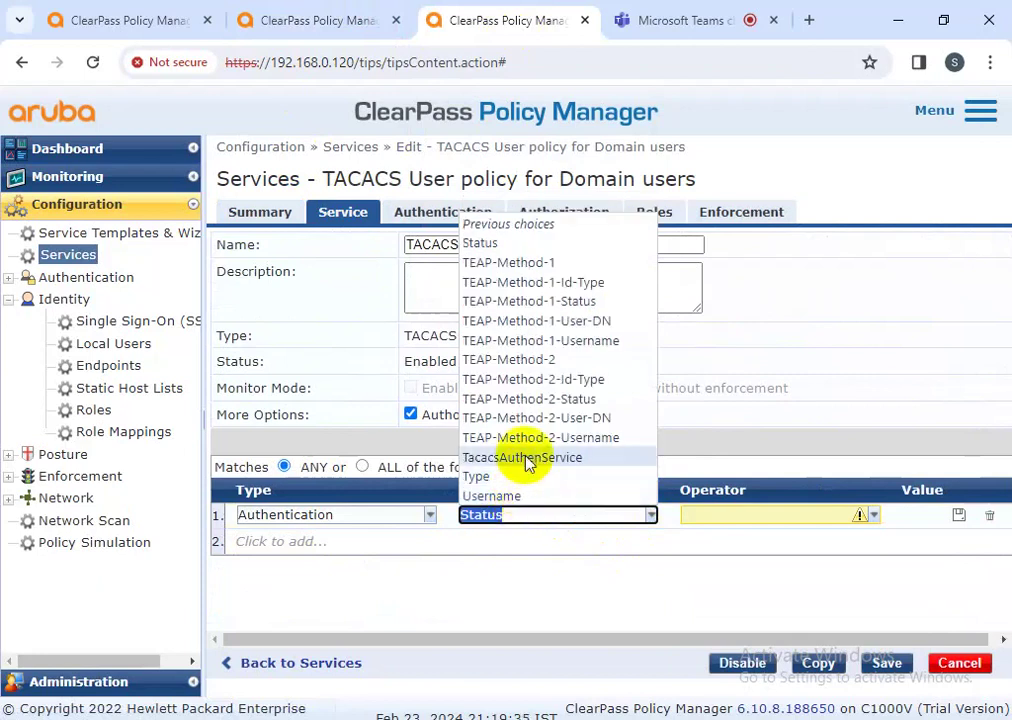
left_click(527, 460)
Complete the TacacsAuthenService condition with the operator EQUALS and the value AUTHEN_SVC_NONE.
left_click(873, 516)
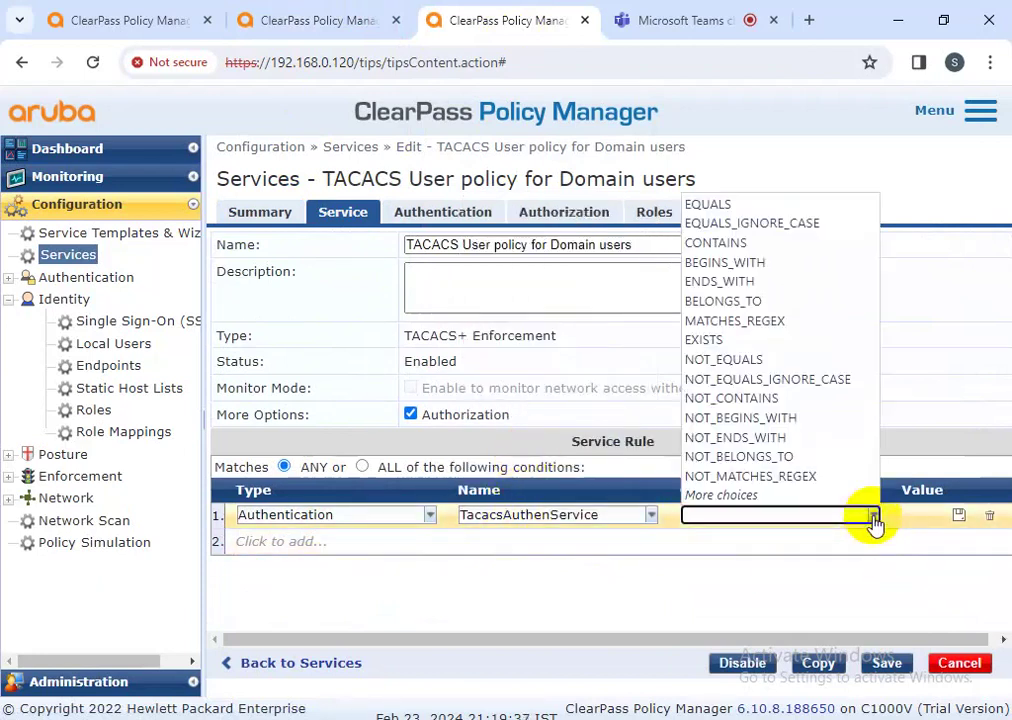
left_click(733, 207)
left_click(350, 18)
left_click(485, 18)
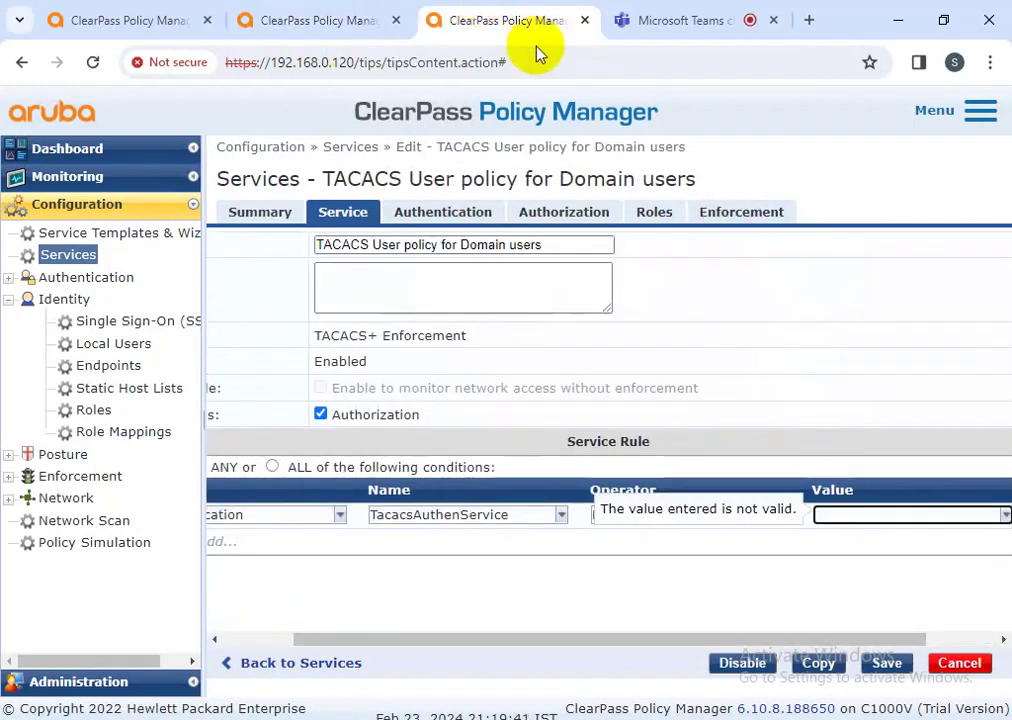
left_click_drag(793, 639, 852, 560)
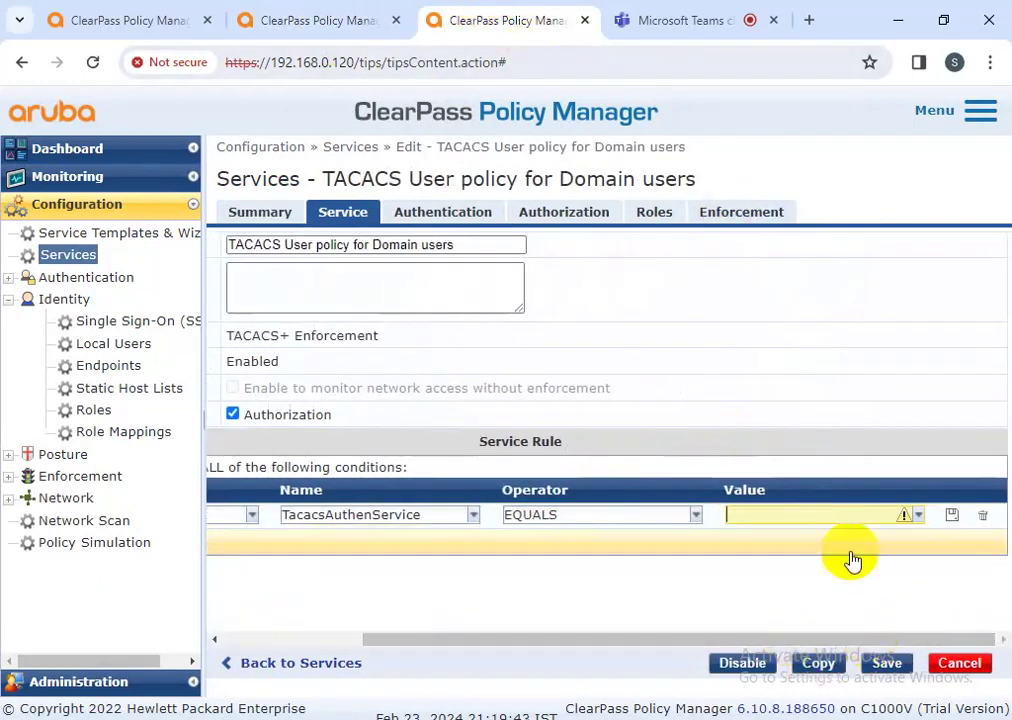
left_click(916, 516)
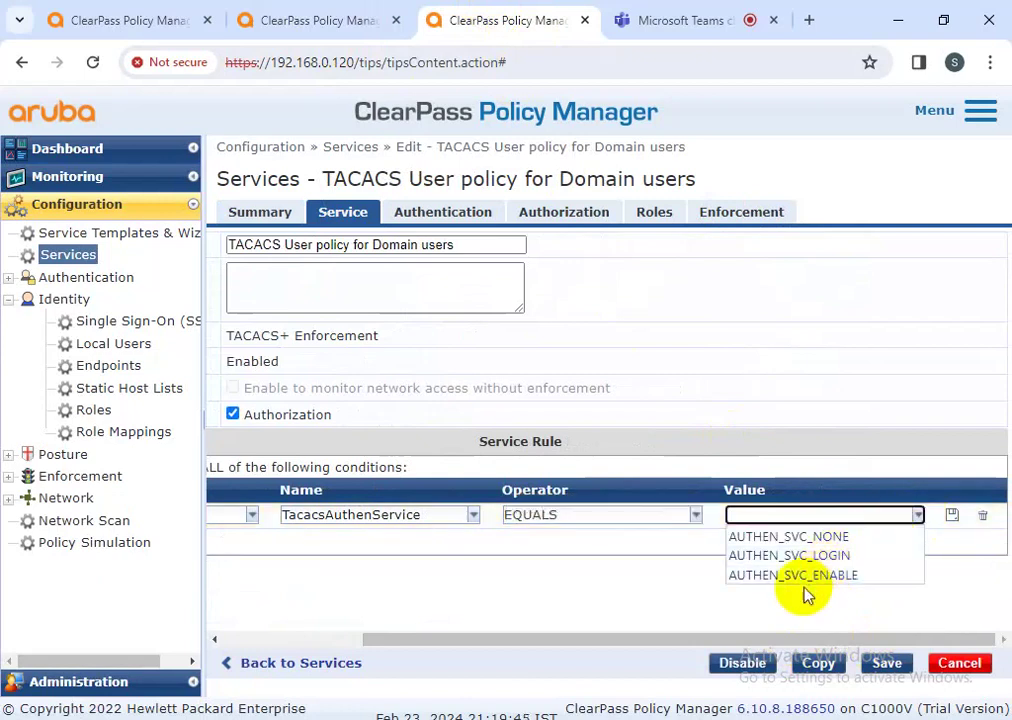
left_click(800, 536)
Compare the first condition with the rule conditions of the CPPM-login-CLI-login-LIVE service.
left_click(316, 21)
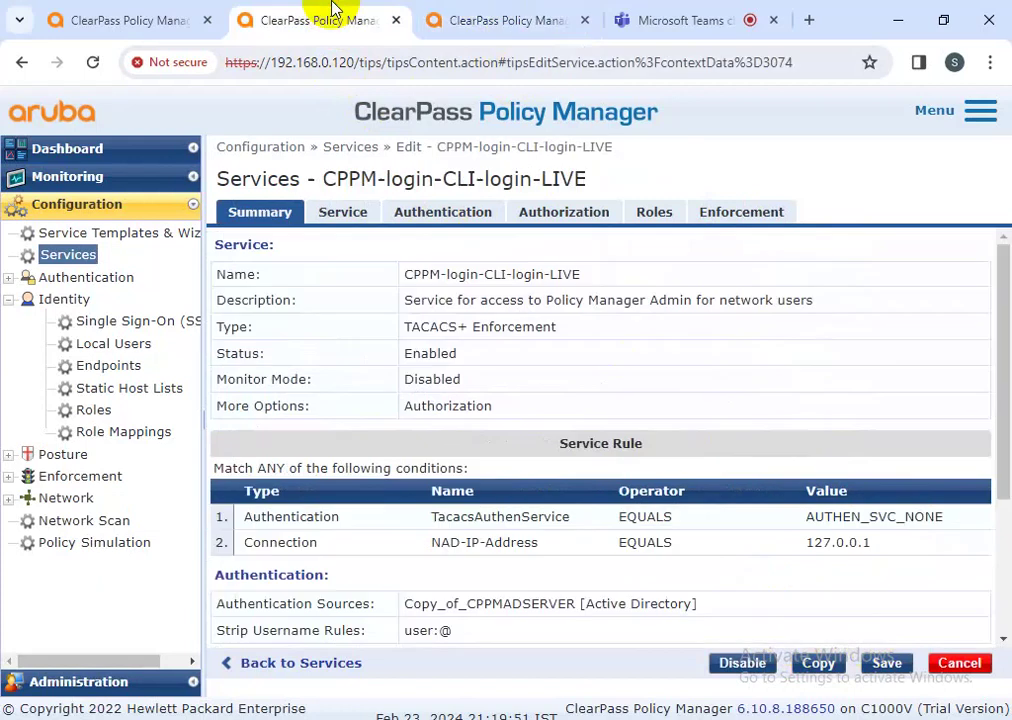
left_click(463, 19)
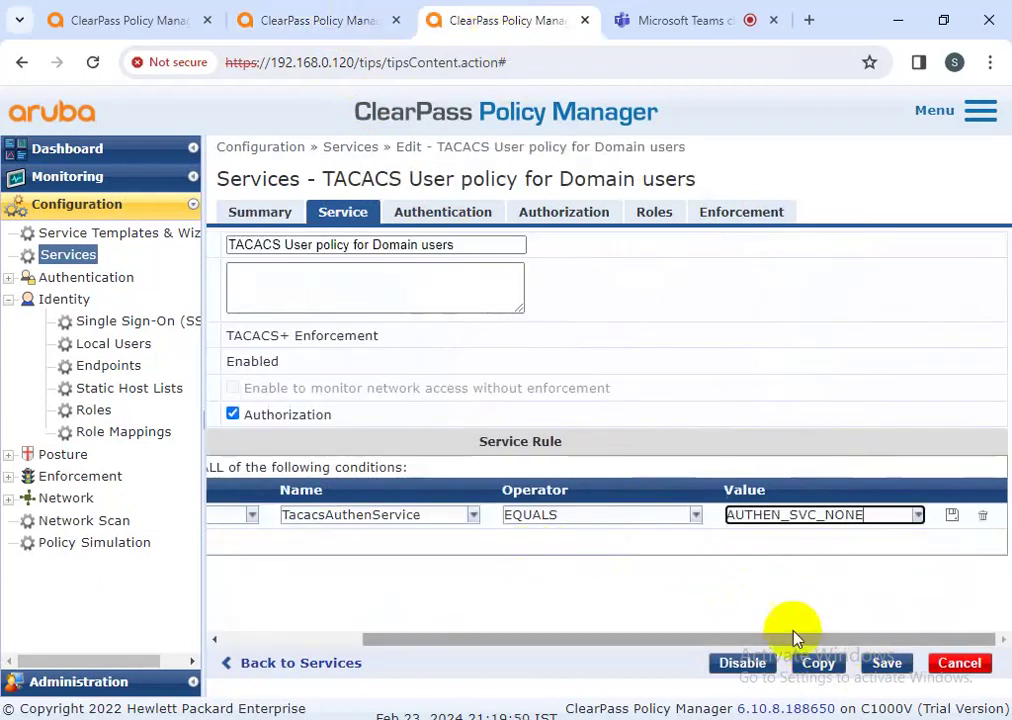
left_click_drag(800, 641, 625, 652)
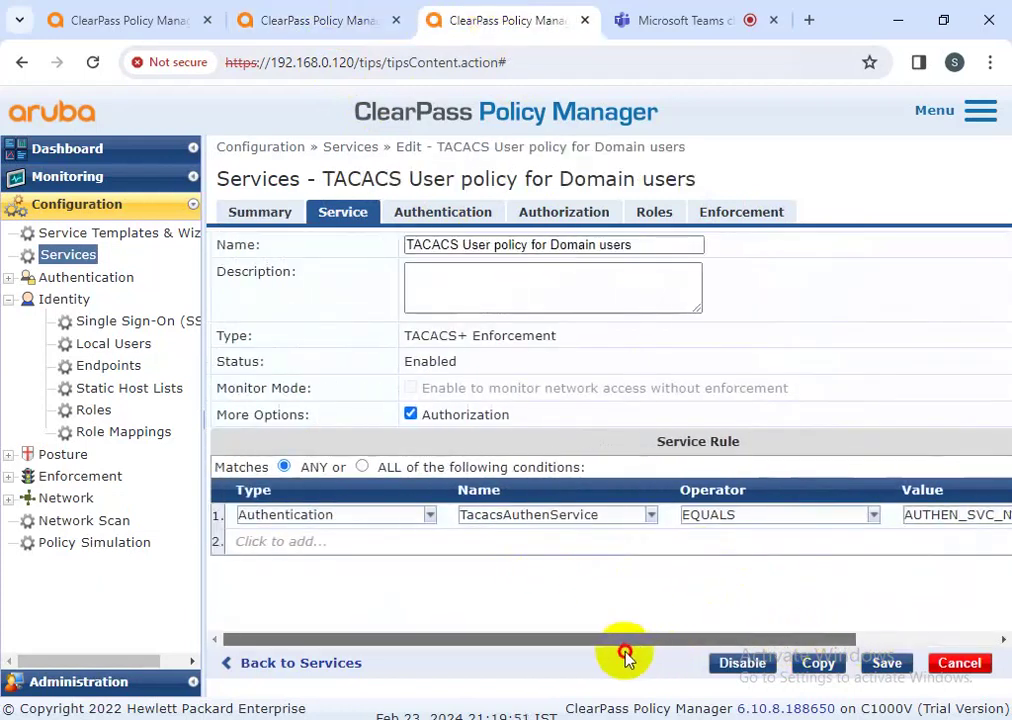
left_click(270, 14)
left_click(463, 19)
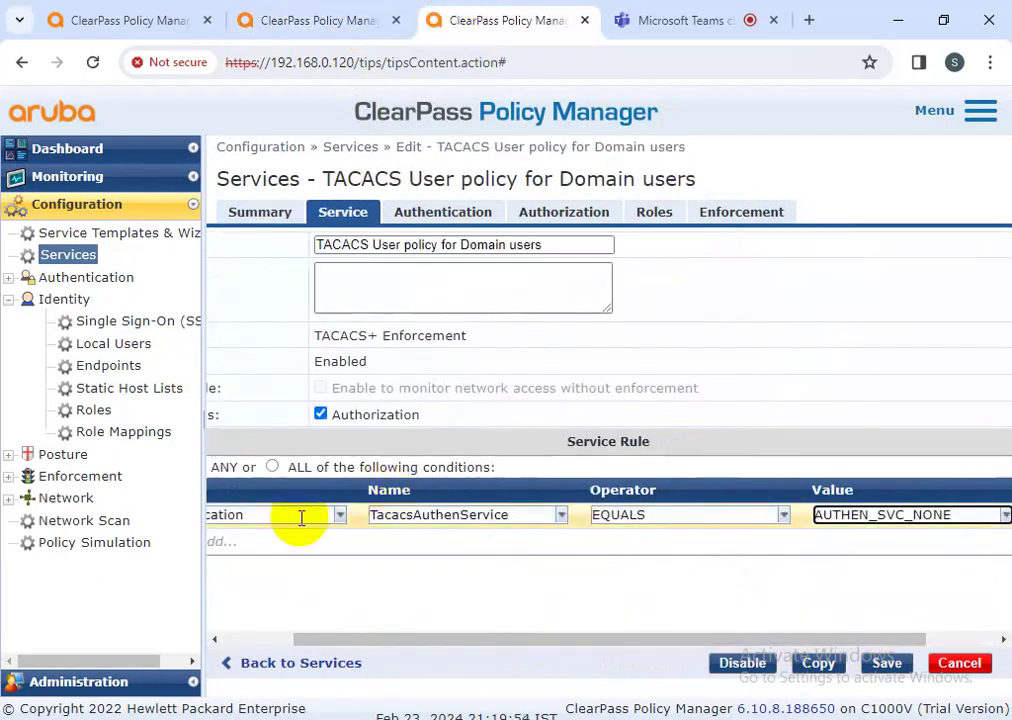
left_click_drag(515, 640, 323, 636)
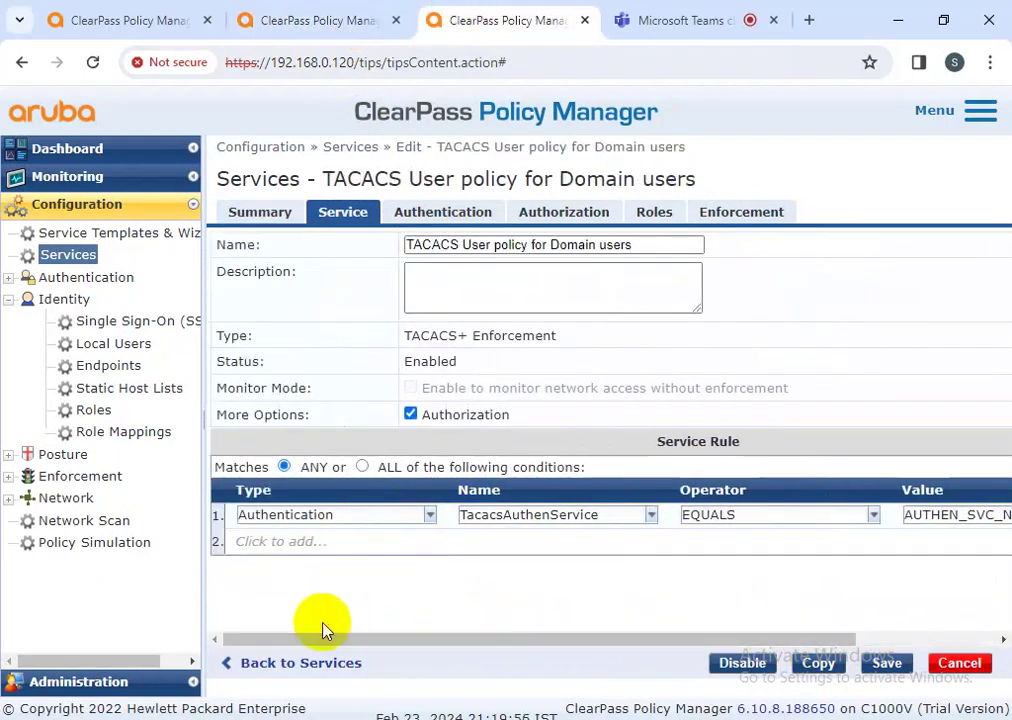
Add a second service rule condition of type Connection with the name NAD-IP-Address.
left_click(409, 551)
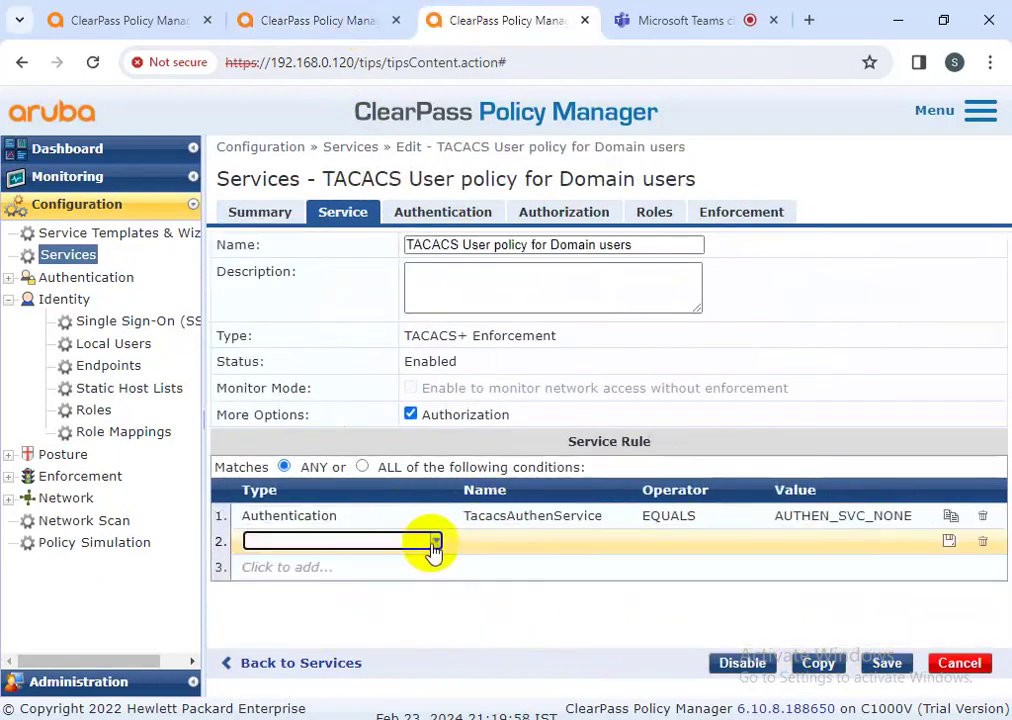
left_click(431, 546)
left_click(389, 570)
left_click(429, 541)
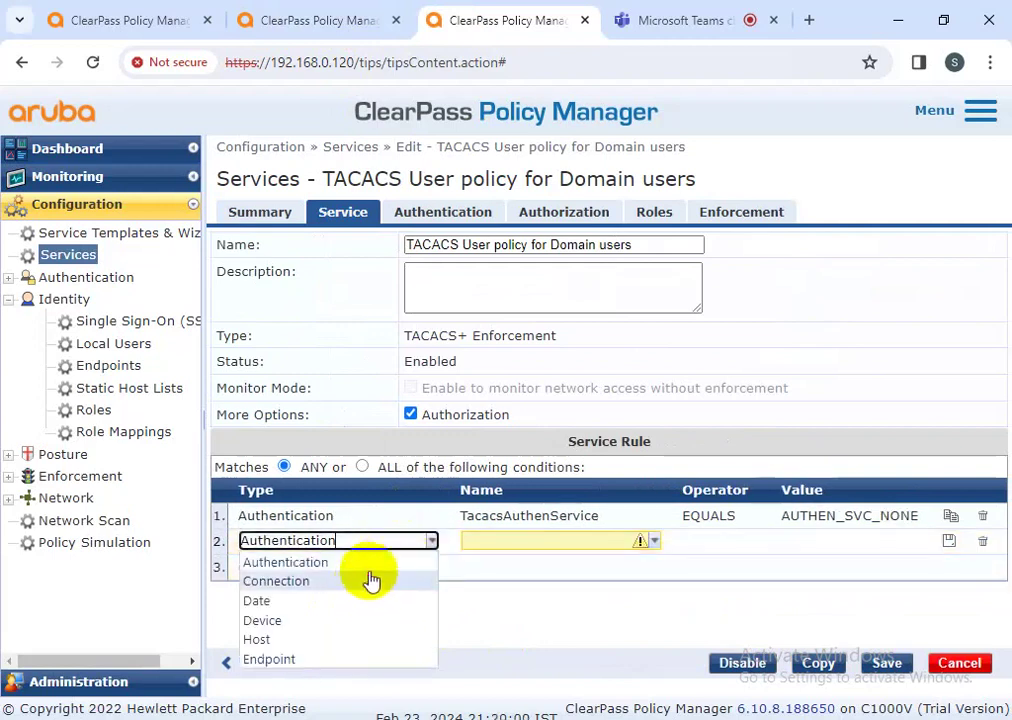
left_click(373, 581)
left_click(653, 545)
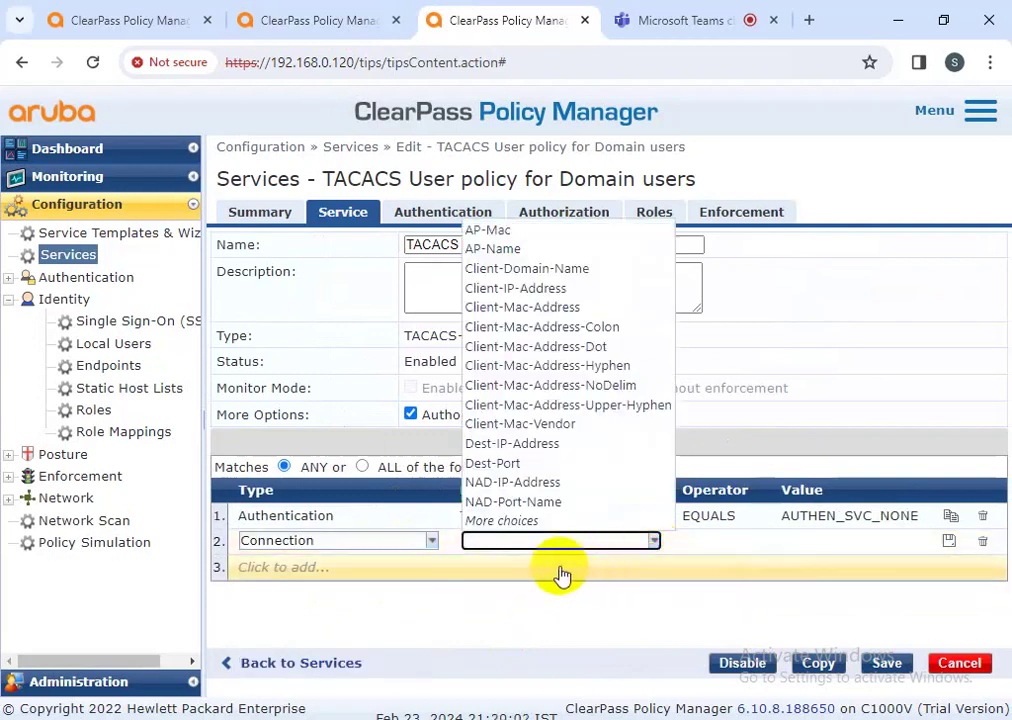
left_click(530, 482)
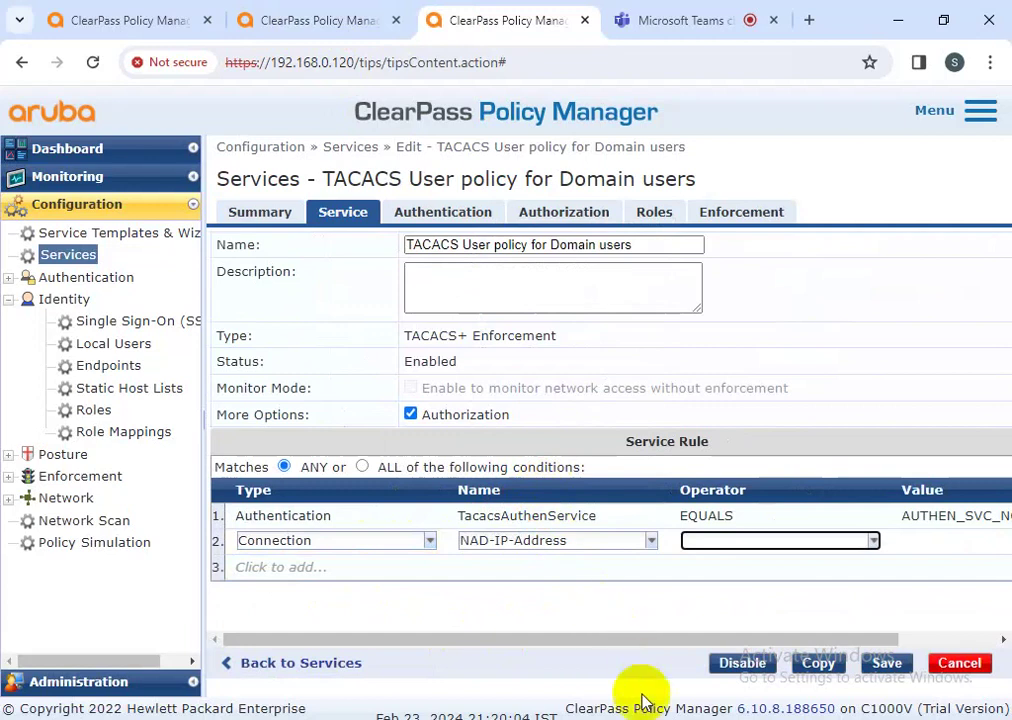
Set the NAD-IP-Address condition's operator to EQUALS and its value to 127.0.0.1.
left_click(868, 541)
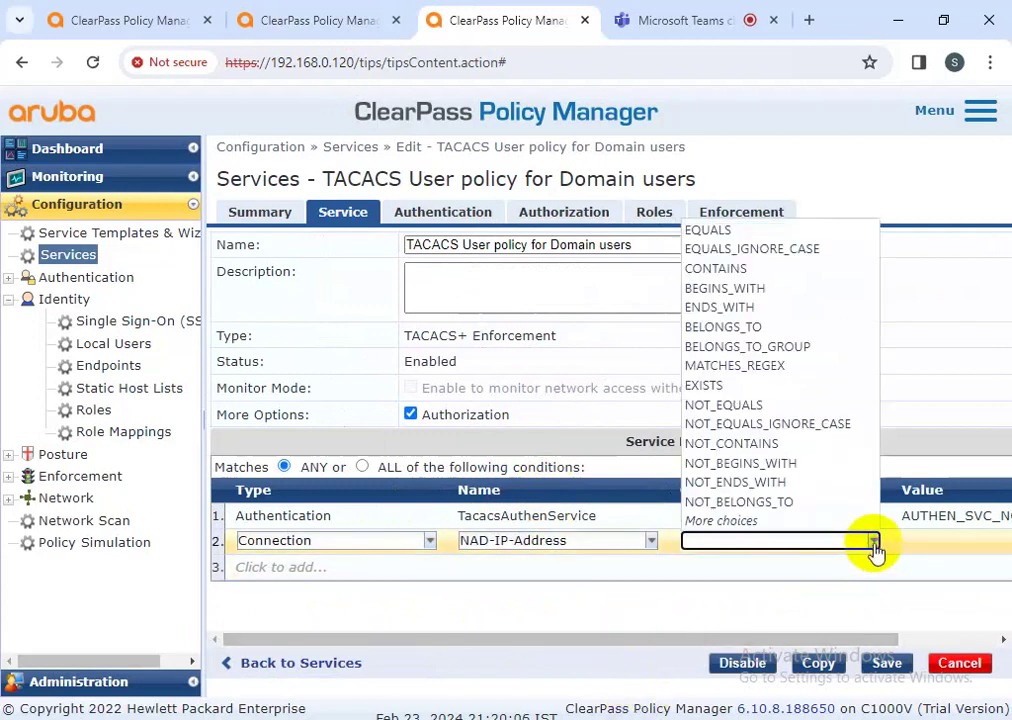
left_click(734, 524)
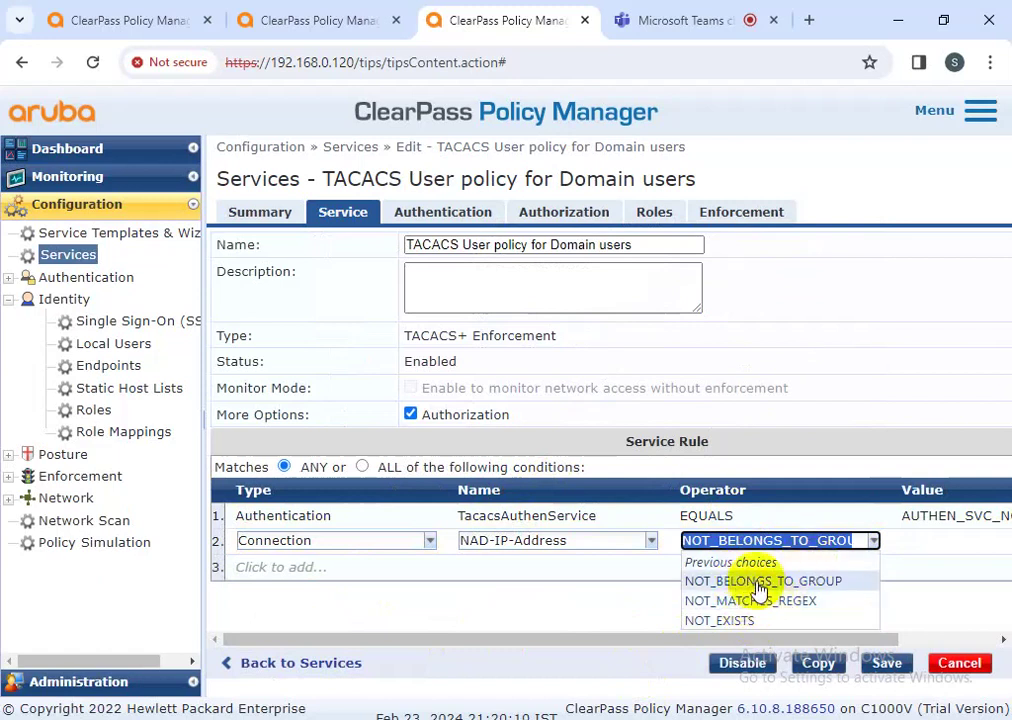
left_click(750, 580)
left_click(708, 232)
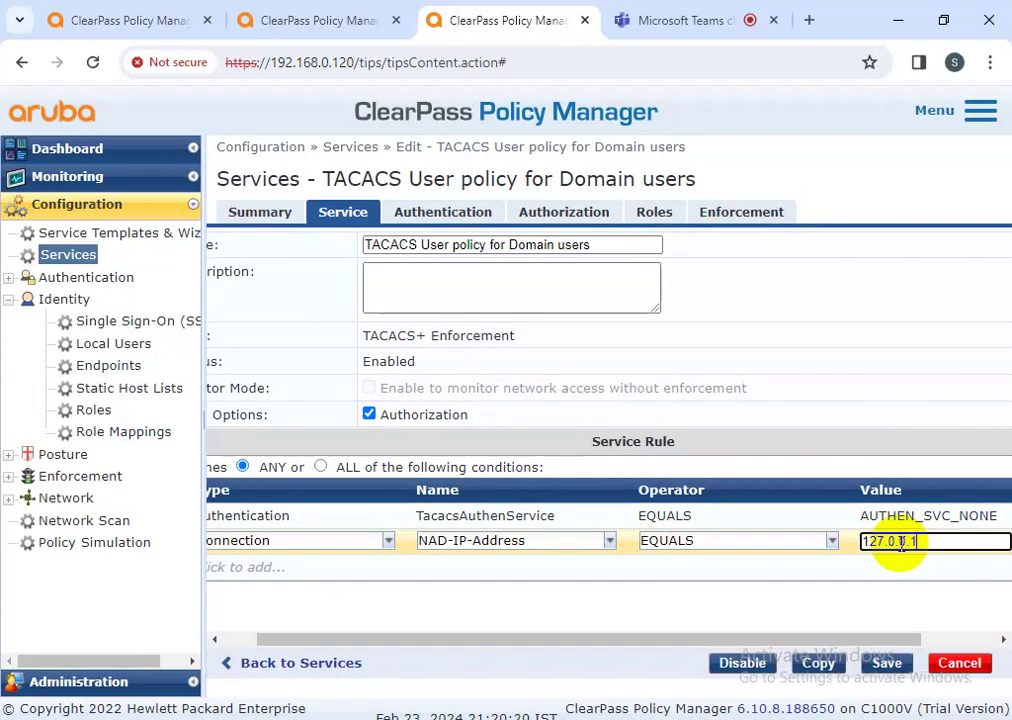
left_click(900, 541)
type("127.0.0.1")
Compare the service's summary with the reference service and return to its service rule settings.
left_click(340, 12)
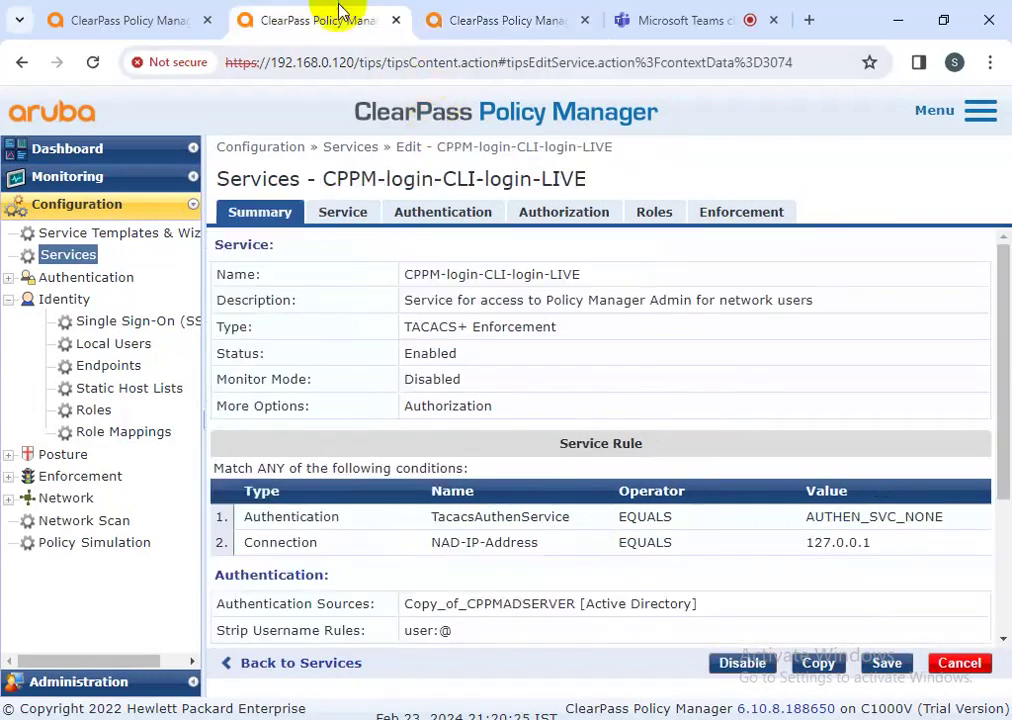
left_click(480, 14)
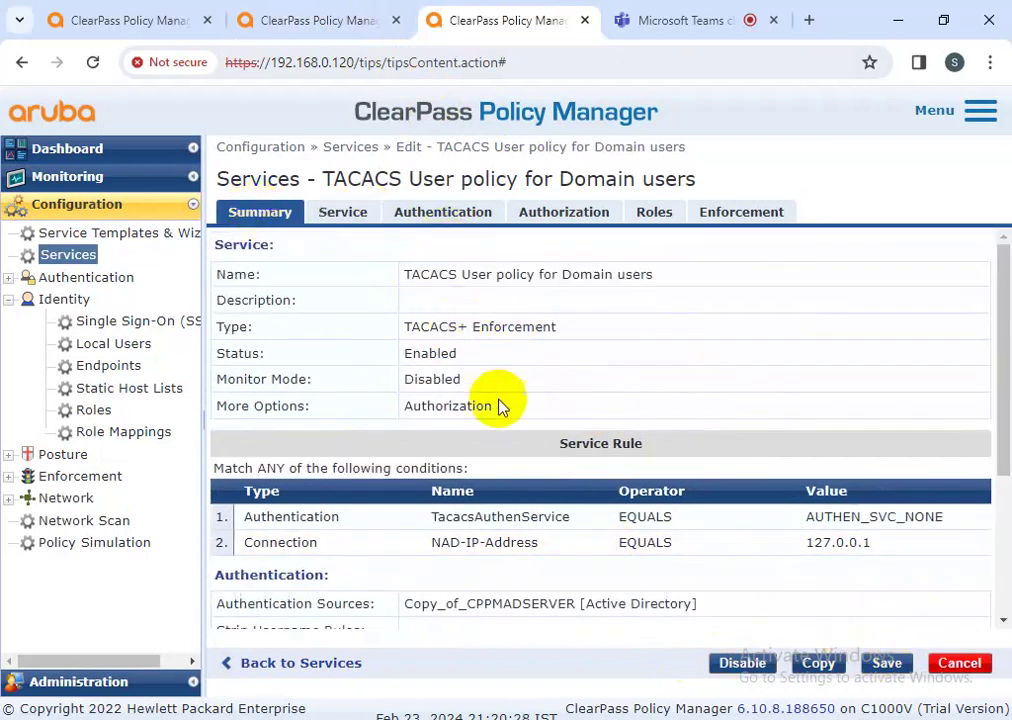
scroll(499, 402, "down", 3)
left_click(343, 211)
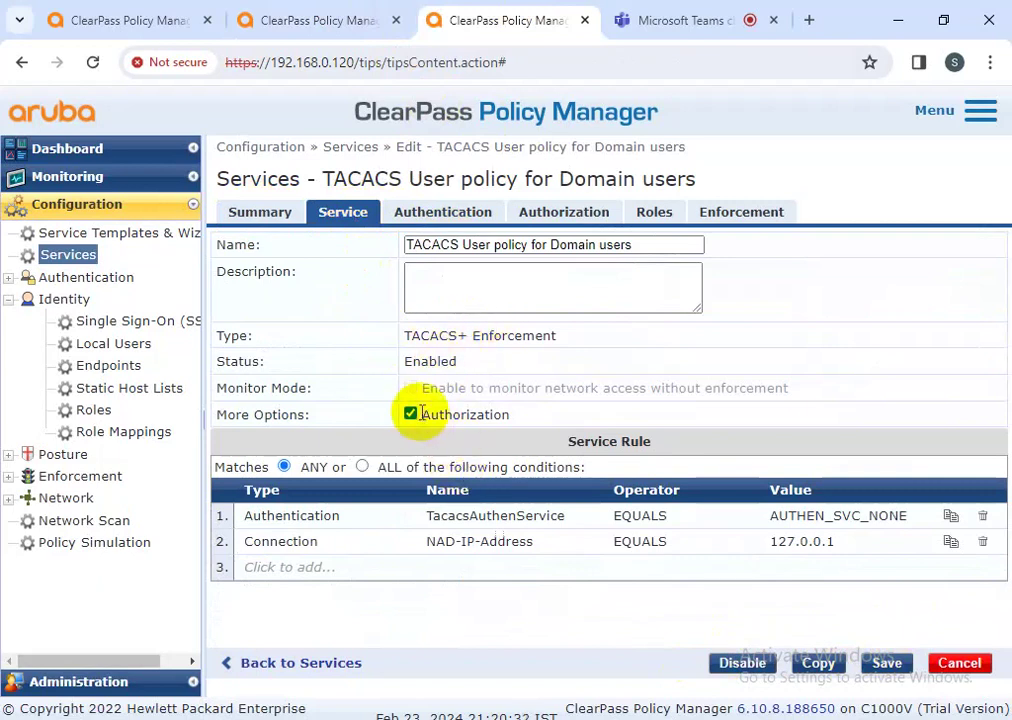
Review the service's authorization option, authentication and authorization sources, role mapping and enforcement policy rules.
left_click_drag(515, 424, 377, 418)
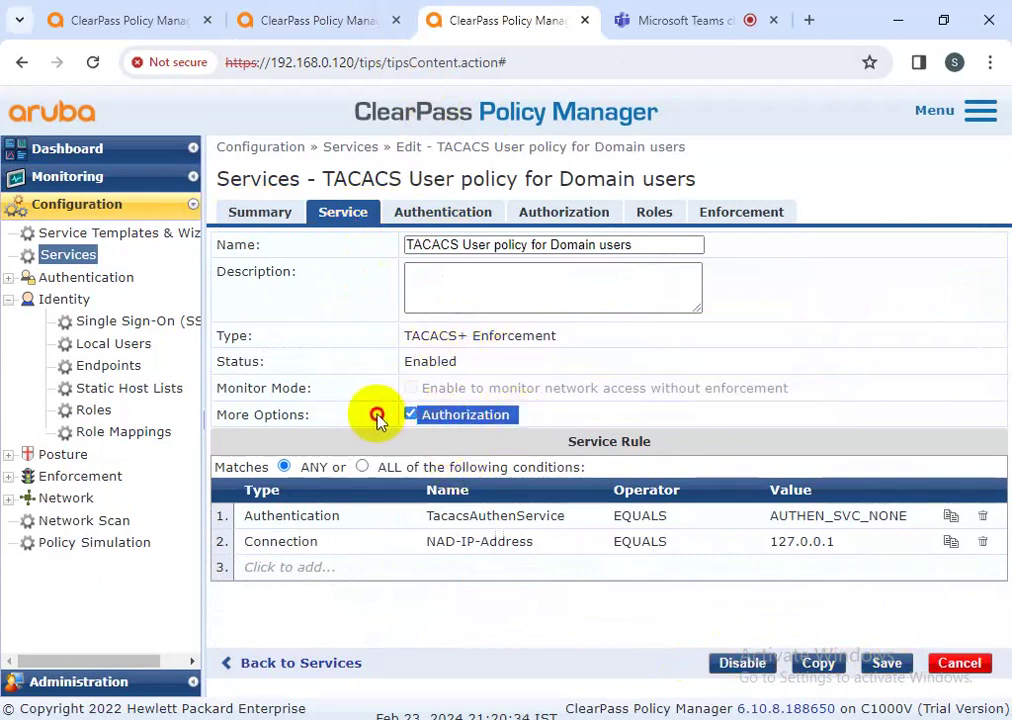
left_click(468, 285)
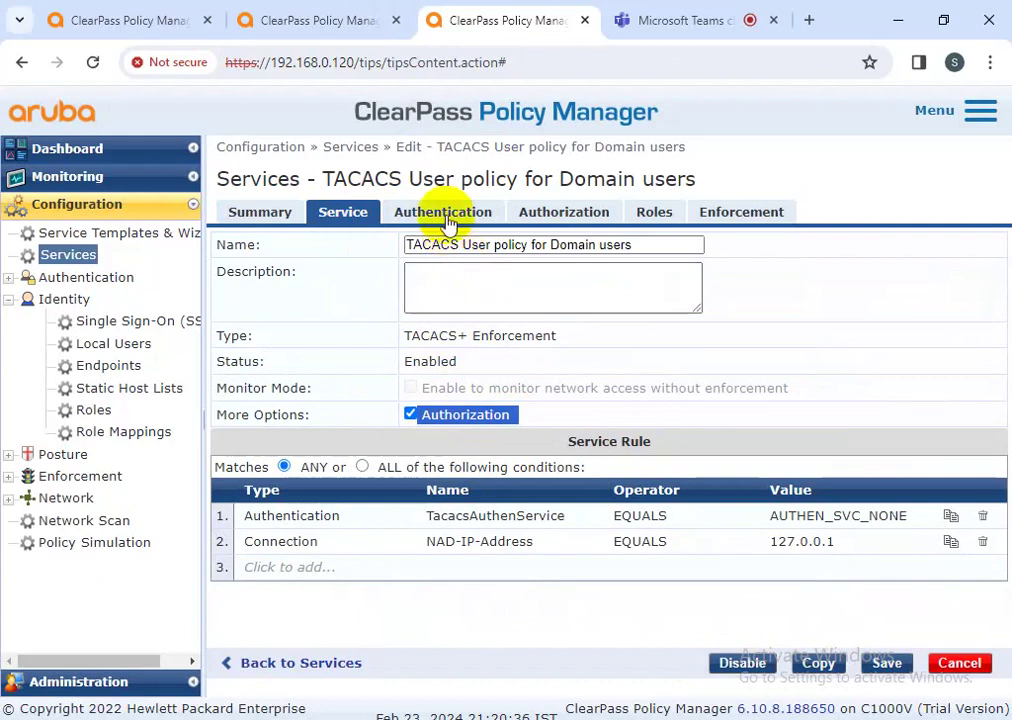
left_click(447, 220)
left_click(468, 250)
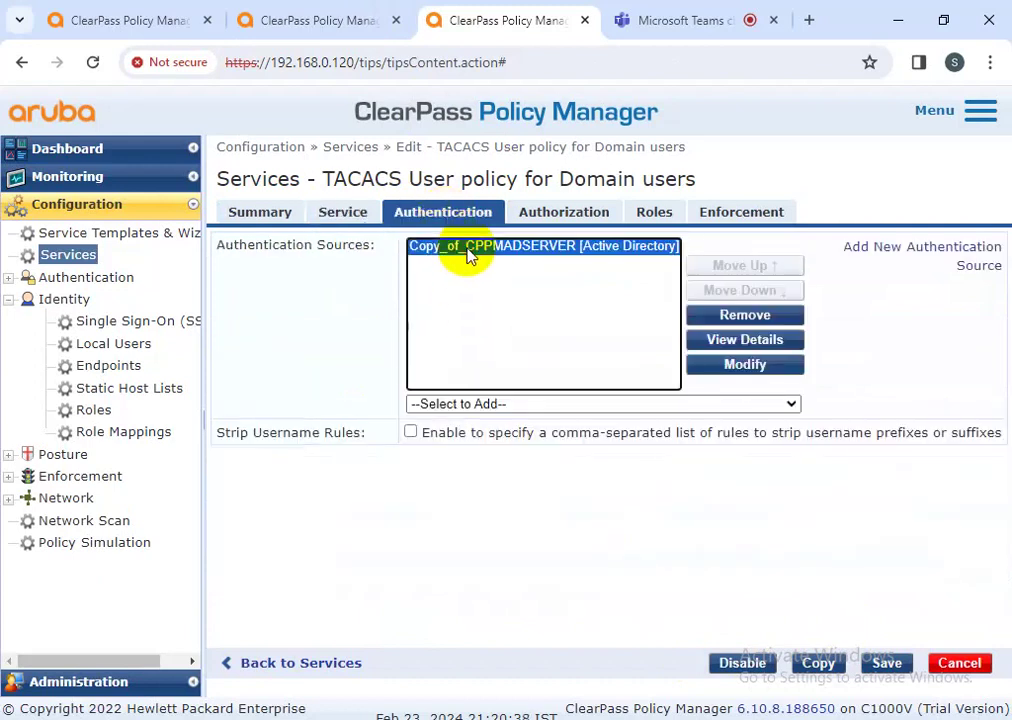
left_click(542, 212)
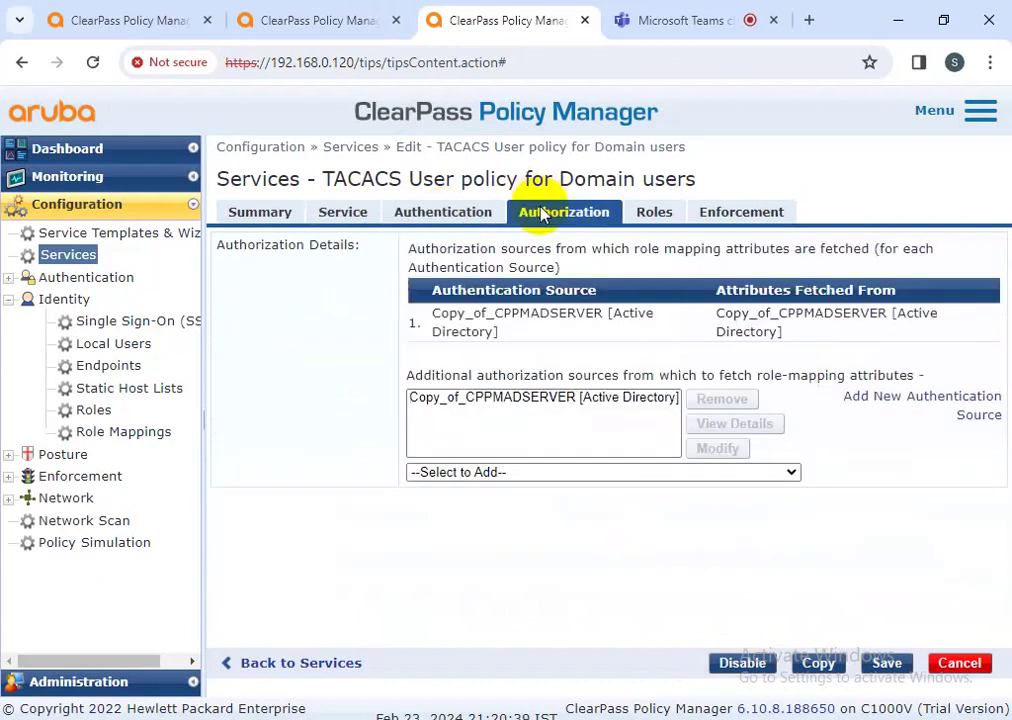
left_click(492, 420)
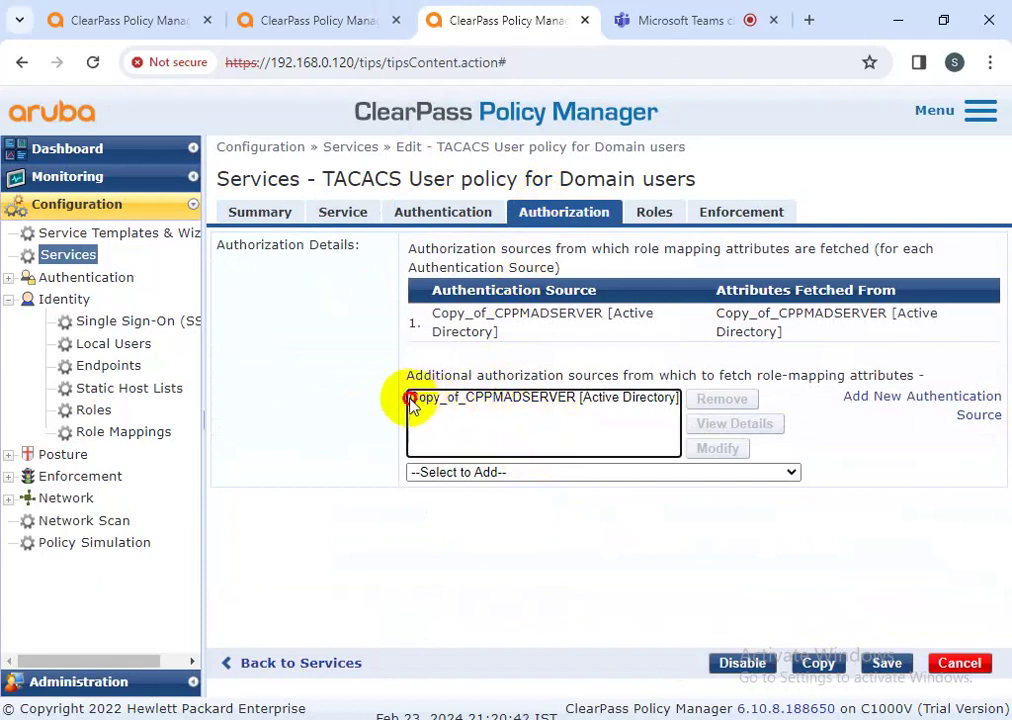
left_click(655, 215)
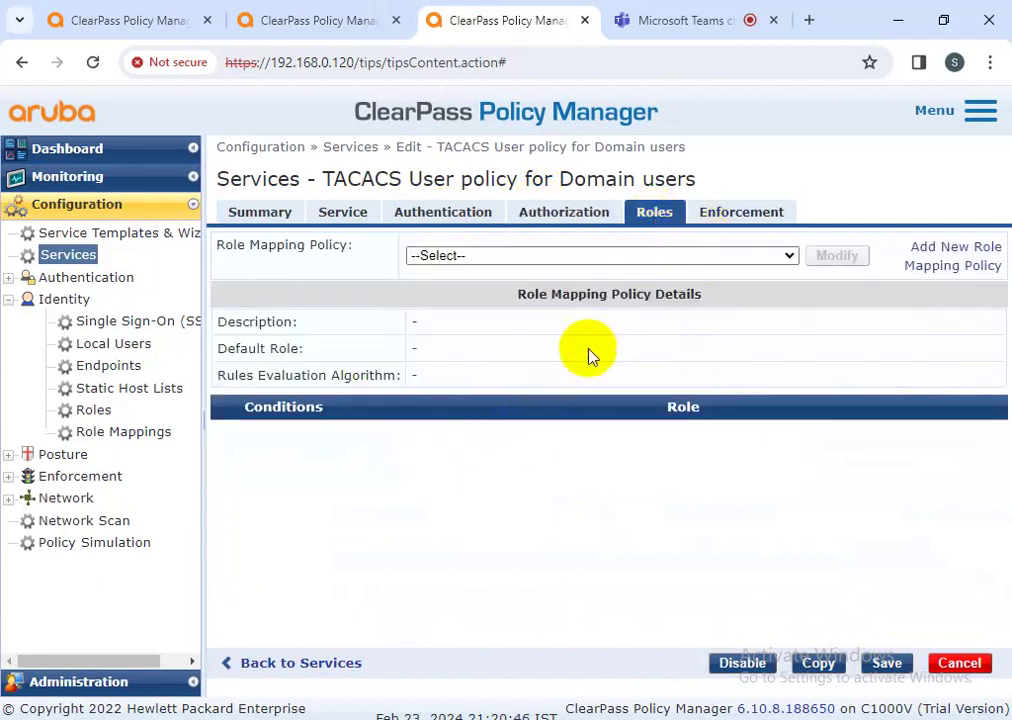
left_click(716, 210)
scroll(538, 492, "down", 3)
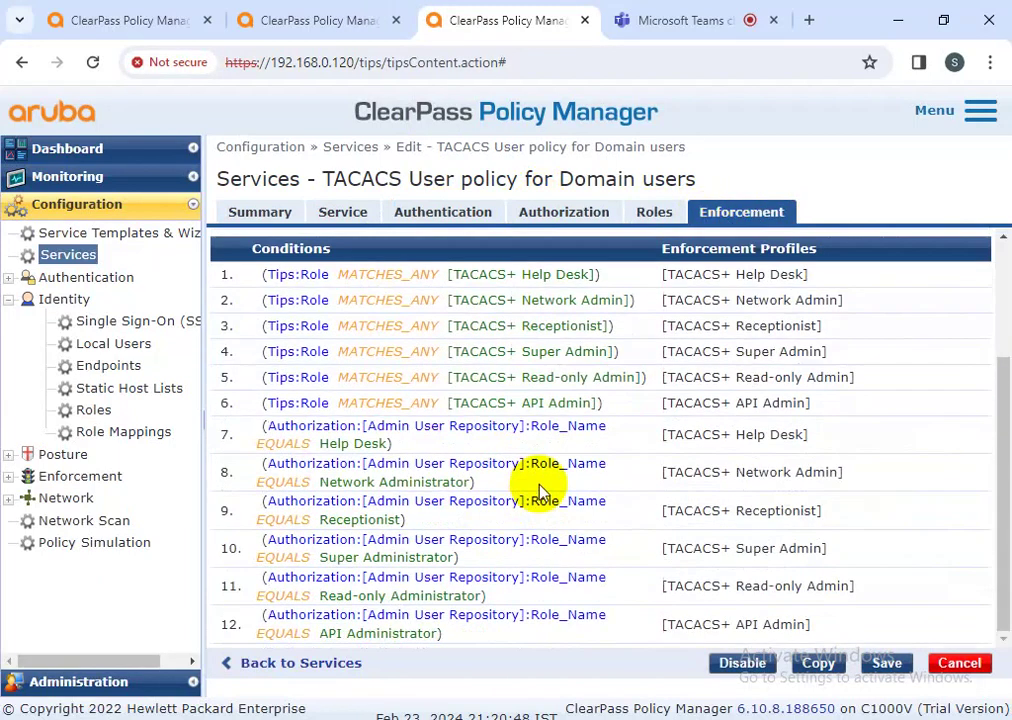
scroll(542, 497, "up", 3)
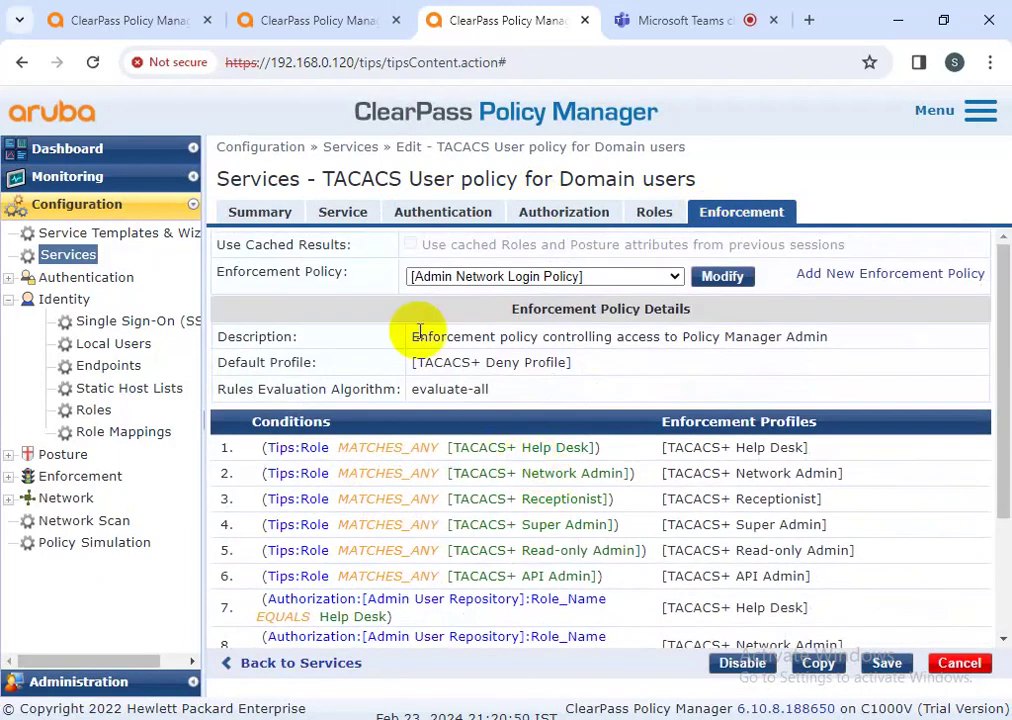
Return to the service settings from the summary and save the TACACS User policy for Domain users service.
left_click(270, 220)
left_click(346, 215)
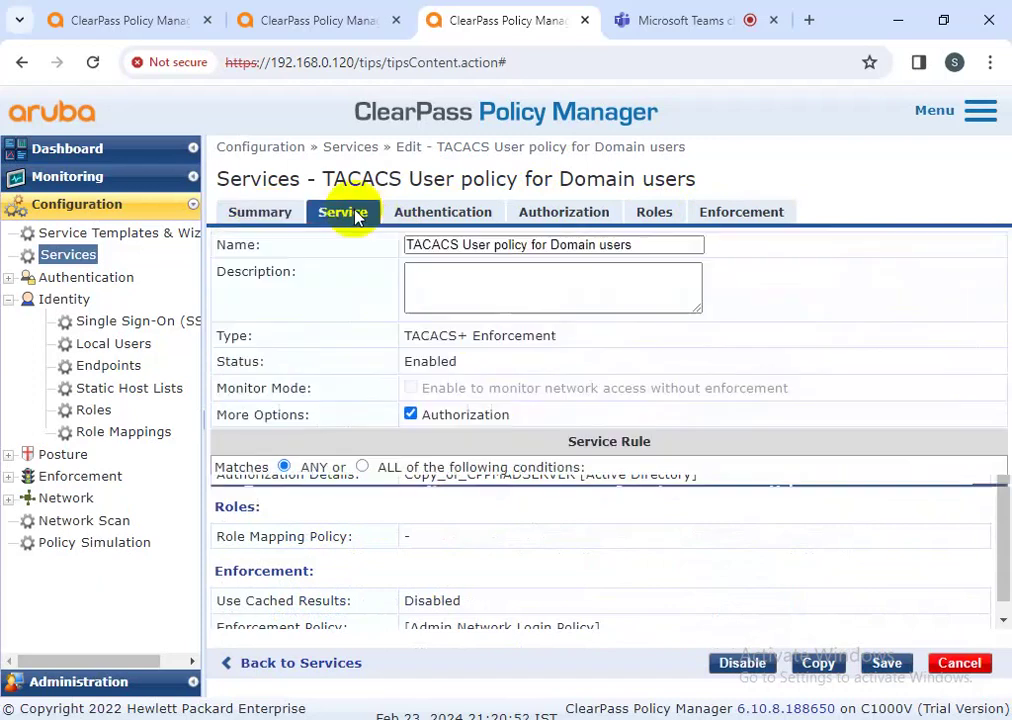
left_click(886, 664)
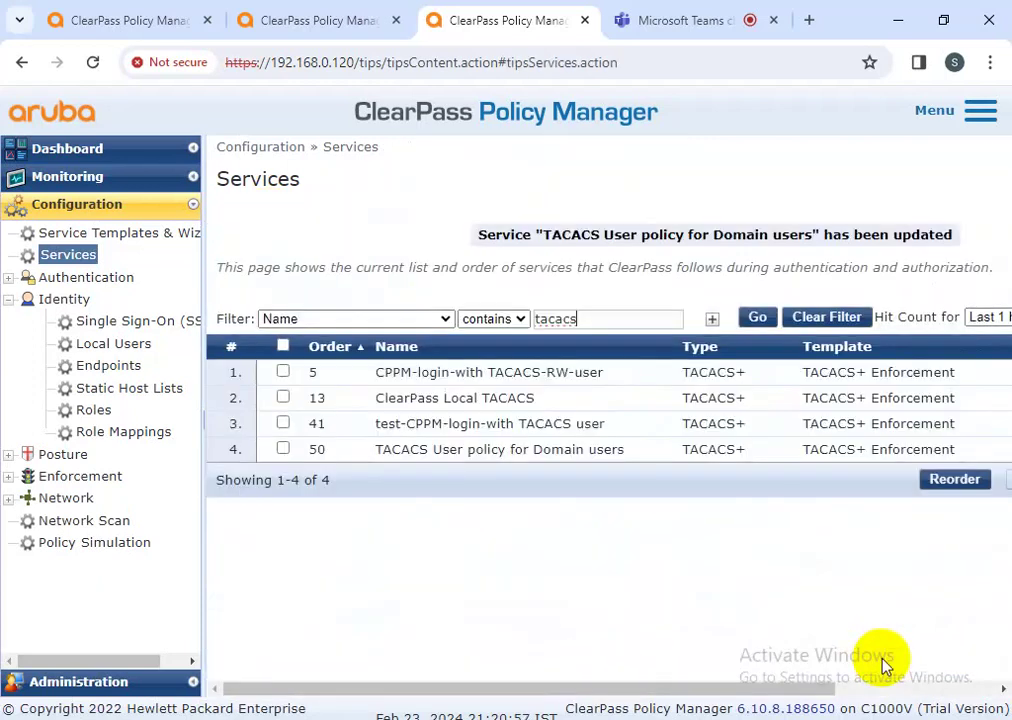
Reopen the TACACS User policy for Domain users service and check the type, name and value of both service rule conditions.
left_click(540, 452)
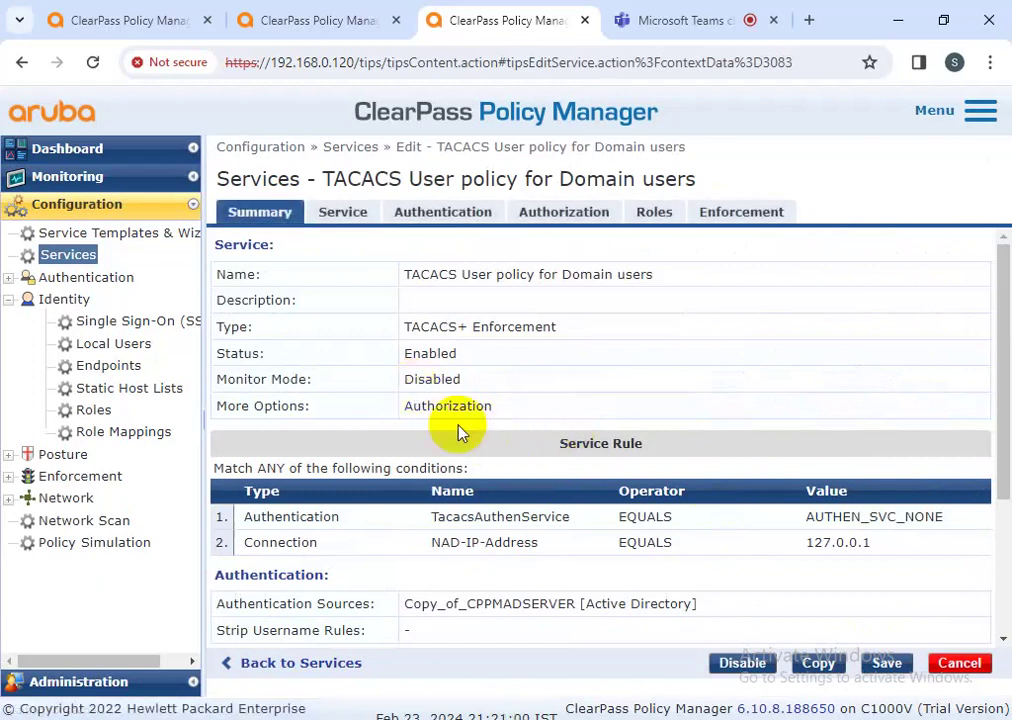
left_click_drag(243, 517, 896, 560)
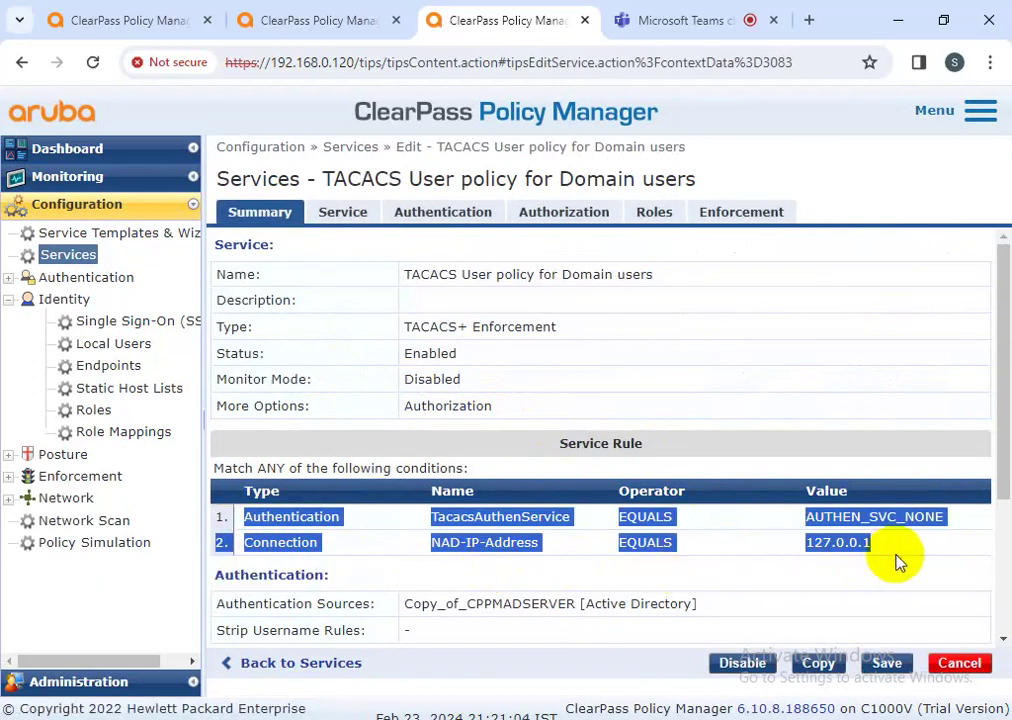
left_click(481, 576)
left_click_drag(340, 517, 290, 517)
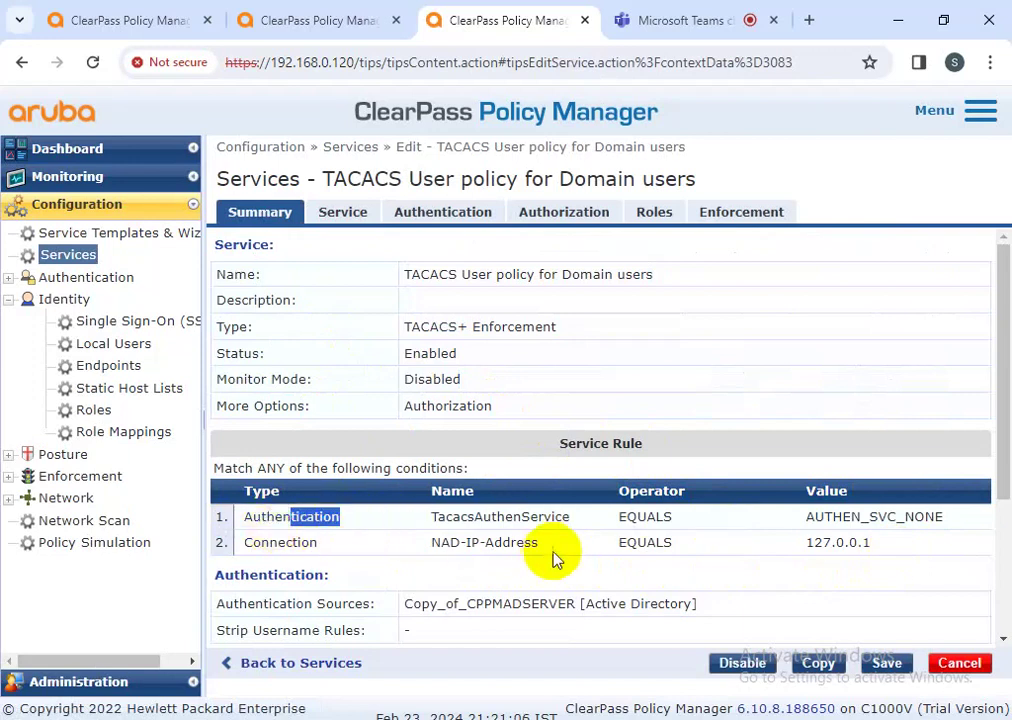
left_click_drag(436, 520, 580, 533)
left_click_drag(812, 527, 893, 598)
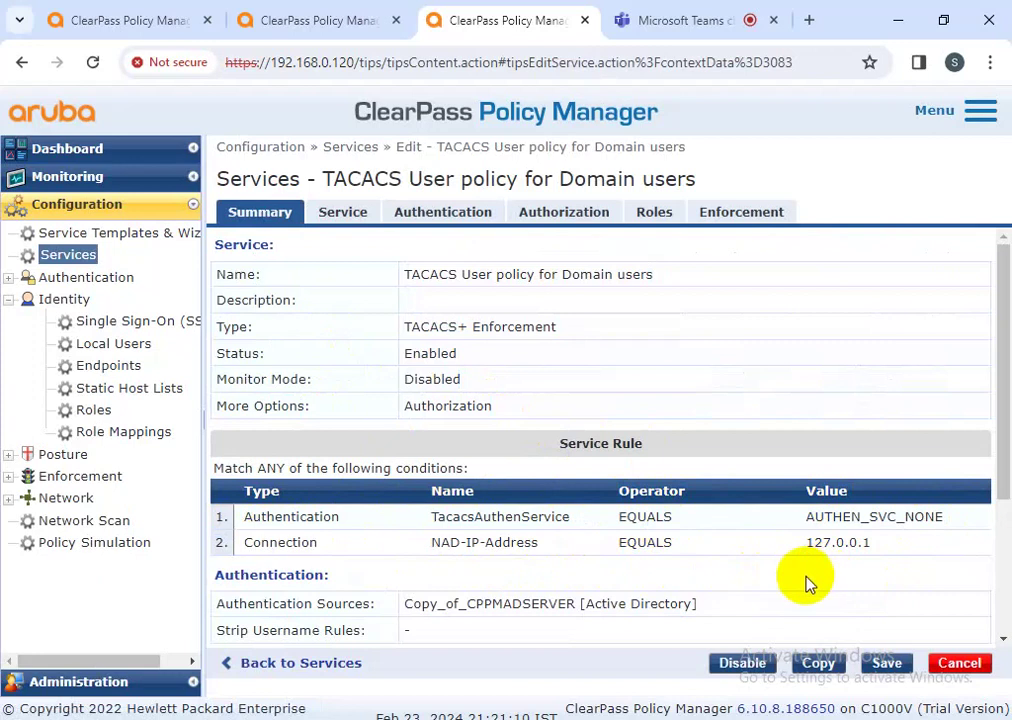
double_click(239, 542)
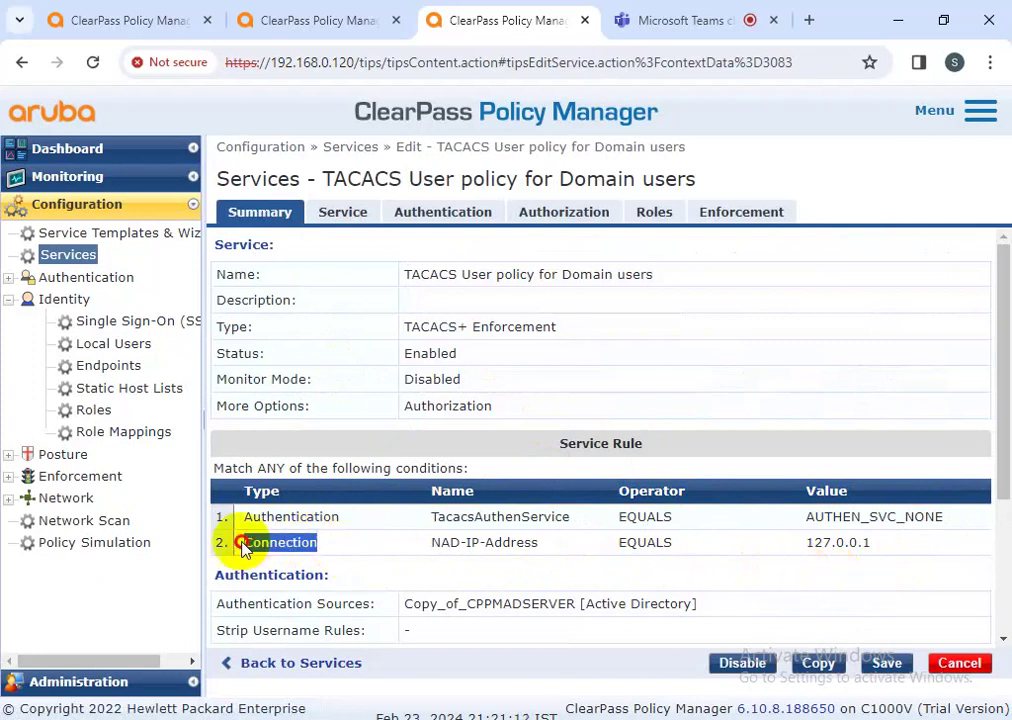
double_click(592, 556)
left_click_drag(872, 553, 806, 549)
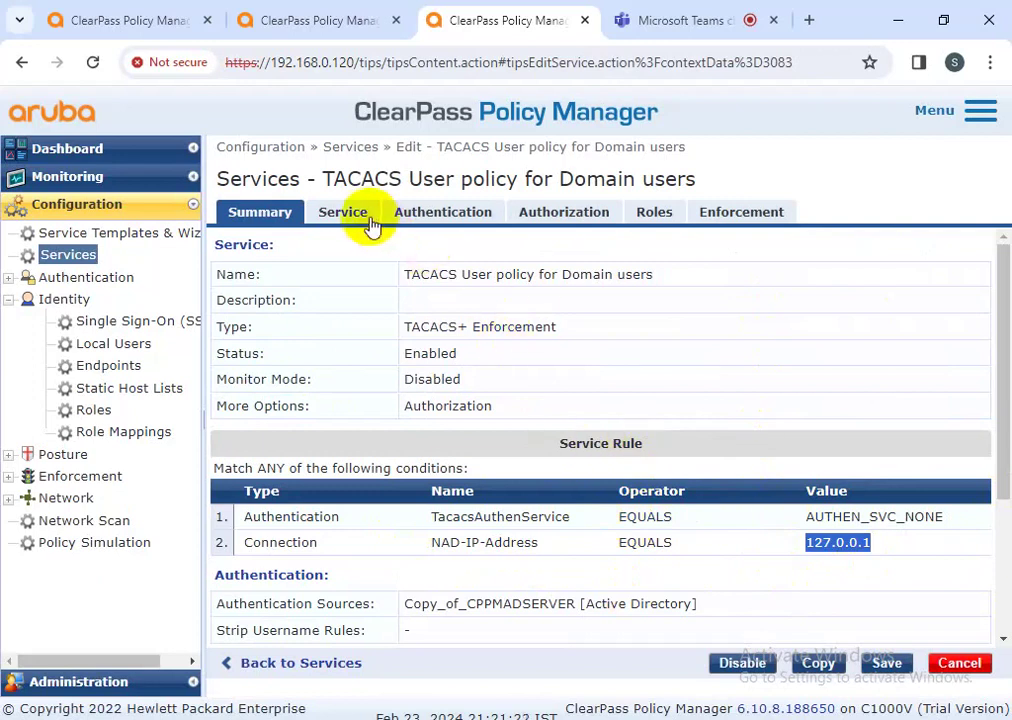
Examine the summary and rules of the [Admin Network Login Policy] enforcement policy, and leave it without changes.
left_click(106, 476)
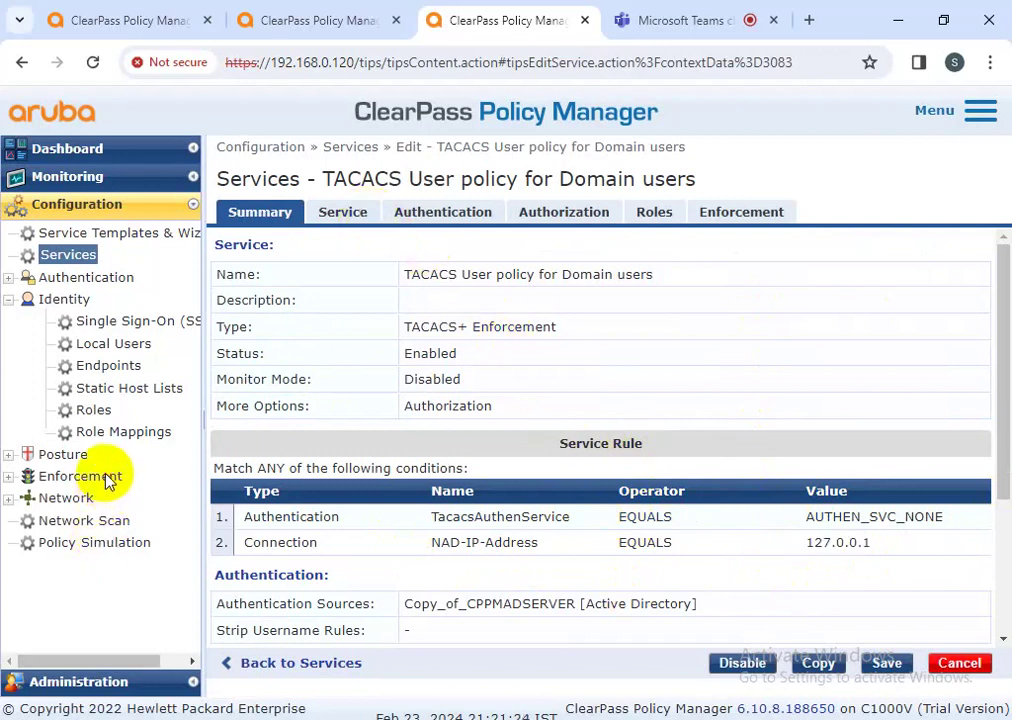
left_click(102, 499)
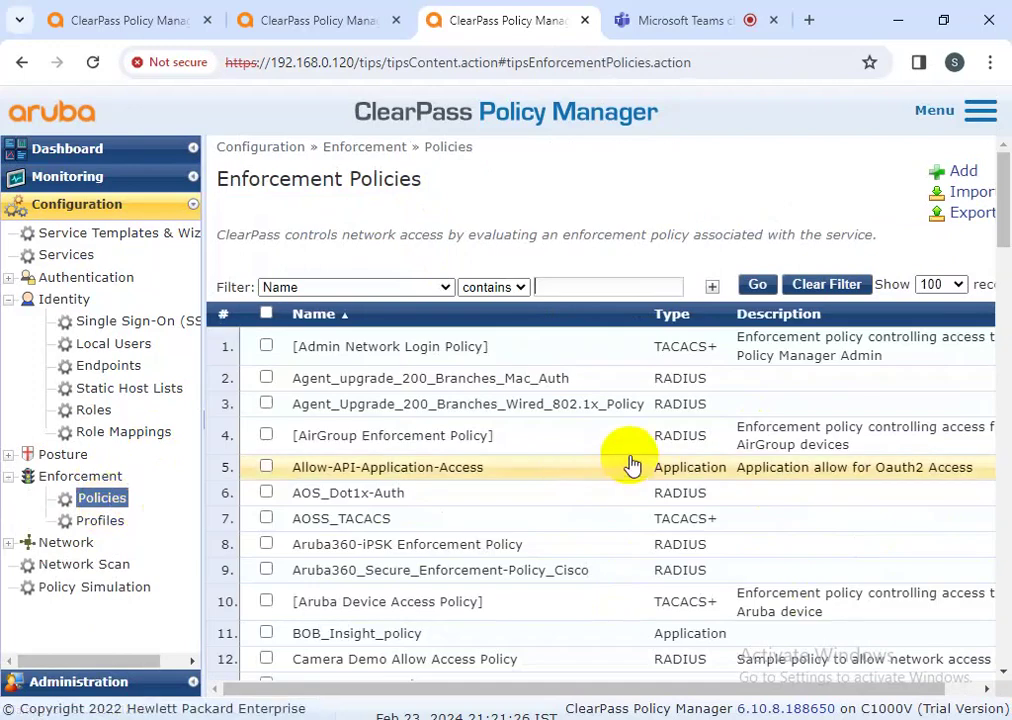
left_click(446, 347)
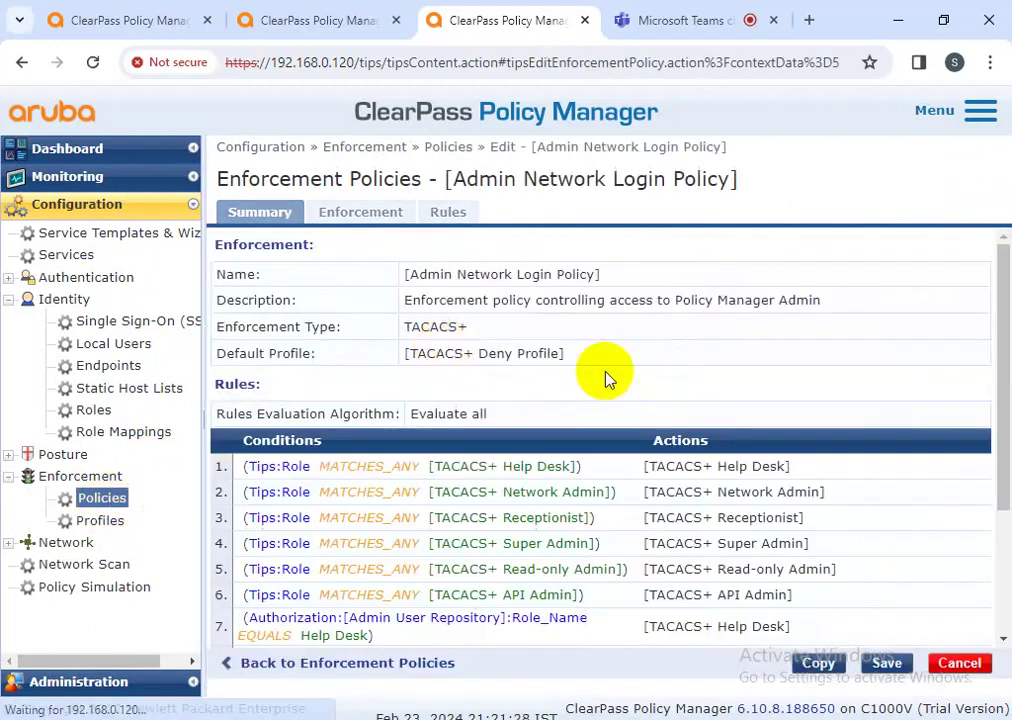
scroll(553, 418, "down", 3)
scroll(595, 468, "up", 3)
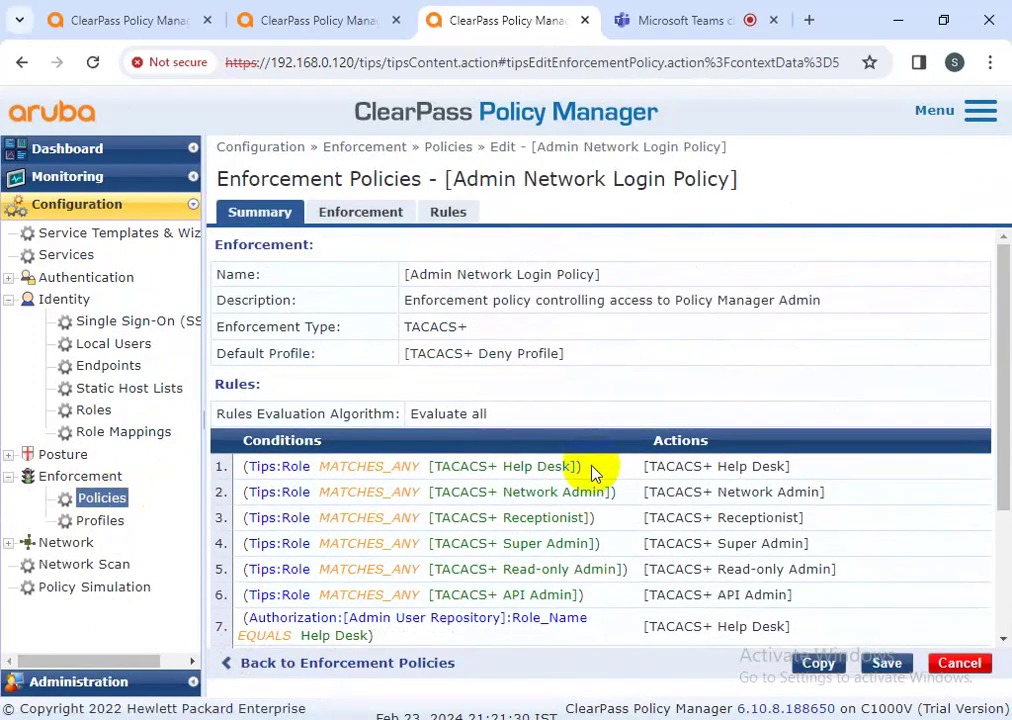
left_click(365, 213)
left_click(449, 213)
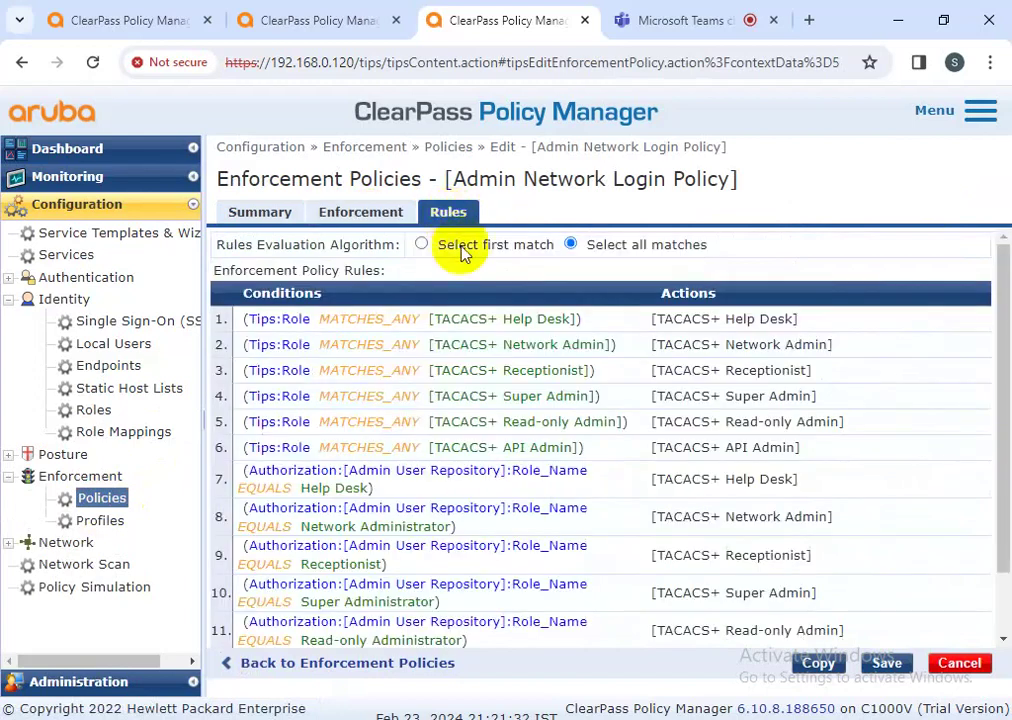
scroll(475, 420, "down", 3)
scroll(485, 488, "up", 3)
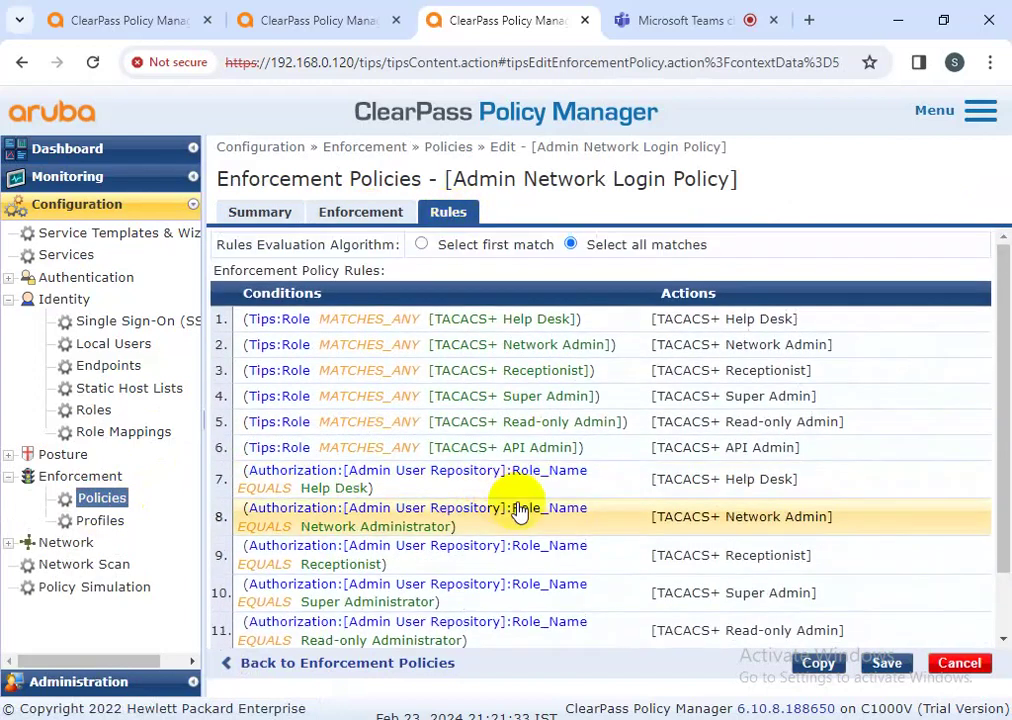
left_click(959, 663)
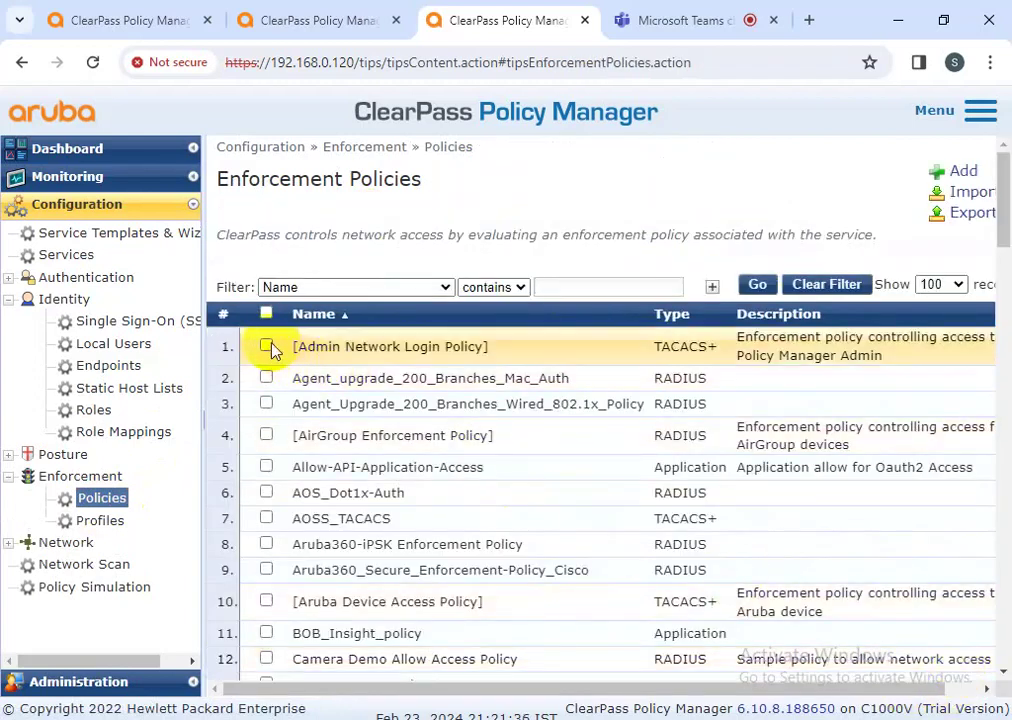
Duplicate the [Admin Network Login Policy] enforcement policy and deselect the original.
left_click(267, 346)
scroll(583, 495, "down", 20)
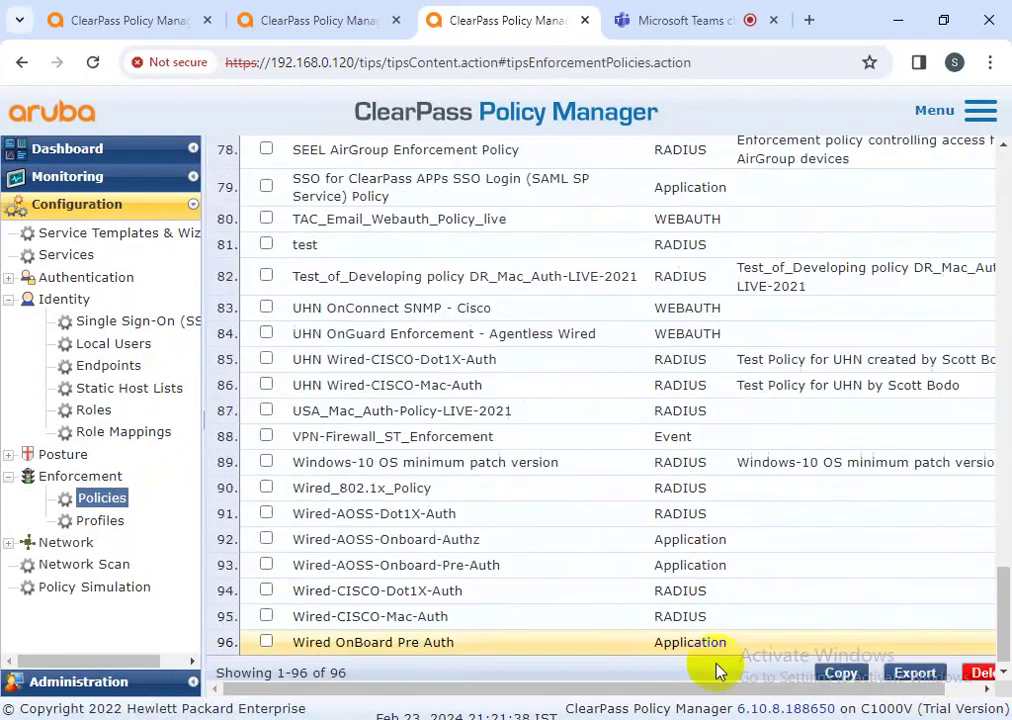
left_click(838, 672)
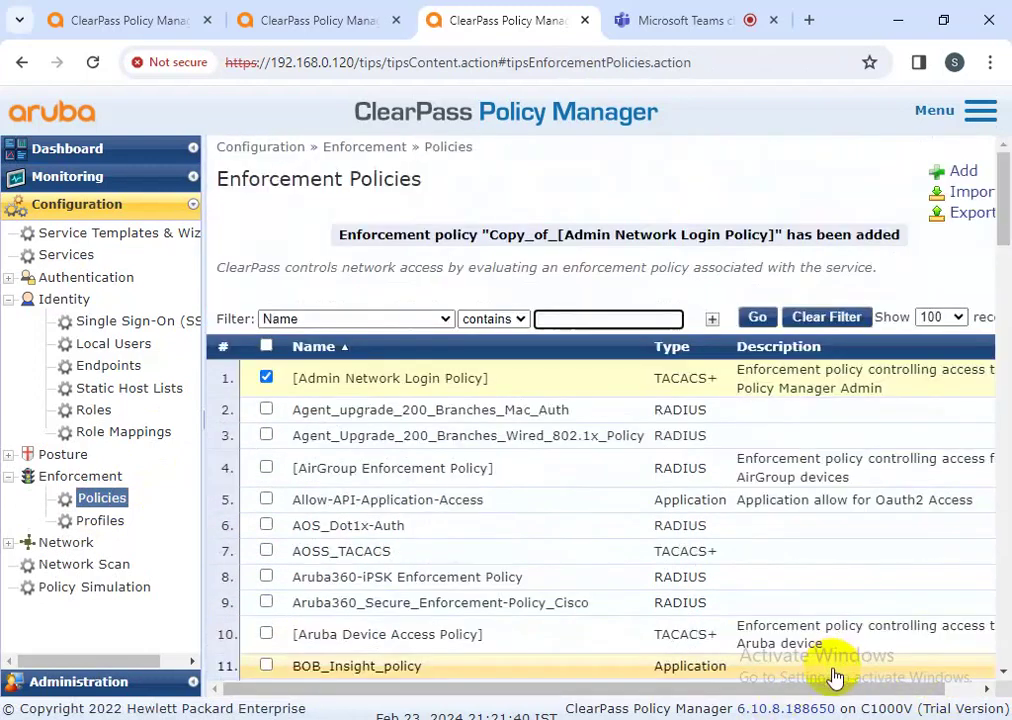
left_click(267, 378)
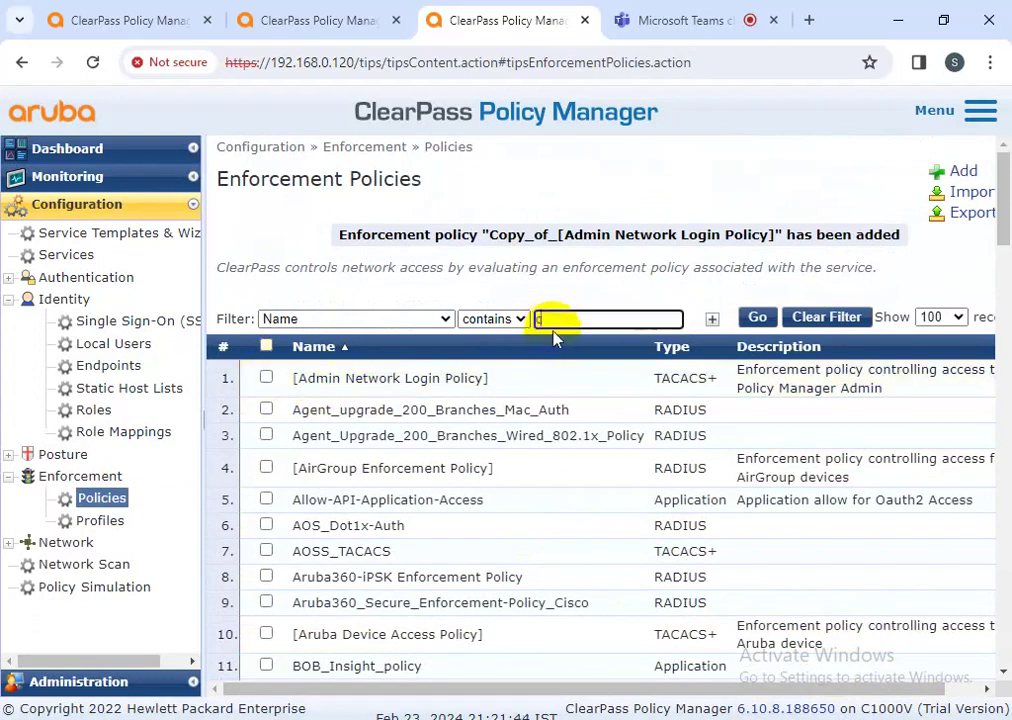
Filter the enforcement policies by the name "copy" and open the copy of the [Admin Network Login Policy].
type("copy")
key("Return")
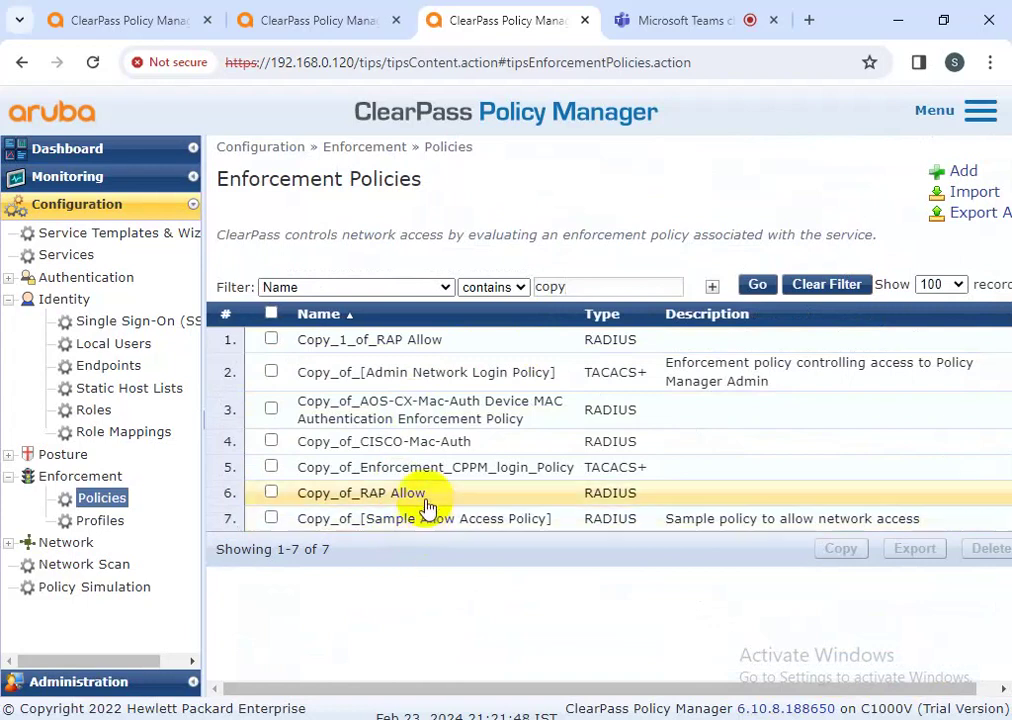
left_click(428, 378)
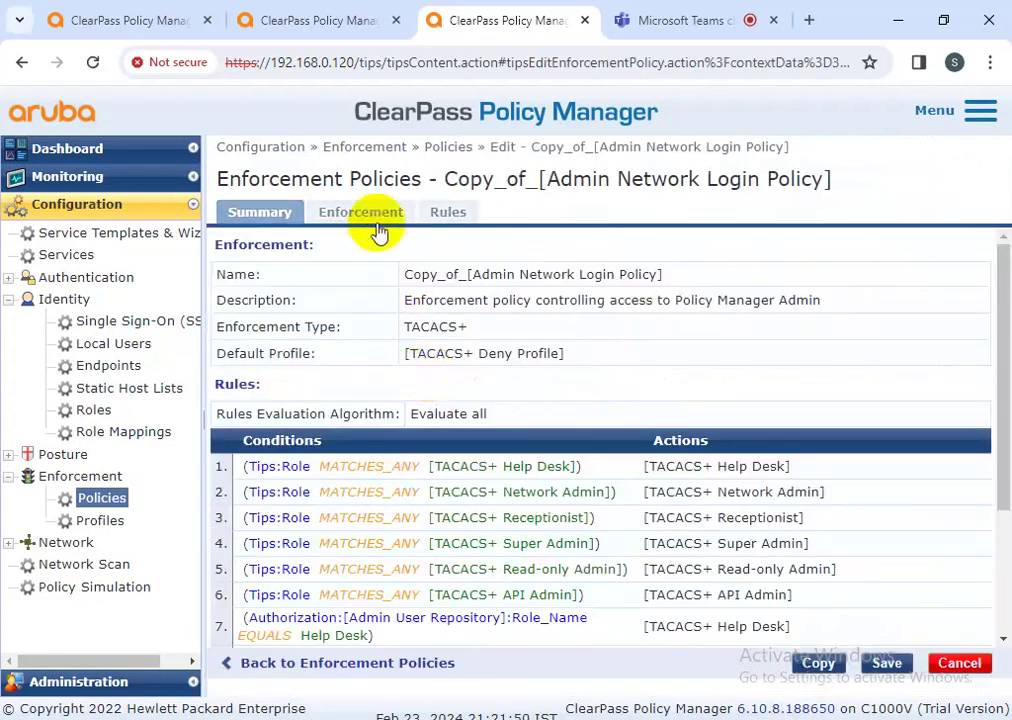
Rename the copied enforcement policy as Domain-user-policy.
left_click(370, 214)
left_click_drag(644, 246, 339, 232)
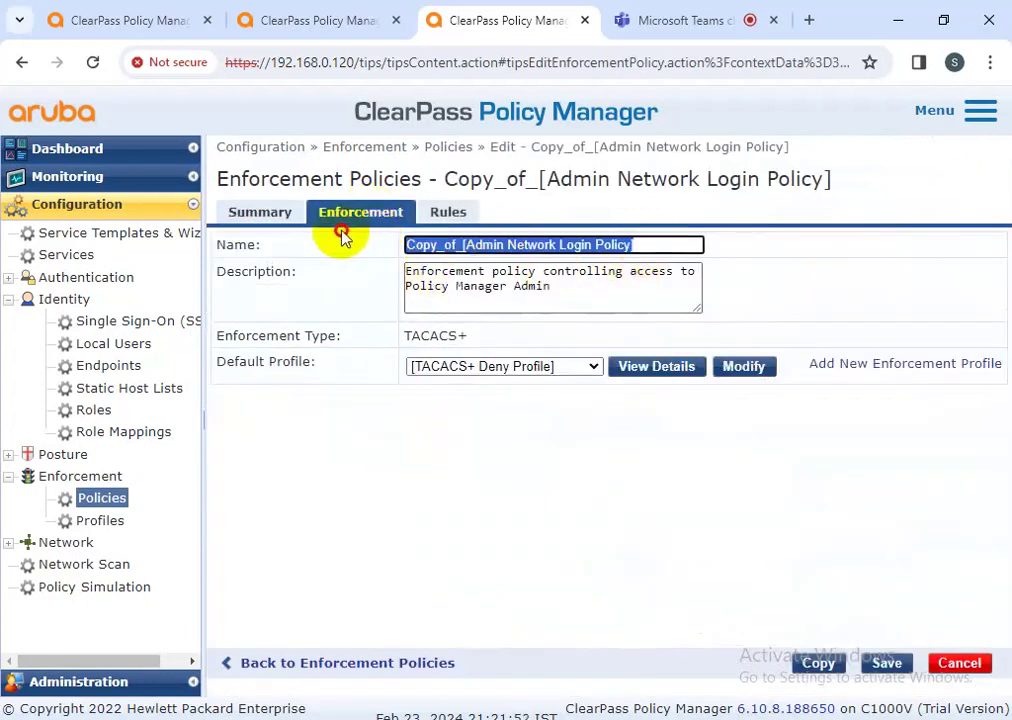
key("BackSpace")
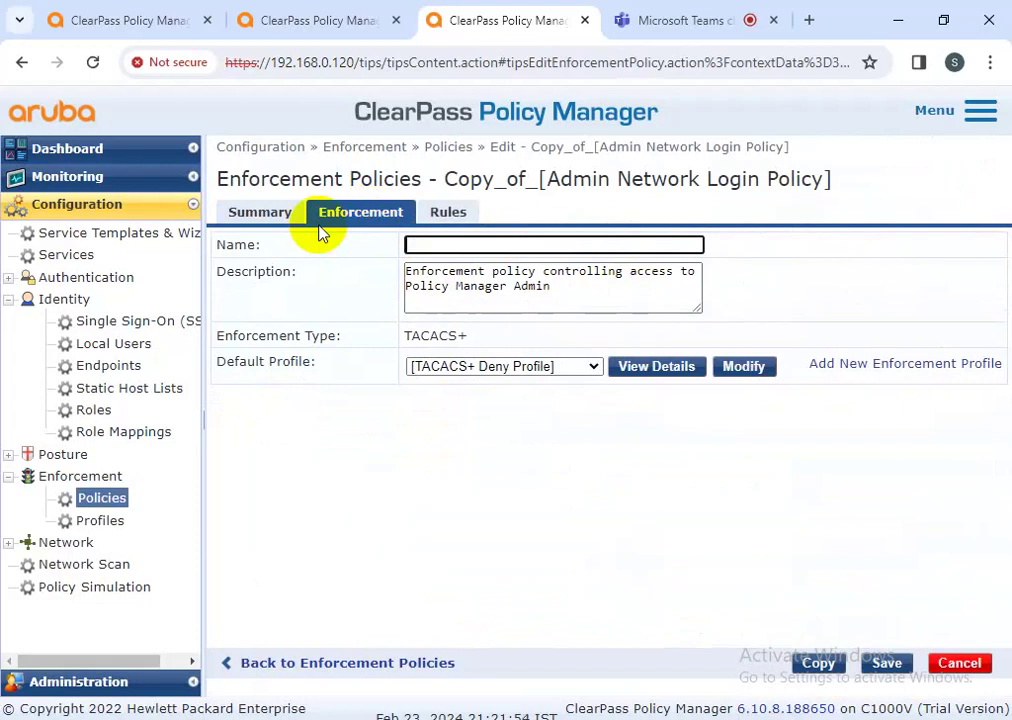
type("Domain-user-policy")
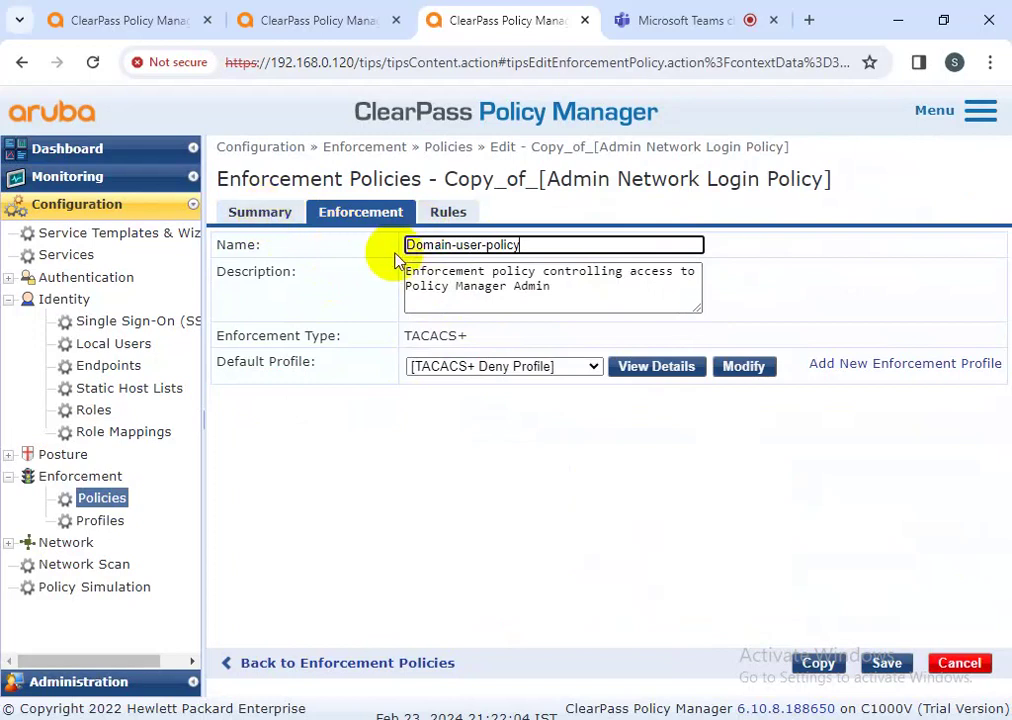
left_click(380, 372)
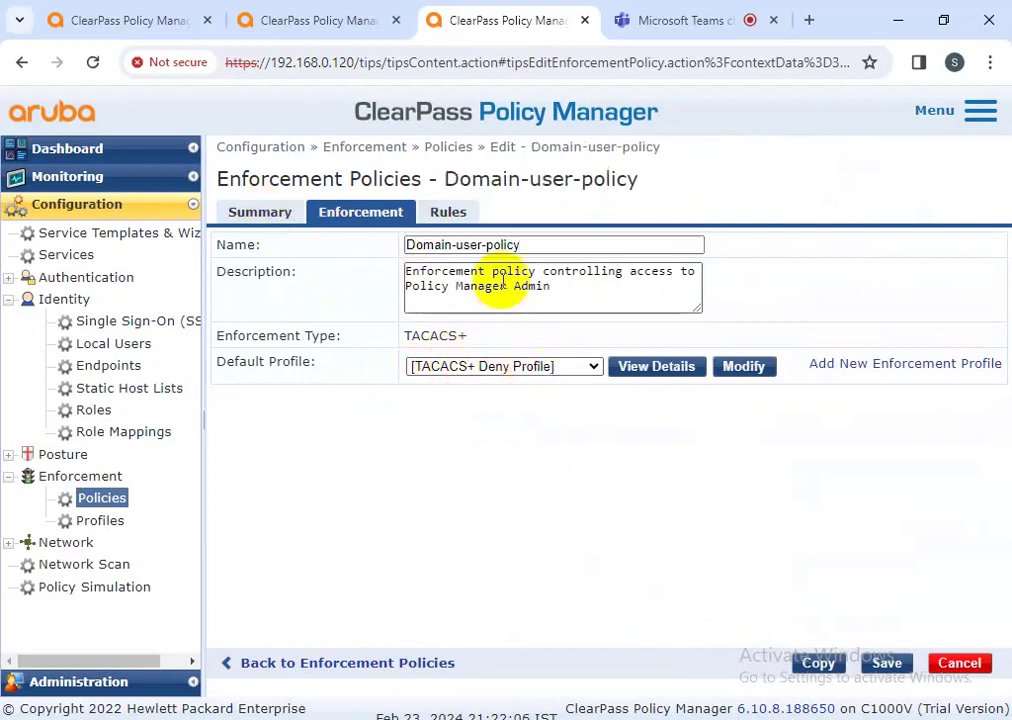
Start a new rule in the Domain-user-policy and set its first condition's type to Authorization:Copy_of_CPPMADSERVER.
left_click(450, 214)
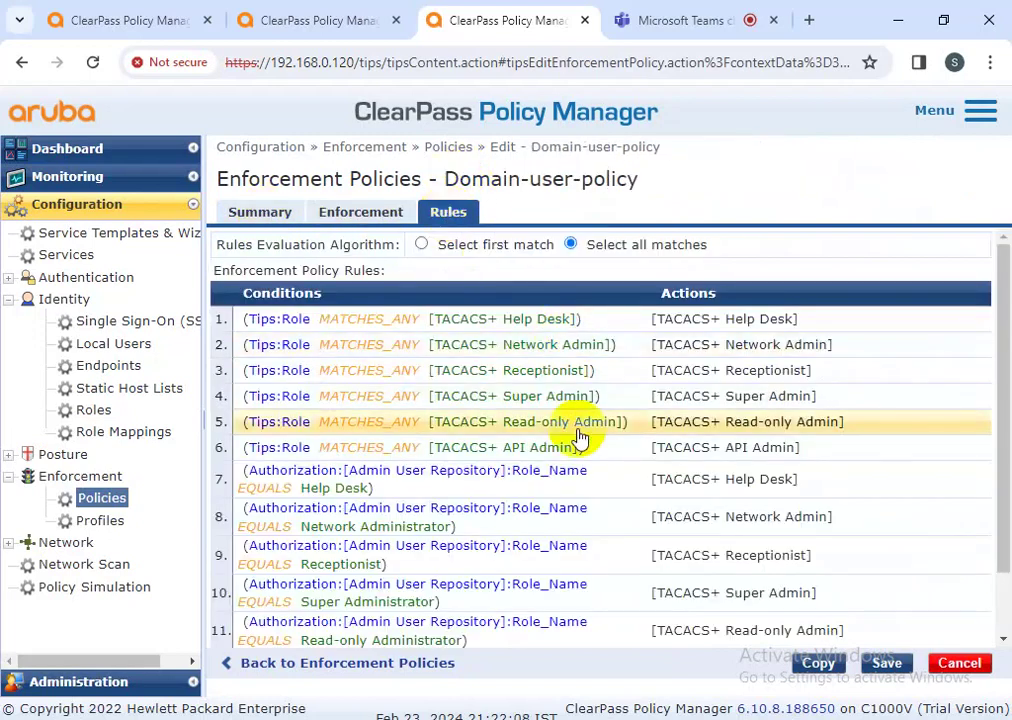
scroll(578, 440, "down", 1)
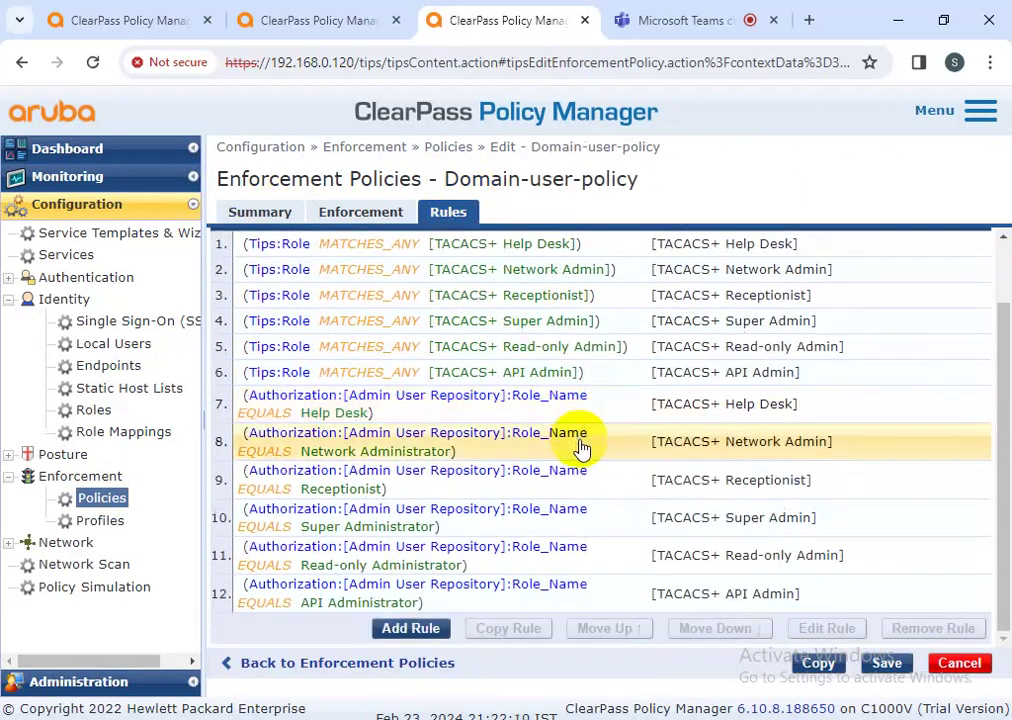
left_click(422, 630)
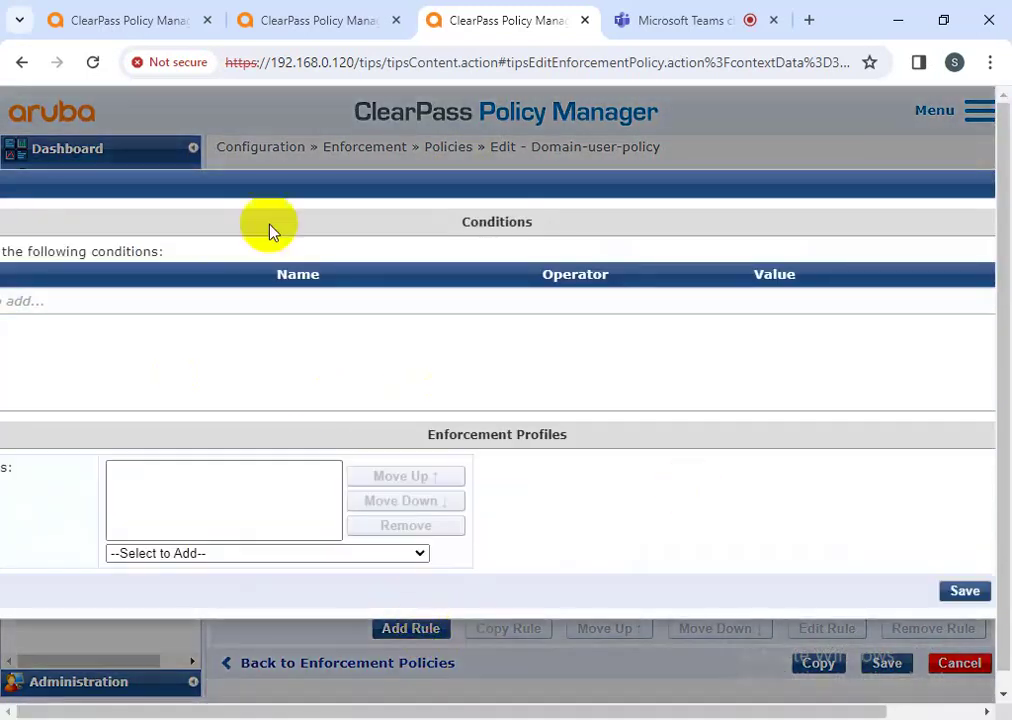
left_click_drag(266, 189, 420, 183)
left_click(230, 302)
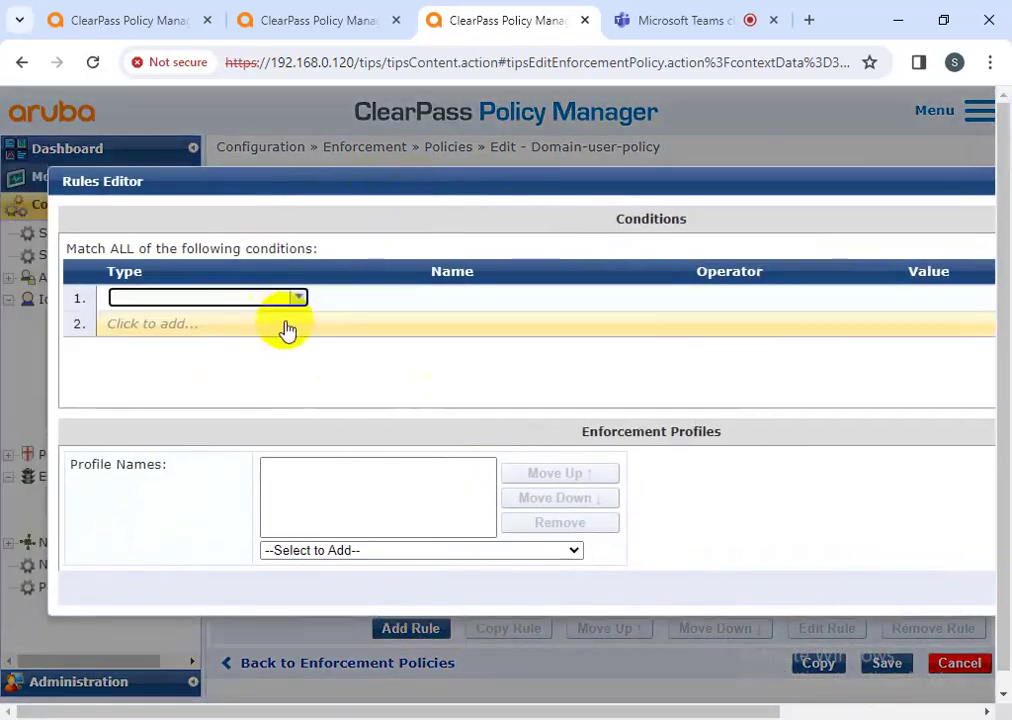
left_click(299, 299)
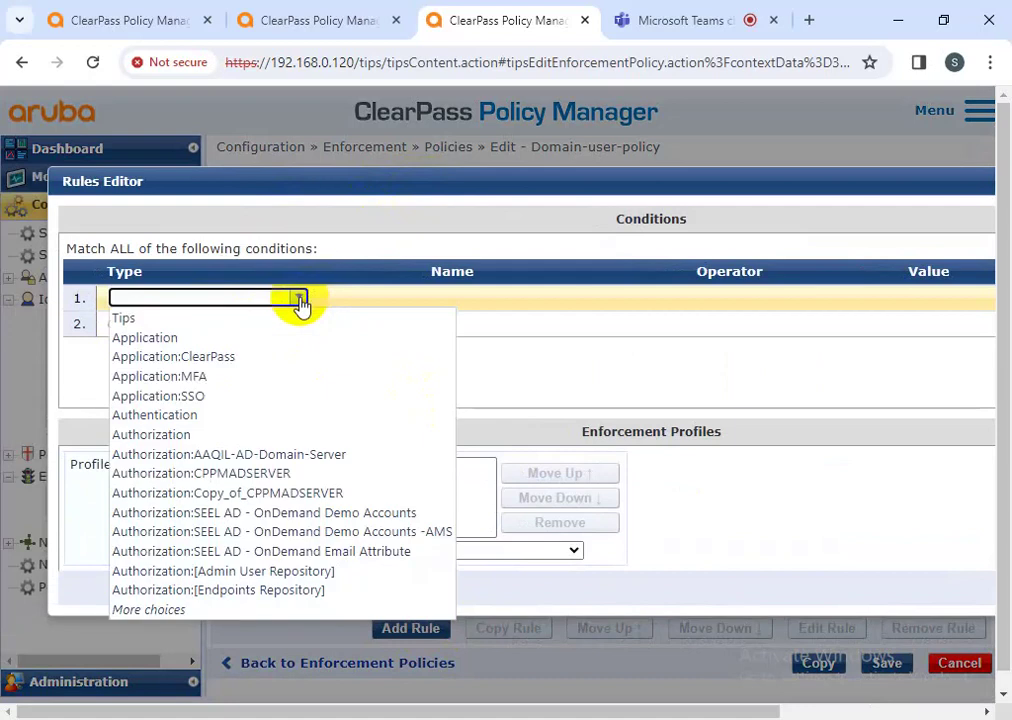
left_click(268, 494)
left_click(626, 299)
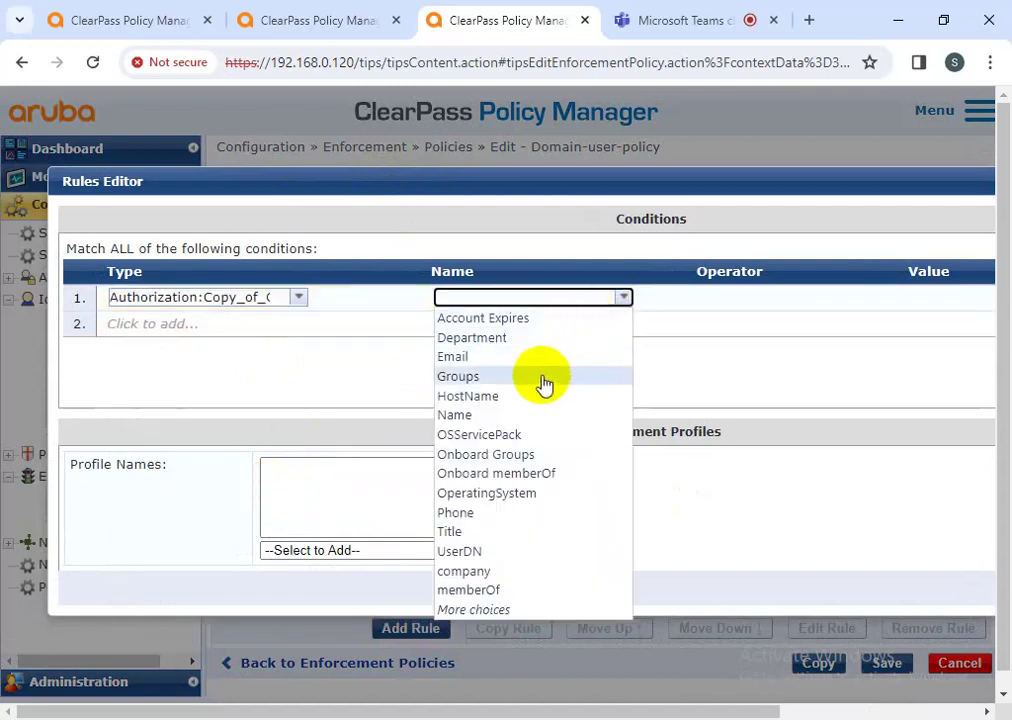
left_click(500, 611)
left_click(624, 298)
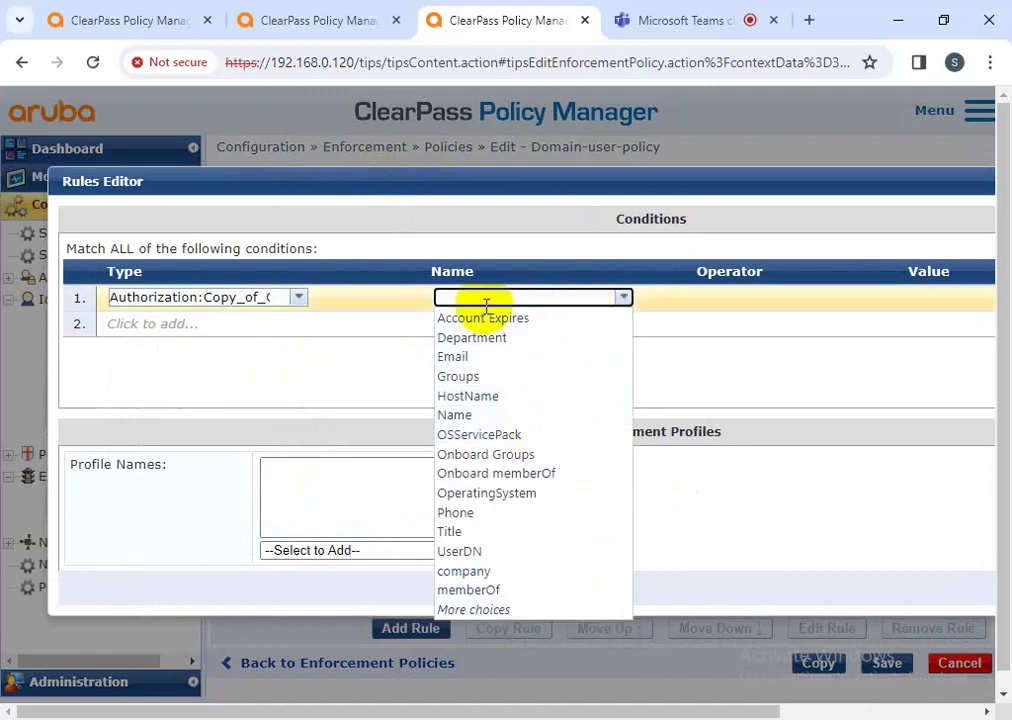
type("user")
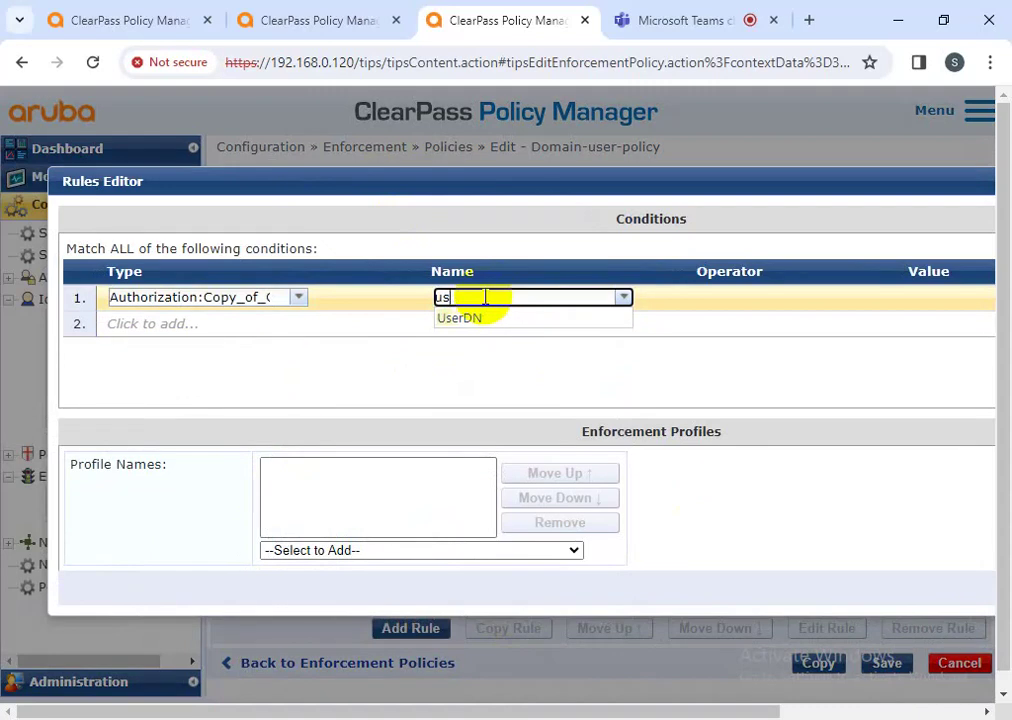
left_click(621, 298)
left_click(623, 298)
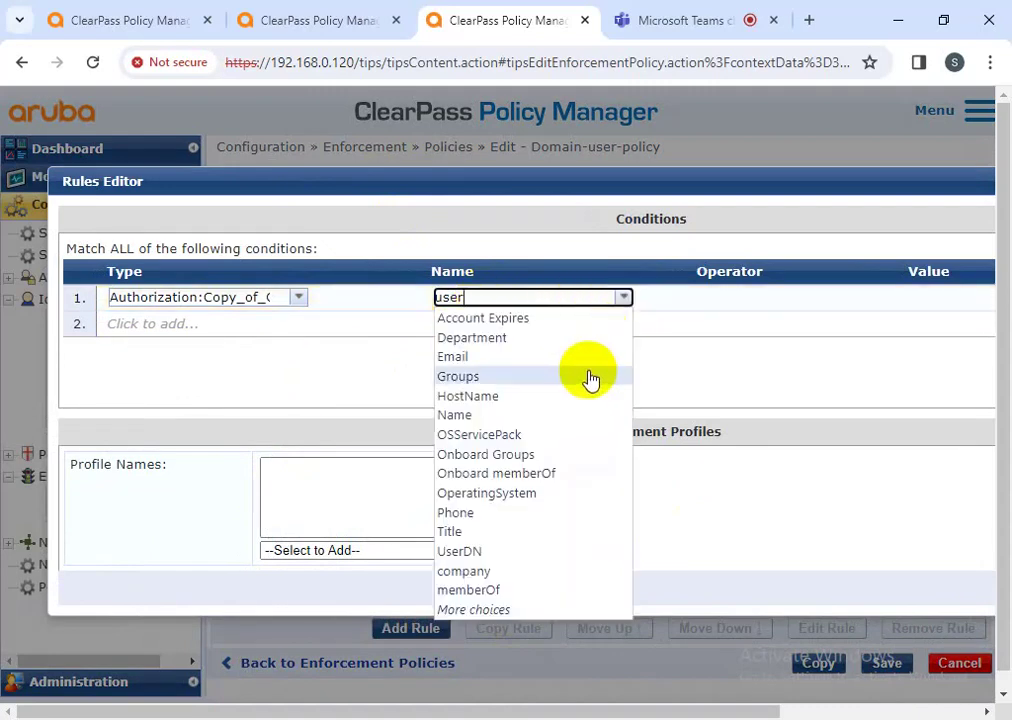
left_click(478, 612)
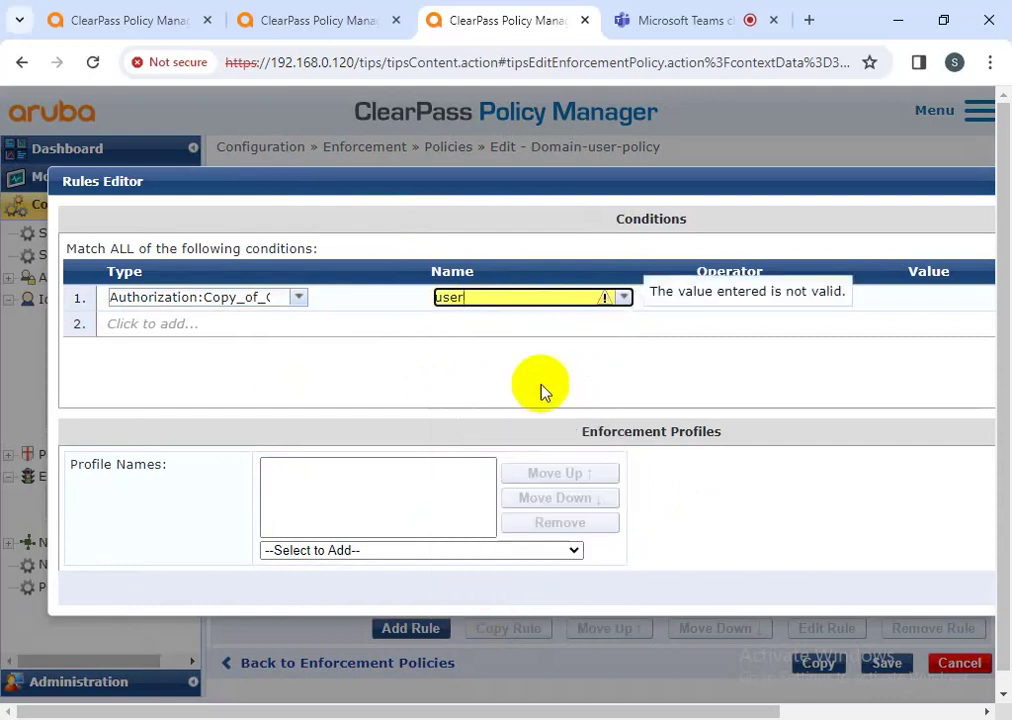
left_click(623, 298)
left_click(495, 611)
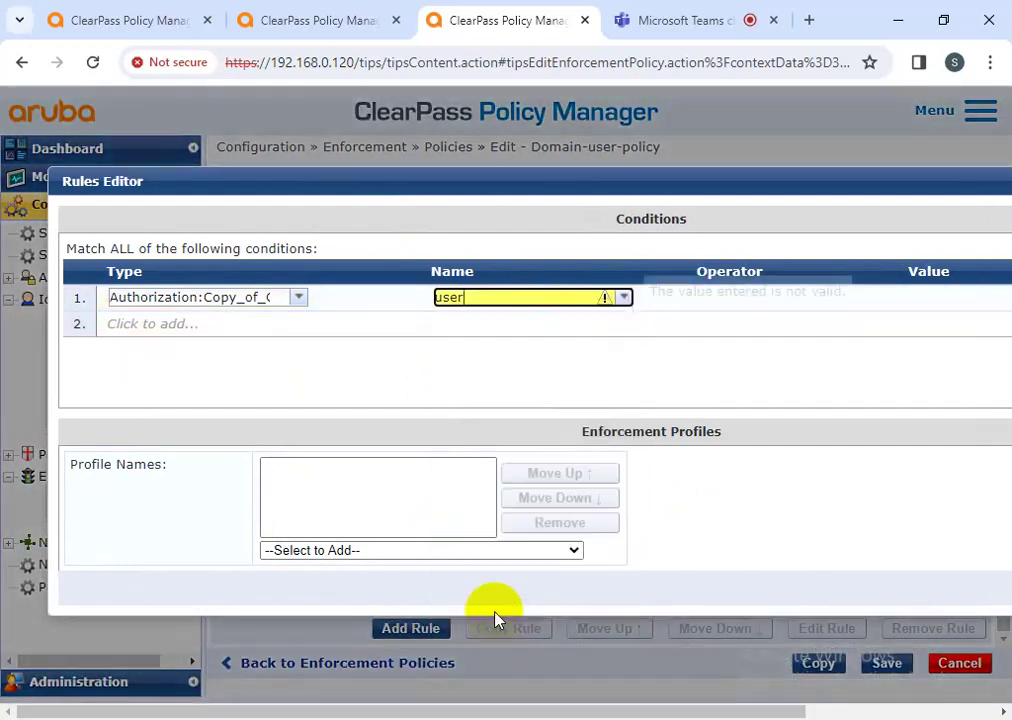
left_click(622, 298)
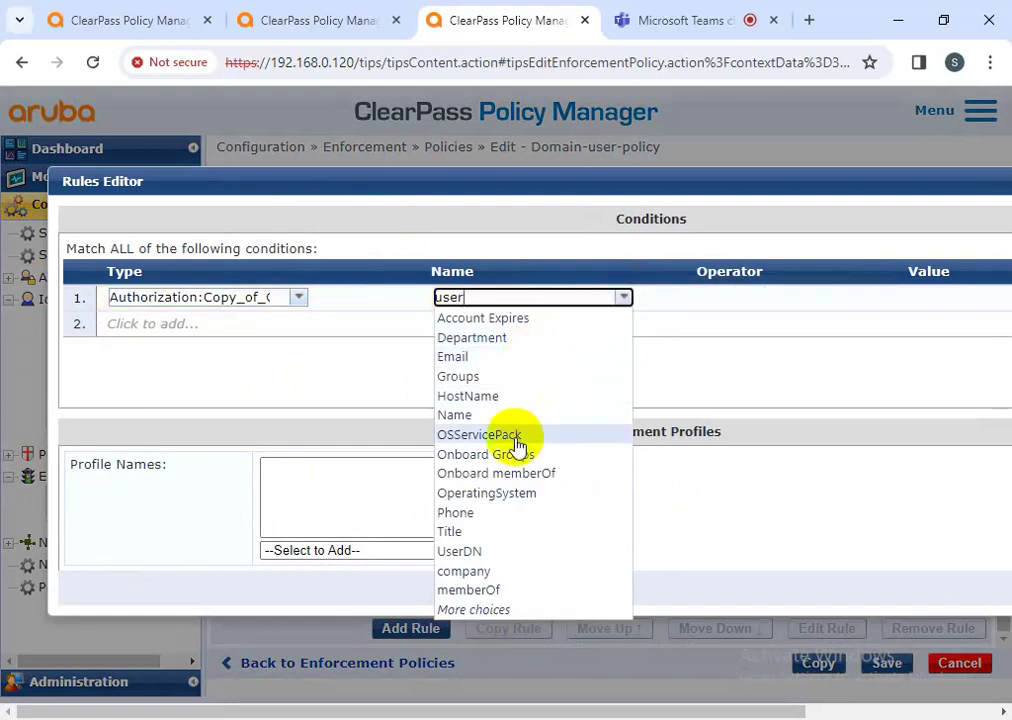
key("BackSpace")
key("BackSpace")
key("BackSpace")
key("BackSpace")
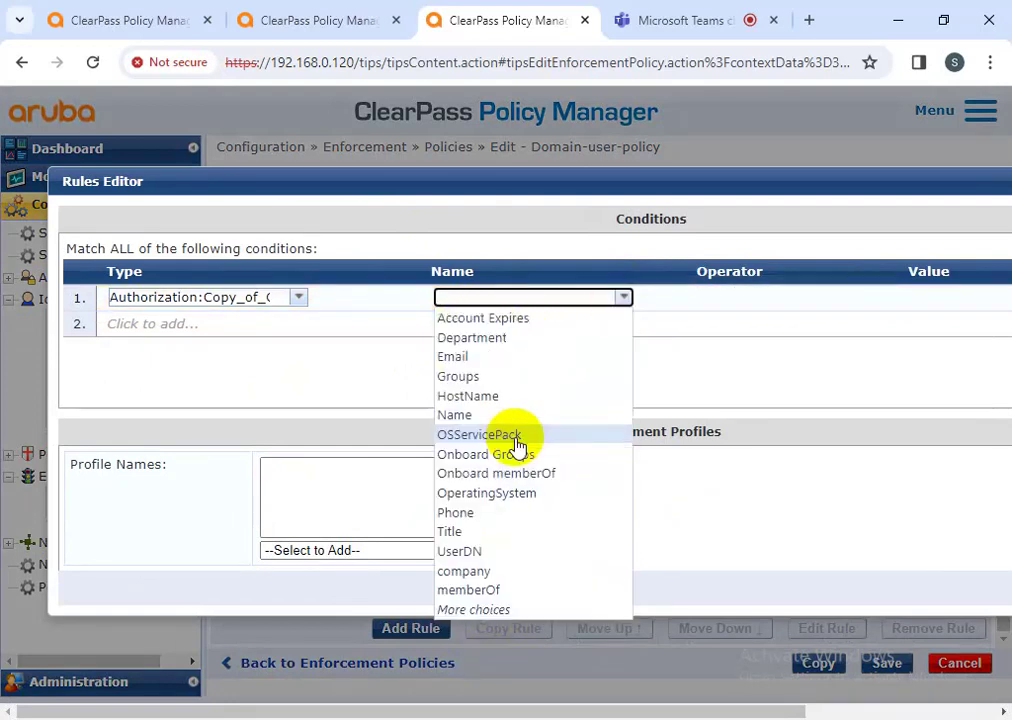
type("usern")
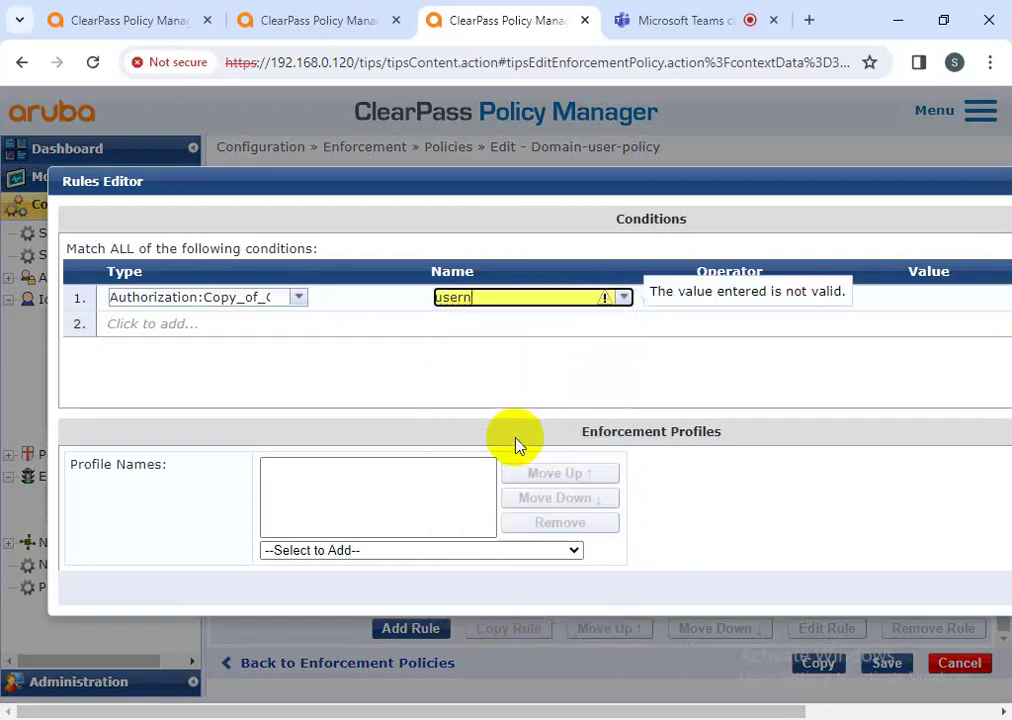
key("BackSpace")
key("BackSpace")
key("BackSpace")
key("BackSpace")
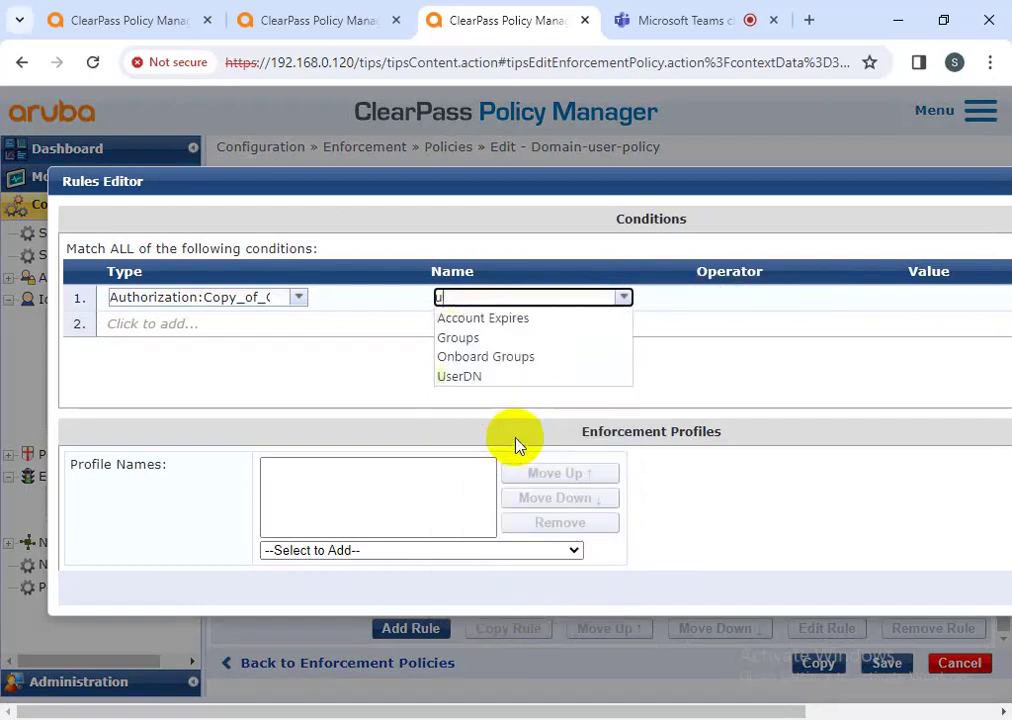
key("BackSpace")
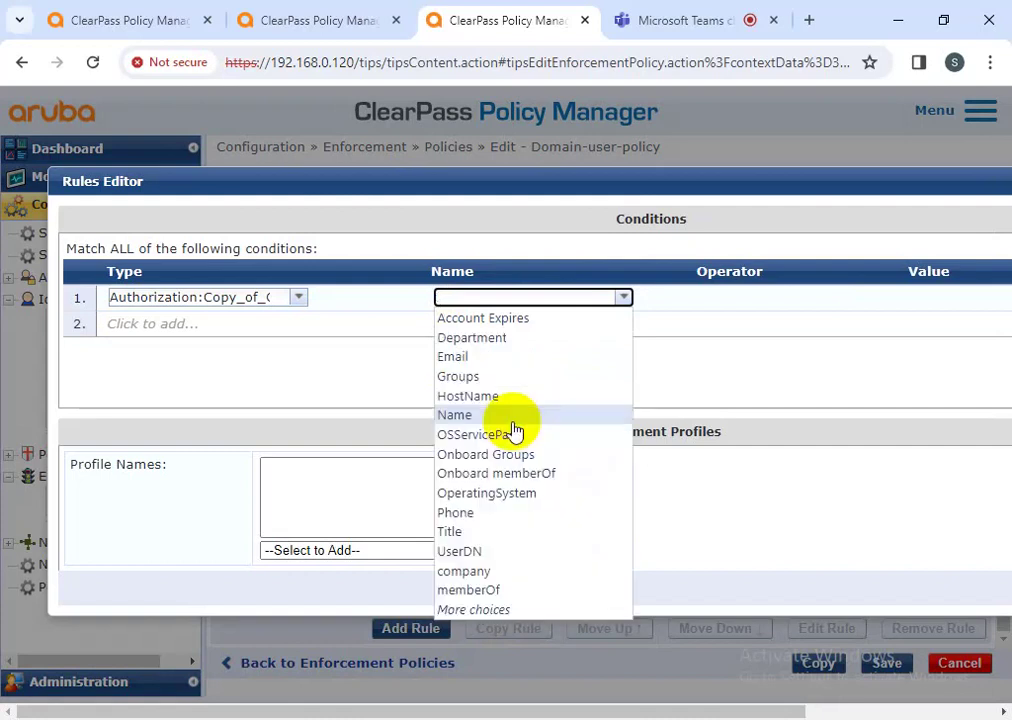
Examine the enforcement rules of the CPPM-login-CLI-login-LIVE service for reference and return to the new Domain-user-policy rule.
left_click(314, 16)
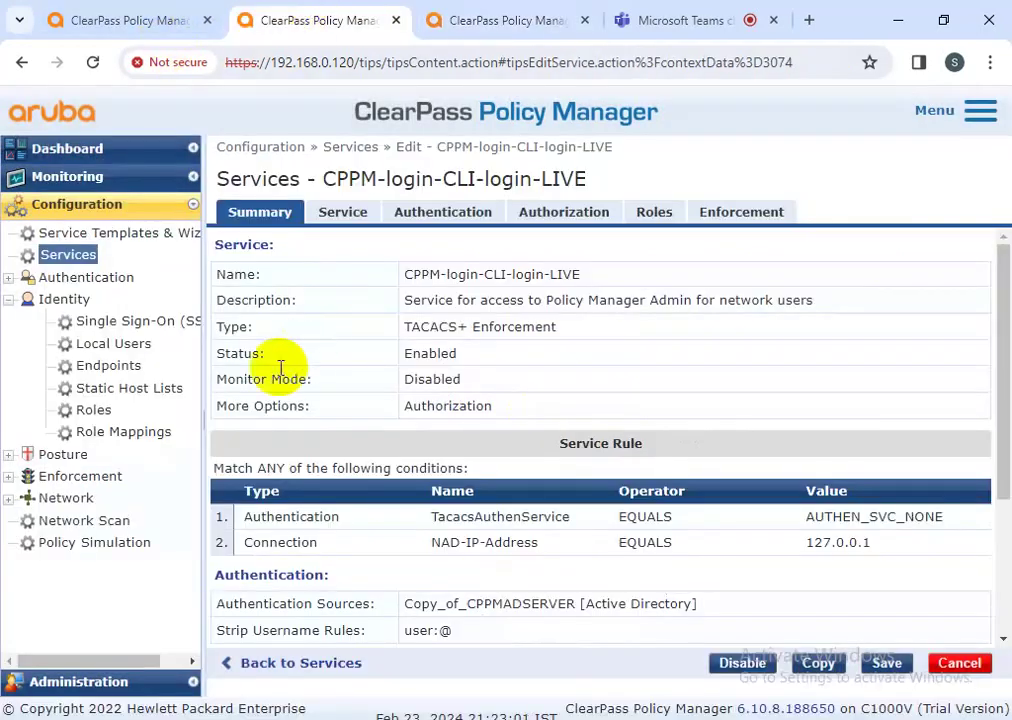
left_click(741, 214)
scroll(669, 465, "down", 3)
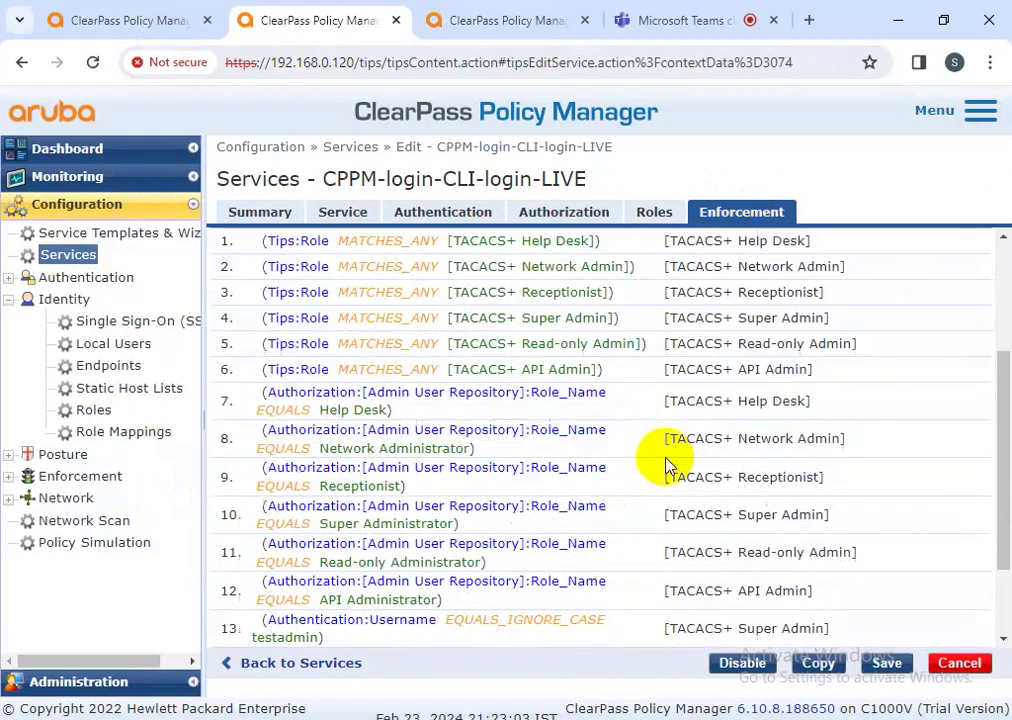
scroll(669, 465, "down", 1)
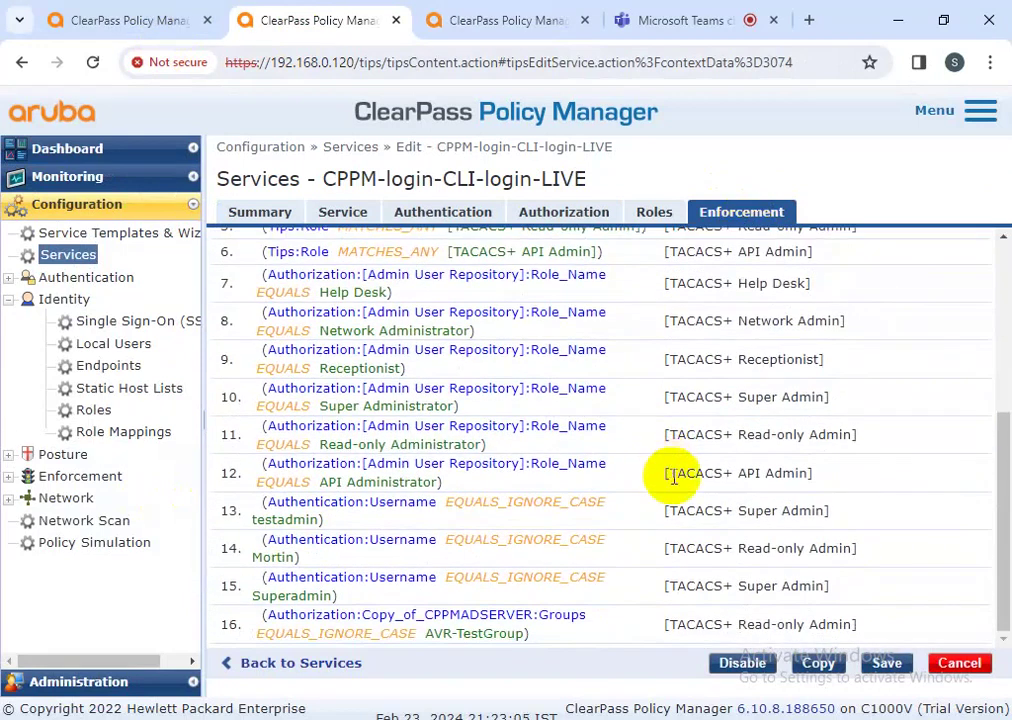
left_click(445, 20)
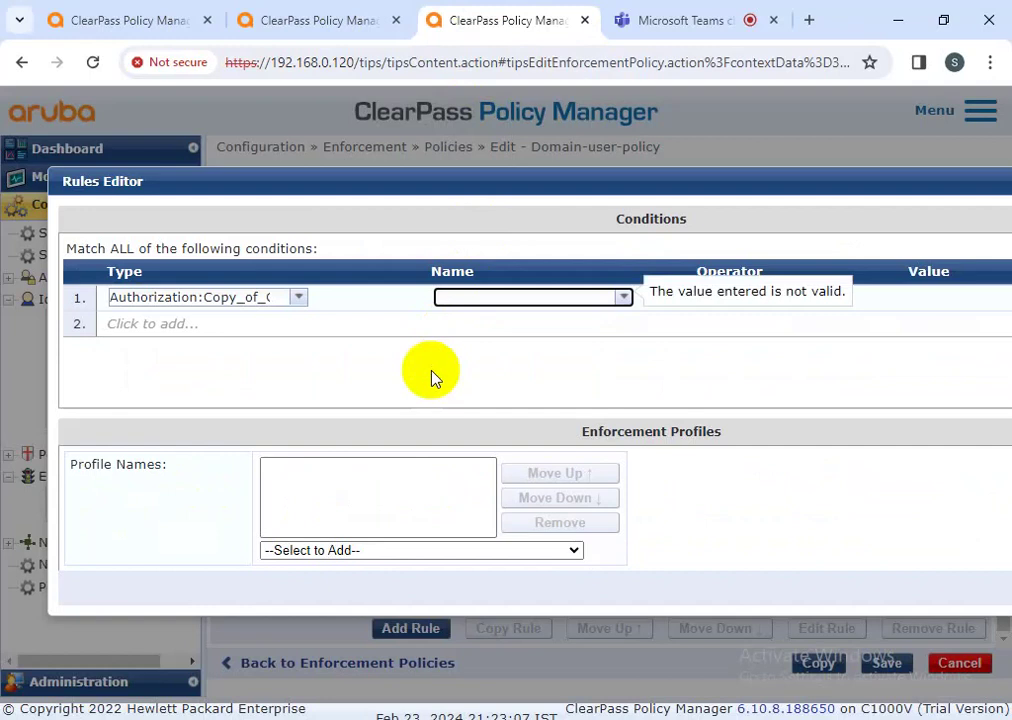
Complete the rule's condition with the attribute Groups, the operator EQUALS_IGNORE_CASE and the domain user's name as its value.
left_click(624, 299)
left_click(224, 350)
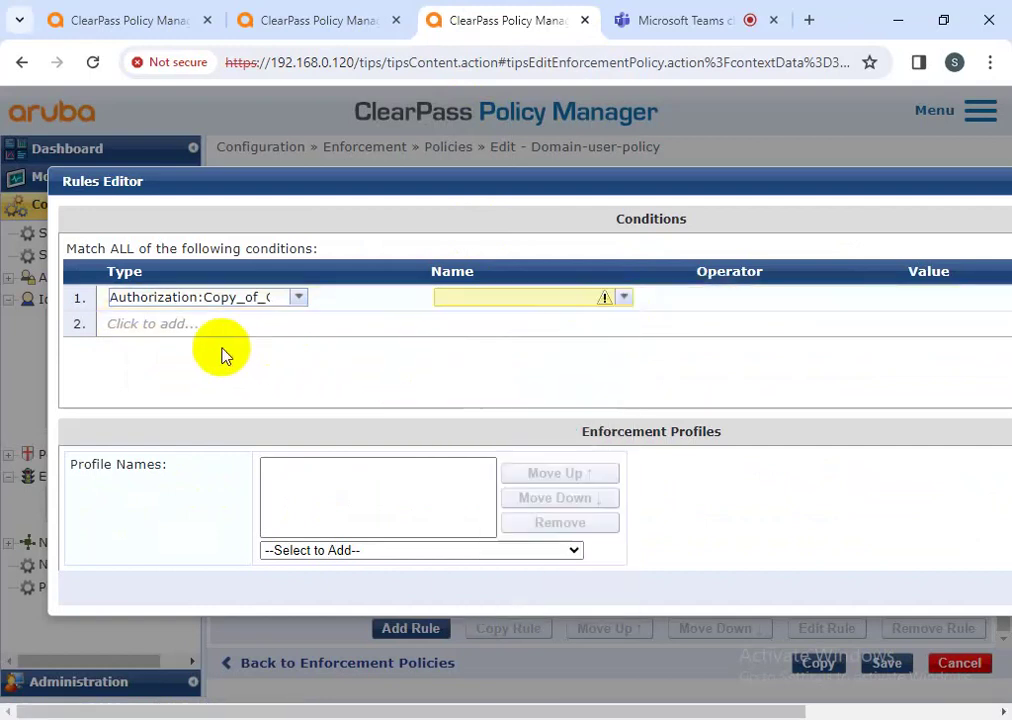
left_click(624, 298)
left_click(520, 377)
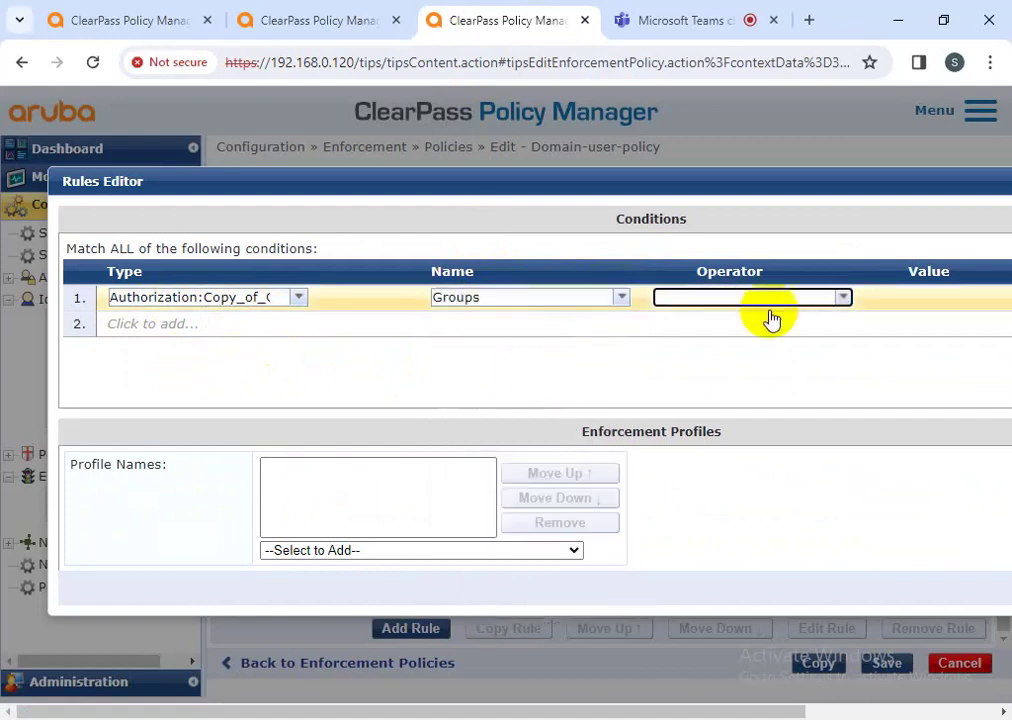
left_click(843, 300)
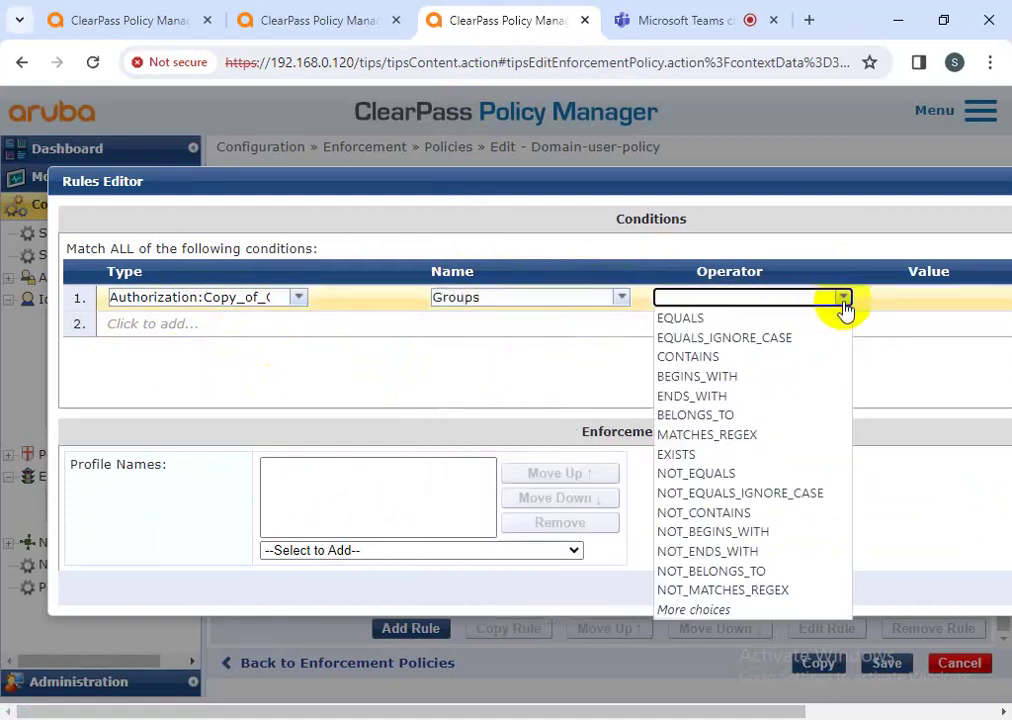
left_click(760, 322)
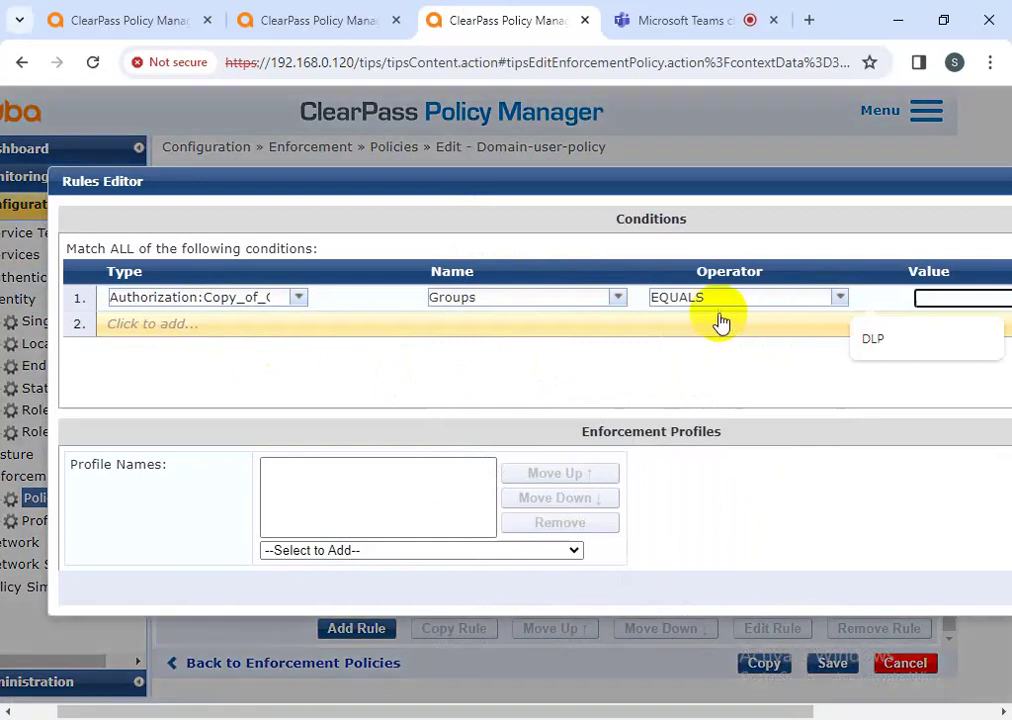
left_click_drag(708, 174, 682, 169)
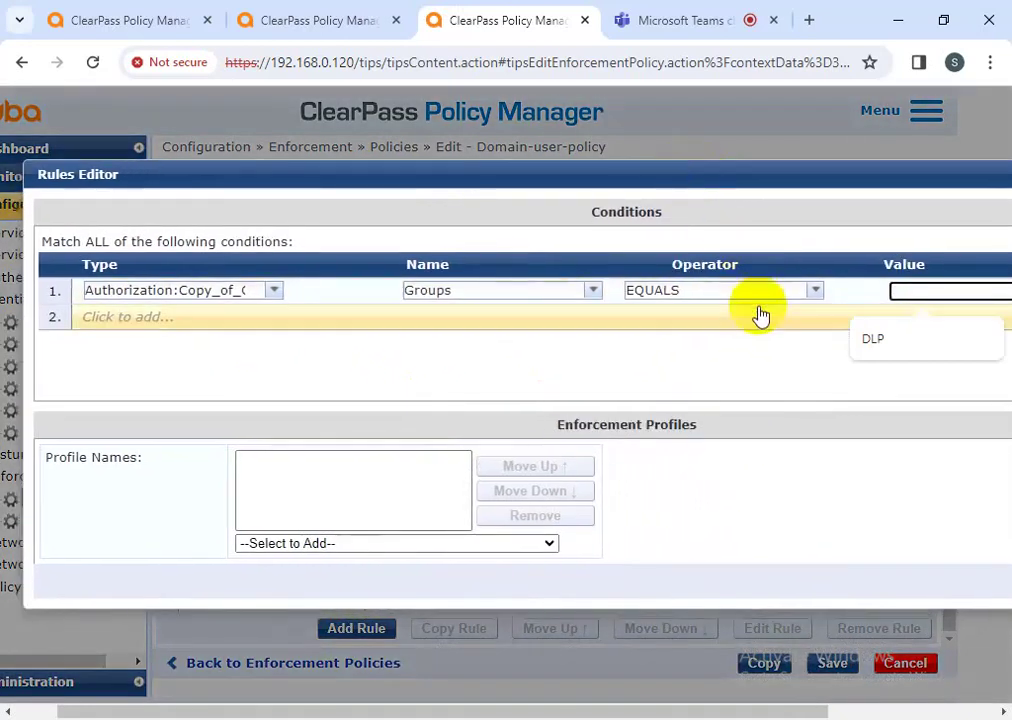
left_click(897, 337)
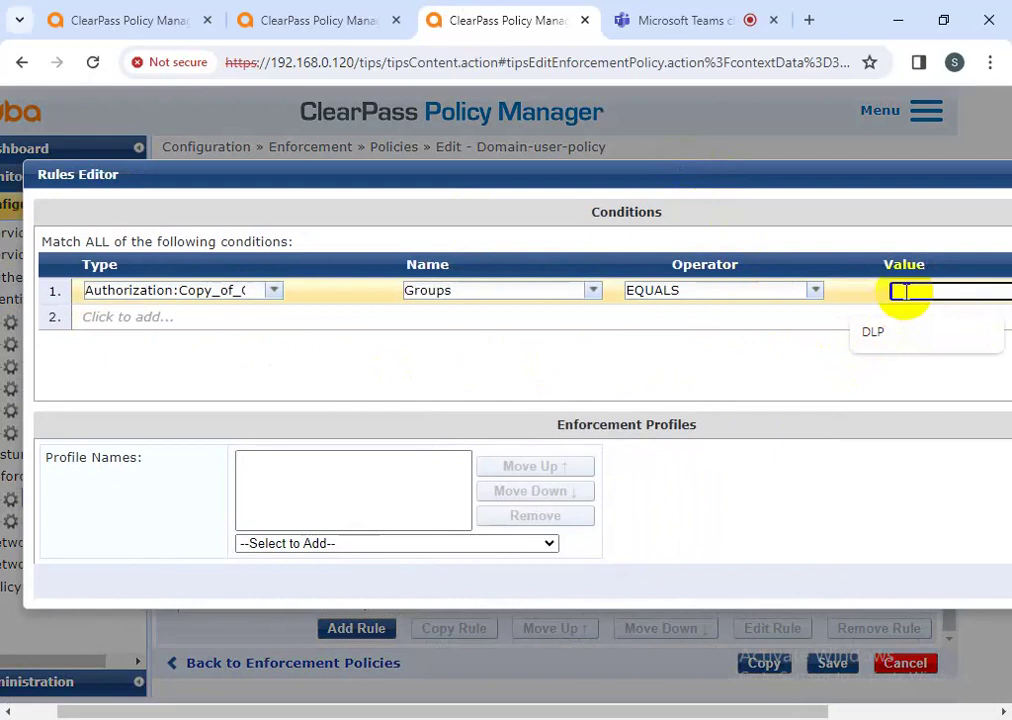
left_click(818, 296)
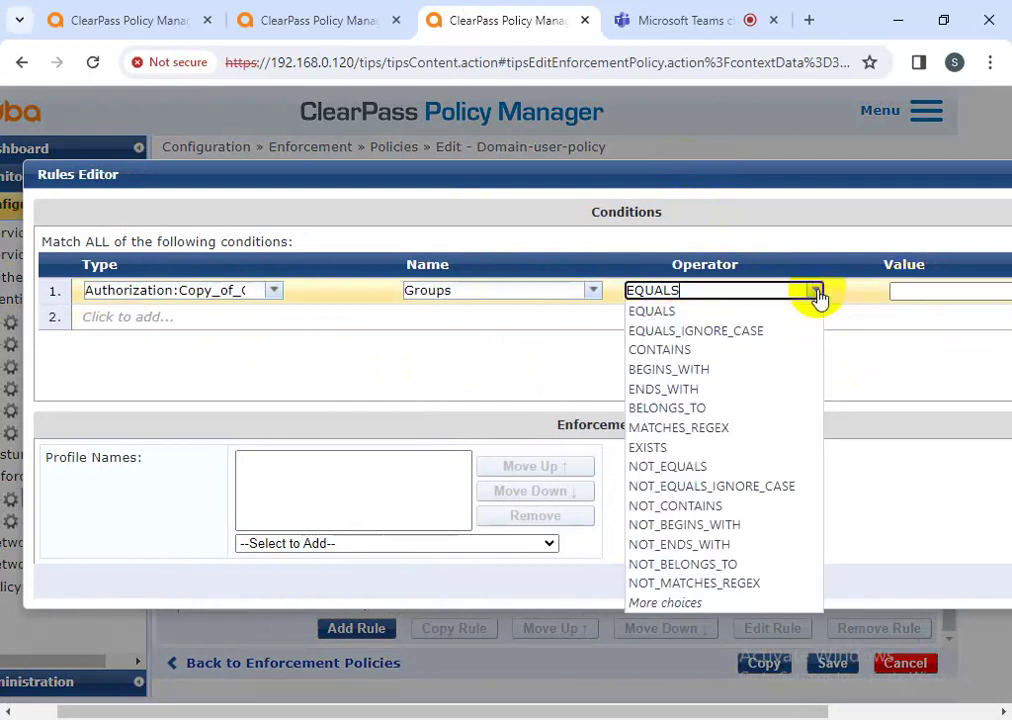
left_click(770, 336)
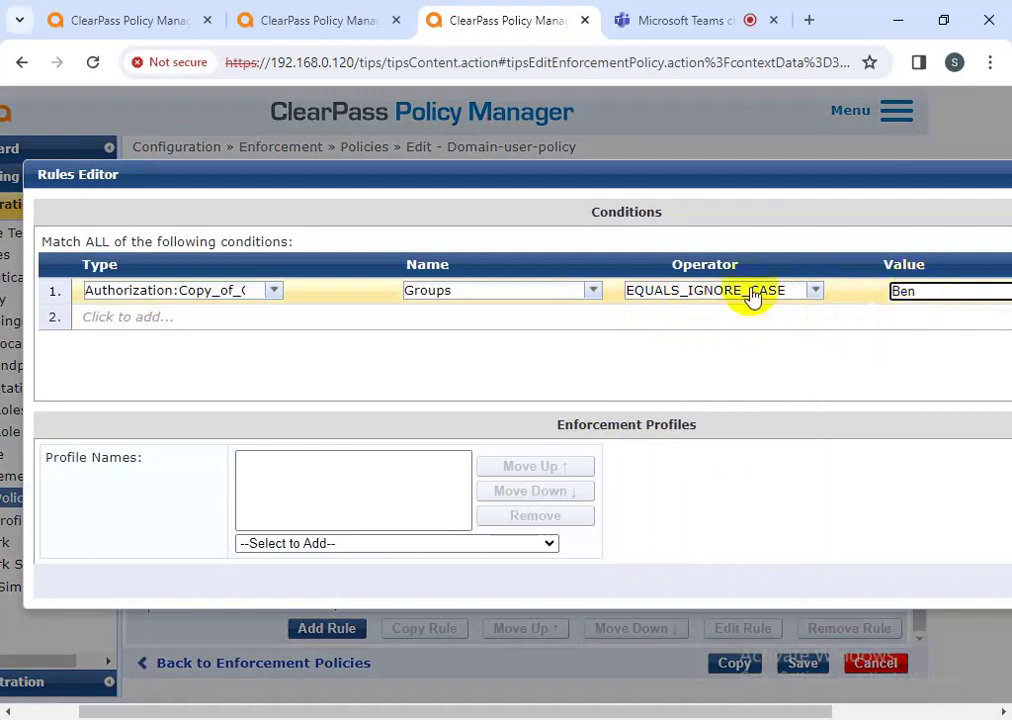
Add the [TACACS+ Super Admin] enforcement profile to the new rule.
left_click(406, 550)
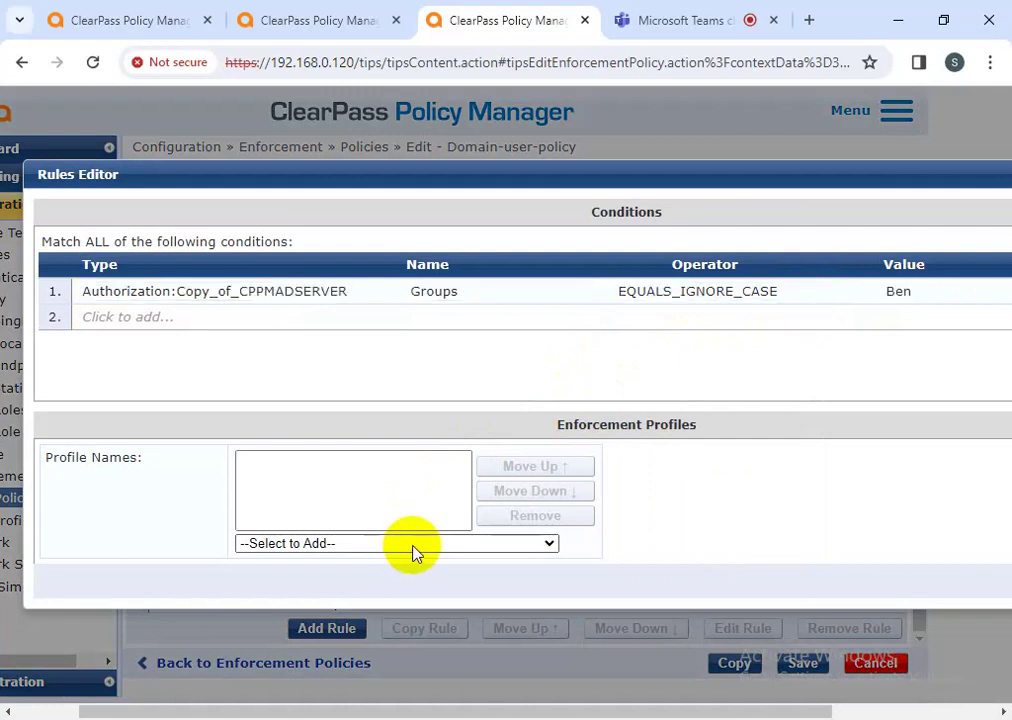
left_click(414, 551)
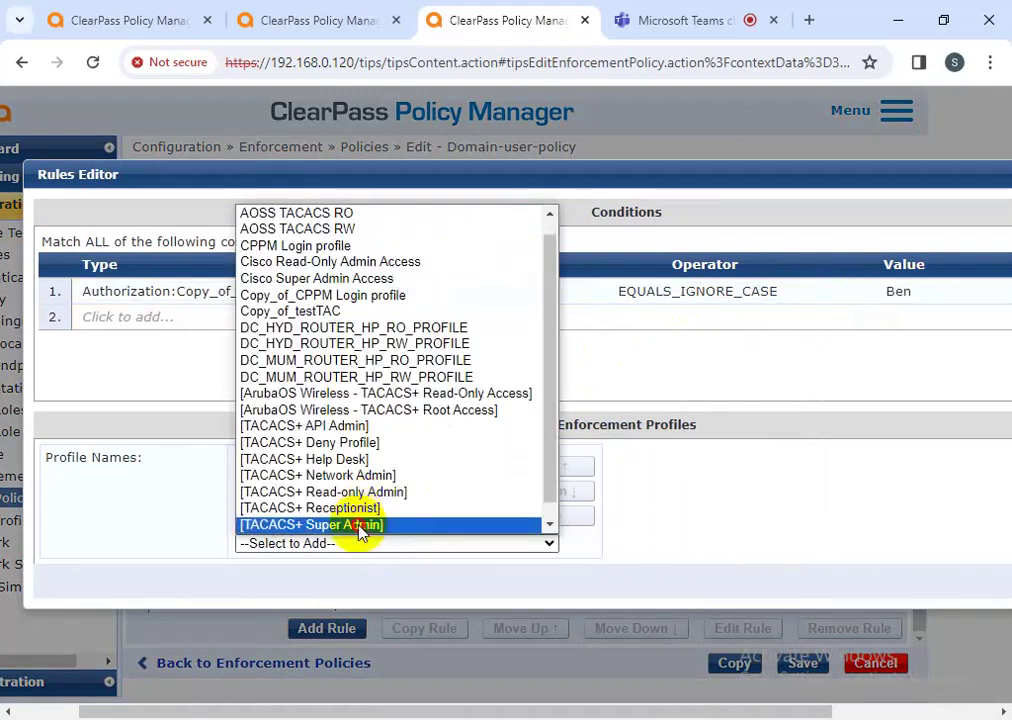
left_click(361, 525)
left_click_drag(147, 470, 37, 462)
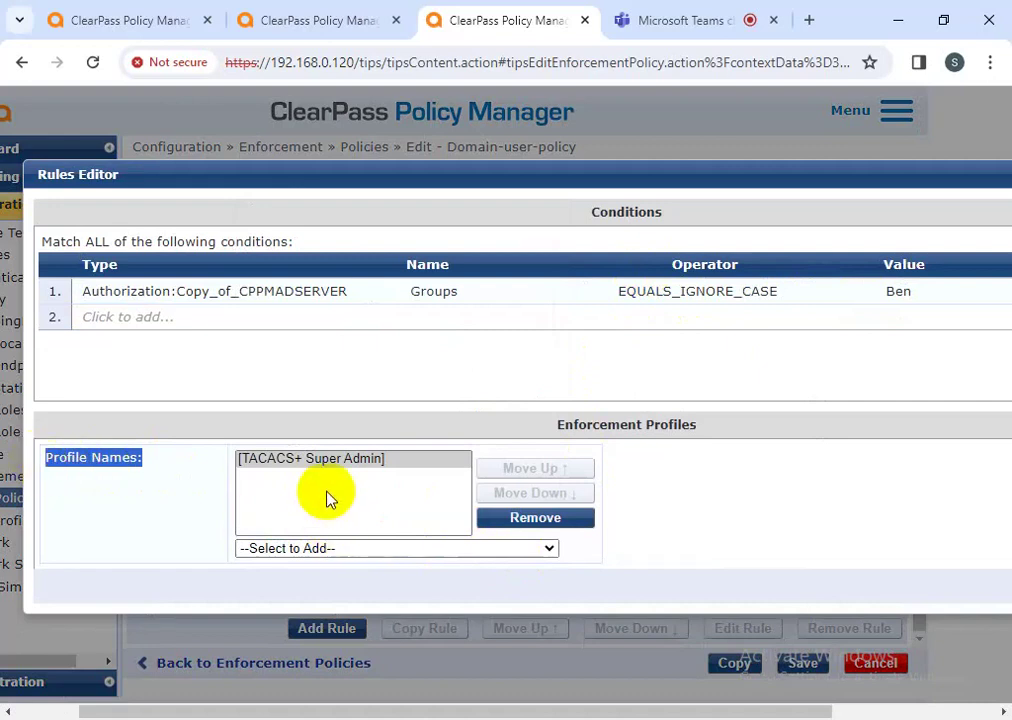
left_click_drag(855, 172, 833, 187)
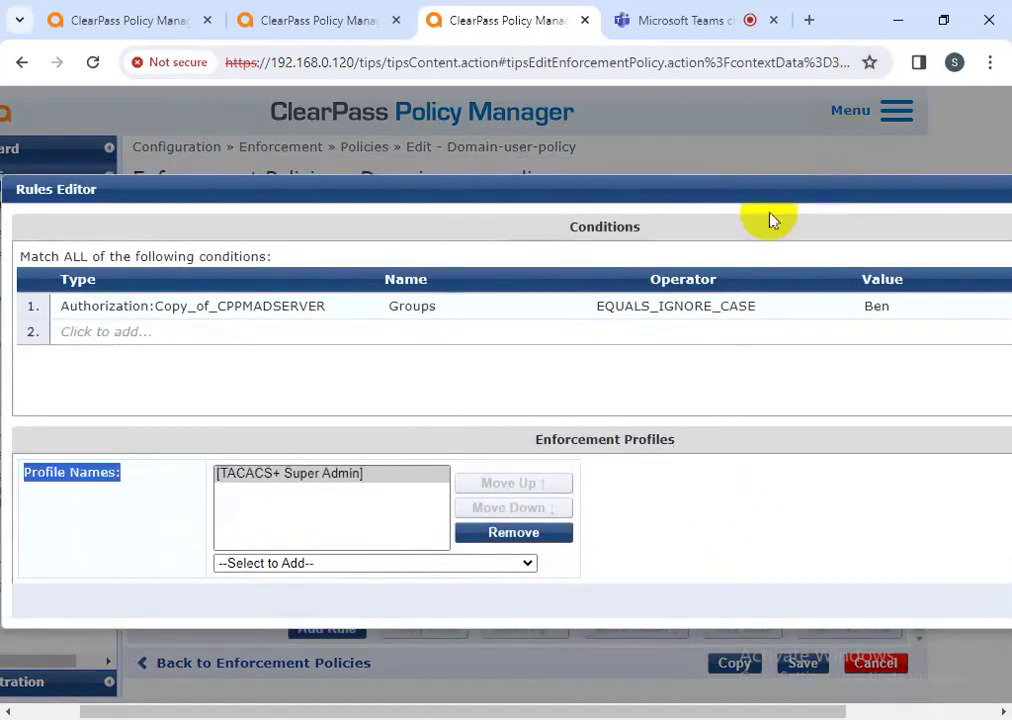
left_click(68, 312)
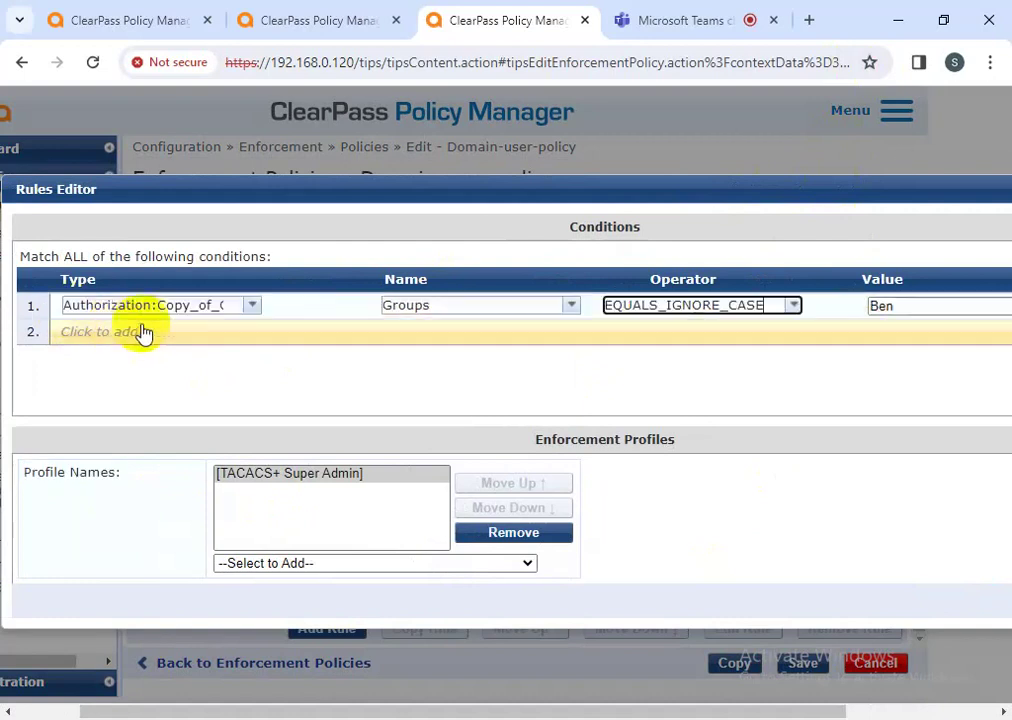
left_click(413, 323)
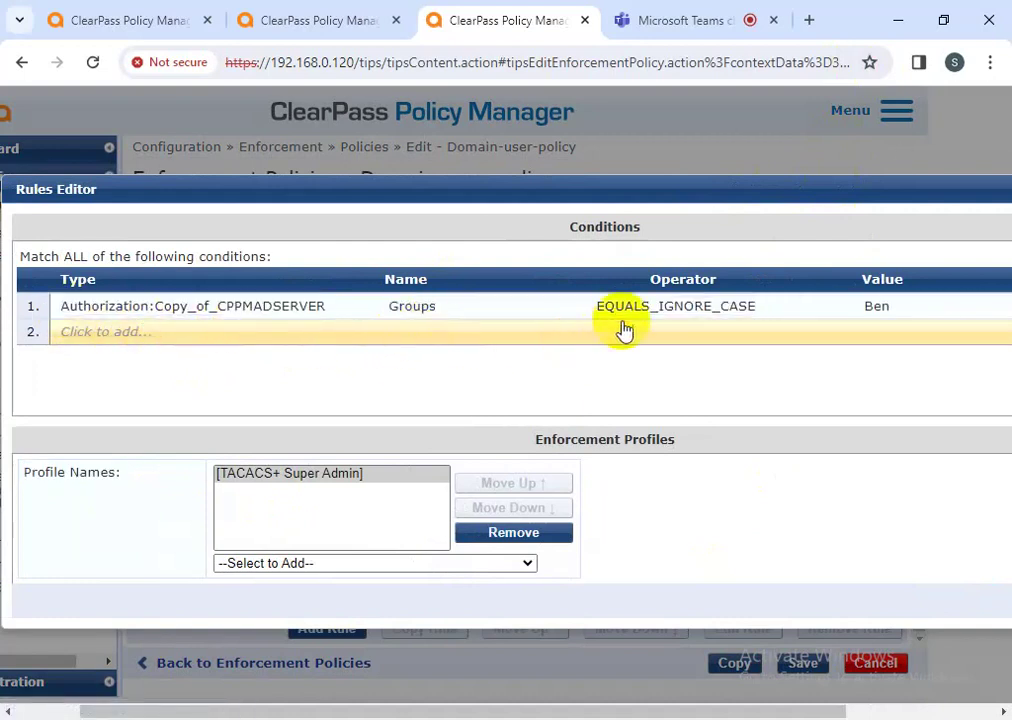
left_click_drag(894, 185, 760, 177)
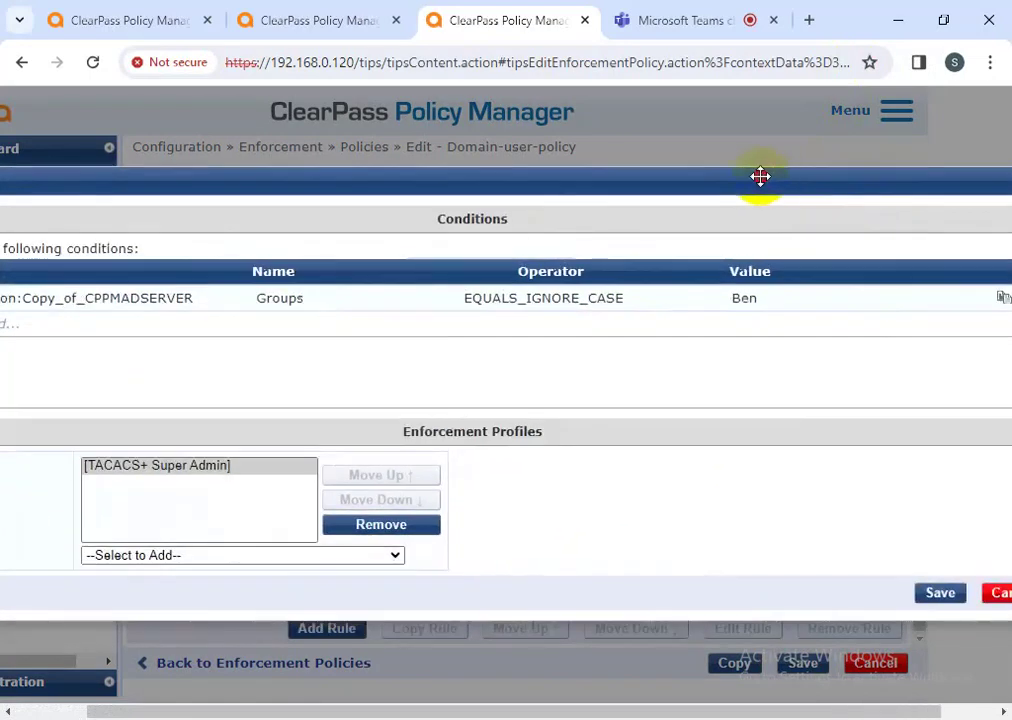
Save the new rule and then the changes to the Domain-user-policy enforcement policy.
left_click(941, 595)
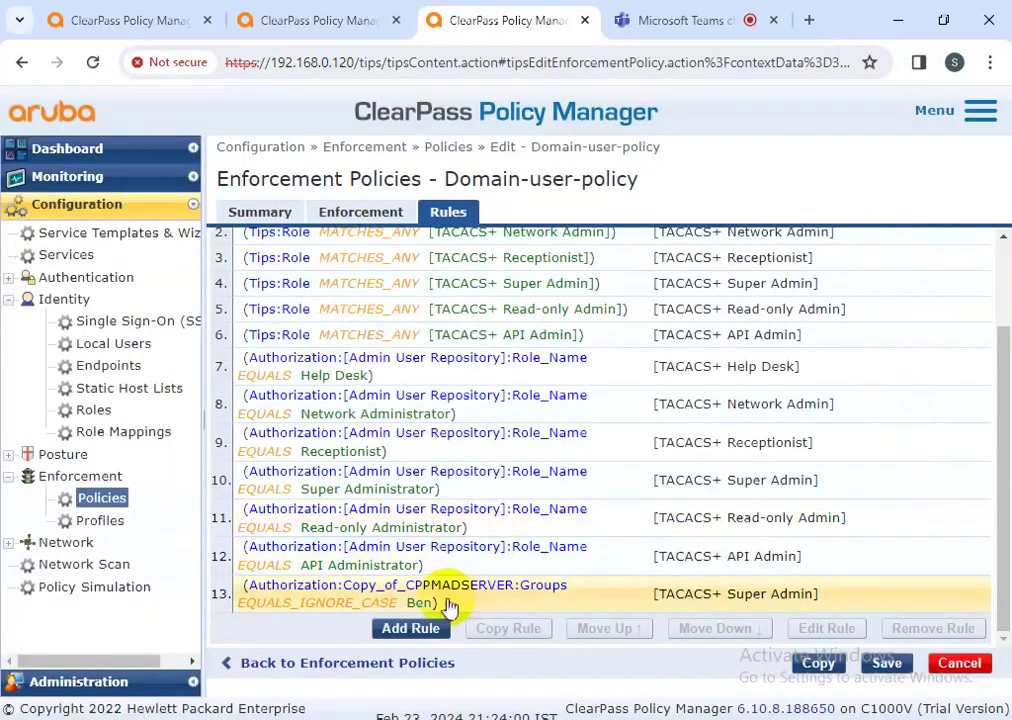
left_click(884, 663)
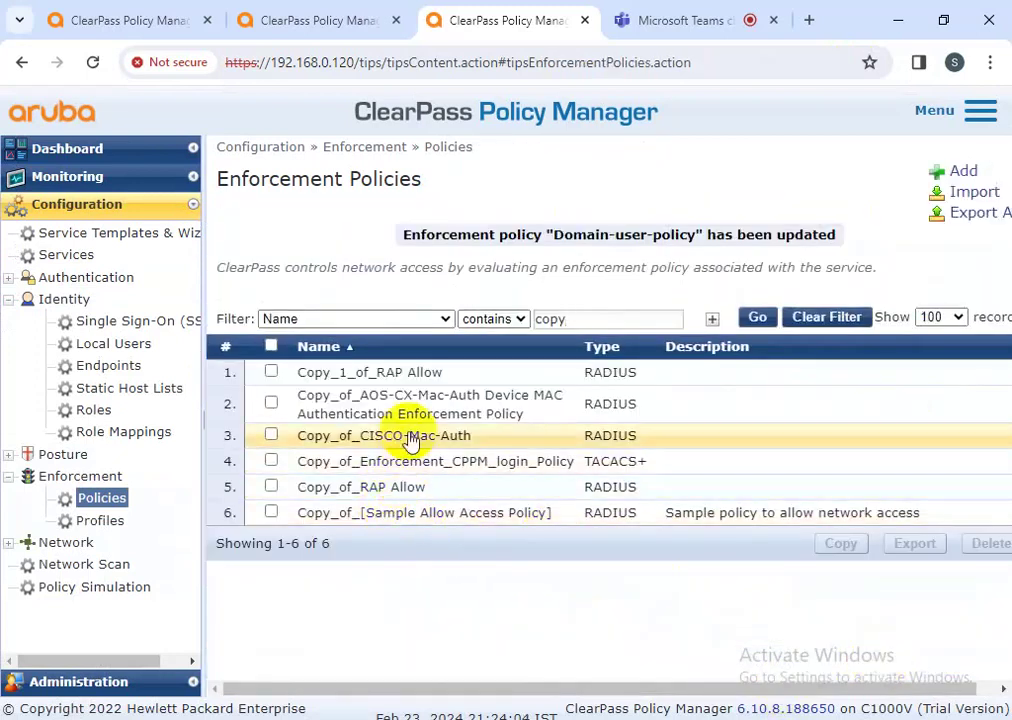
Assign Domain-user-policy as the enforcement policy of the "TACACS User policy for Domain users" service and save the service.
left_click(84, 260)
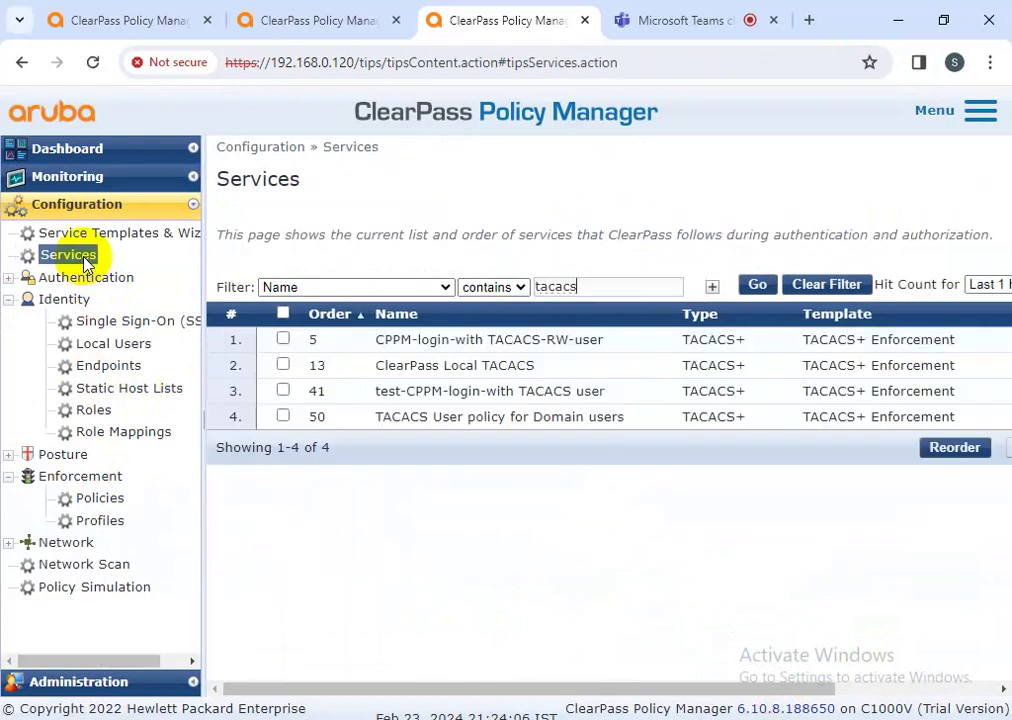
left_click(513, 420)
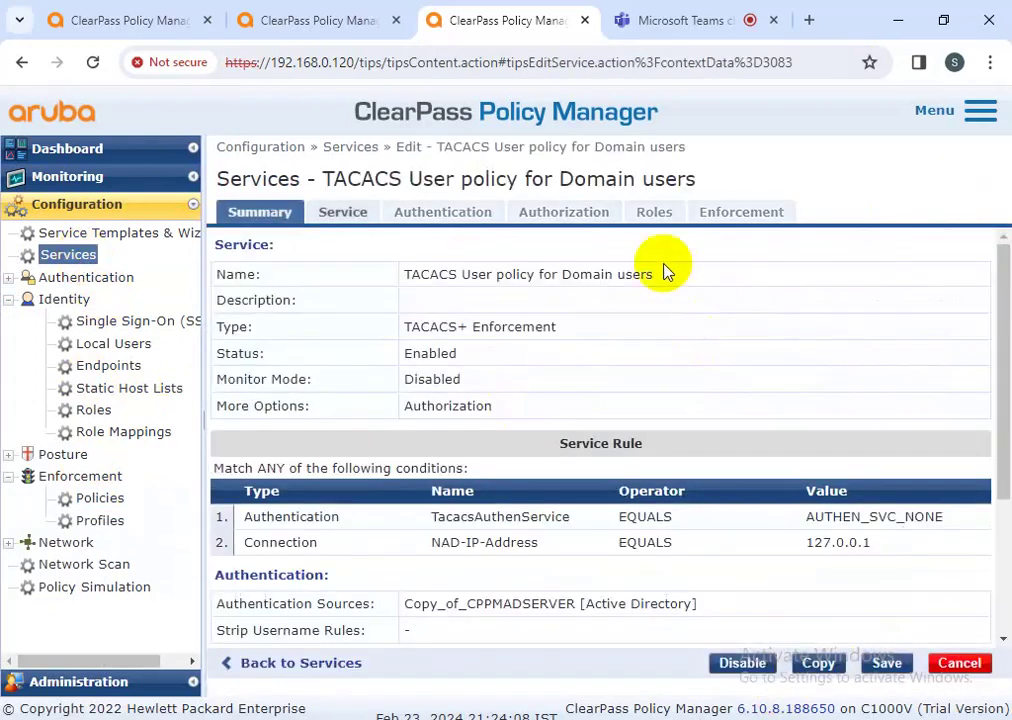
left_click(712, 211)
left_click(676, 277)
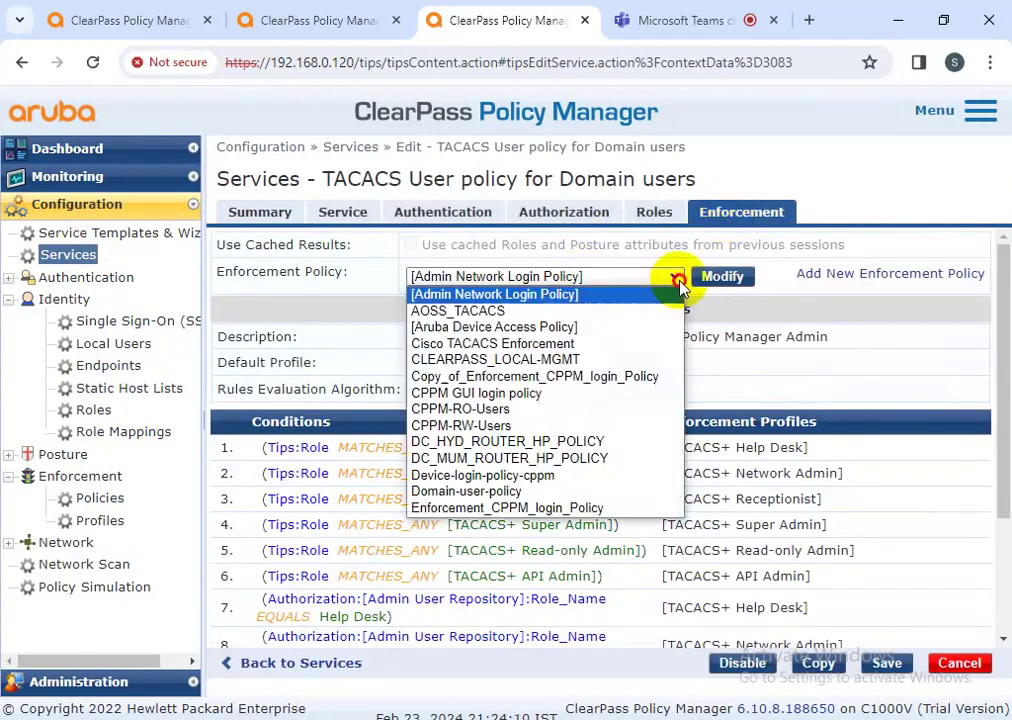
left_click(512, 497)
scroll(520, 455, "down", 5)
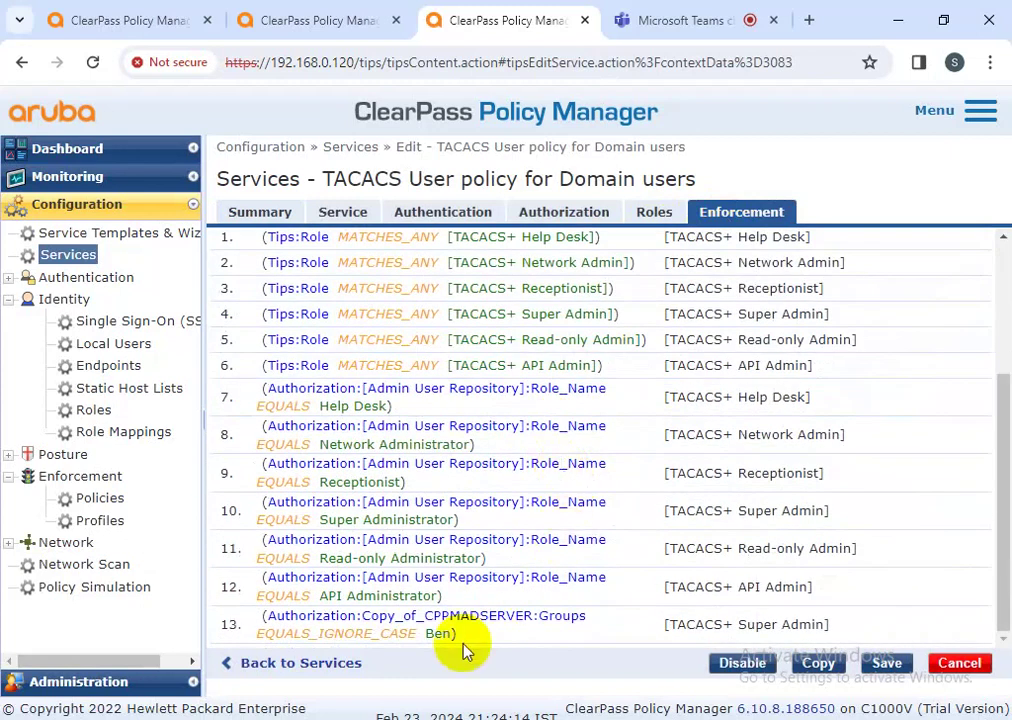
left_click_drag(462, 643, 255, 623)
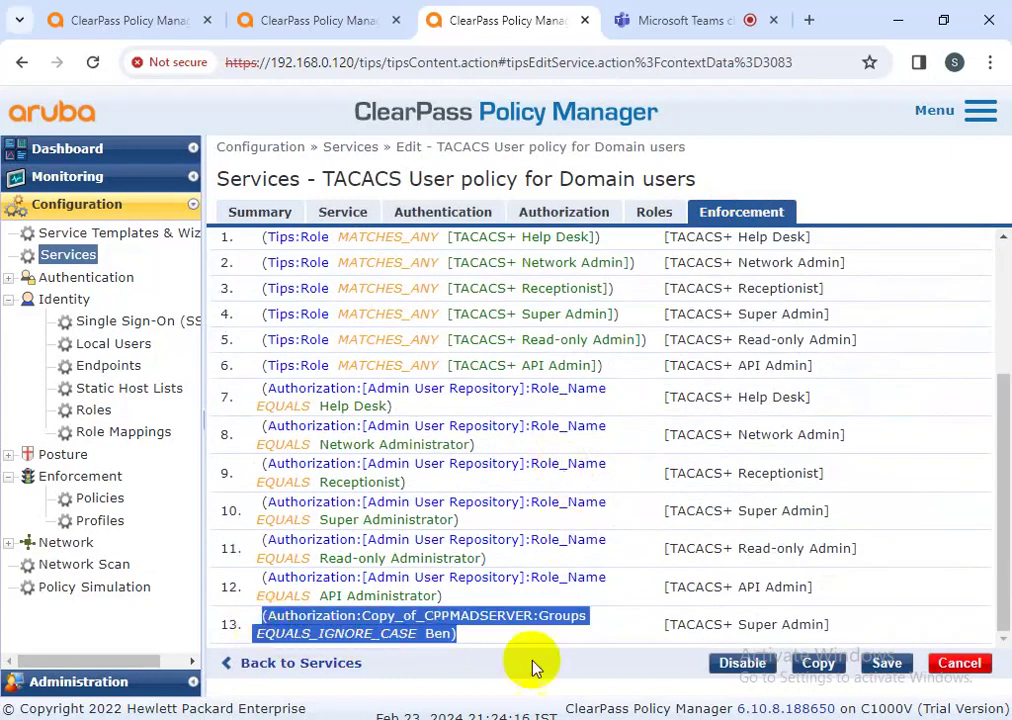
left_click(887, 665)
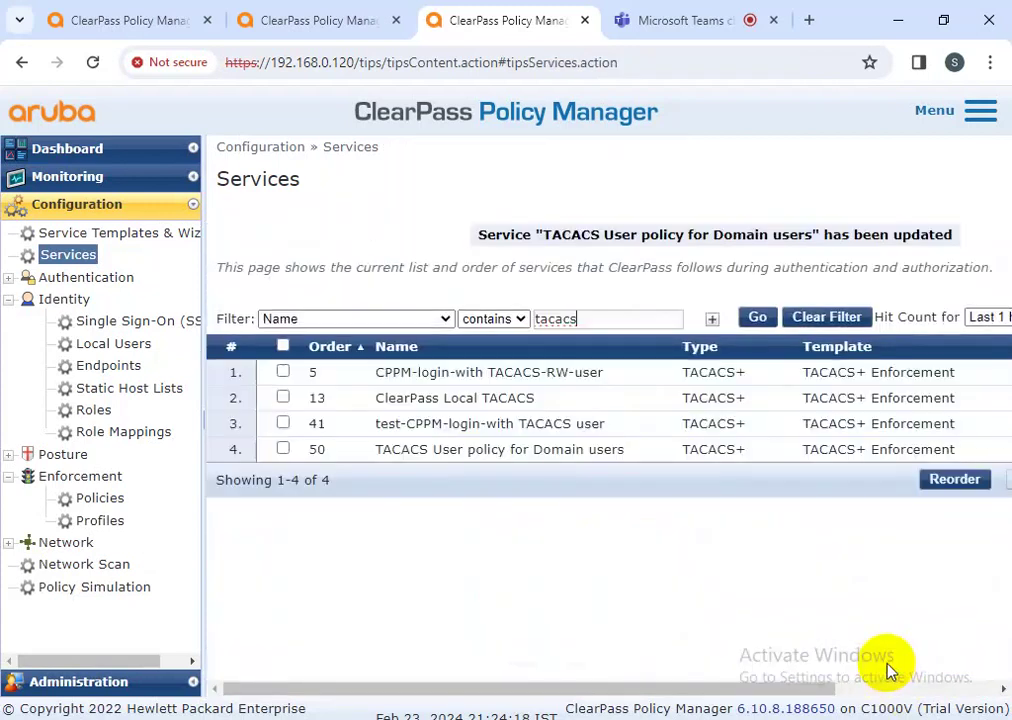
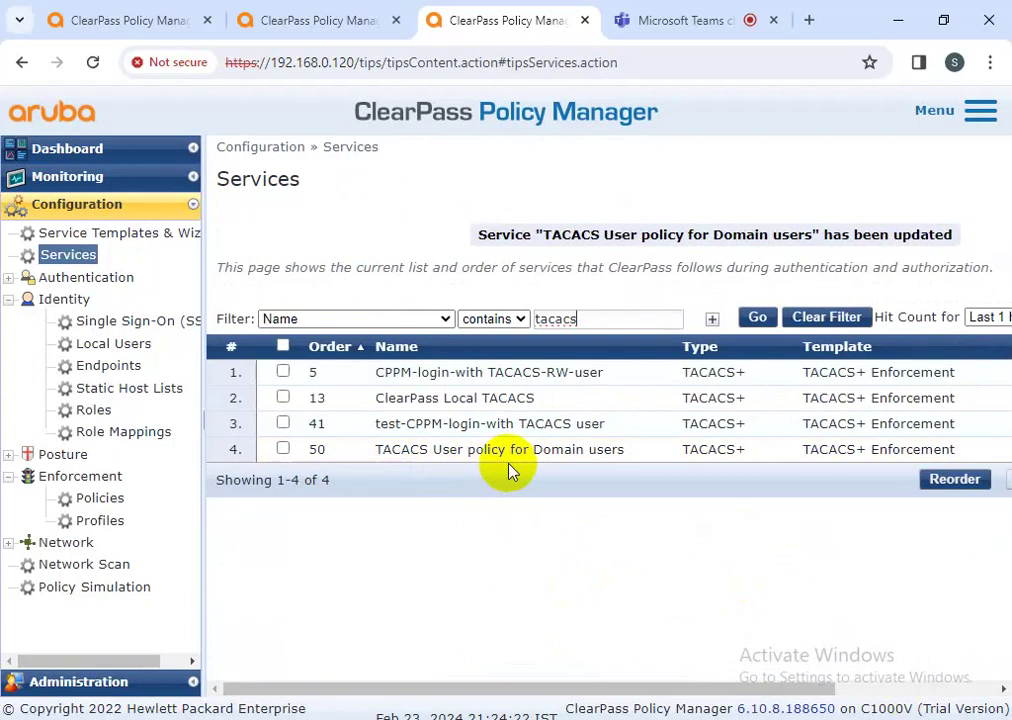
Clear the services filter and look through the full list for the position of the "TACACS User policy for Domain users" service.
left_click(800, 318)
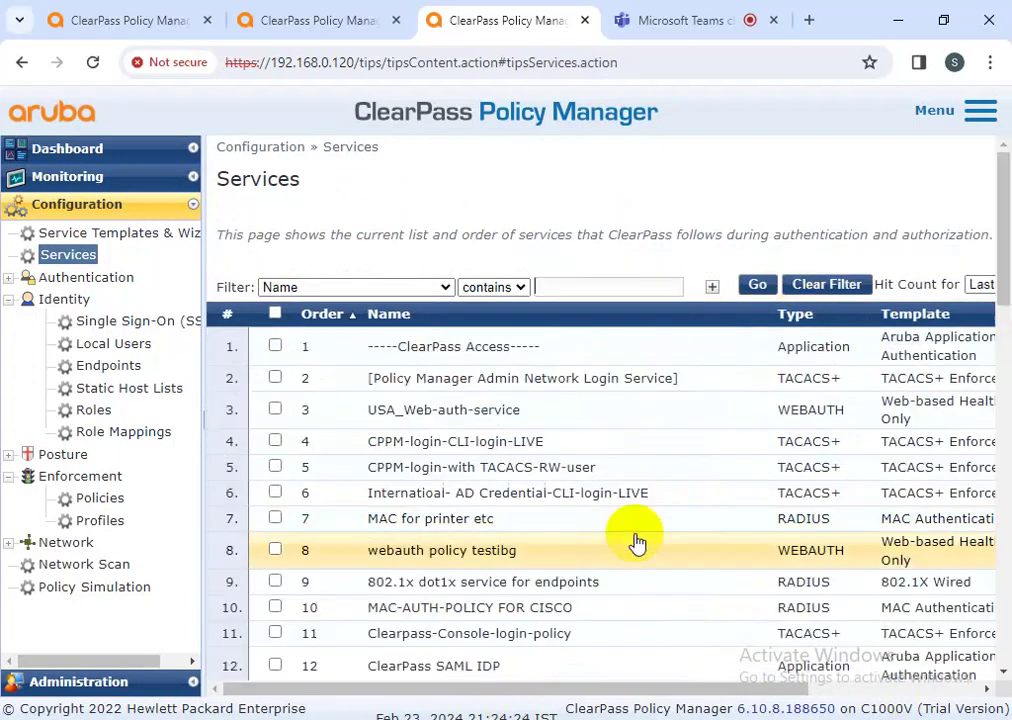
scroll(551, 578, "down", 10)
scroll(560, 600, "down", 3)
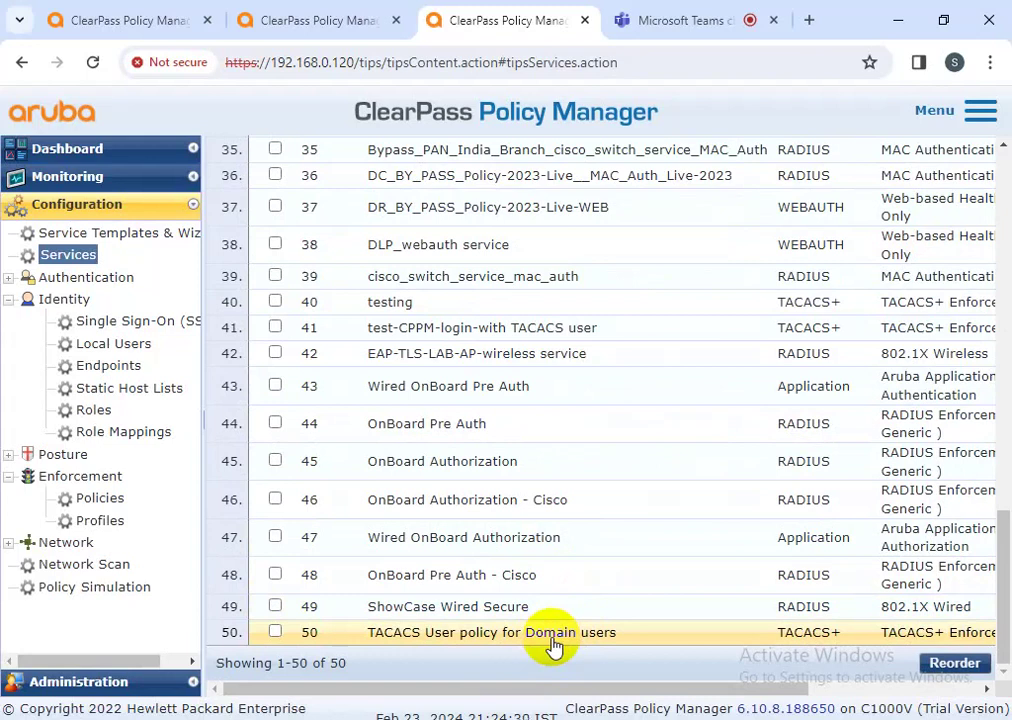
scroll(586, 593, "up", 15)
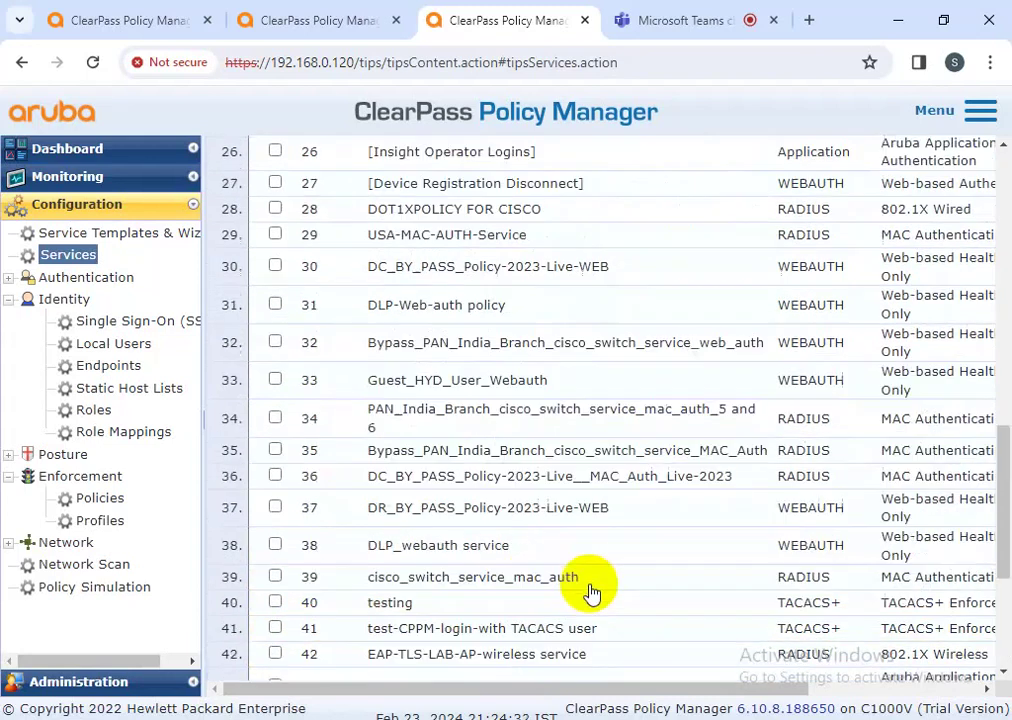
scroll(586, 636, "down", 15)
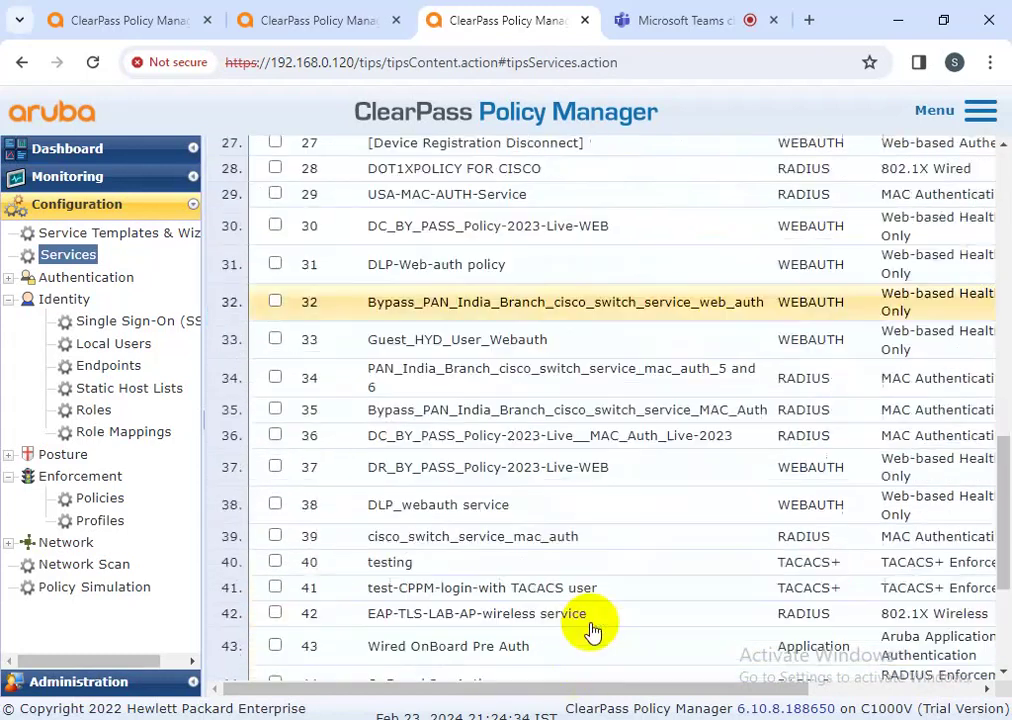
left_click(586, 633)
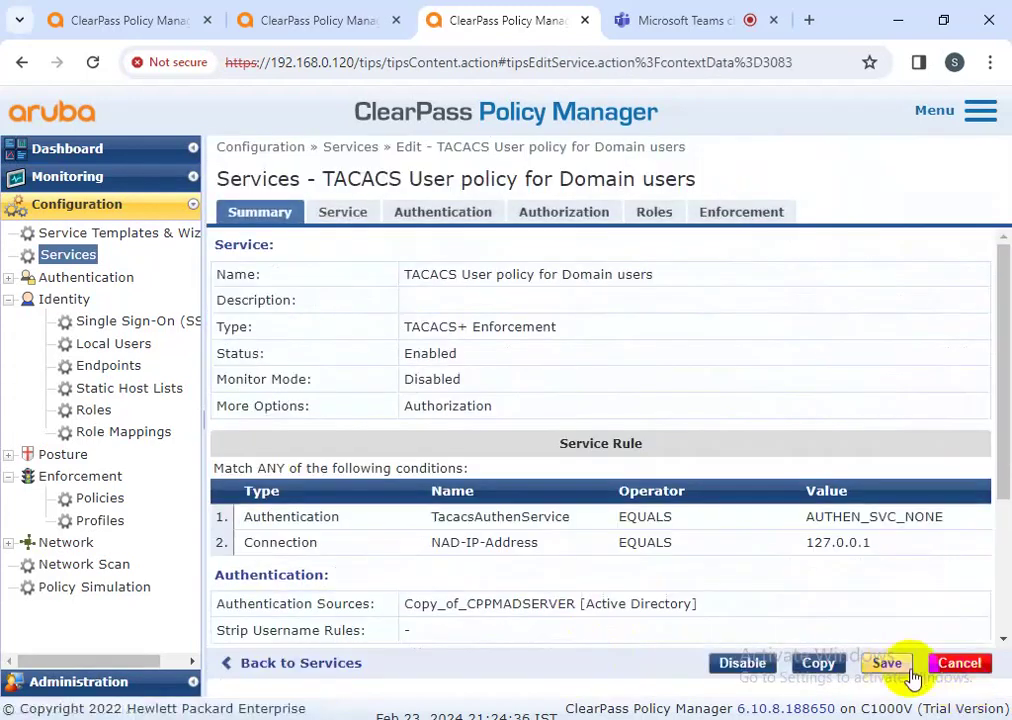
left_click(970, 660)
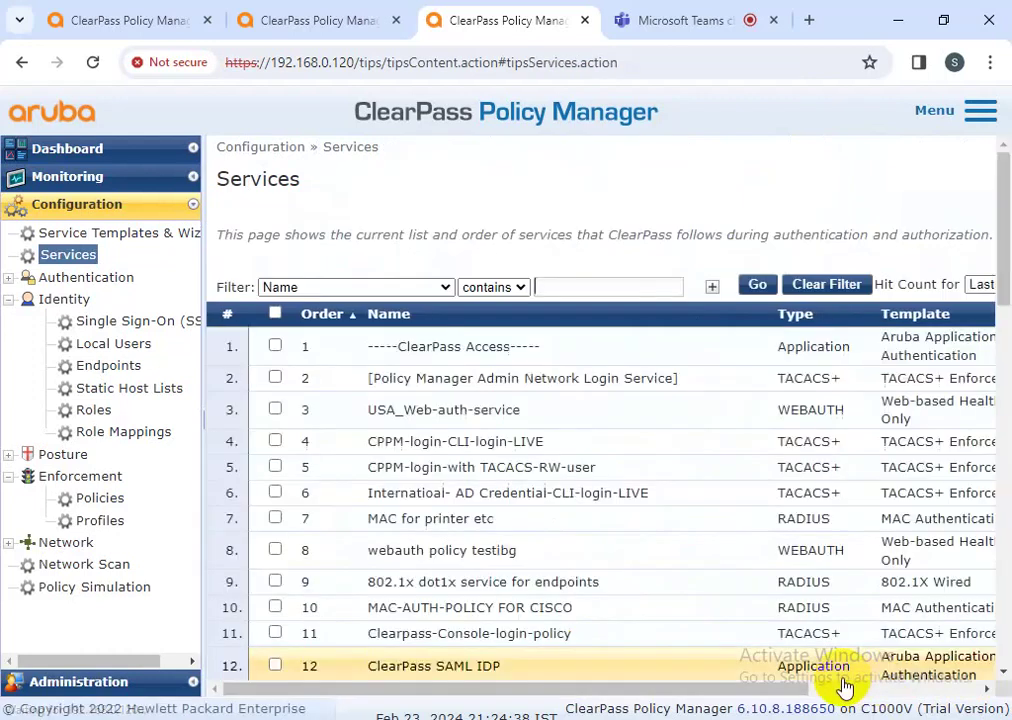
Reorder the services so "TACACS User policy for Domain users" is second, directly below "-----ClearPass Access-----", and save the order.
scroll(845, 625, "down", 15)
left_click(945, 664)
scroll(460, 566, "down", 10)
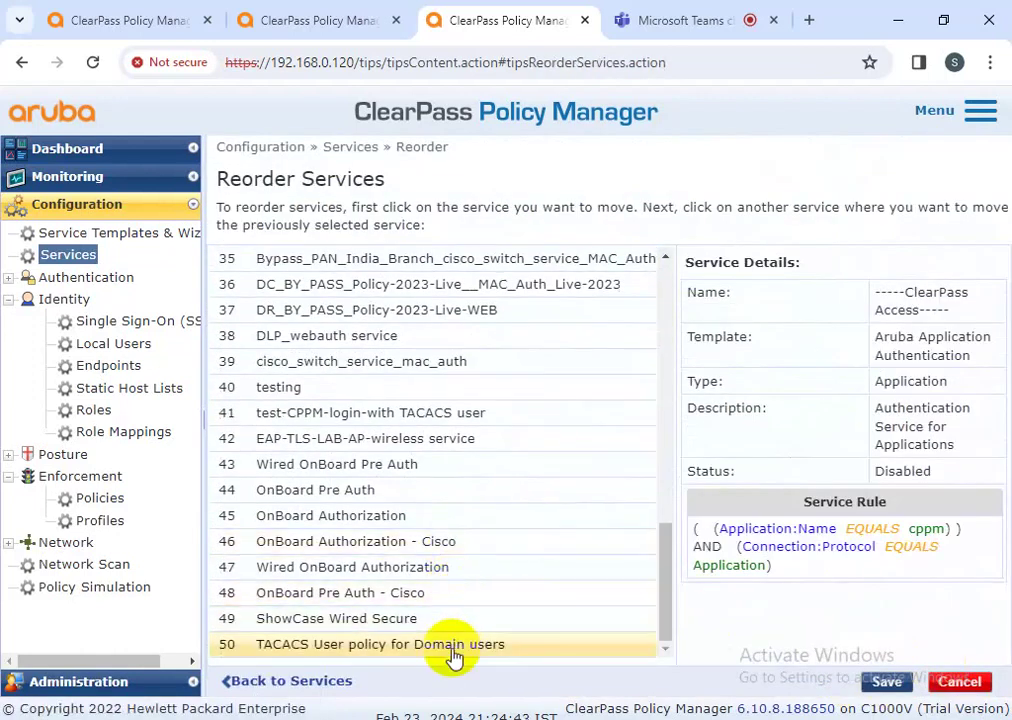
left_click(453, 648)
scroll(440, 590, "up", 8)
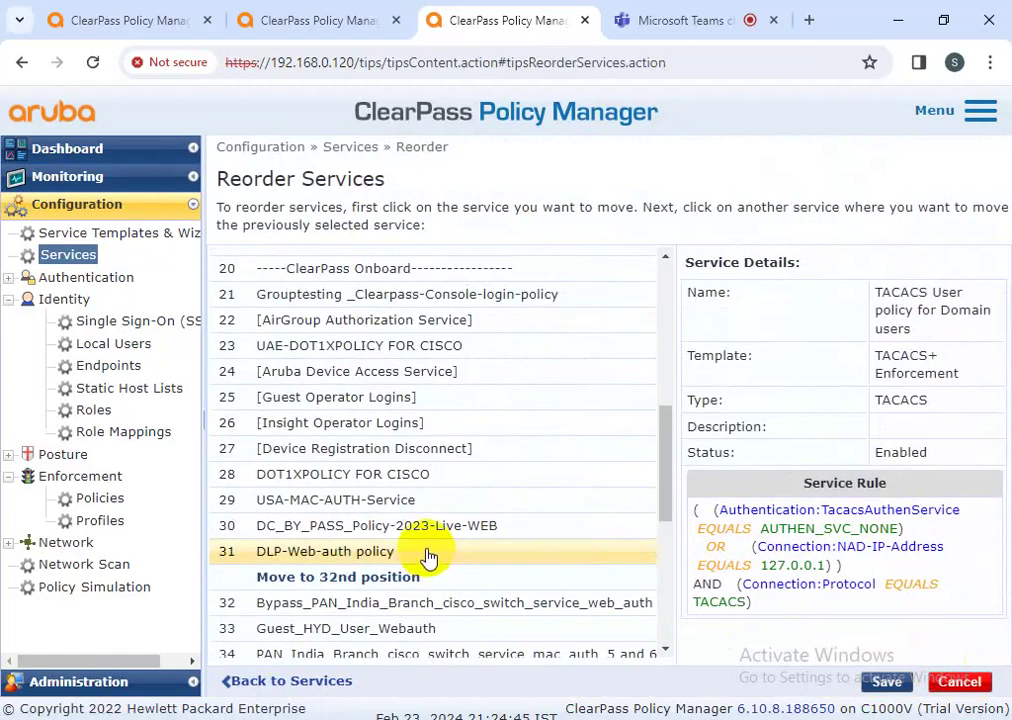
scroll(425, 545, "up", 3)
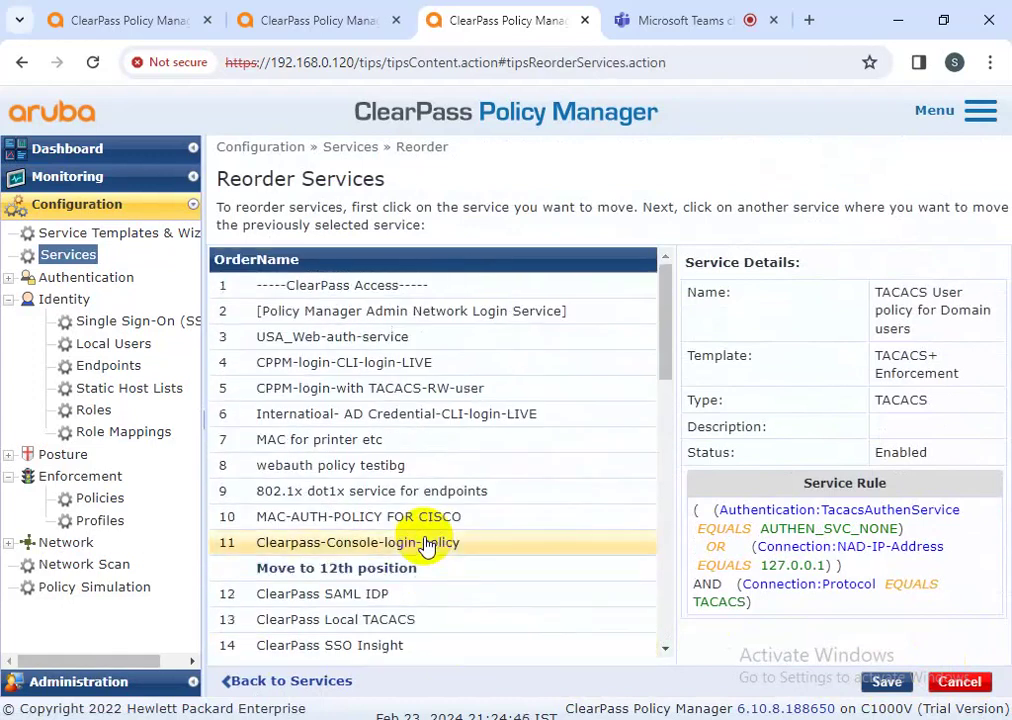
left_click(431, 290)
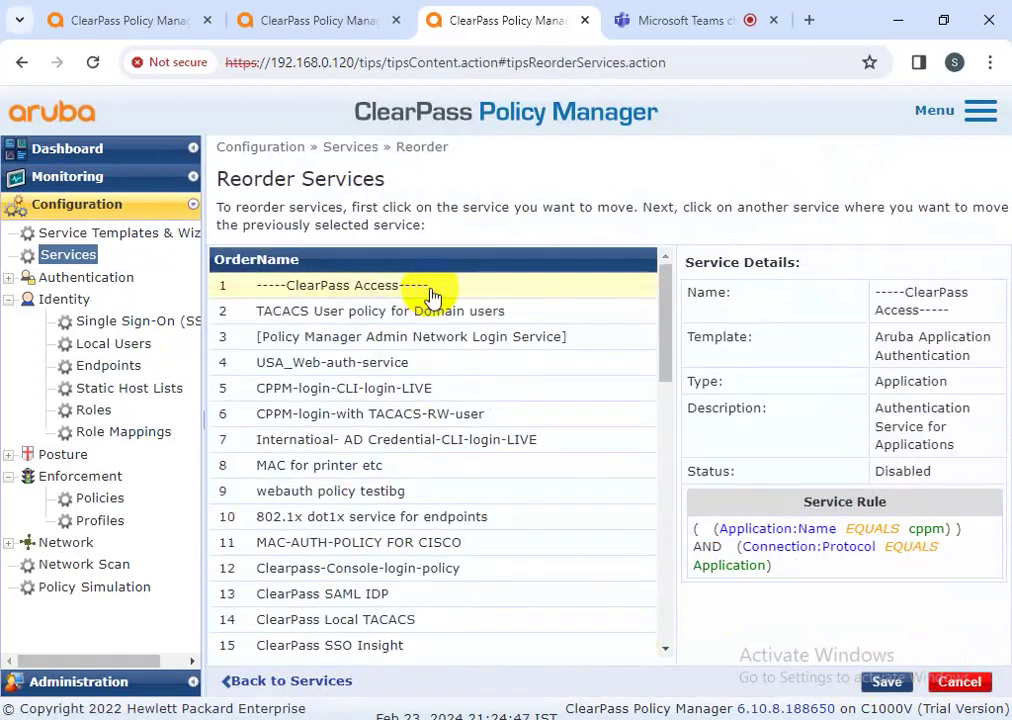
left_click(887, 681)
Disable the CPPM-login-CLI-login-LIVE and CPPM-login-with TACACS-RW-user services in the services list.
left_click_drag(718, 689, 877, 707)
left_click(962, 500)
left_click(962, 525)
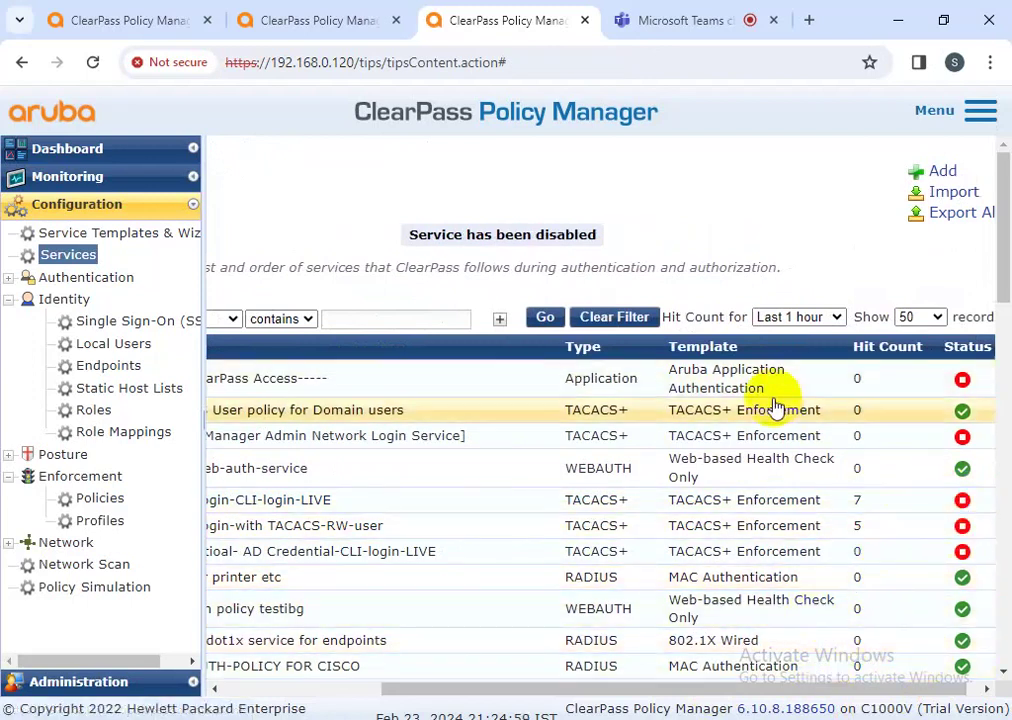
left_click_drag(745, 691, 644, 702)
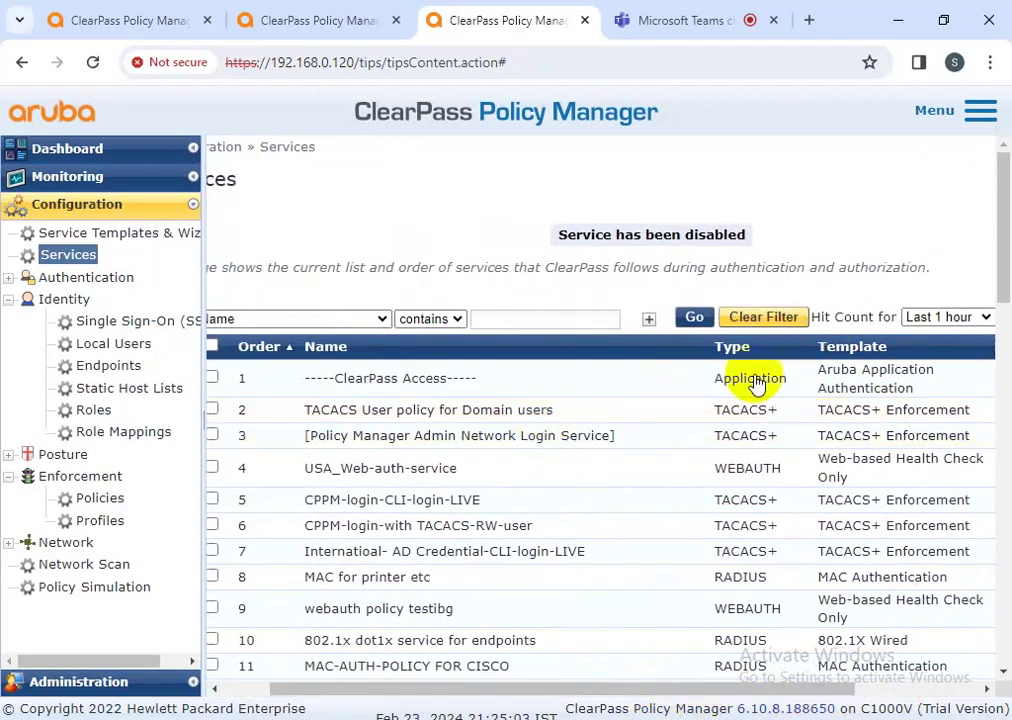
Log out of the admin account and try to log in with the domain user's username and account password.
left_click(976, 108)
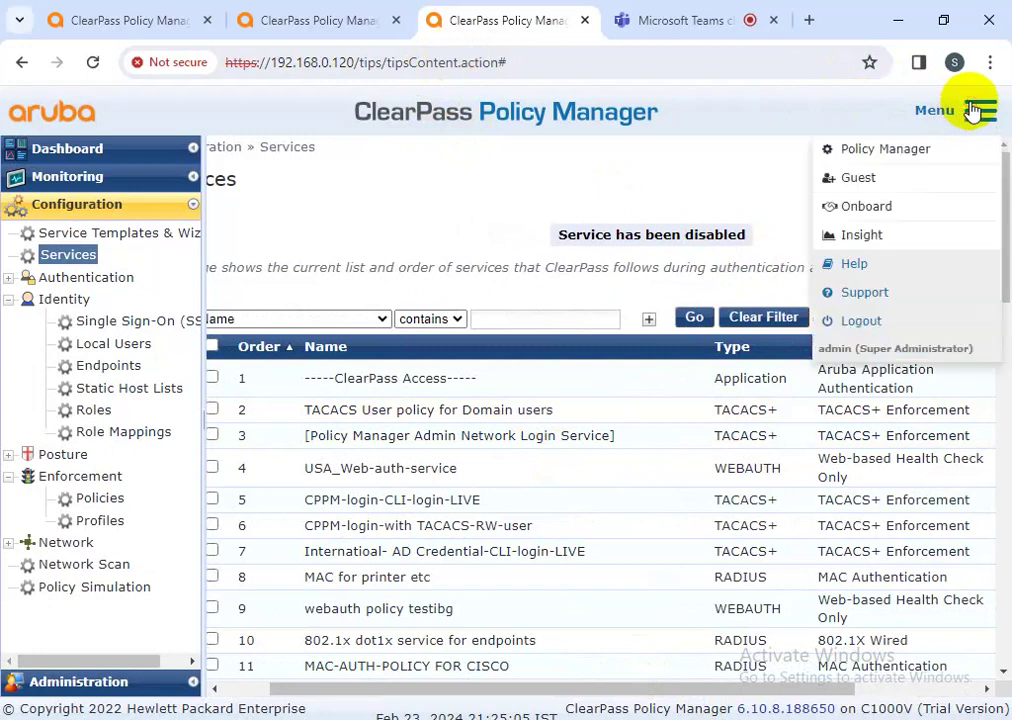
left_click(862, 321)
type("Ben")
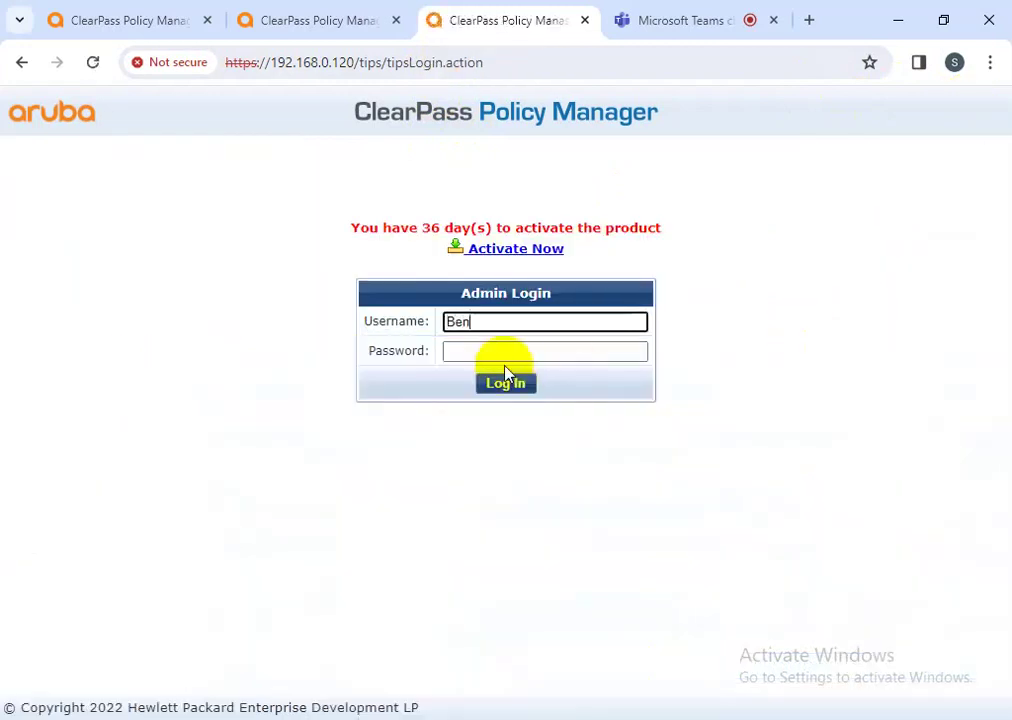
key("Tab")
type("•••••••••")
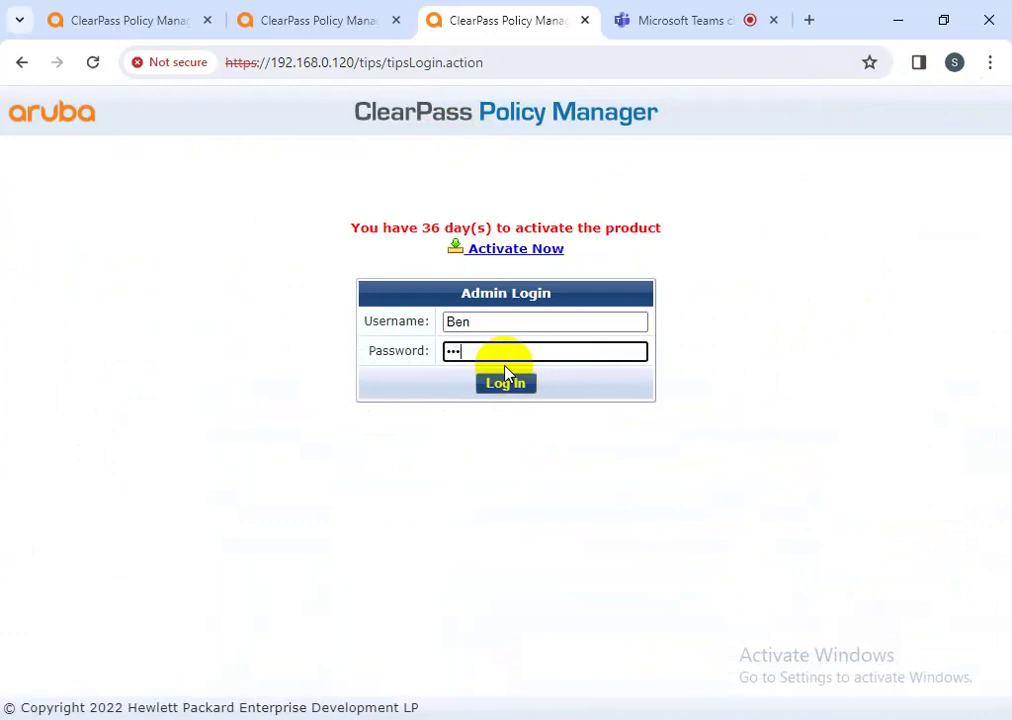
key("Return")
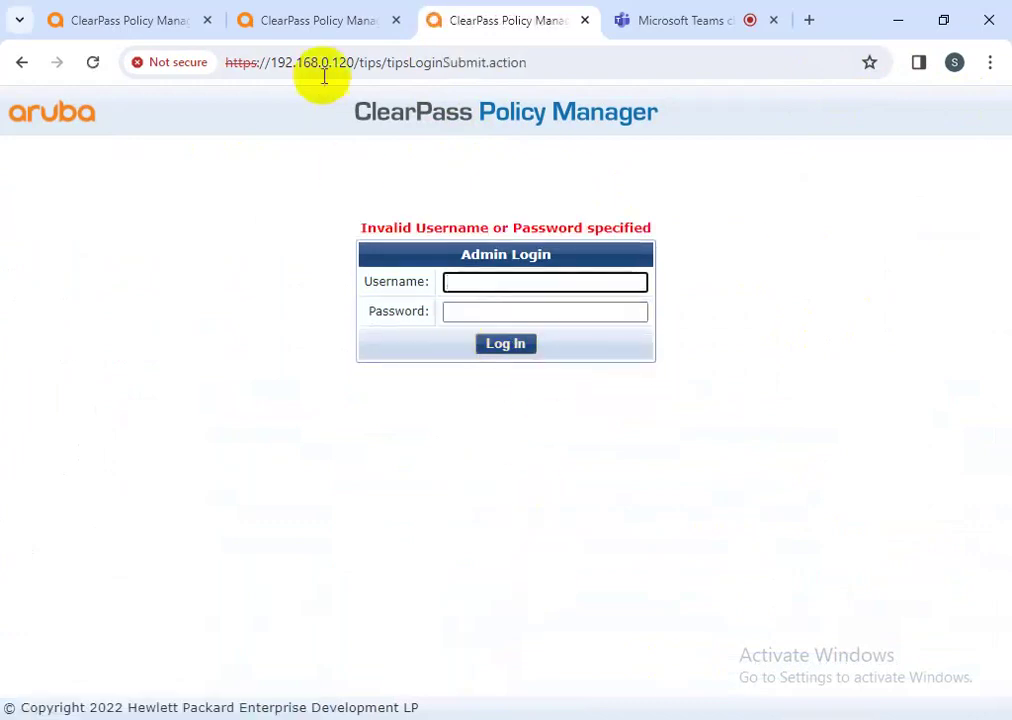
Try to open the Access Tracker in the other ClearPass browser tab, reload the page and close that tab.
left_click(290, 20)
left_click(95, 184)
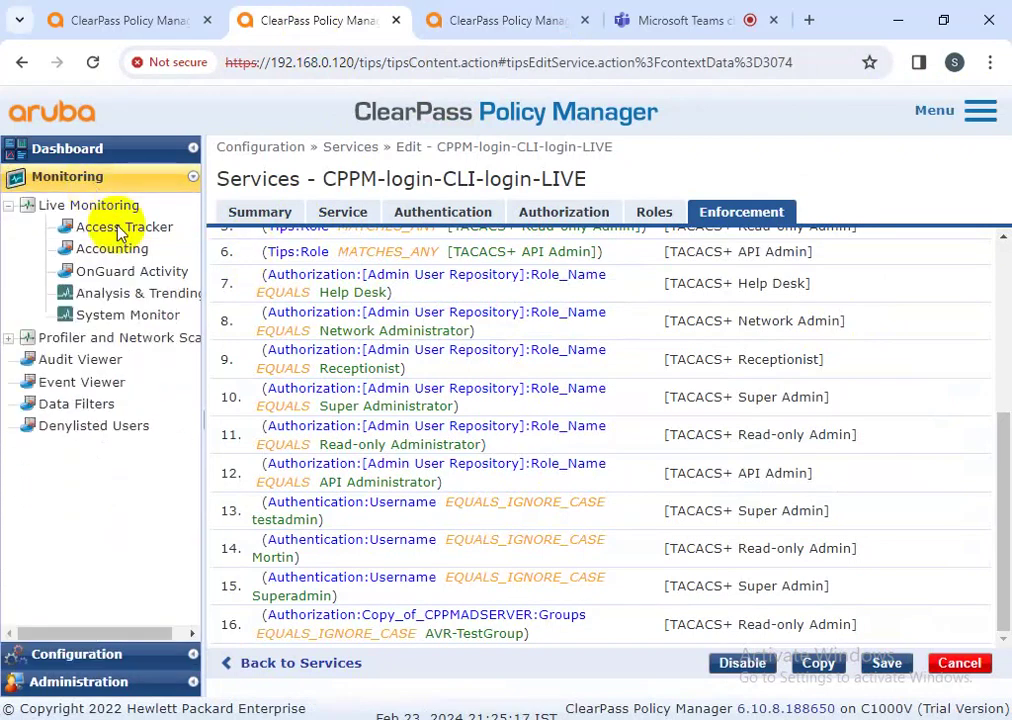
left_click(120, 229)
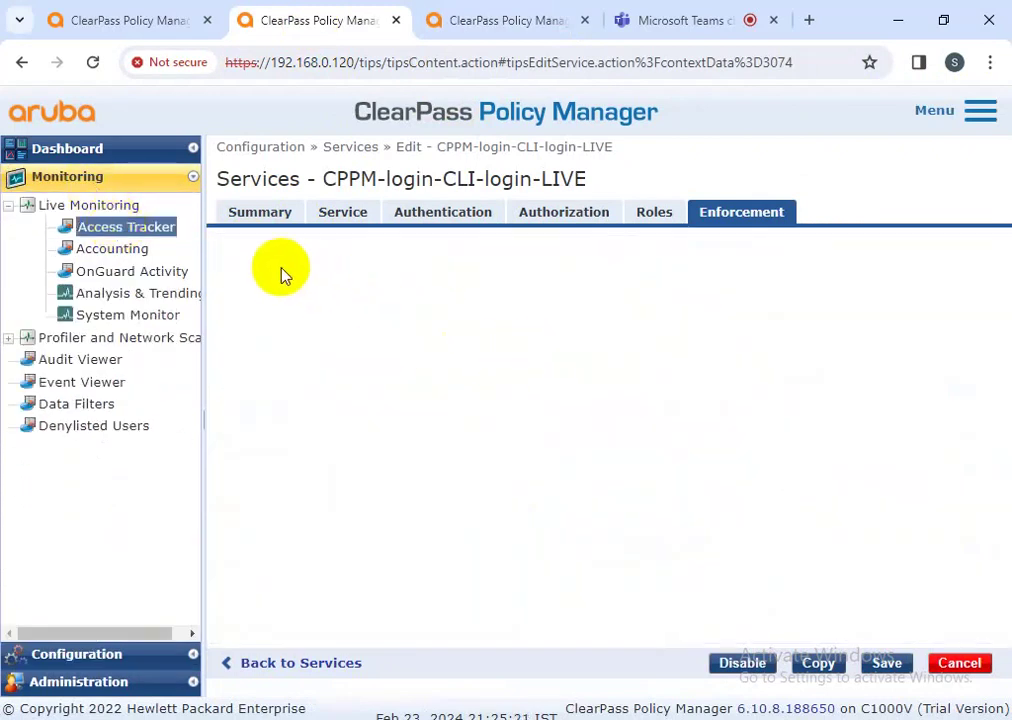
left_click(90, 63)
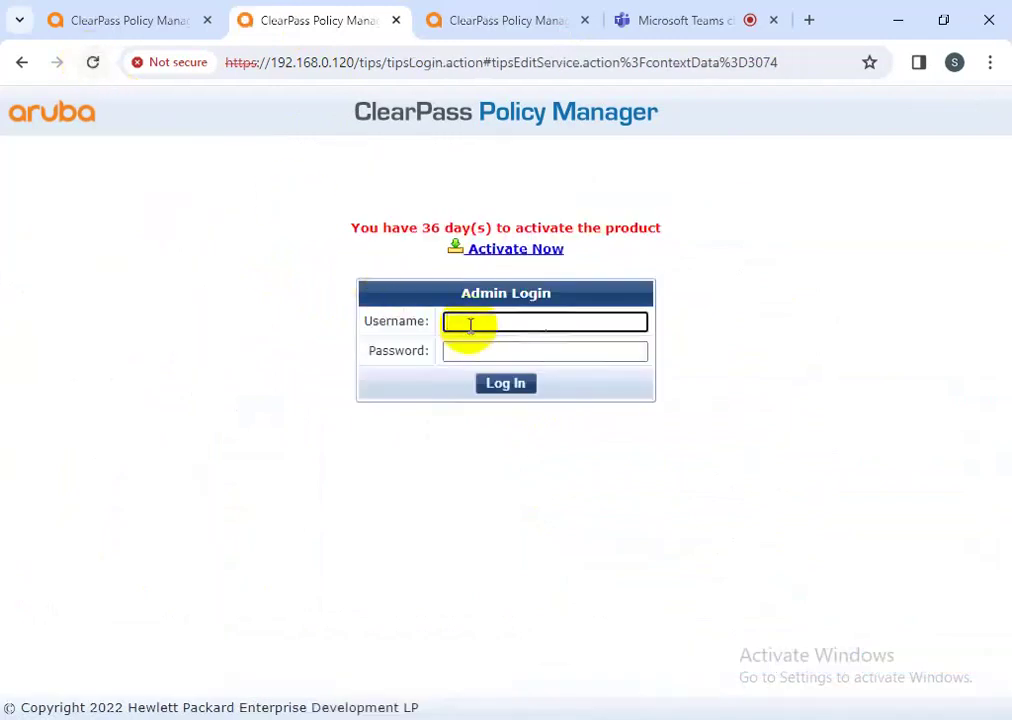
left_click(396, 20)
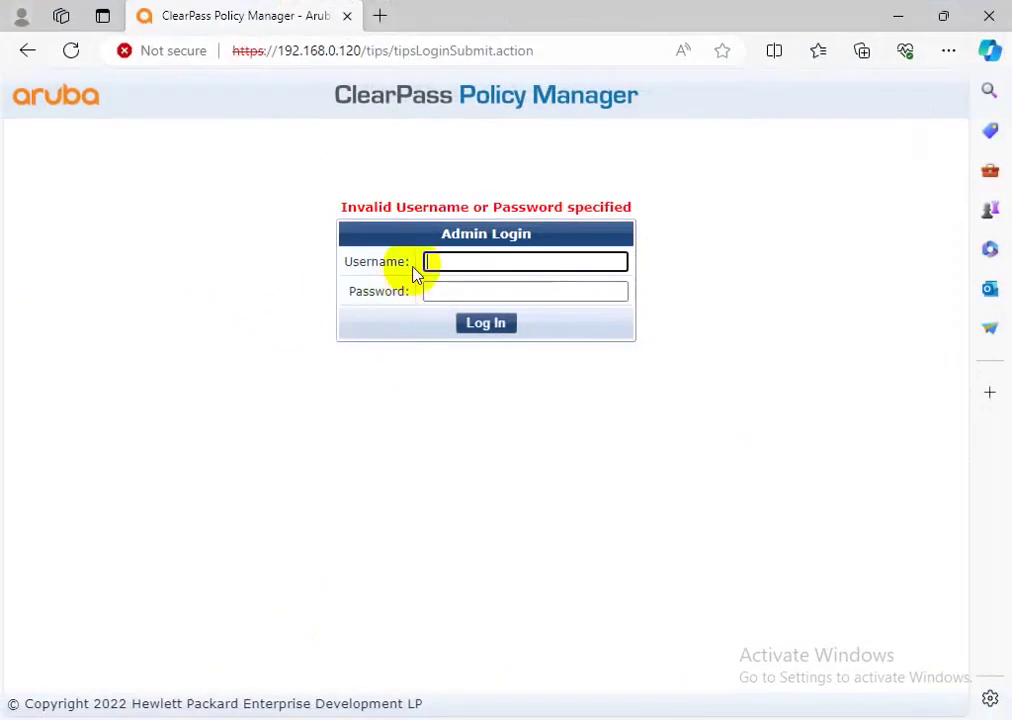
Switch to the Microsoft Edge window and log in to ClearPass as admin with the account password.
key("Tab")
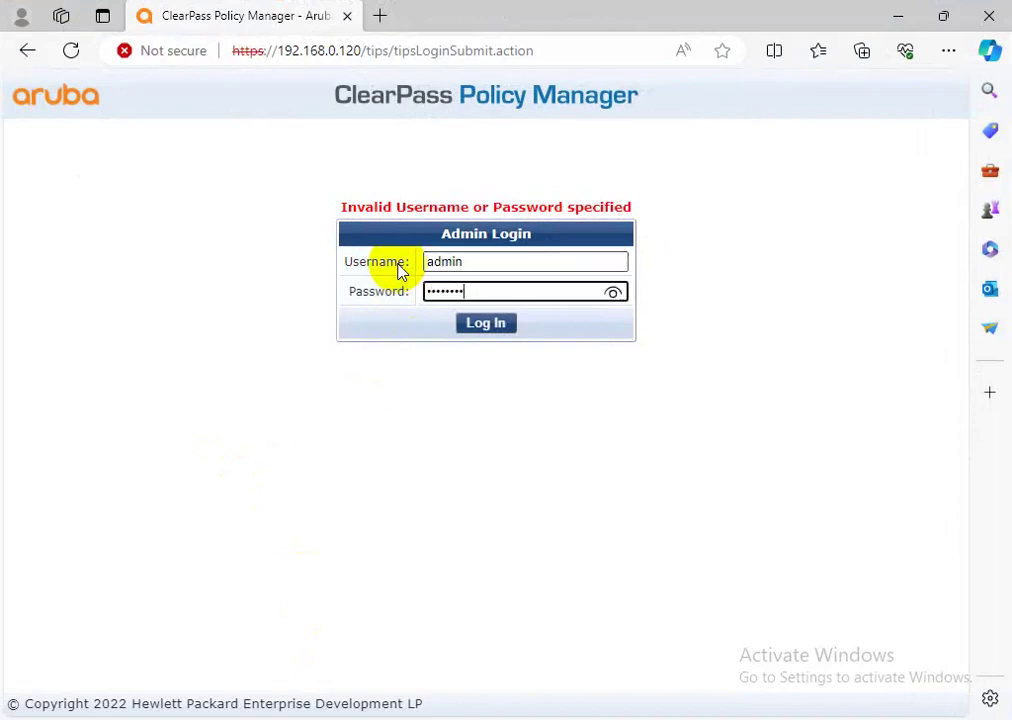
type("•")
key("Return")
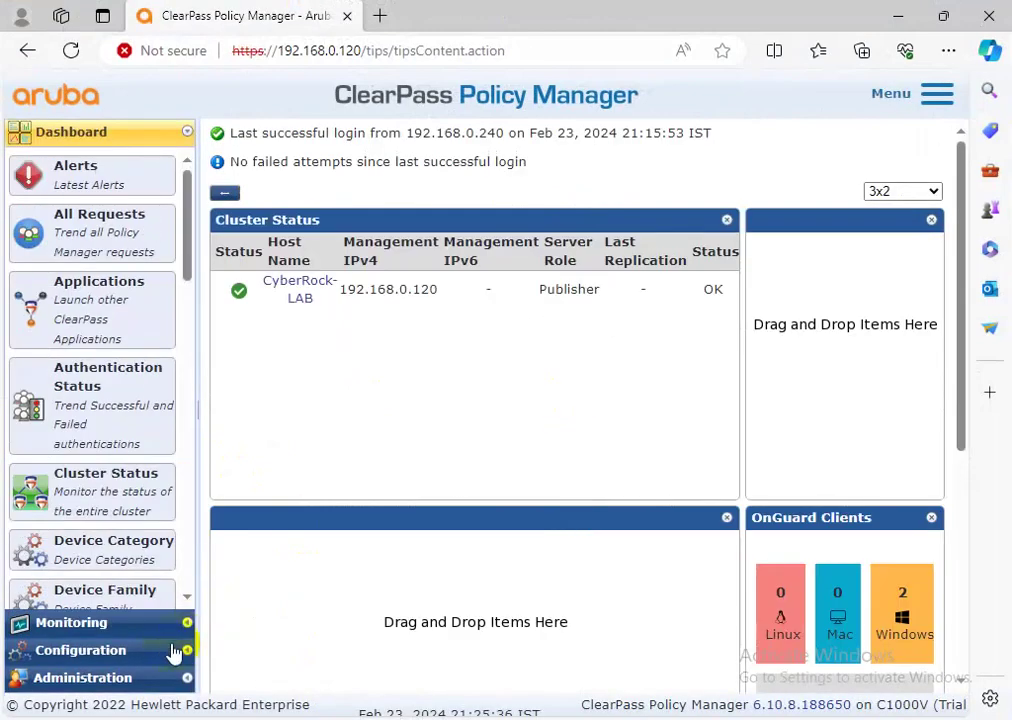
Open the Access Tracker and examine the alerts of the domain user's latest TACACS+ session.
left_click(117, 626)
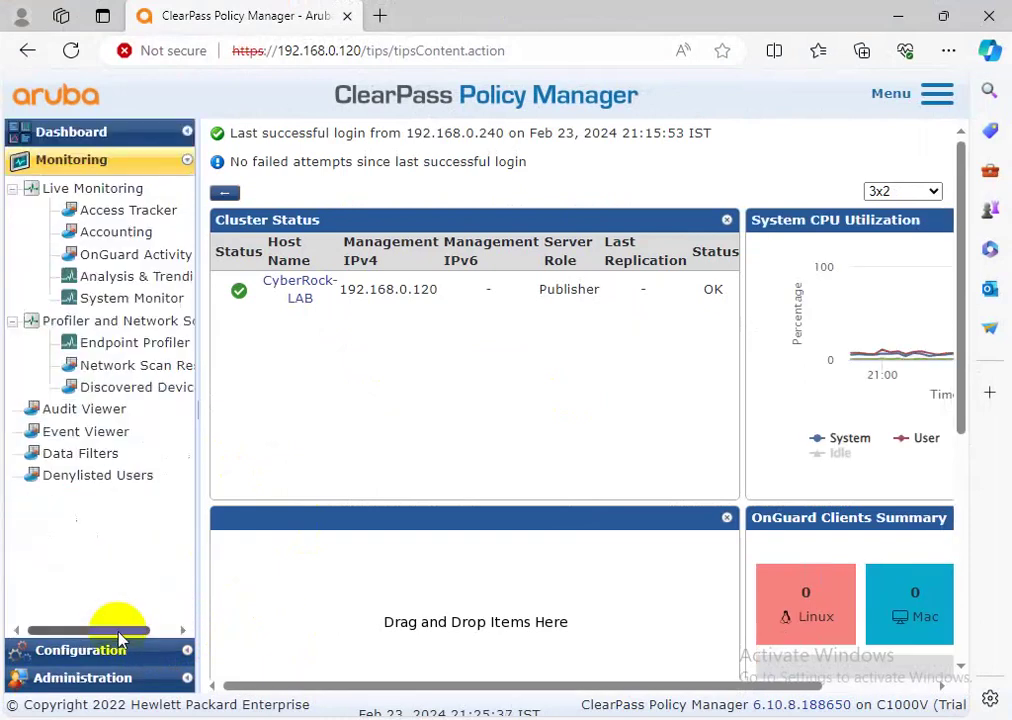
left_click(111, 216)
left_click(561, 410)
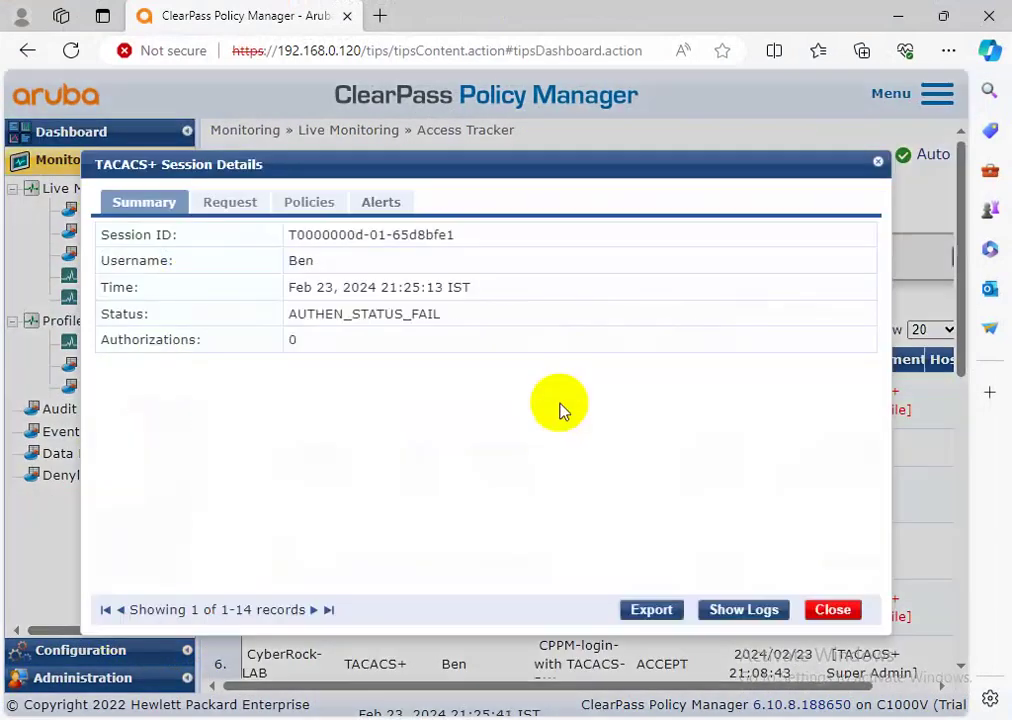
left_click(386, 204)
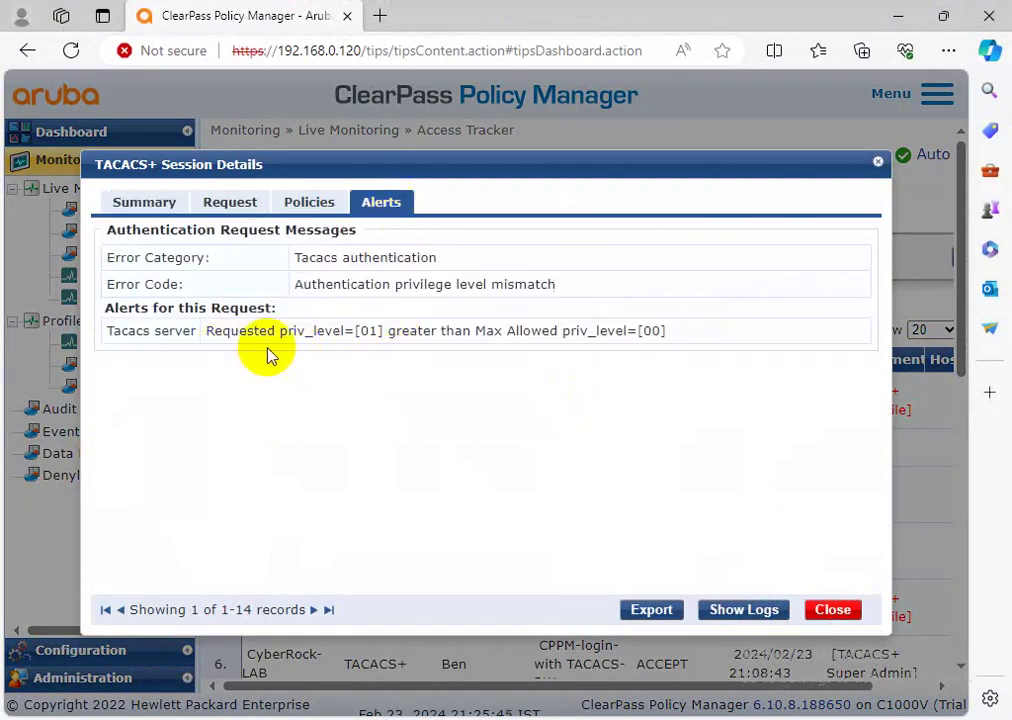
left_click_drag(682, 343, 121, 334)
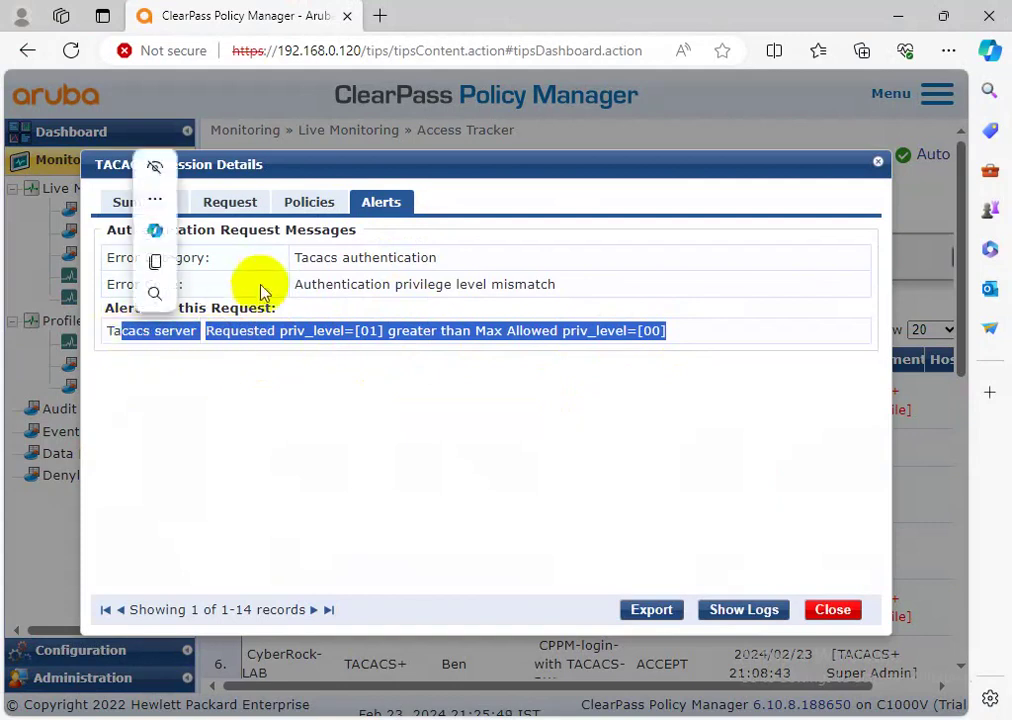
Examine the policies, request attributes, summary and alerts of the domain user's rejected TACACS+ session, and close its details.
left_click(309, 205)
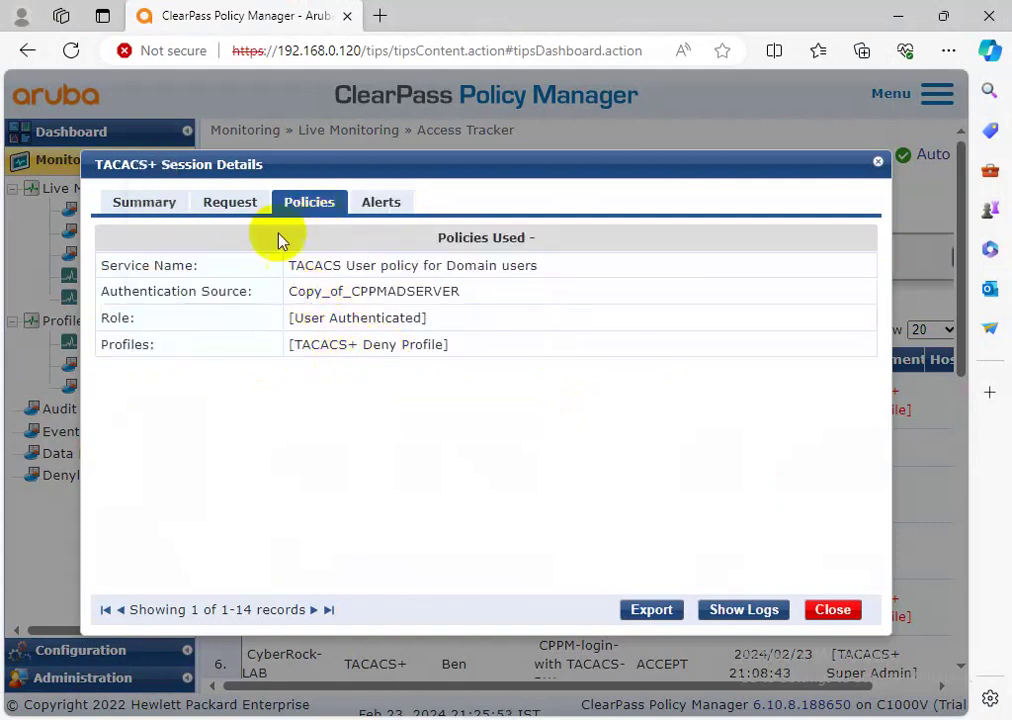
left_click(232, 206)
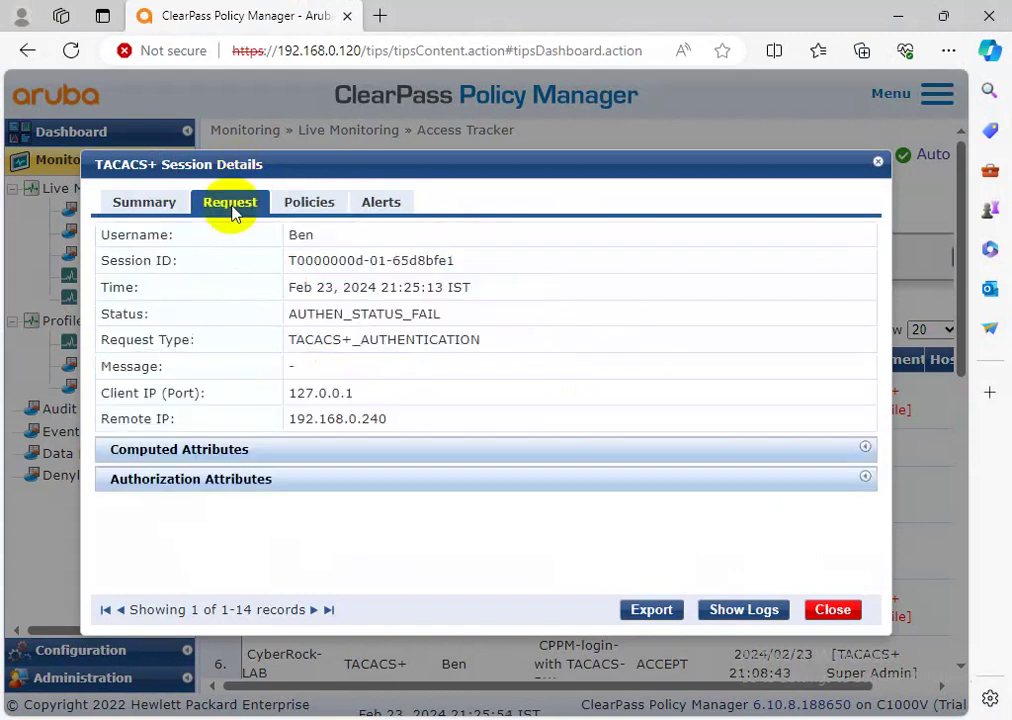
left_click(316, 480)
scroll(405, 461, "down", 2)
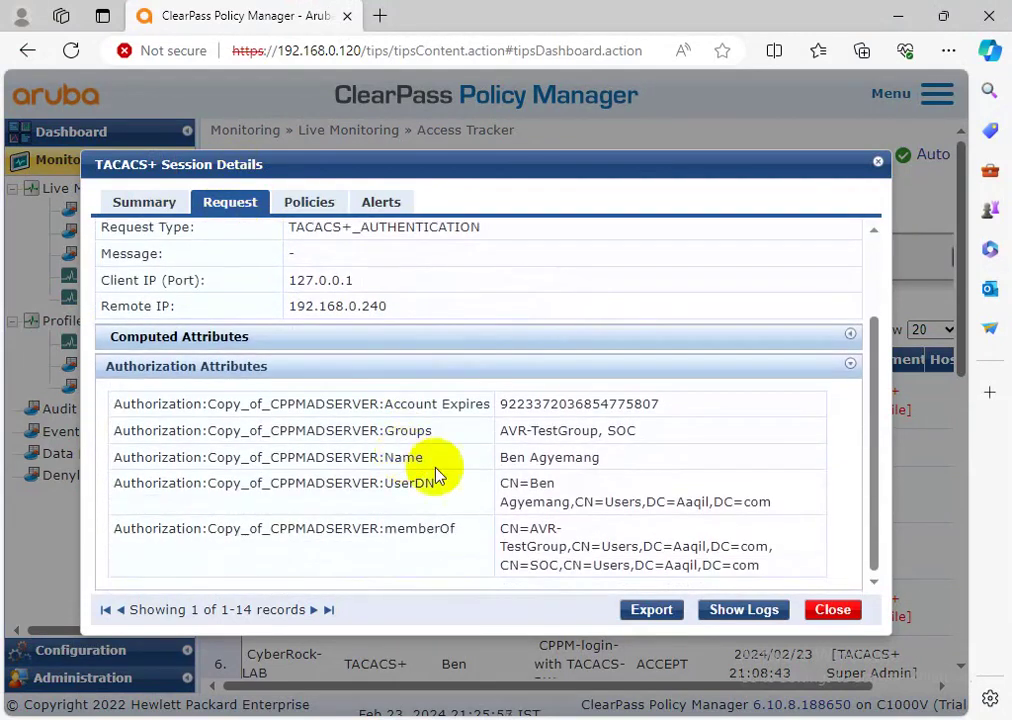
left_click(240, 340)
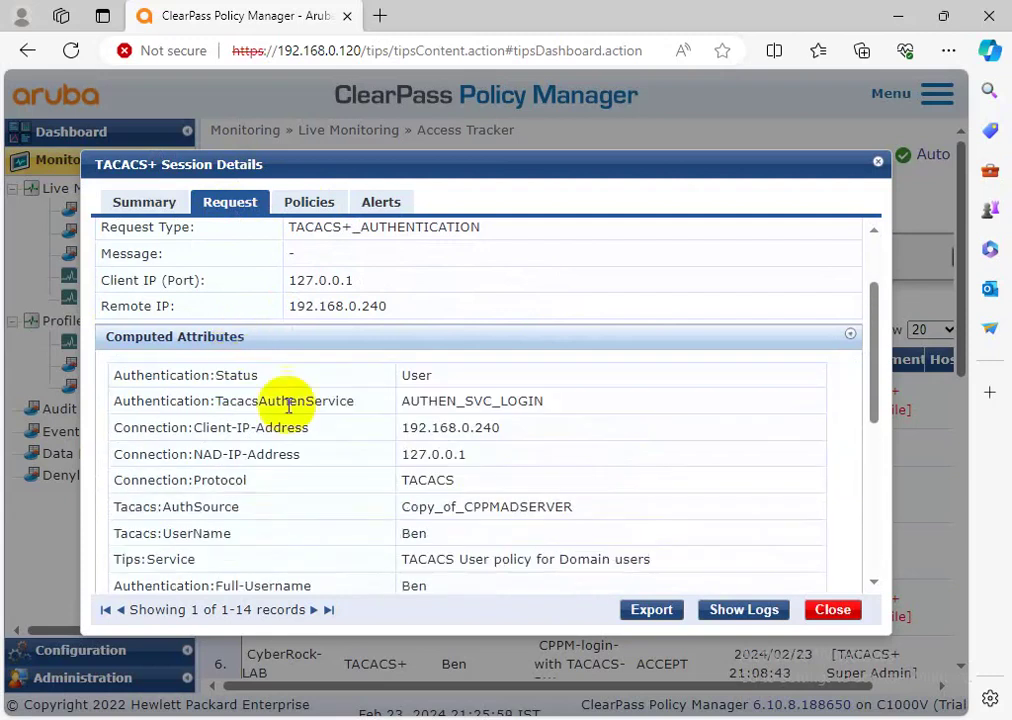
scroll(392, 460, "down", 1)
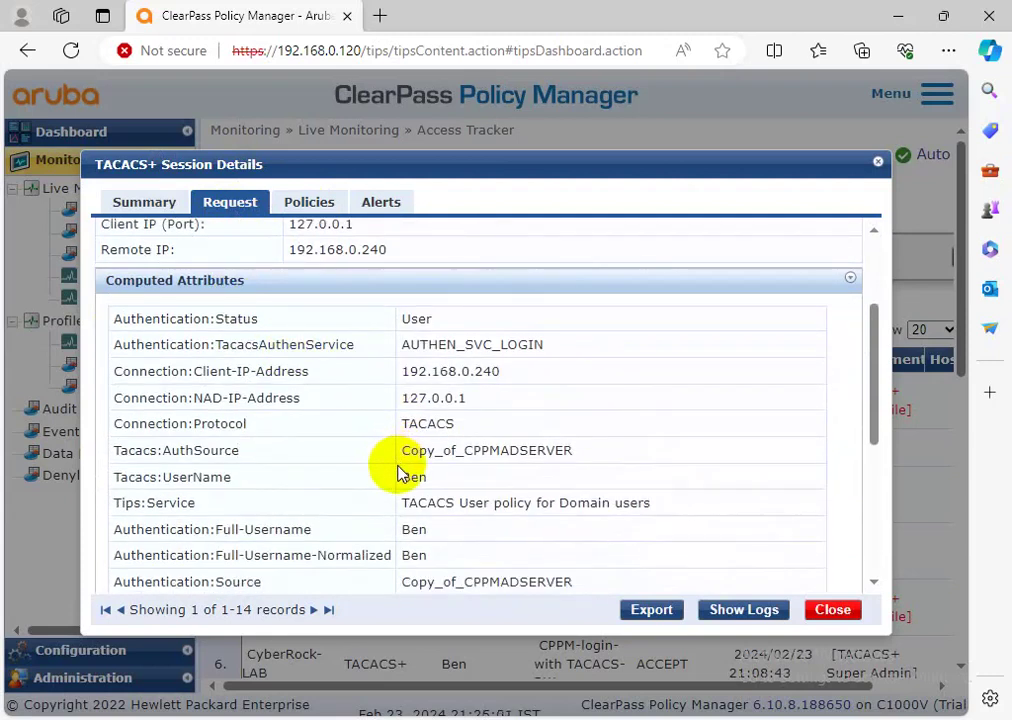
left_click(145, 206)
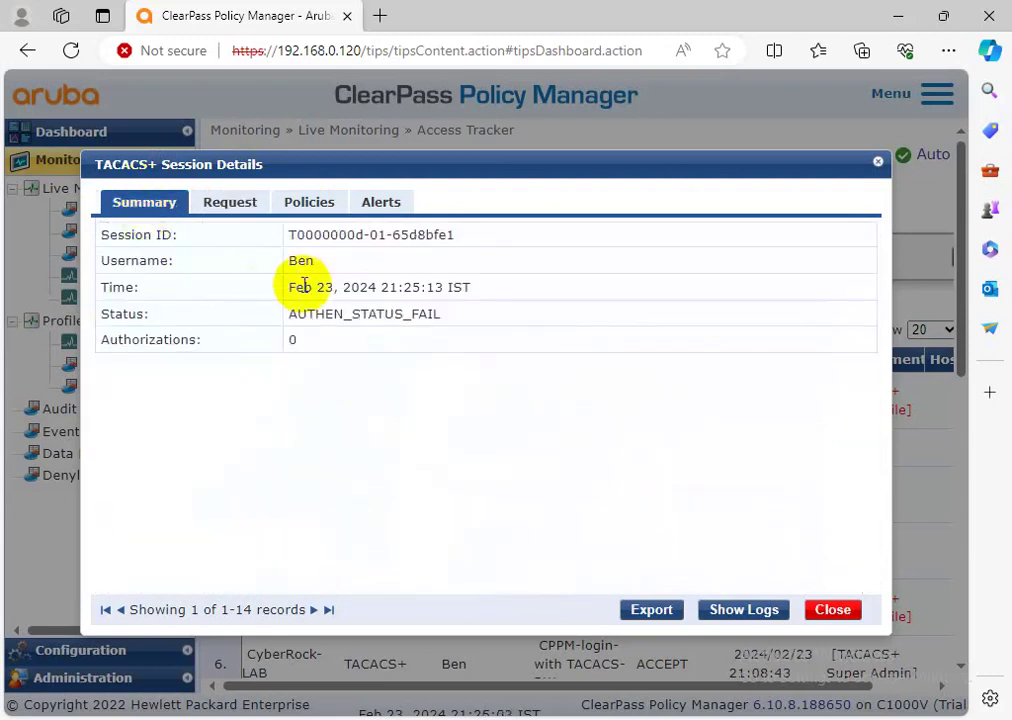
left_click(379, 202)
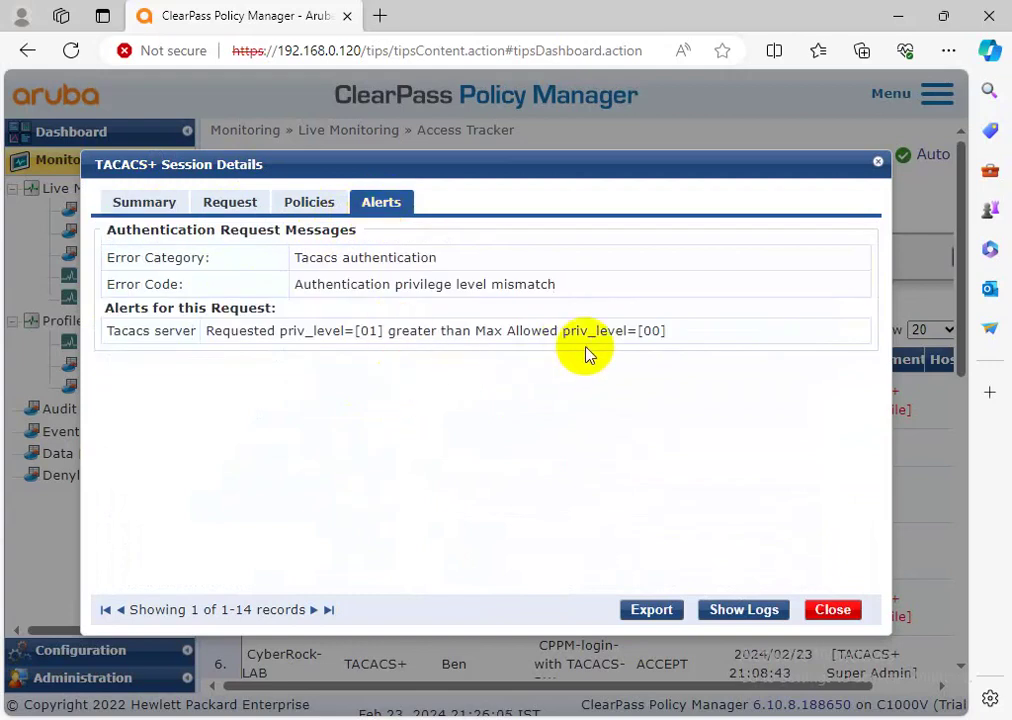
left_click_drag(684, 332, 106, 339)
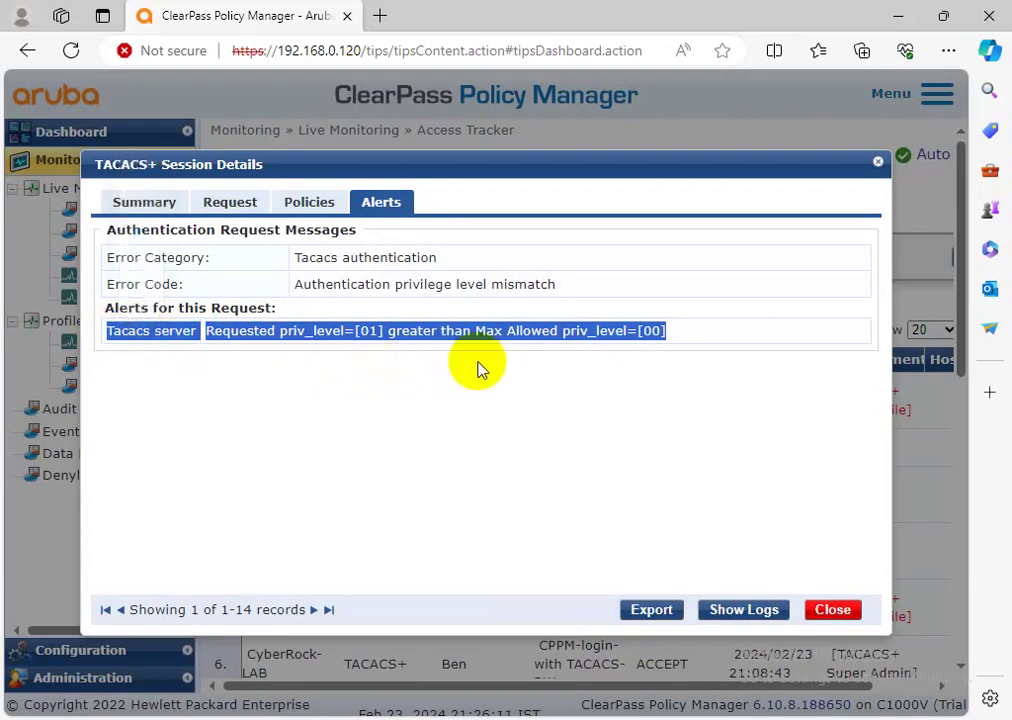
left_click(834, 611)
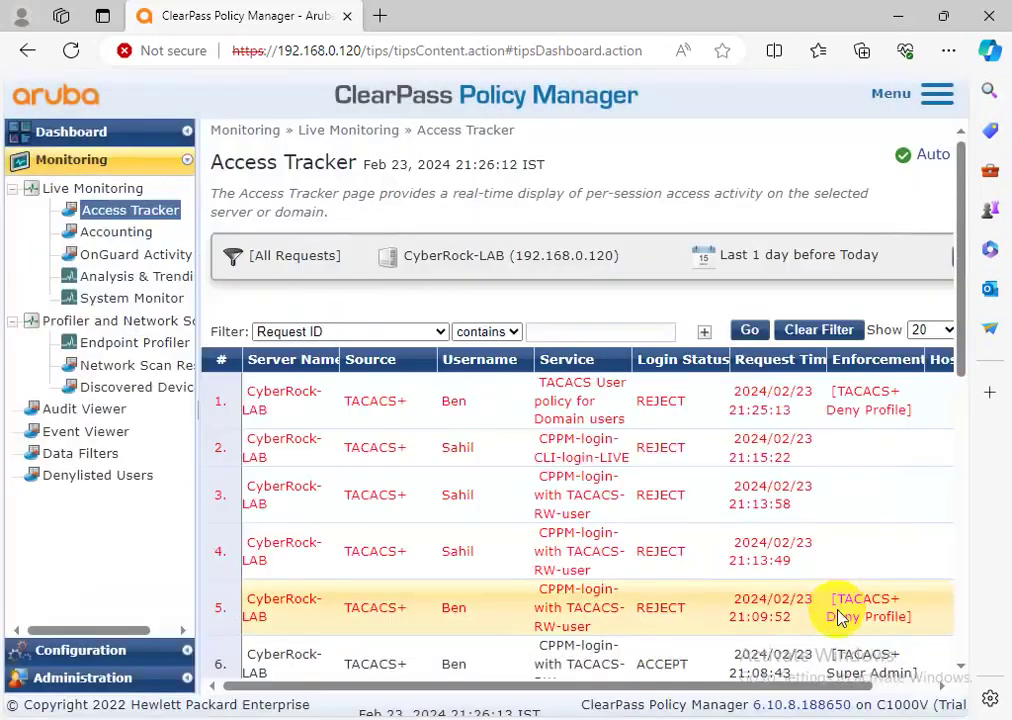
Open the service TACACS User policy for Domain users and review its summary, service rule and Authorization option.
left_click(106, 650)
left_click(86, 242)
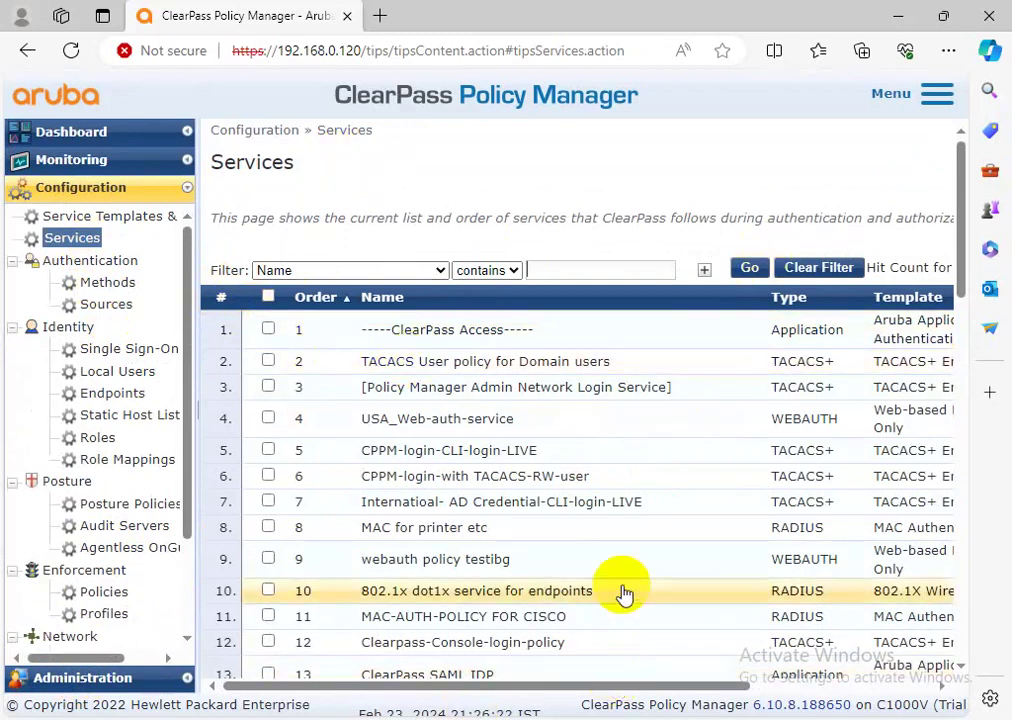
left_click(533, 363)
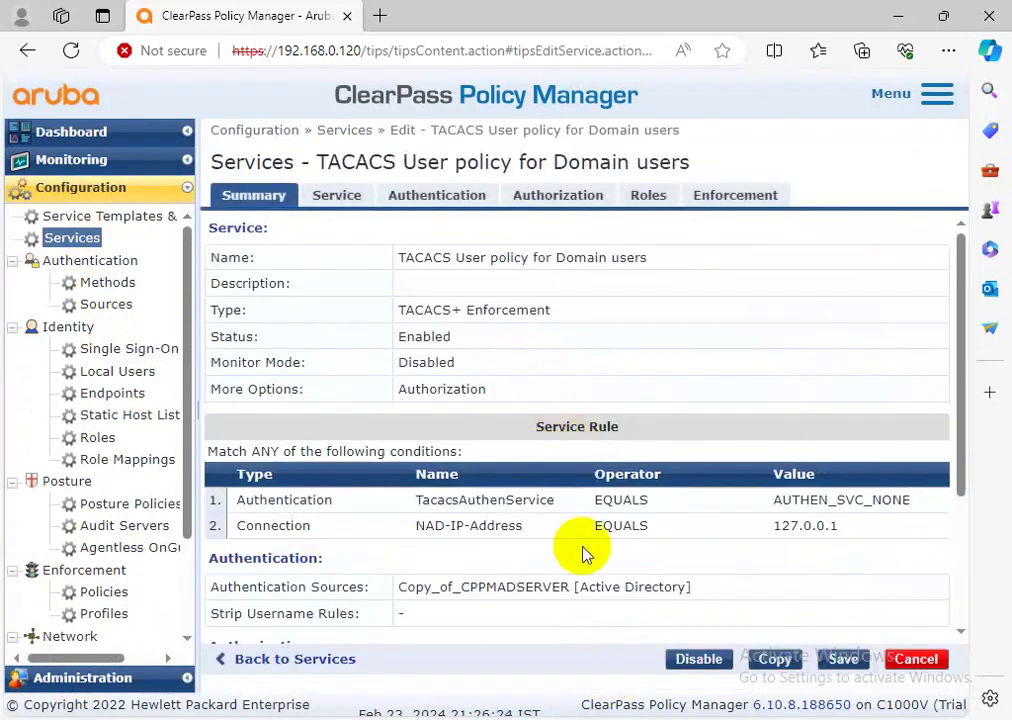
scroll(605, 526, "down", 3)
scroll(481, 452, "up", 1)
scroll(515, 452, "up", 1)
left_click(336, 195)
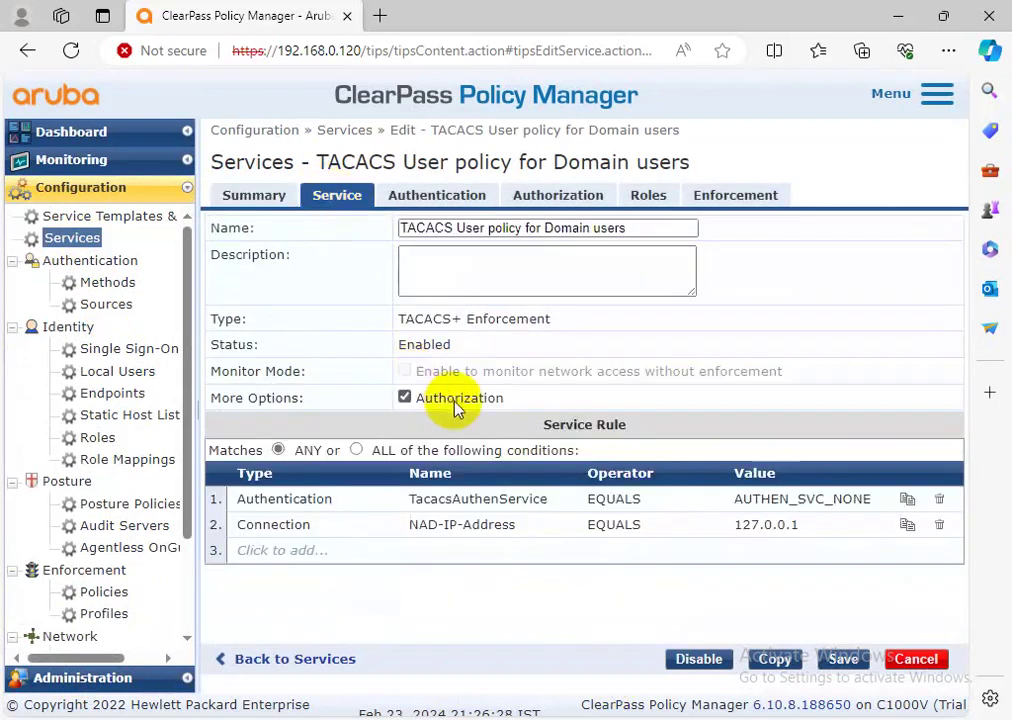
left_click(404, 398)
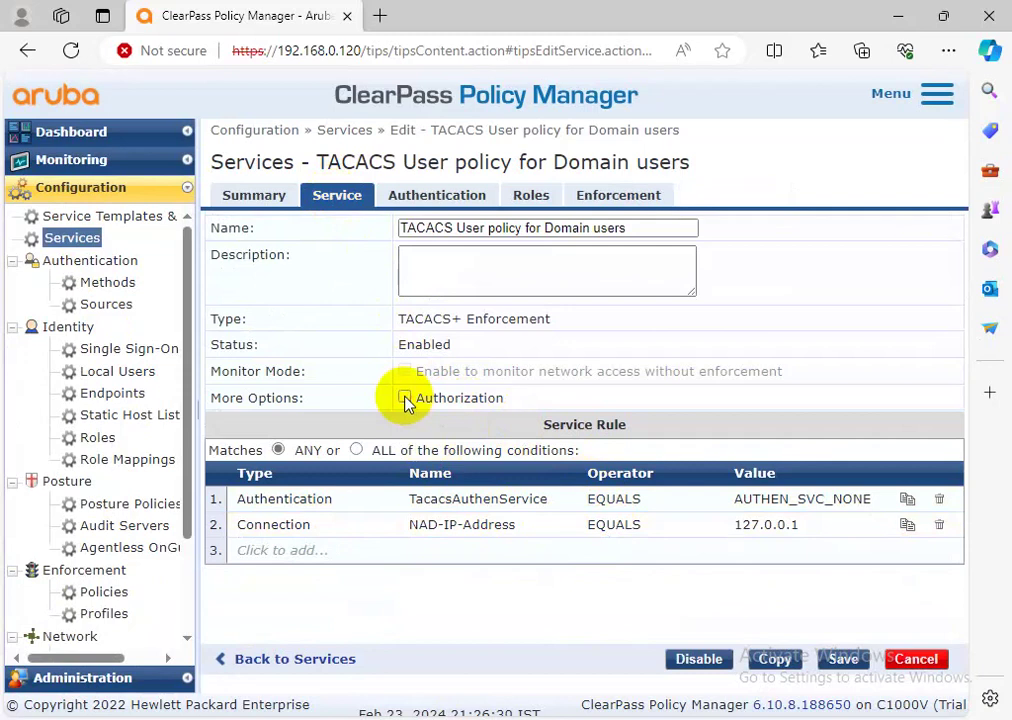
left_click(404, 398)
Review the service's authentication, authorization and role mapping settings and the enforcement rules of Domain-user-policy.
left_click(436, 197)
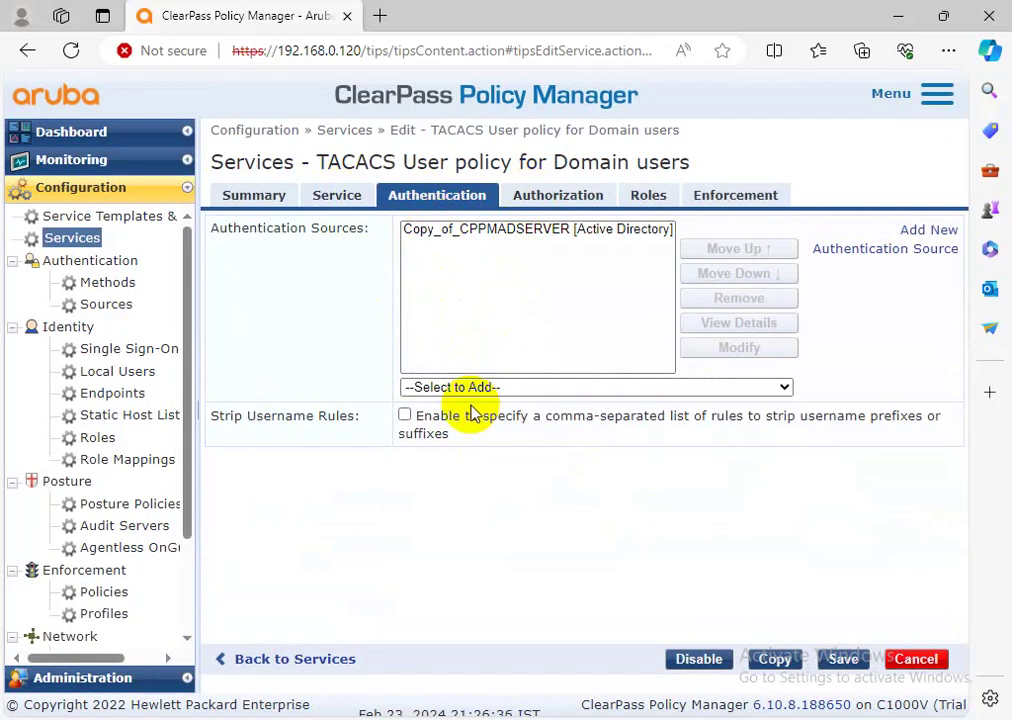
left_click(531, 197)
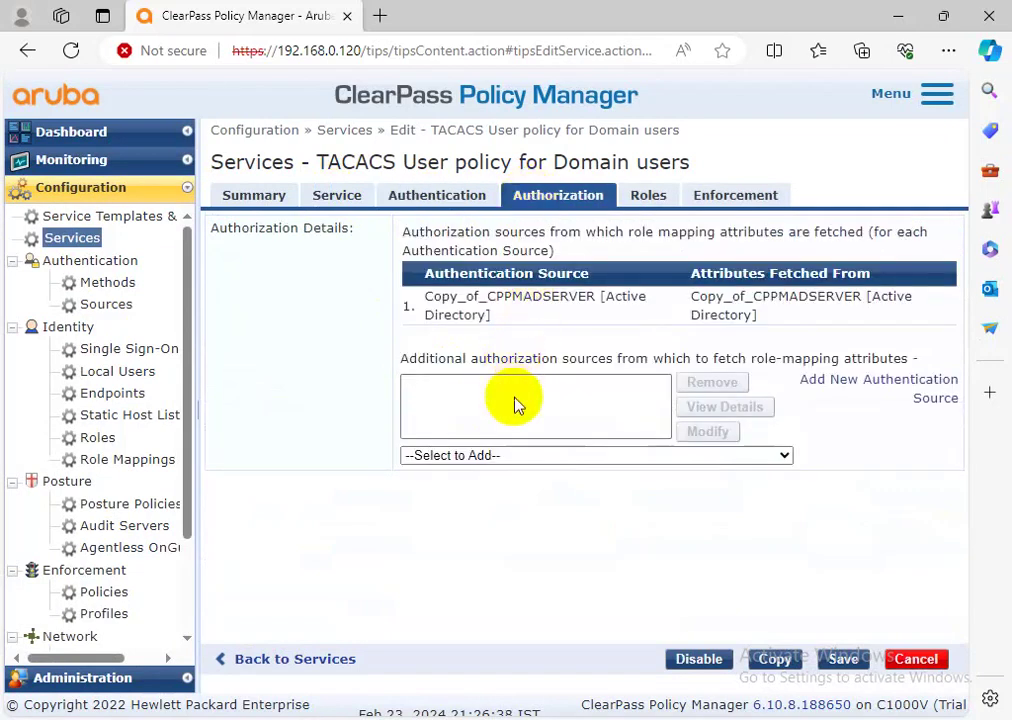
left_click(646, 198)
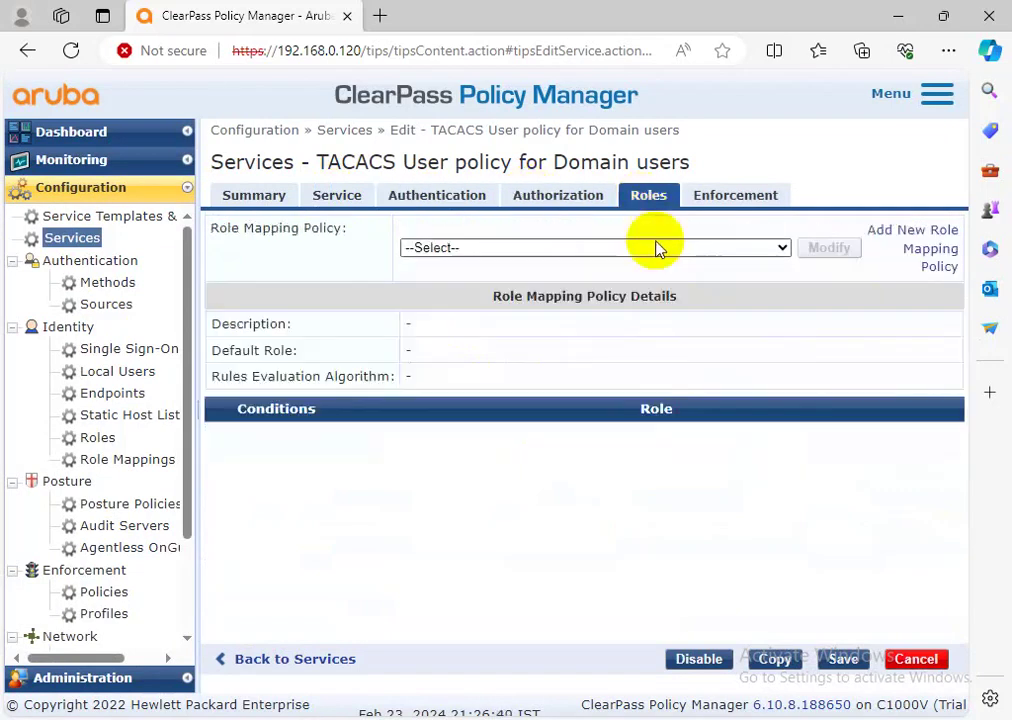
left_click(711, 200)
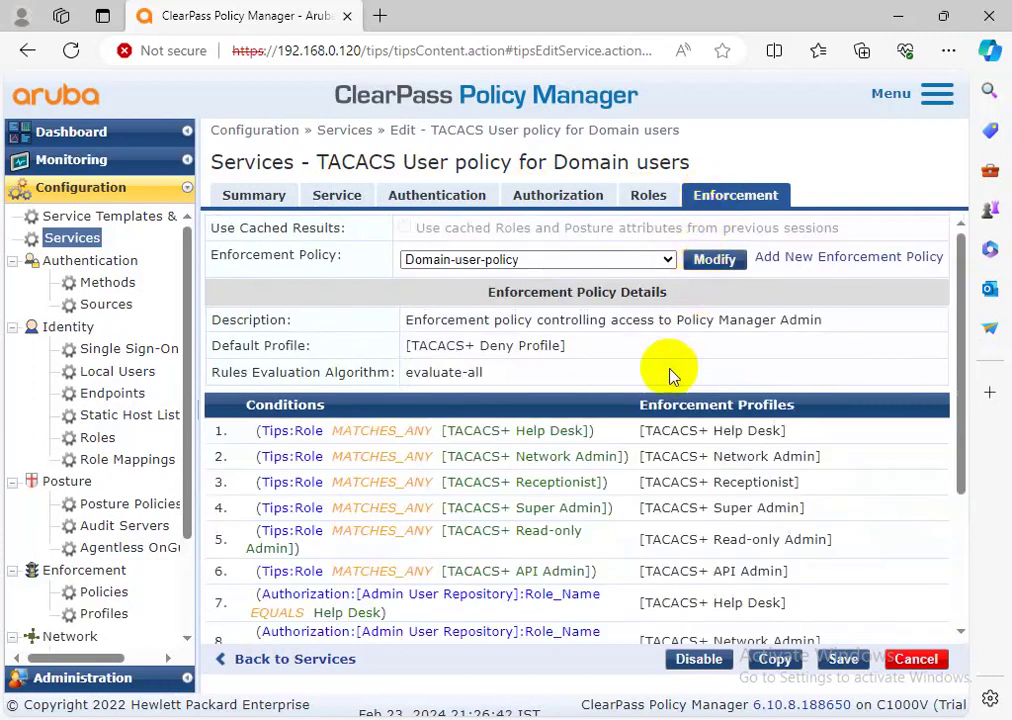
scroll(670, 374, "down", 5)
scroll(671, 385, "up", 5)
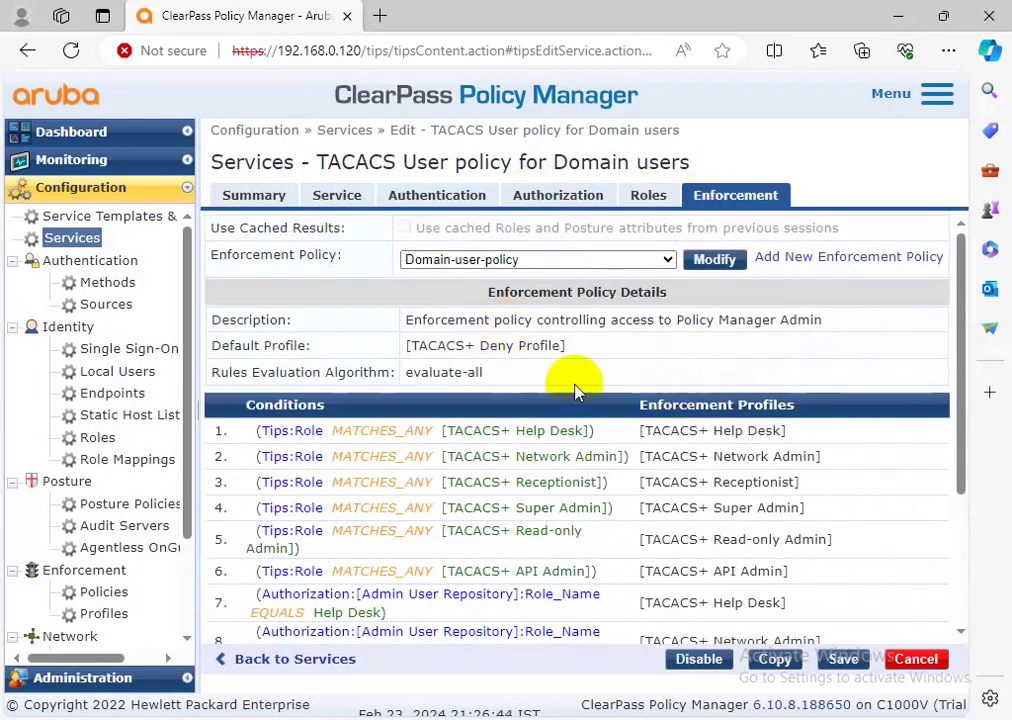
scroll(512, 333, "down", 5)
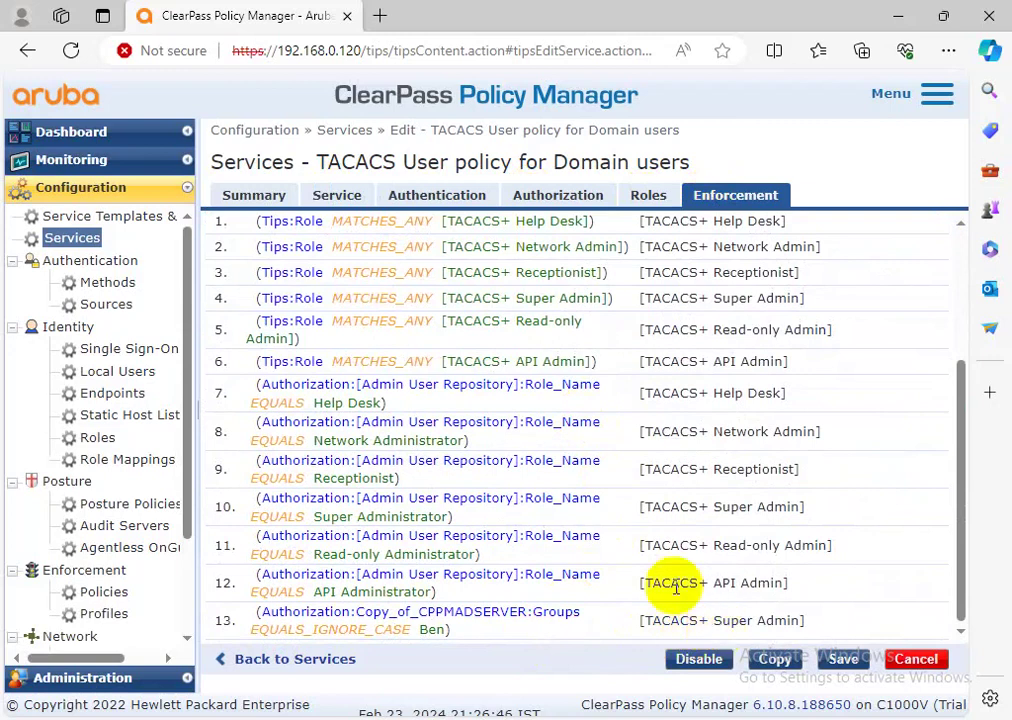
scroll(567, 495, "up", 5)
Check which sources can be added for authentication and additional authorization in the service.
left_click(433, 195)
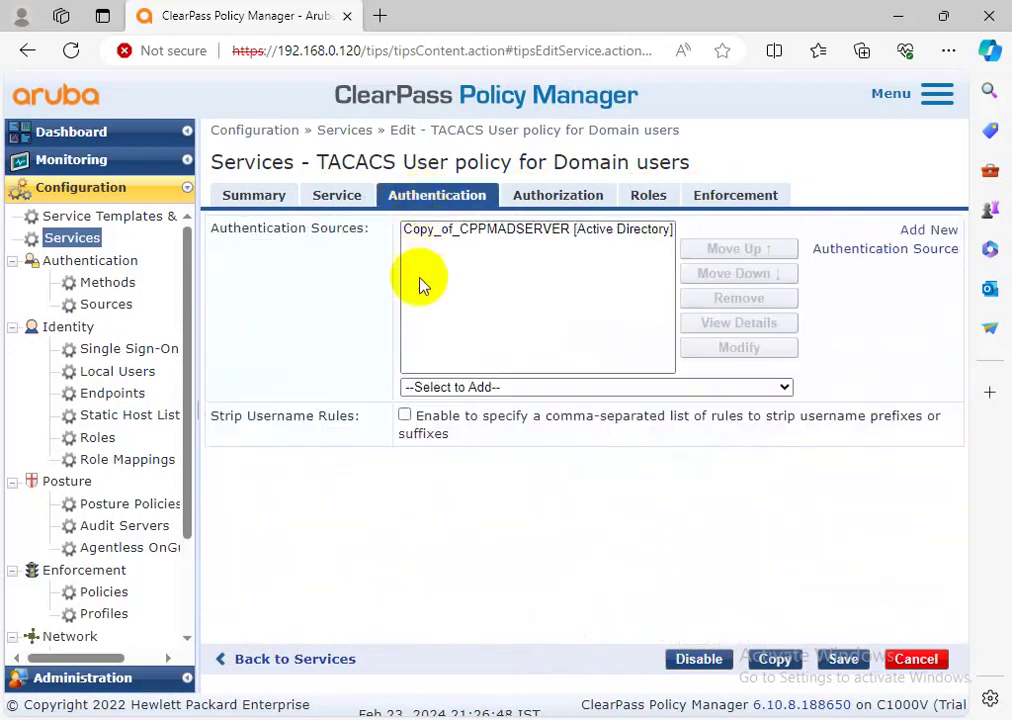
left_click(429, 388)
left_click(248, 327)
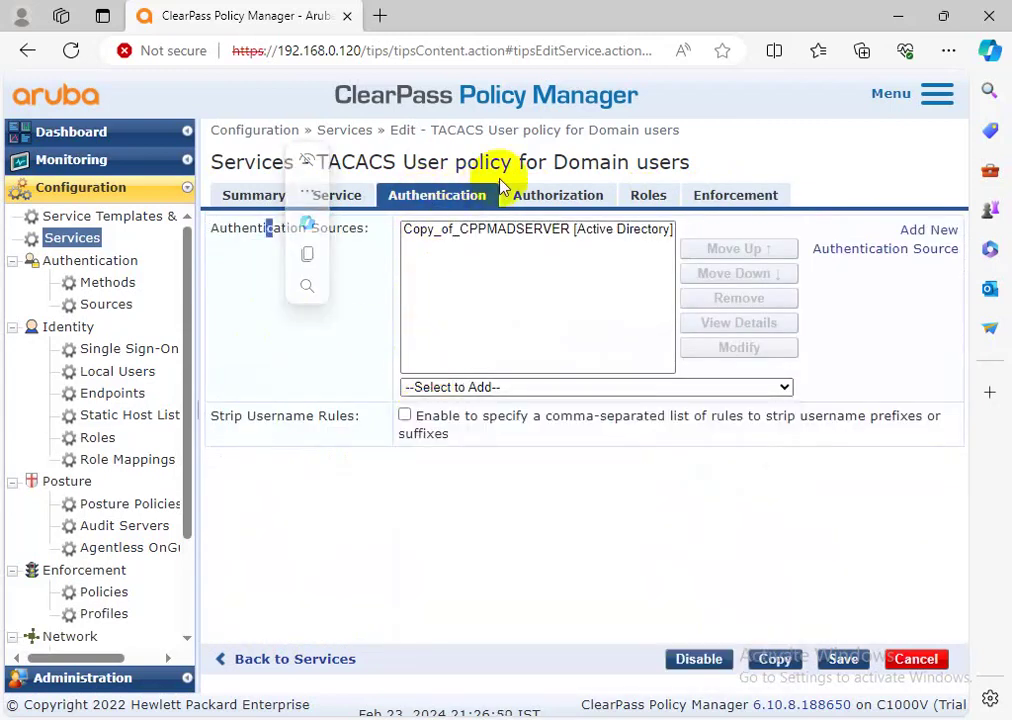
left_click(548, 194)
left_click(452, 455)
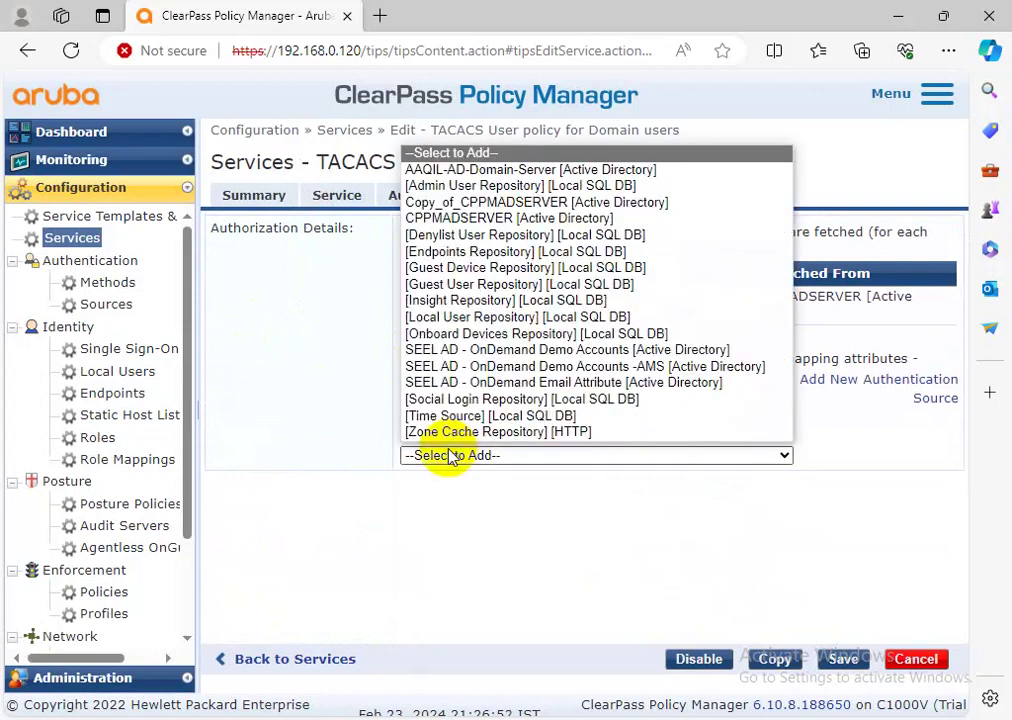
left_click(316, 395)
Enable Strip Username Rules in the service's authentication settings and enter the rule user:@.
left_click(405, 194)
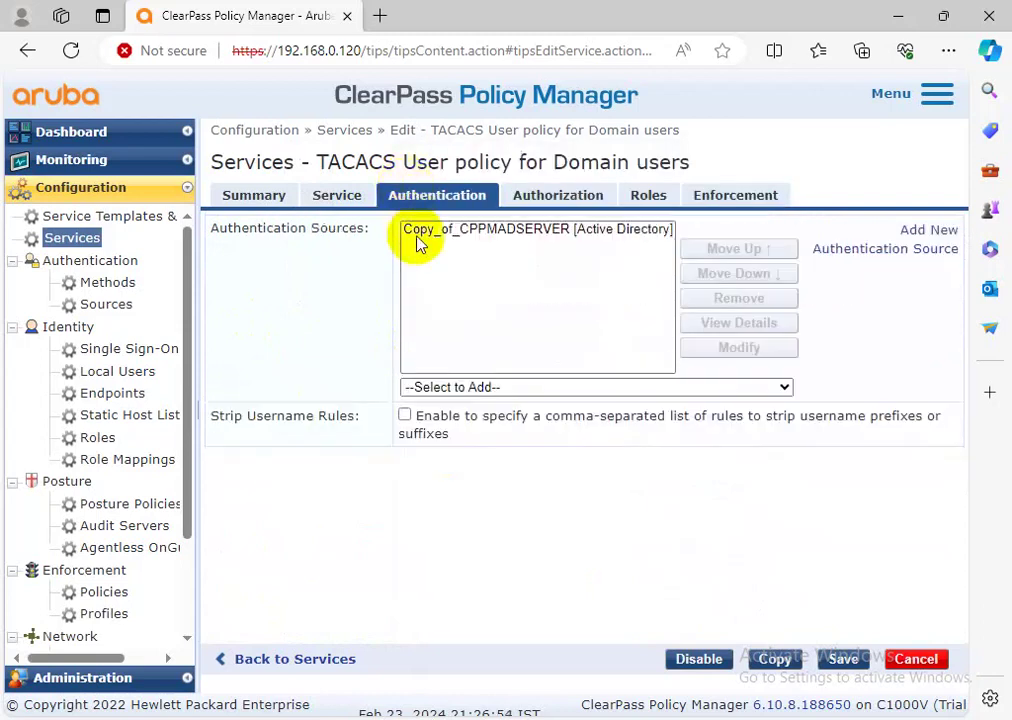
left_click(404, 416)
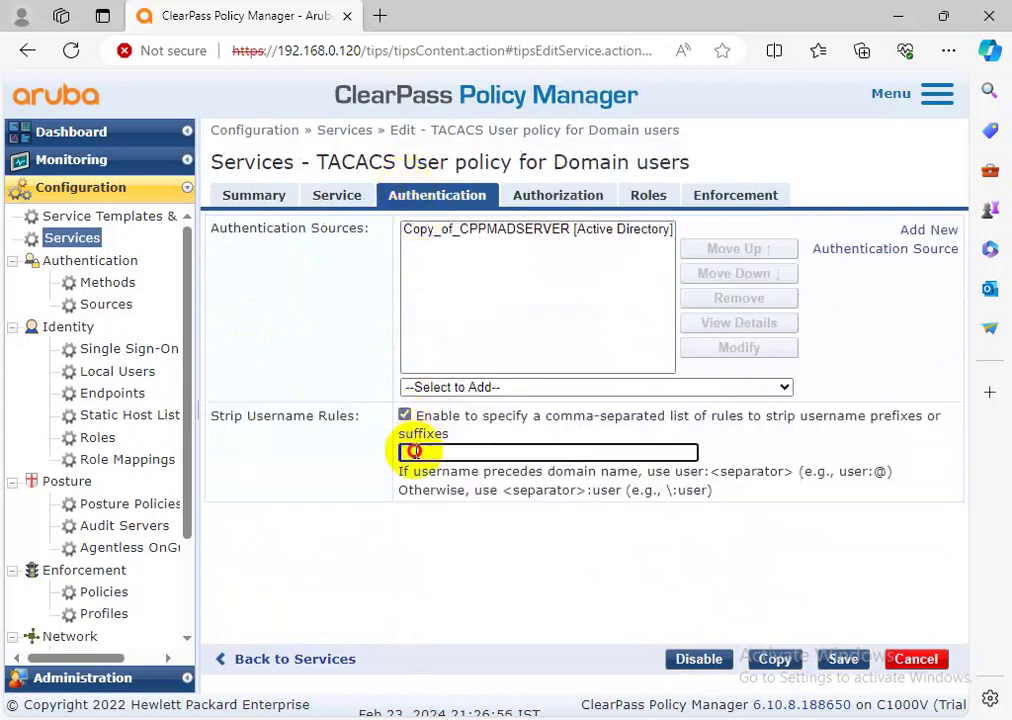
left_click(407, 452)
left_click(422, 514)
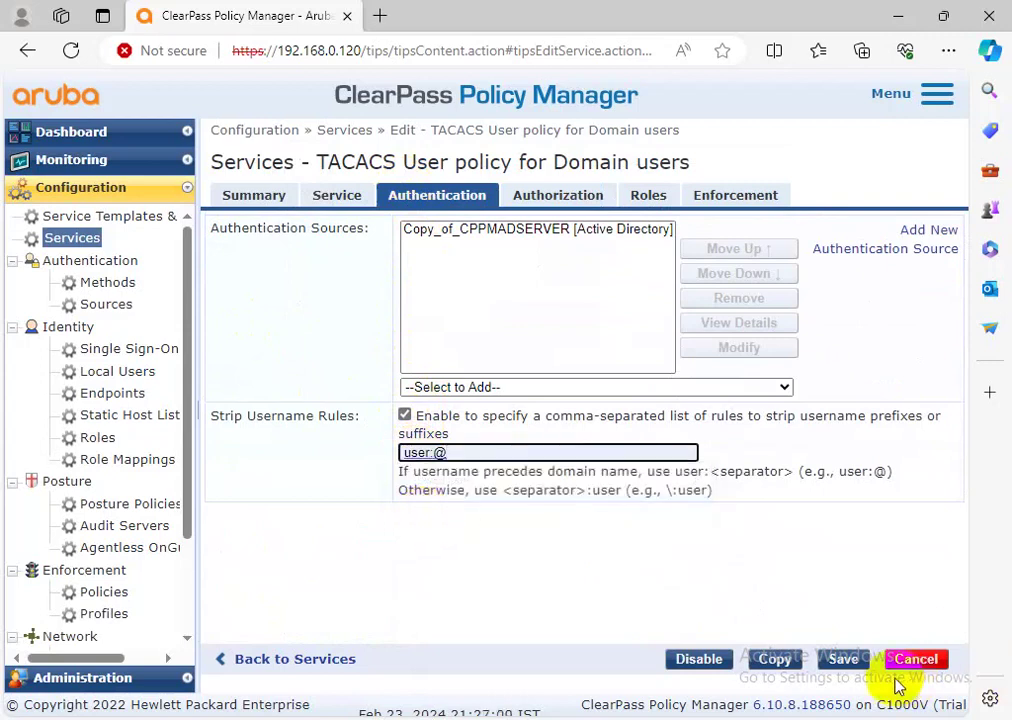
left_click_drag(425, 515, 440, 470)
Switch to the Windows Server 2012 virtual machine and open Active Directory Users and Computers from Server Manager.
key("alt+Tab")
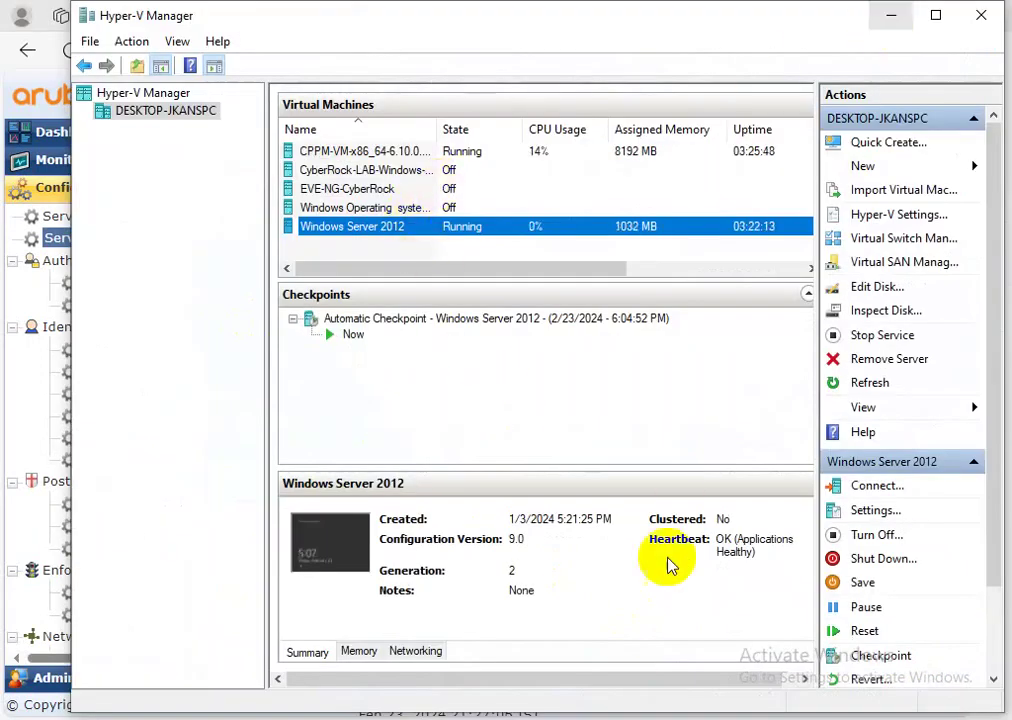
key("alt+Tab")
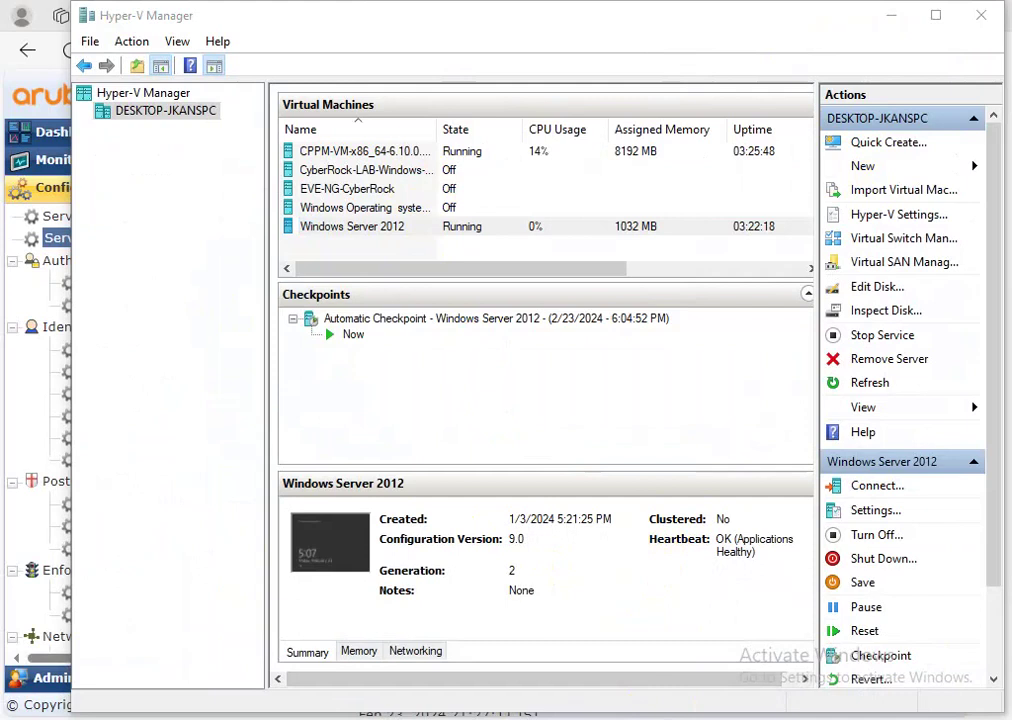
left_click(644, 707)
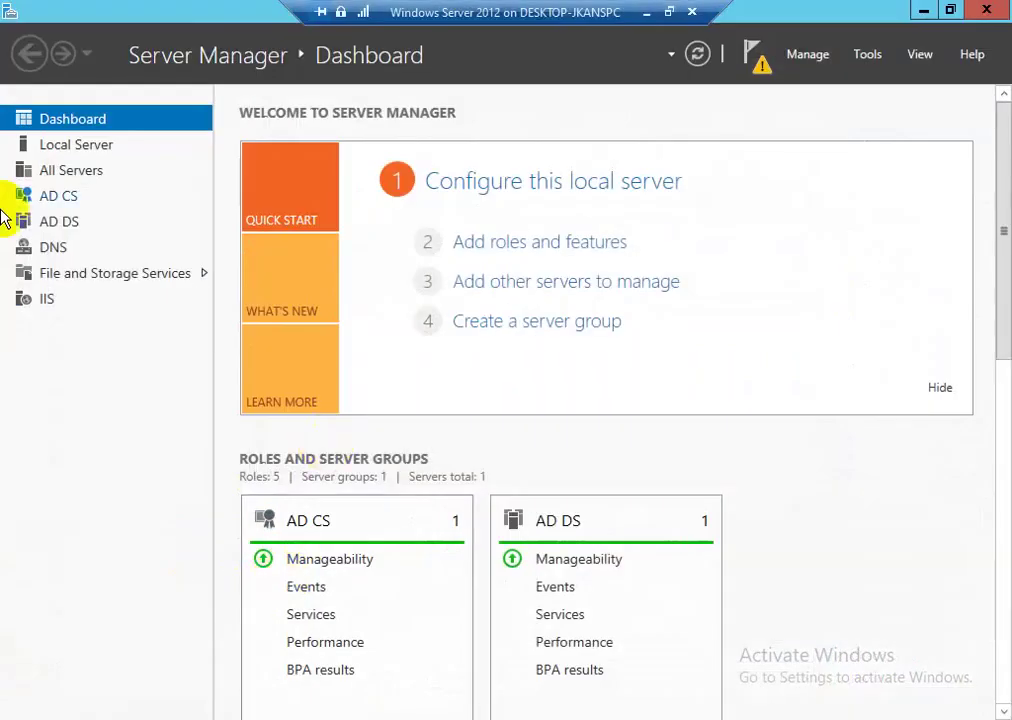
left_click(868, 55)
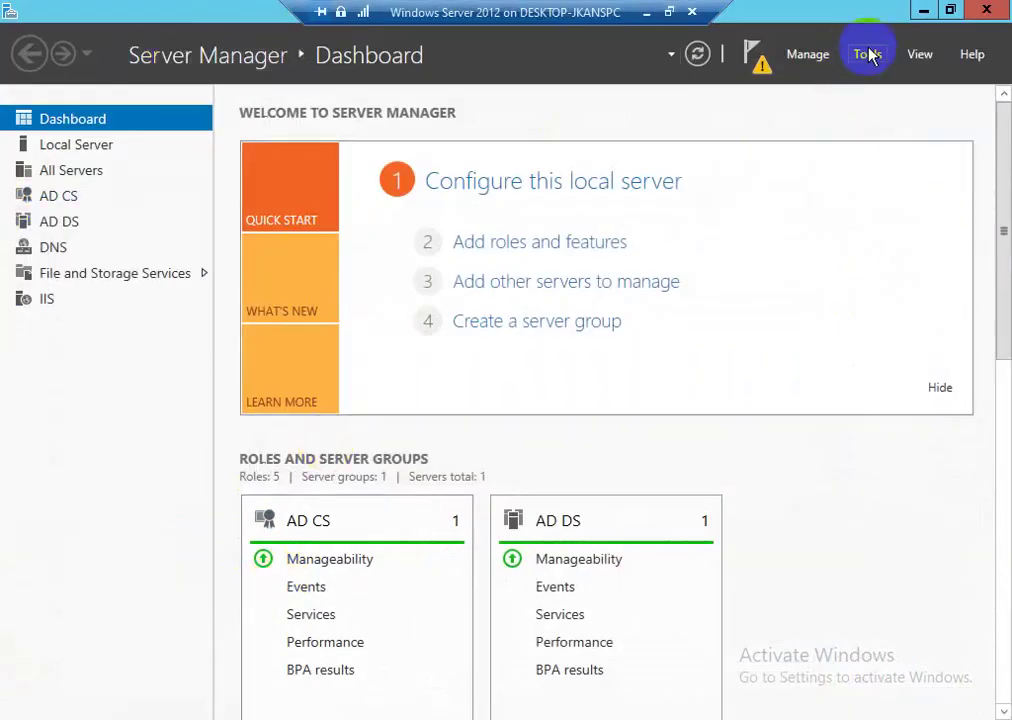
left_click(815, 170)
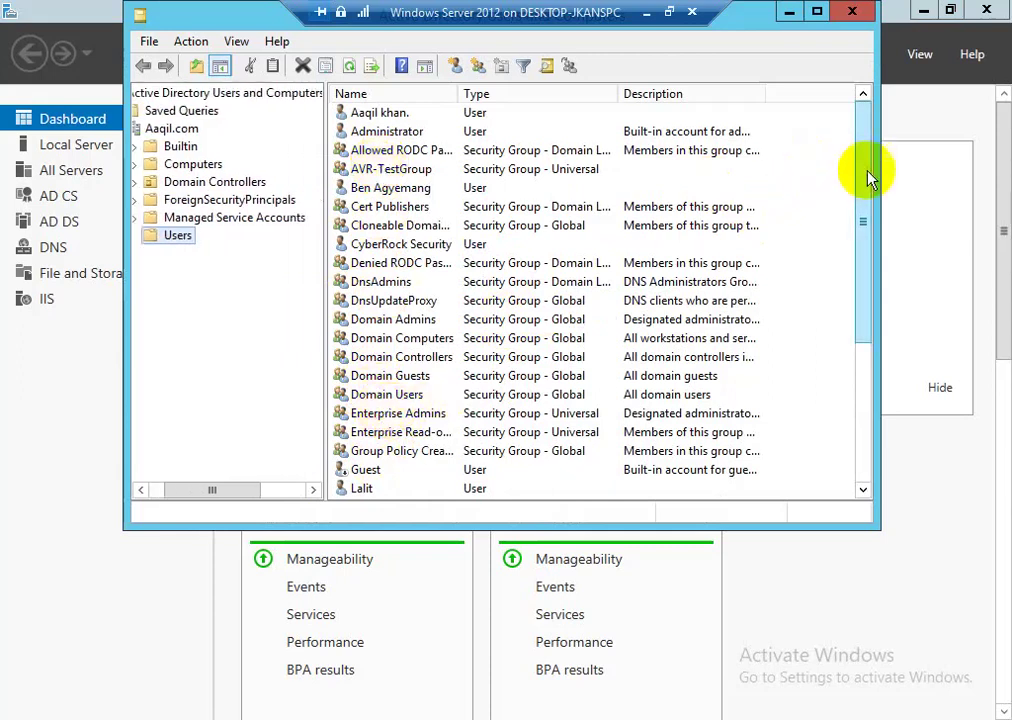
Look through the Users container for the domain user and open the properties of the AVR-TestGroup group.
left_click_drag(867, 155, 870, 335)
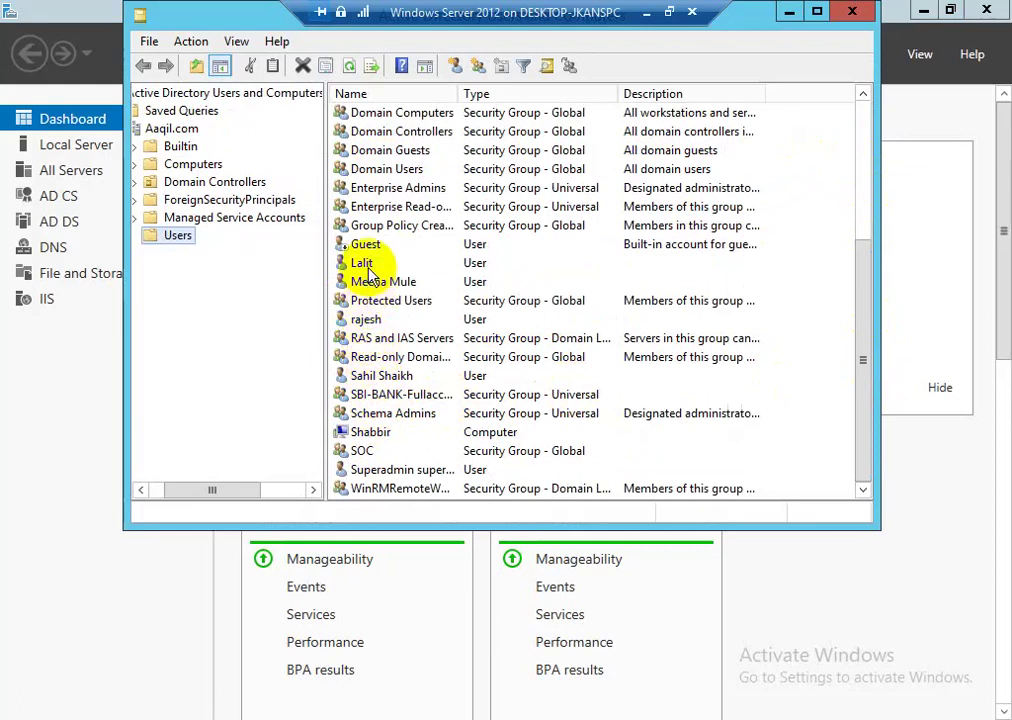
scroll(373, 393, "left", 2)
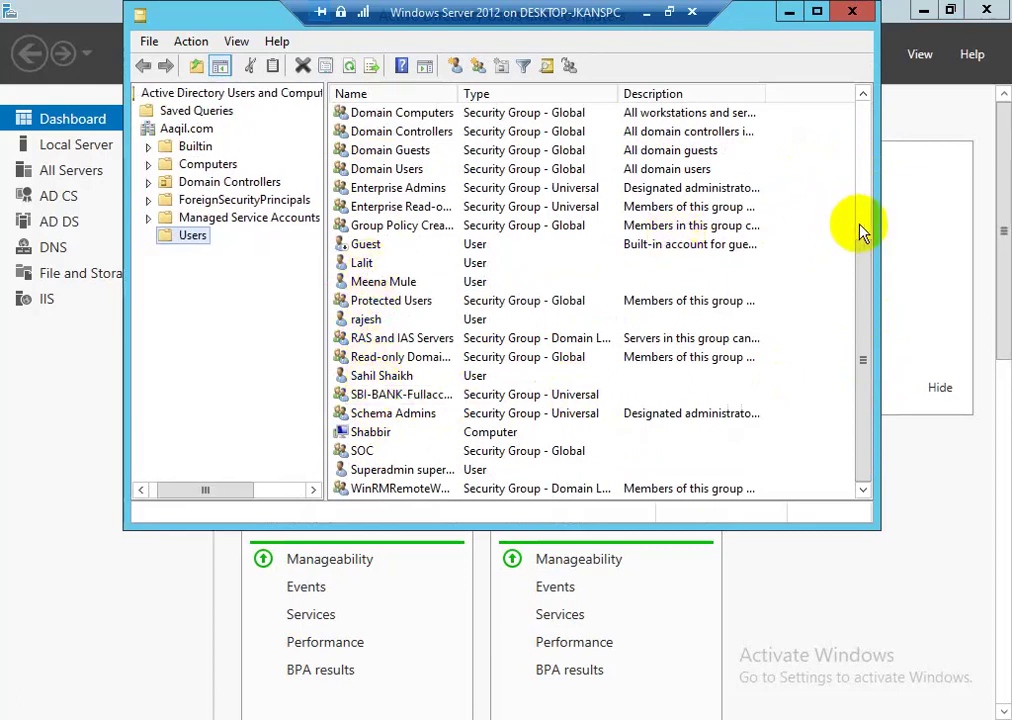
left_click_drag(867, 287, 860, 145)
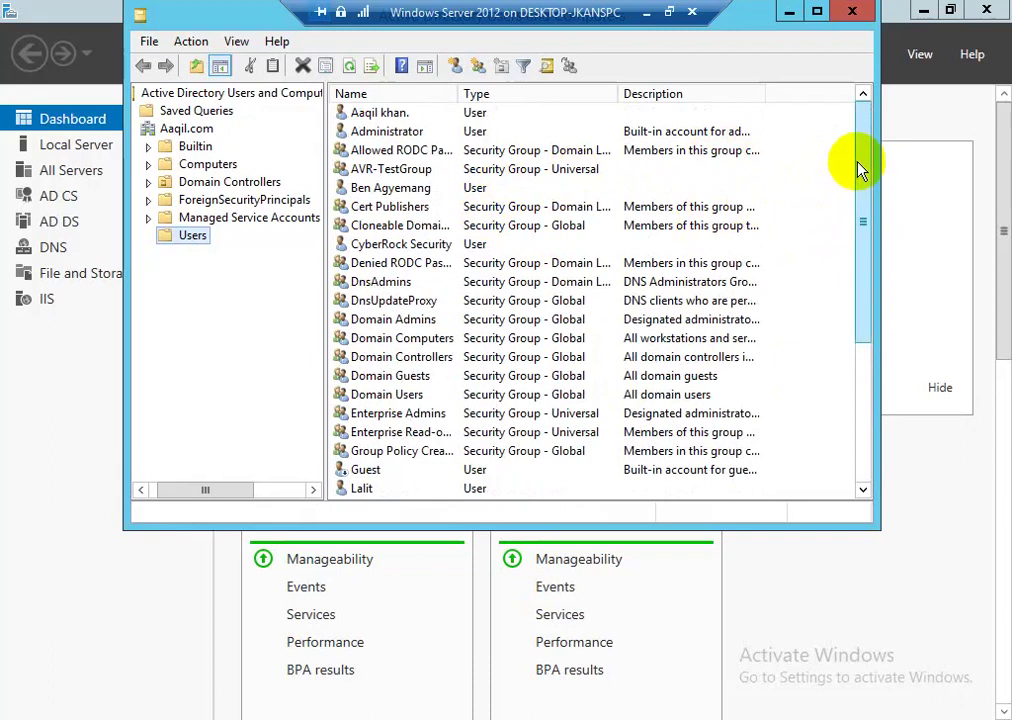
left_click(393, 190)
right_click(395, 192)
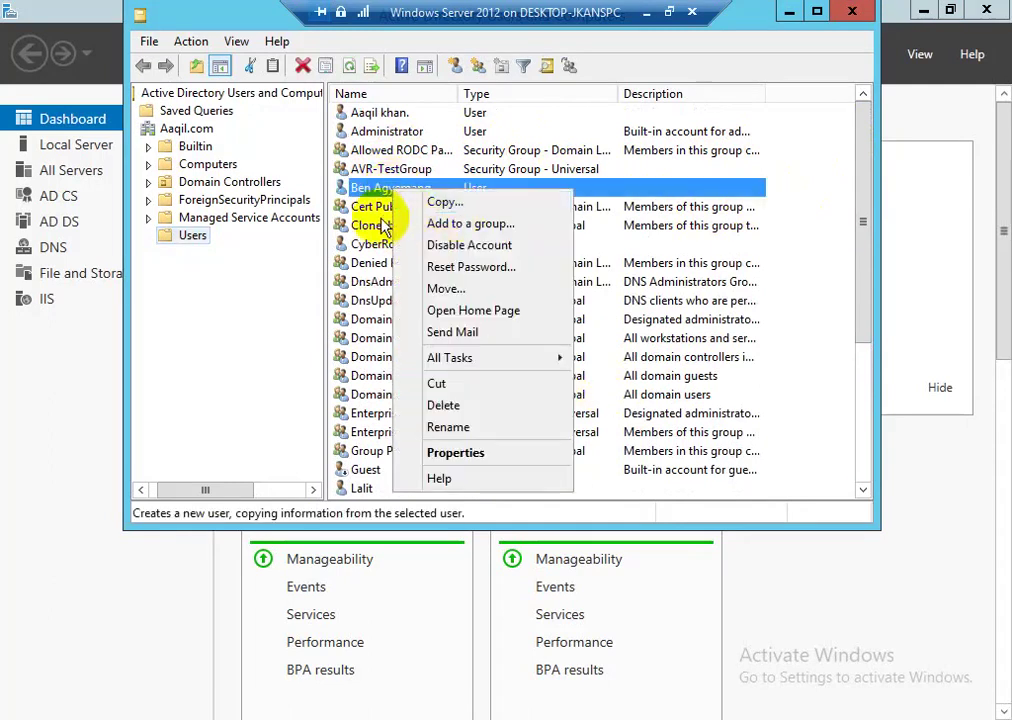
double_click(358, 166)
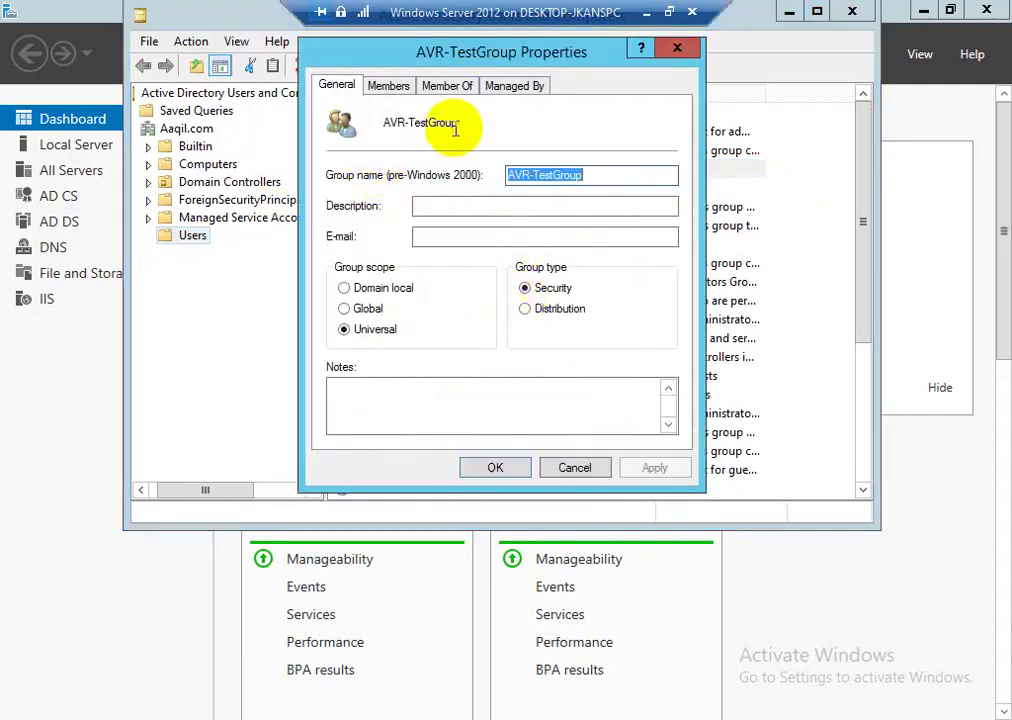
Check which groups AVR-TestGroup belongs to and which users are its members, and close its properties.
left_click(444, 85)
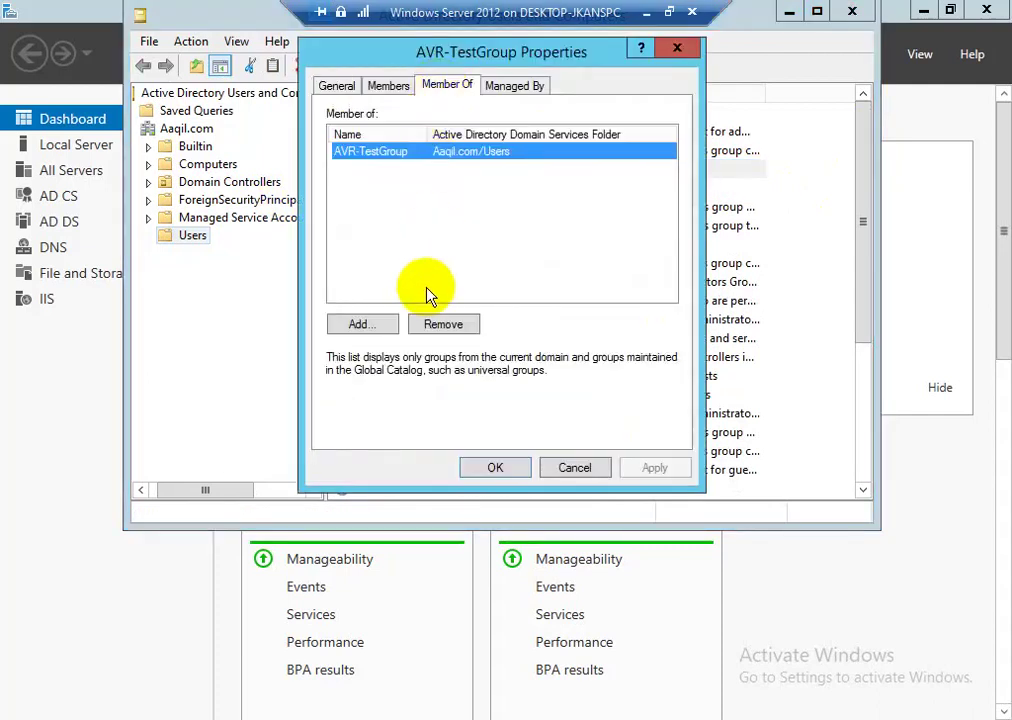
left_click(388, 85)
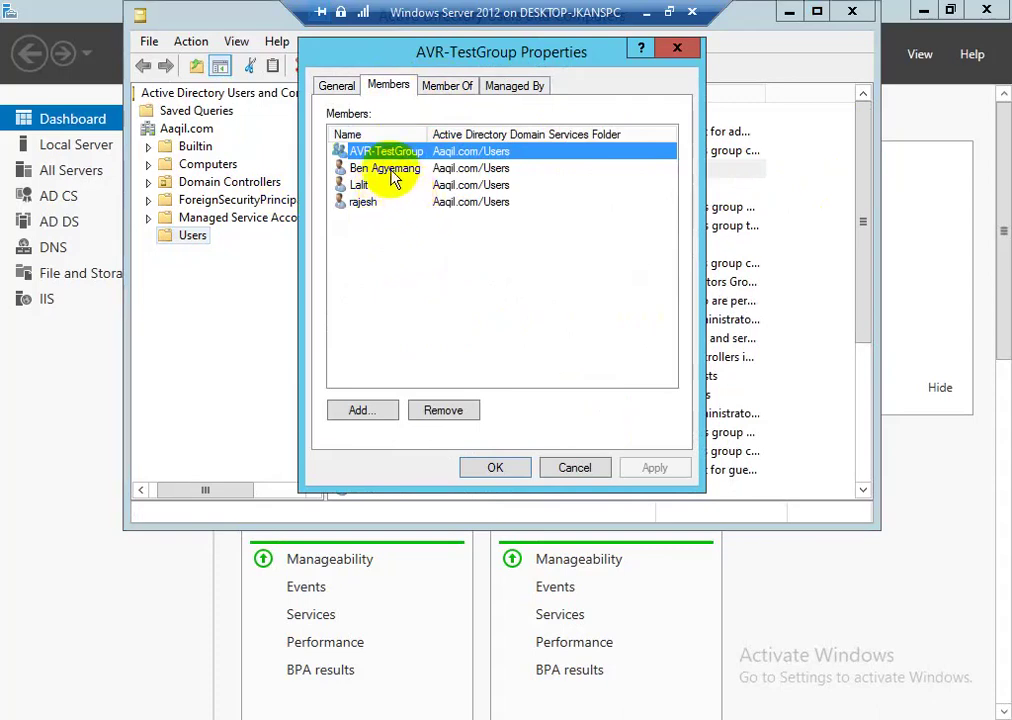
left_click(393, 170)
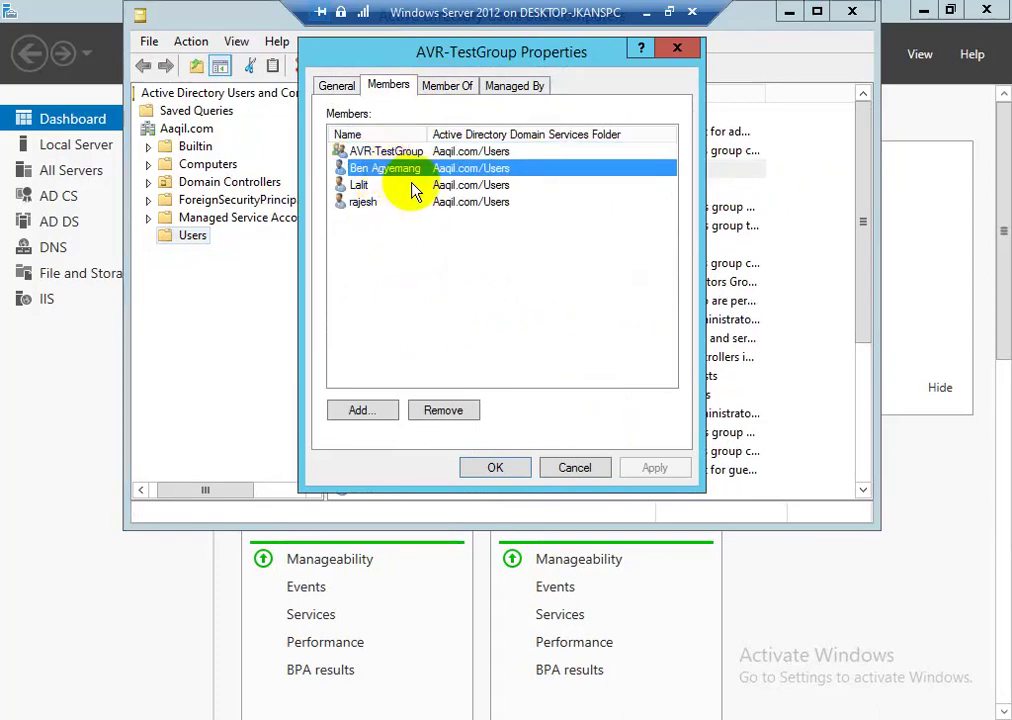
left_click(506, 294)
left_click(678, 50)
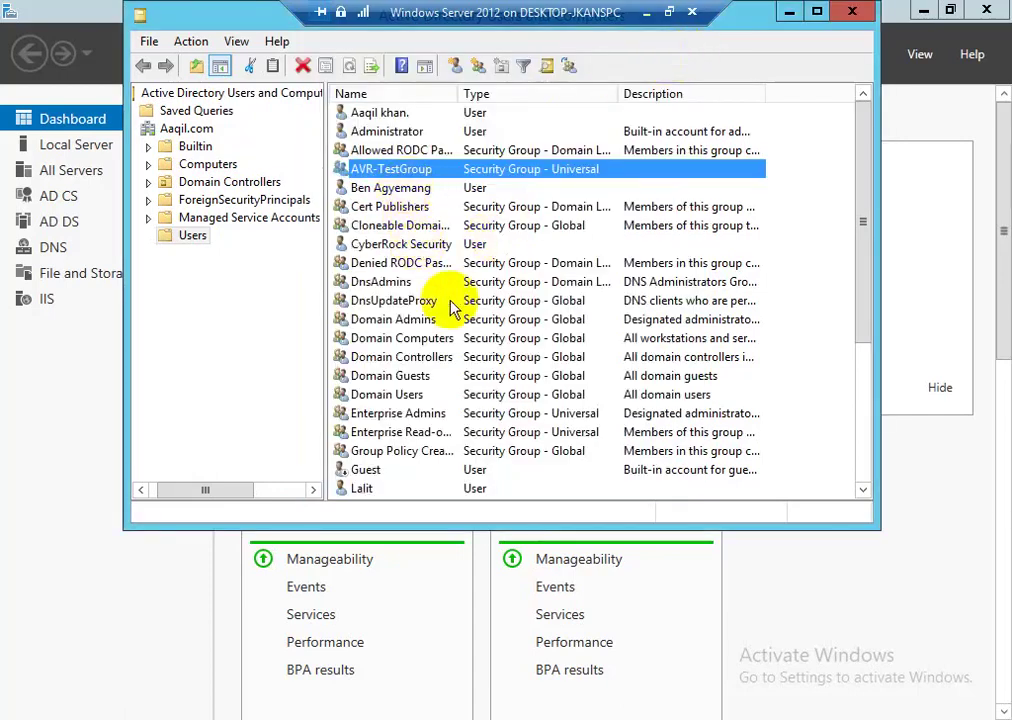
Find another member of AVR-TestGroup in the Users container and examine the logon name and domain suffix in that user's account properties.
scroll(745, 170, "down", 4)
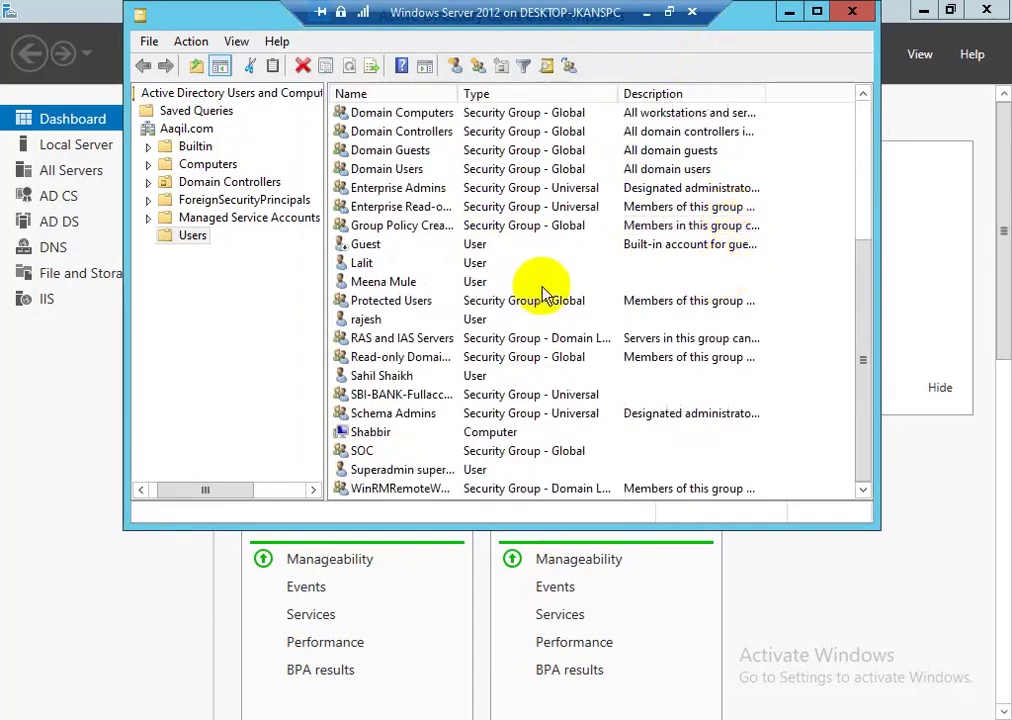
scroll(500, 280, "up", 4)
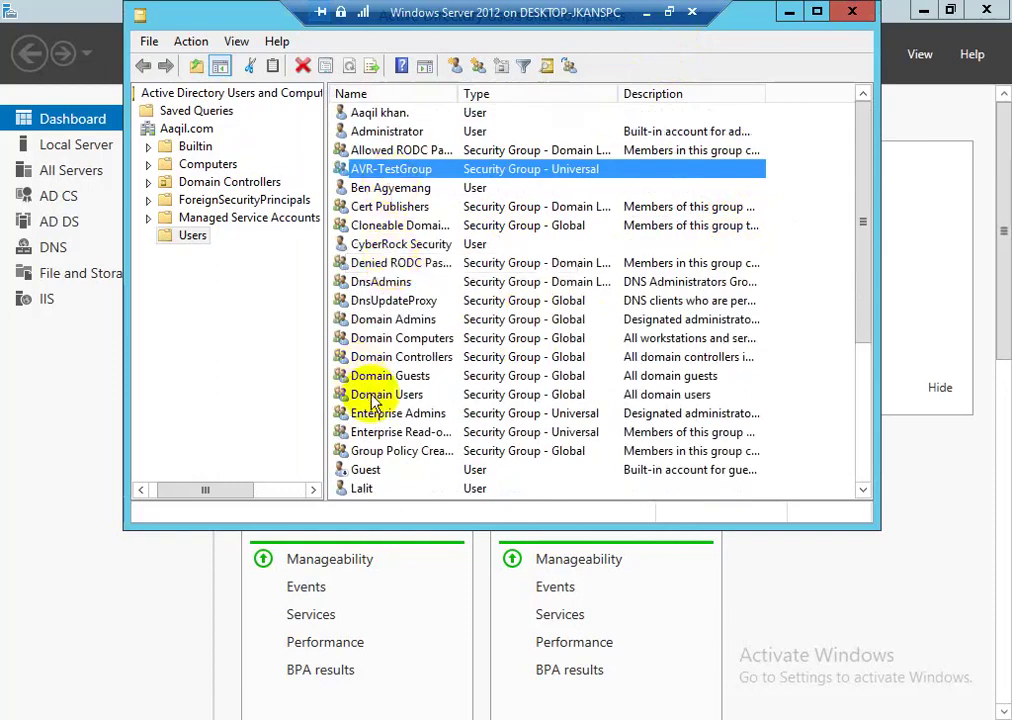
scroll(370, 400, "down", 3)
right_click(365, 320)
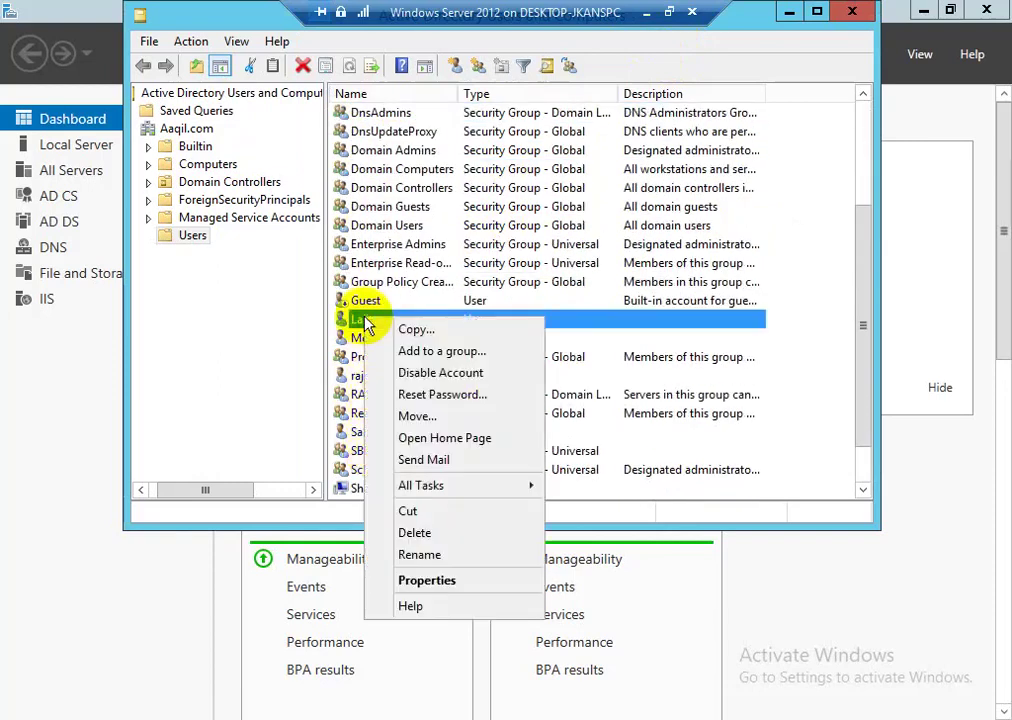
left_click(427, 581)
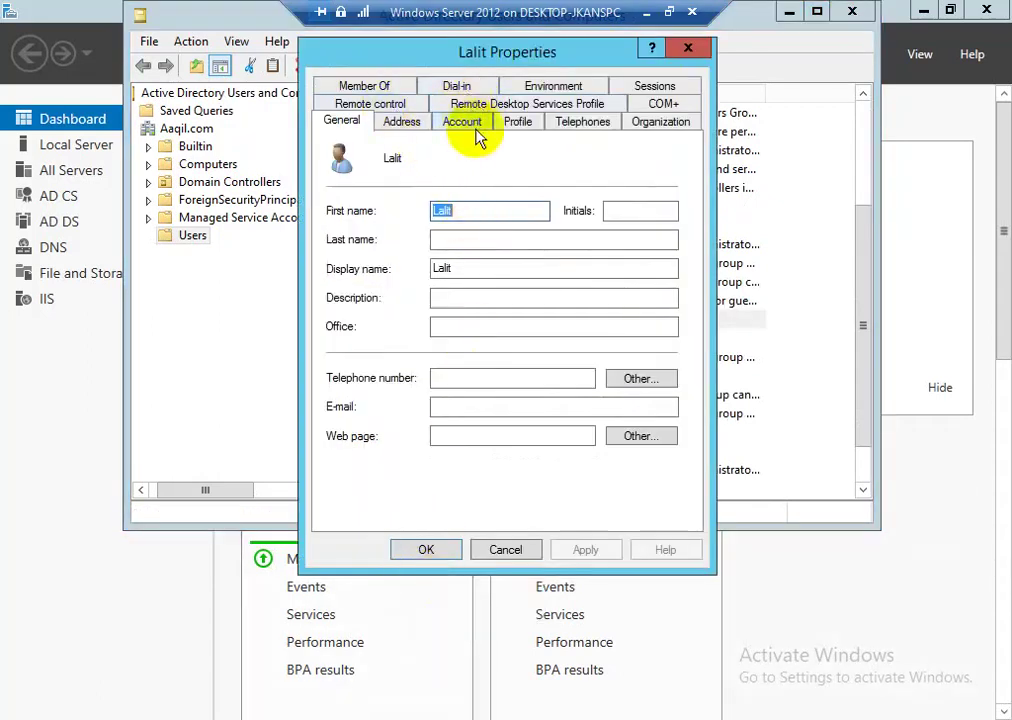
left_click(468, 124)
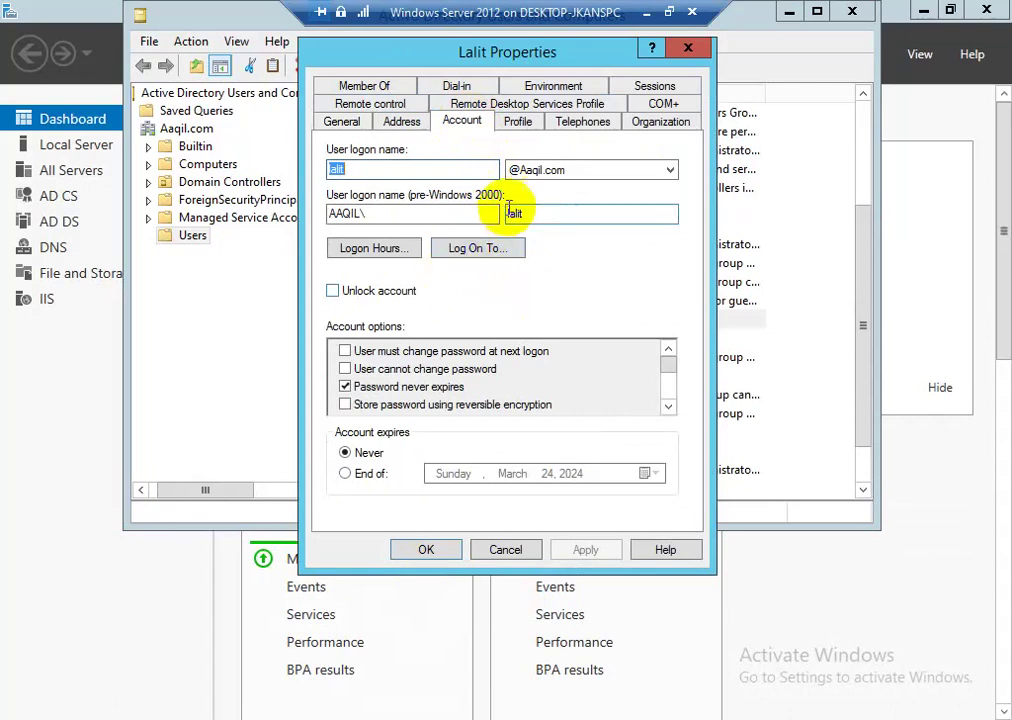
left_click(592, 172)
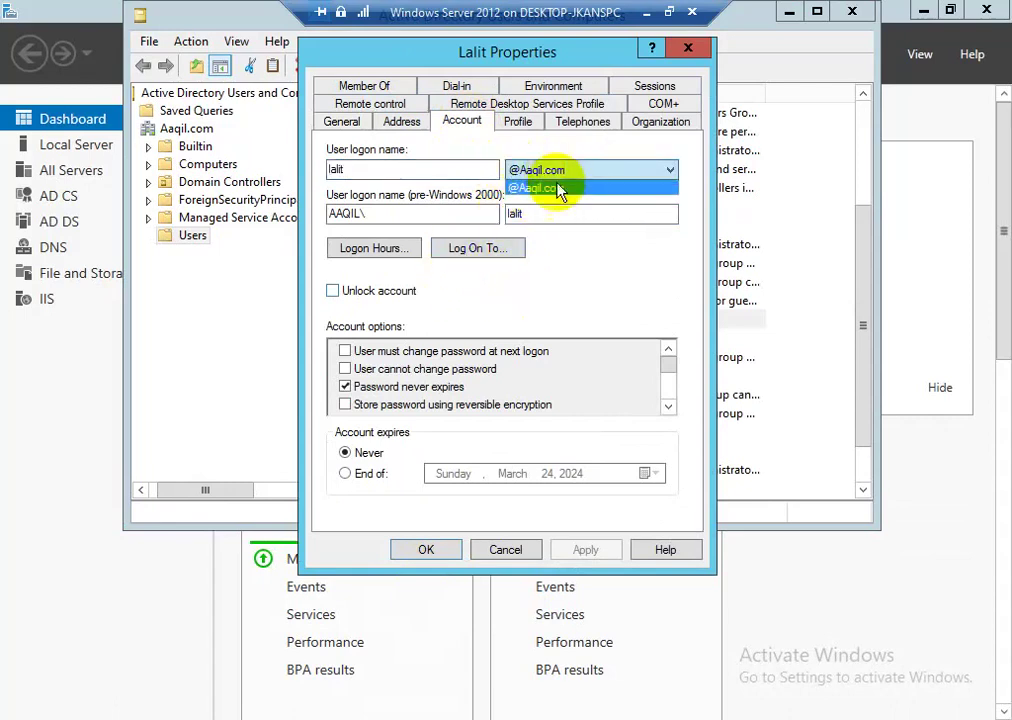
left_click(565, 214)
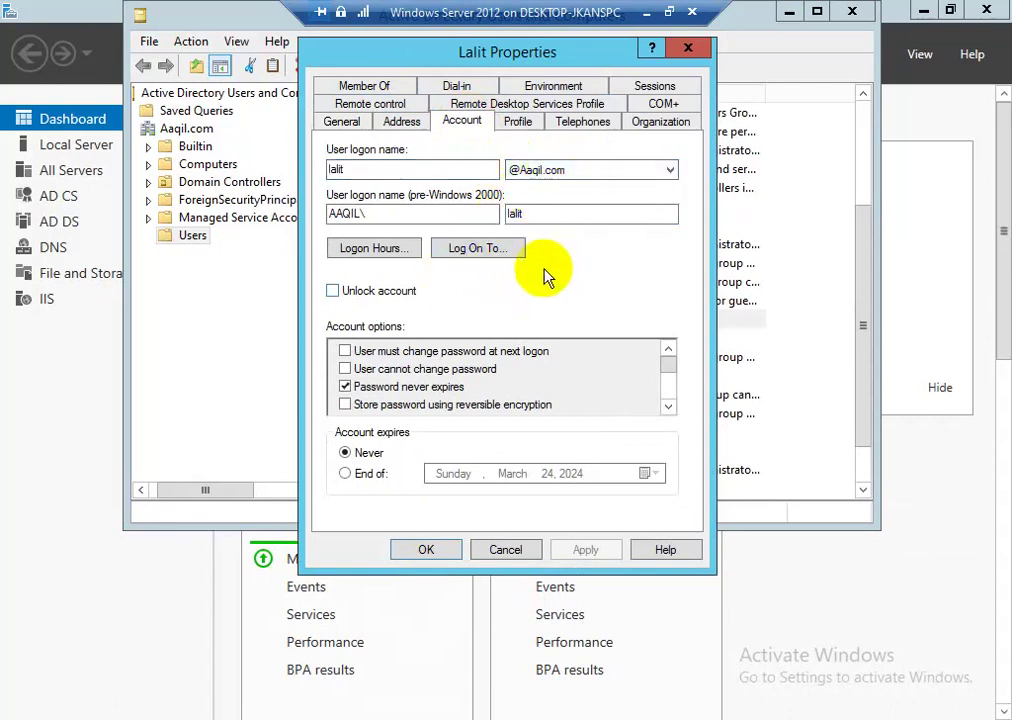
left_click(510, 172)
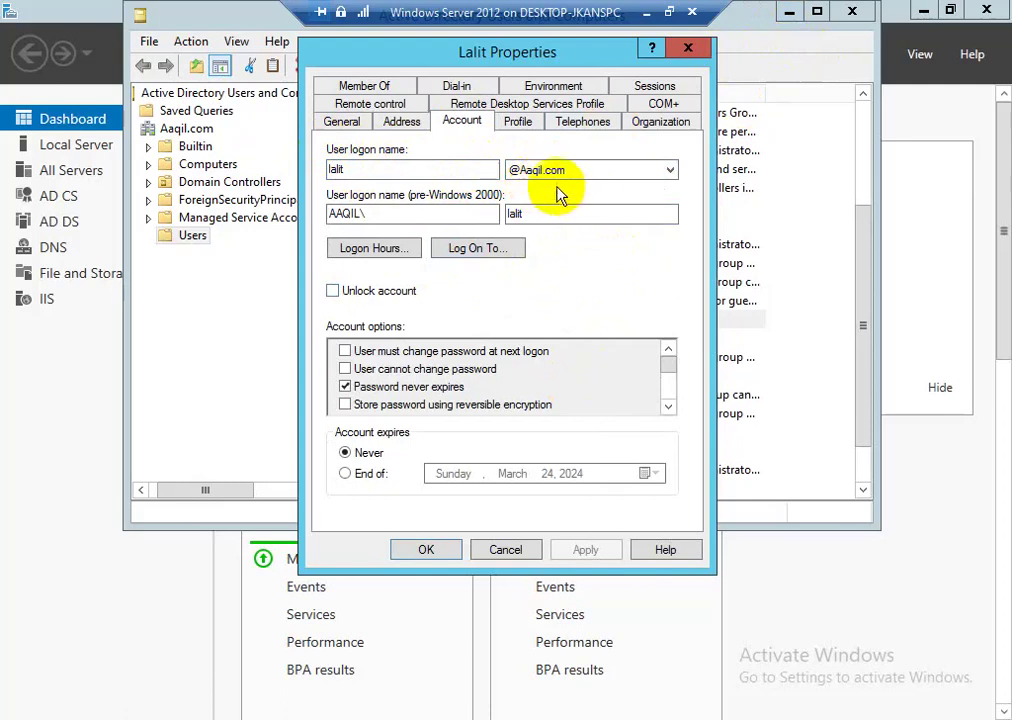
double_click(341, 170)
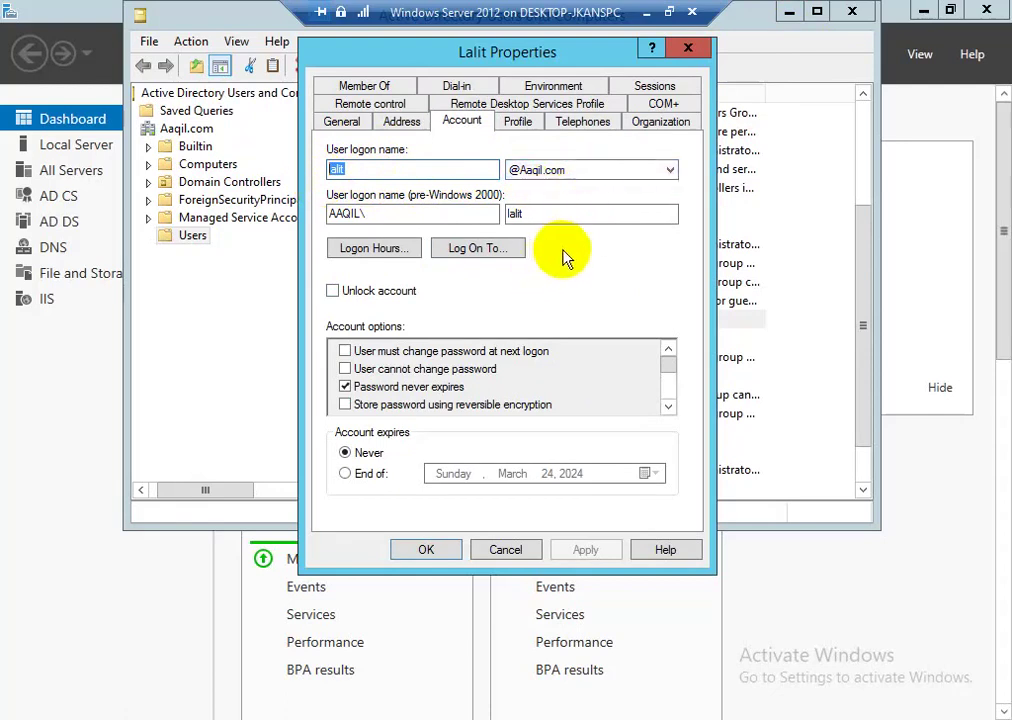
Switch back to ClearPass Policy Manager and review the strip username rule in the service's authentication settings.
left_click(669, 12)
left_click(629, 97)
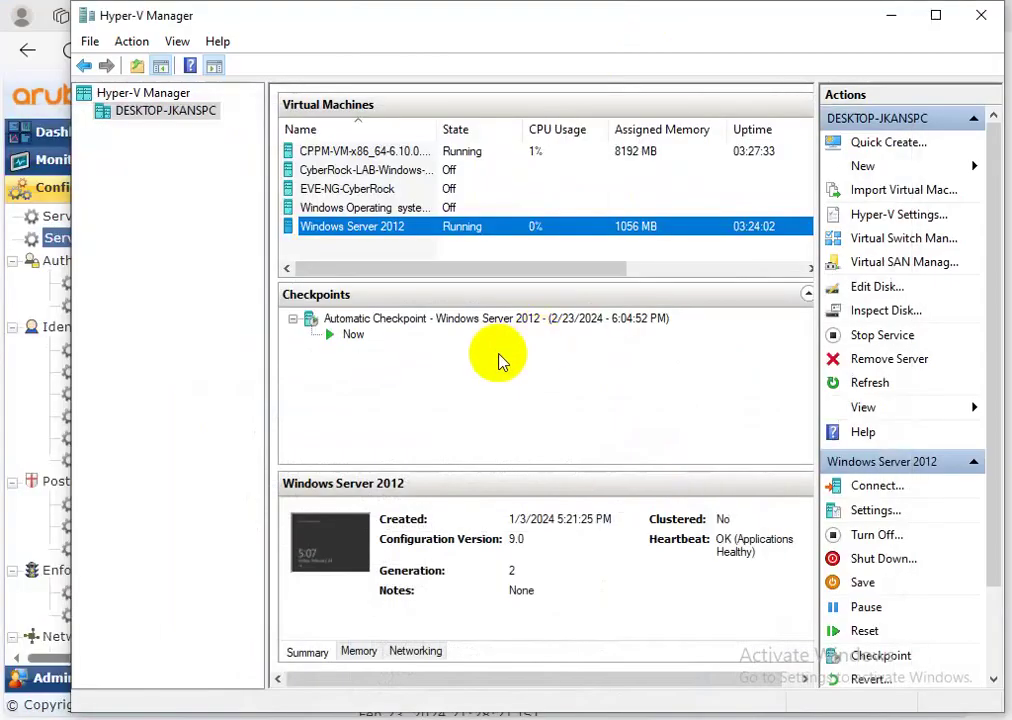
left_click(895, 25)
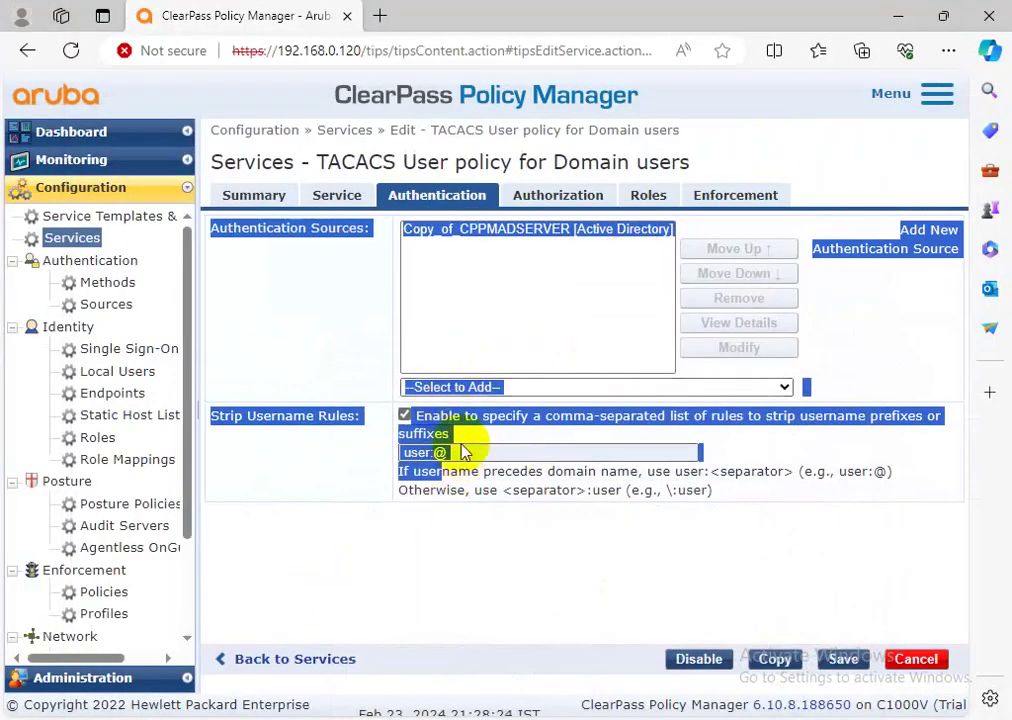
left_click(360, 468)
left_click_drag(452, 452, 380, 452)
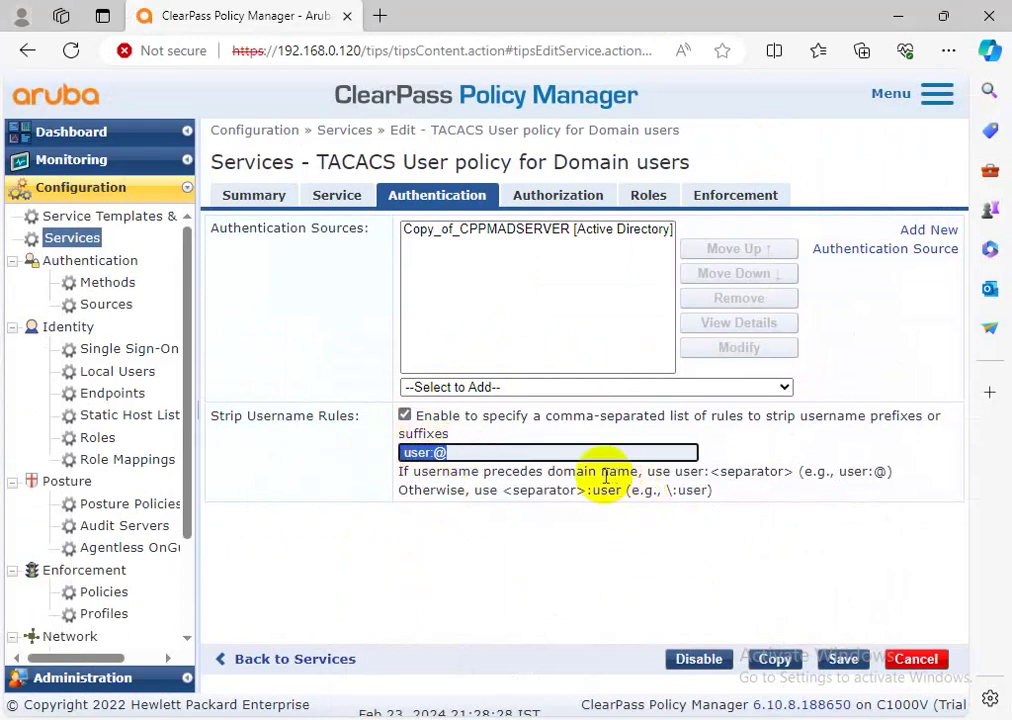
Add Copy_of_CPPMADSERVER [Active Directory] as an additional authorization source and save the service.
left_click(838, 660)
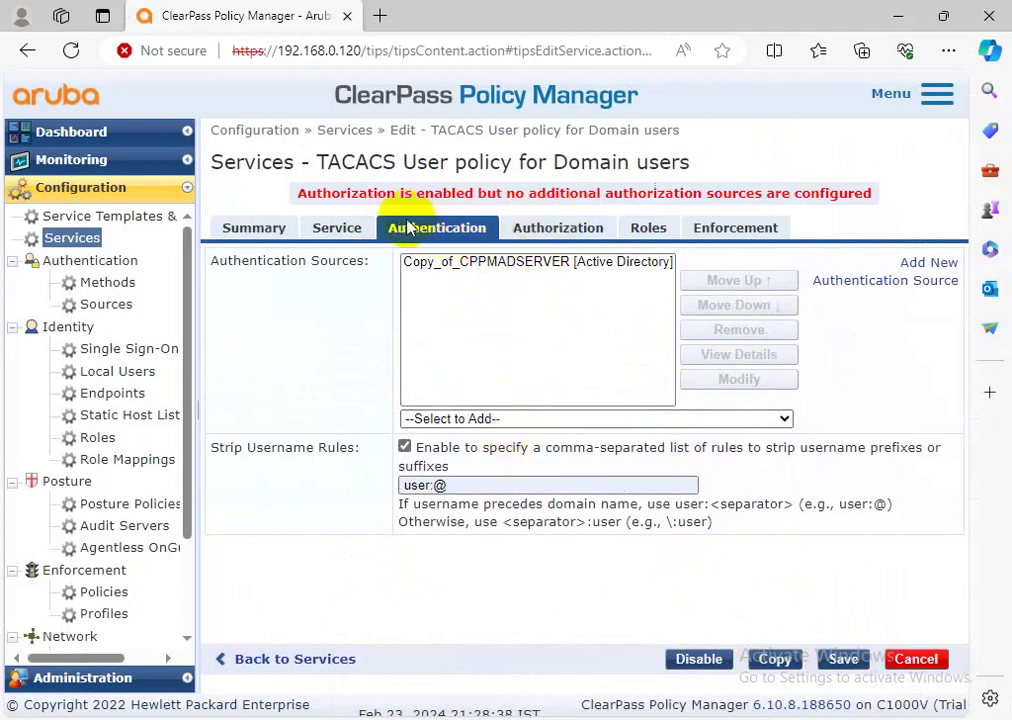
left_click(538, 231)
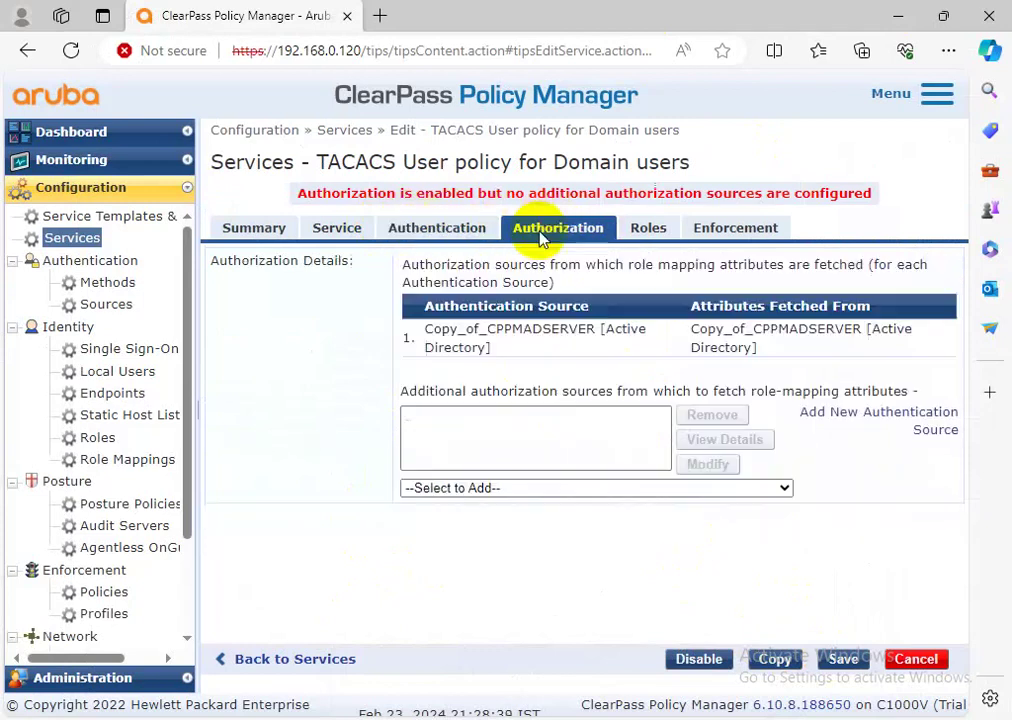
left_click(493, 490)
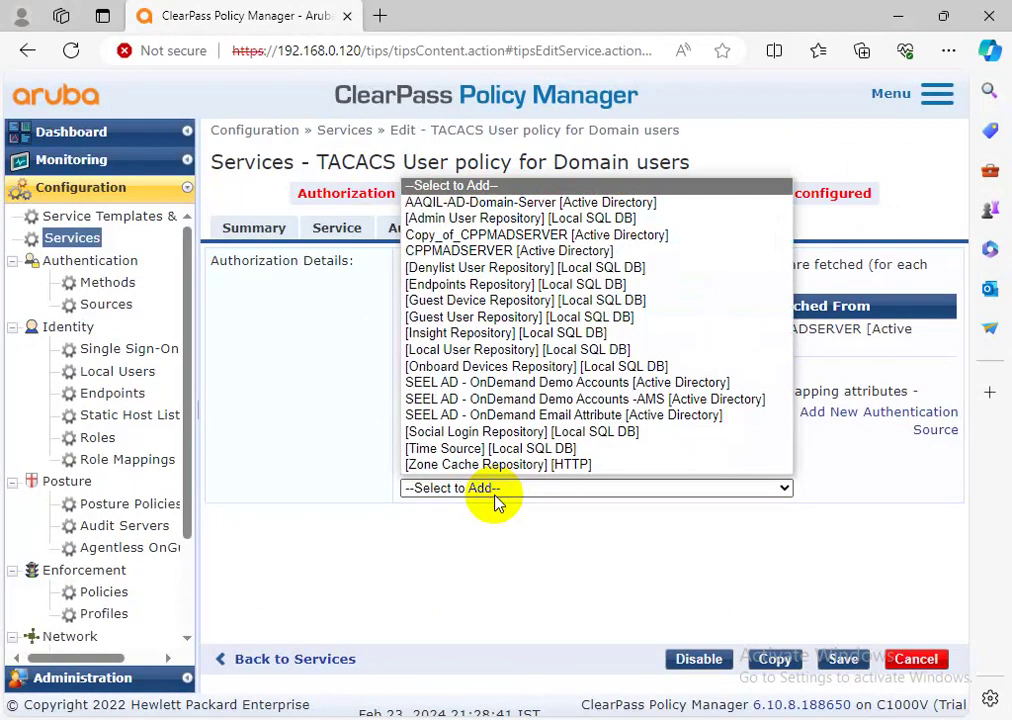
left_click(455, 234)
left_click(843, 662)
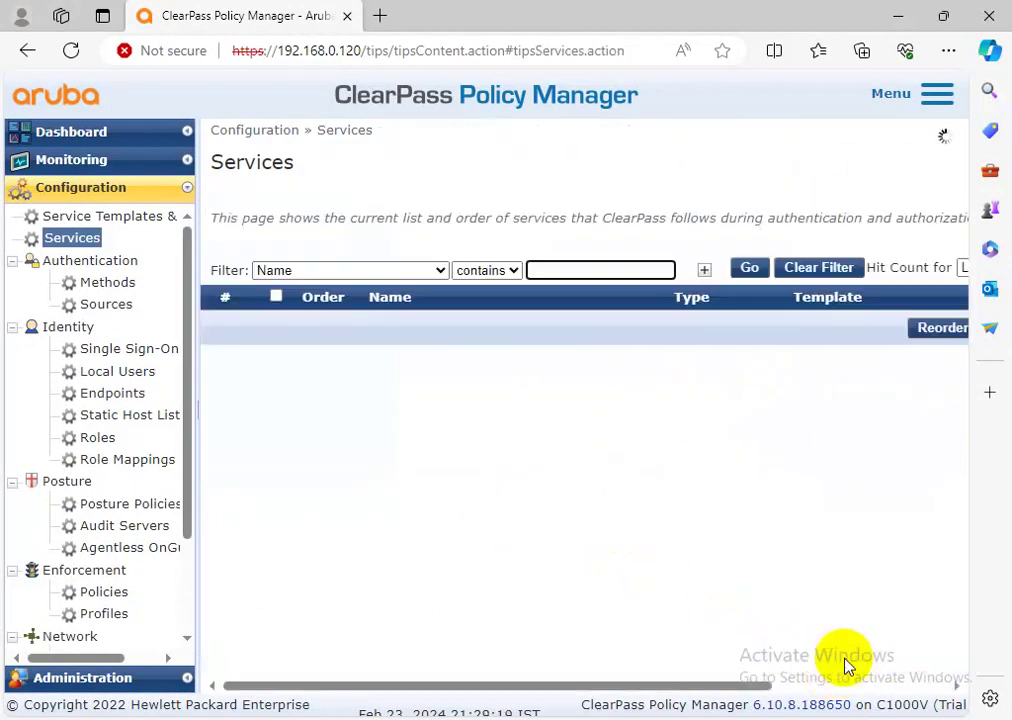
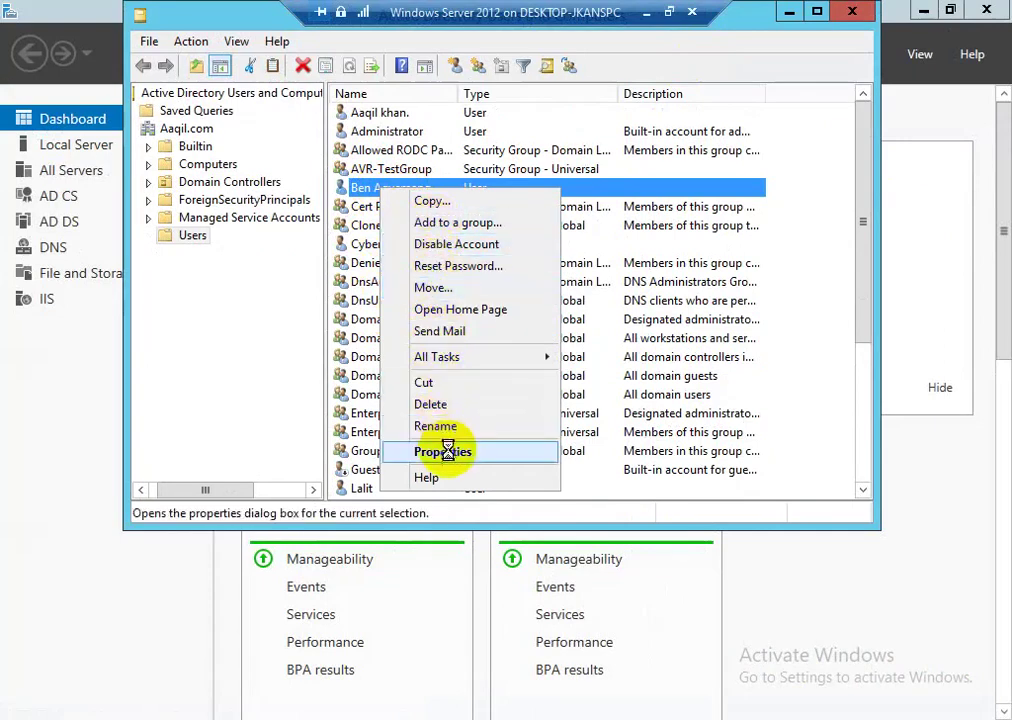
Replace the last name in the properties of the domain user listed below AVR-TestGroup and confirm the change.
left_click(443, 451)
left_click(478, 240)
double_click(452, 240)
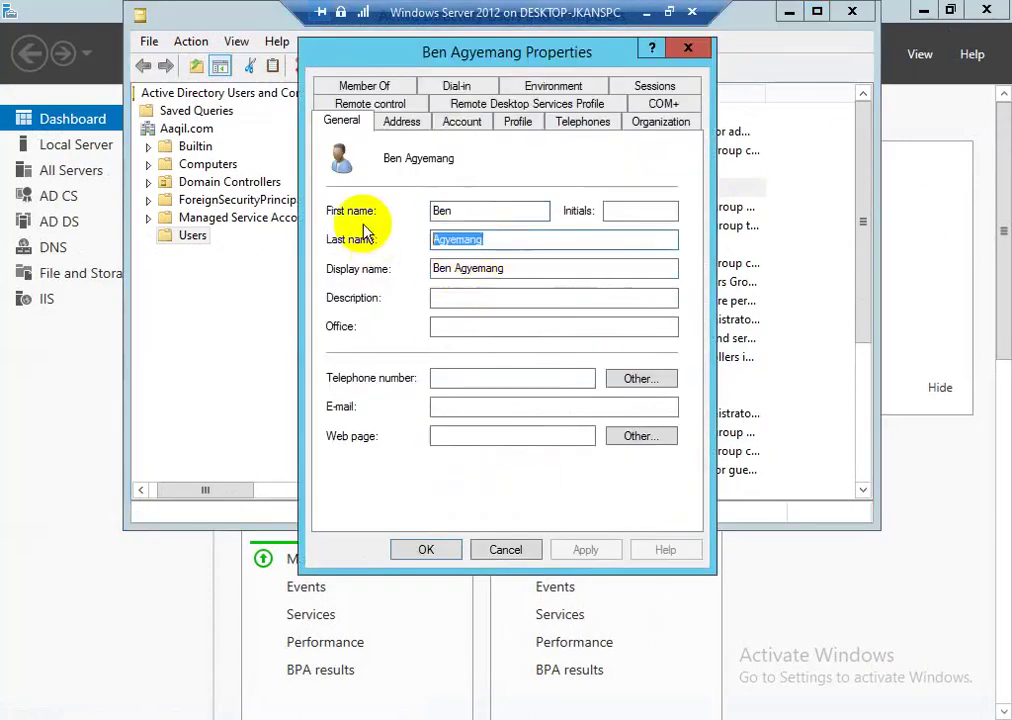
key("BackSpace")
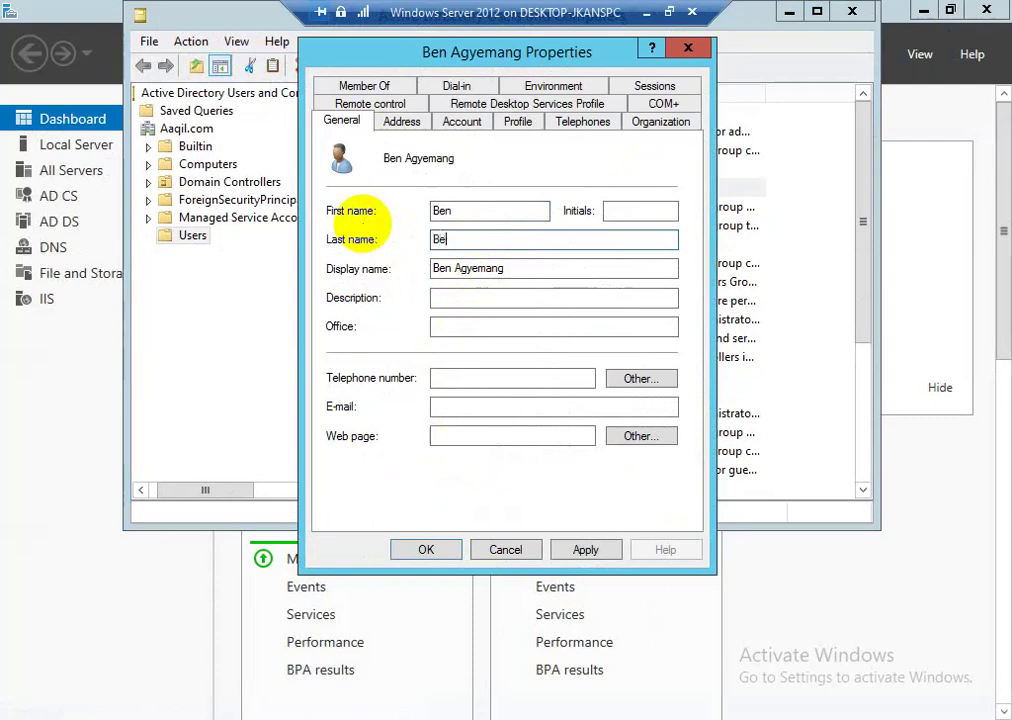
left_click(427, 550)
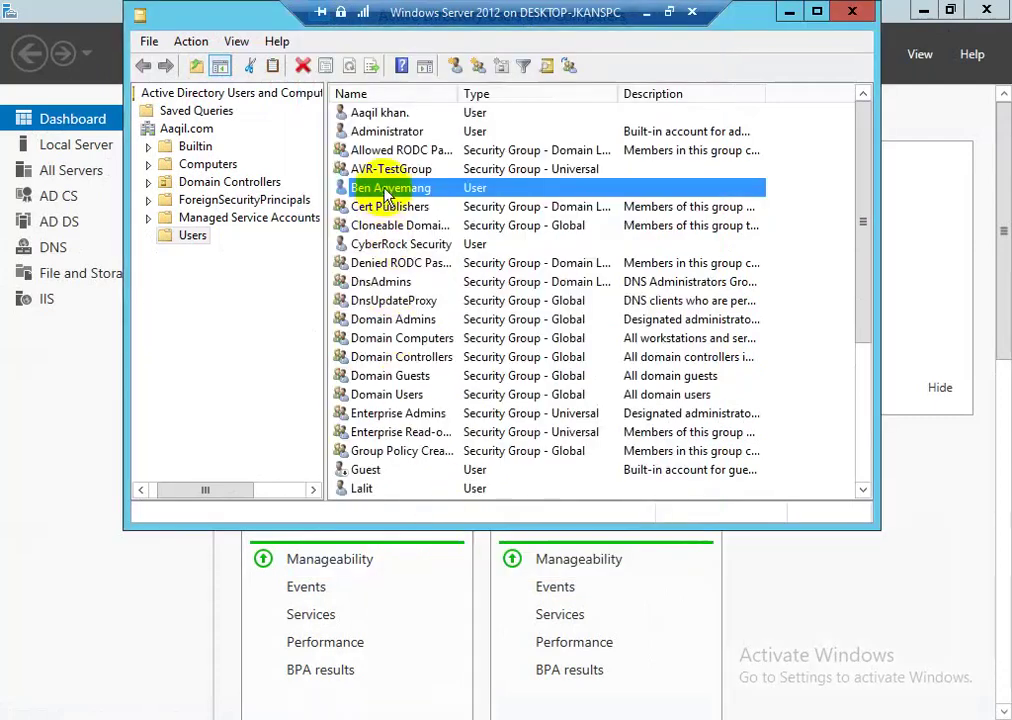
Reset the same domain user's password by entering and confirming the new account password.
left_click(412, 299)
right_click(406, 193)
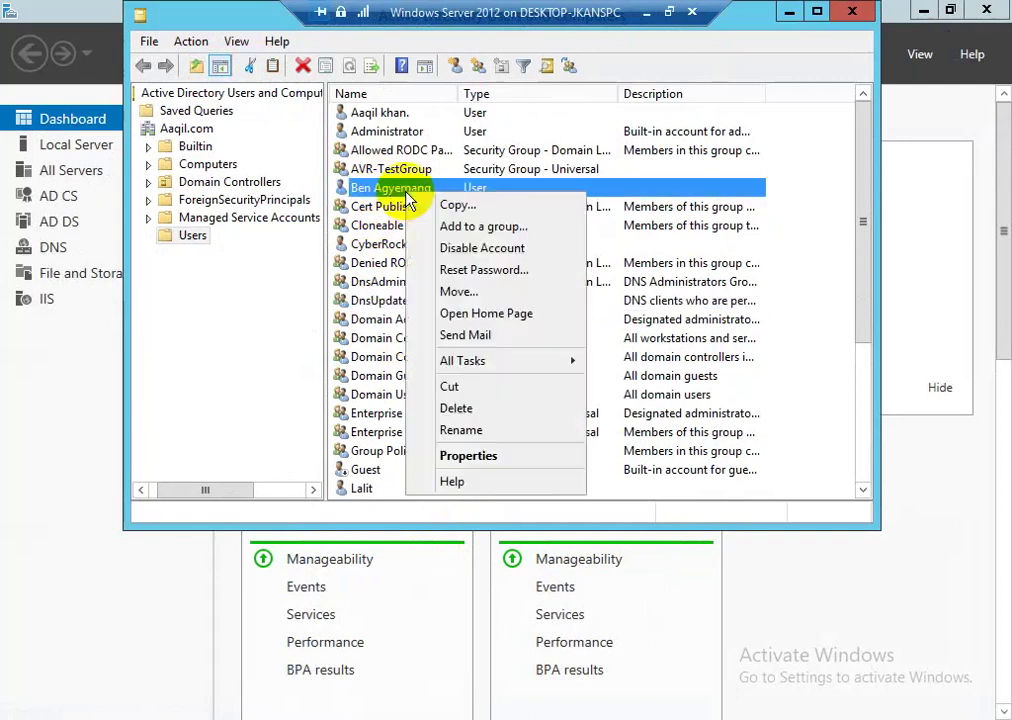
left_click(466, 271)
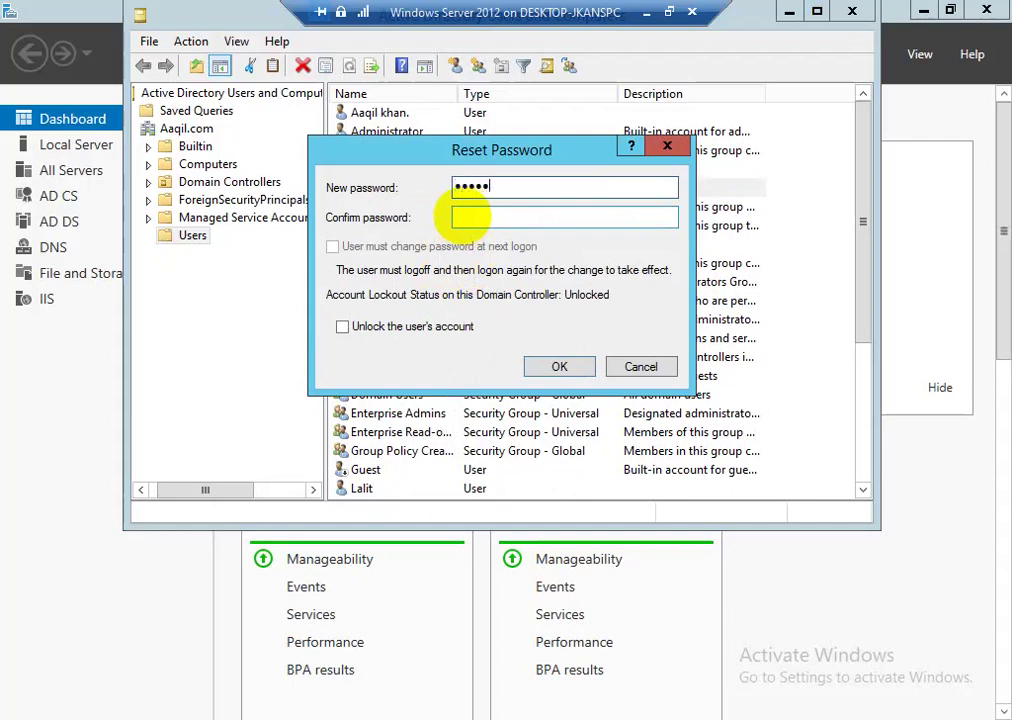
left_click(470, 212)
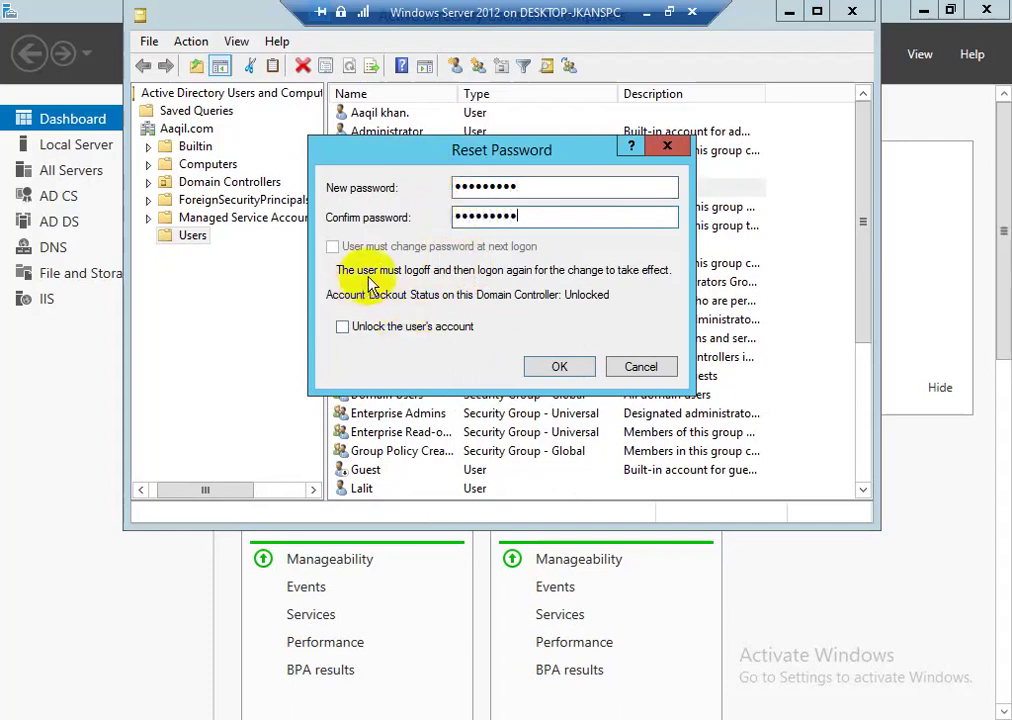
left_click(555, 368)
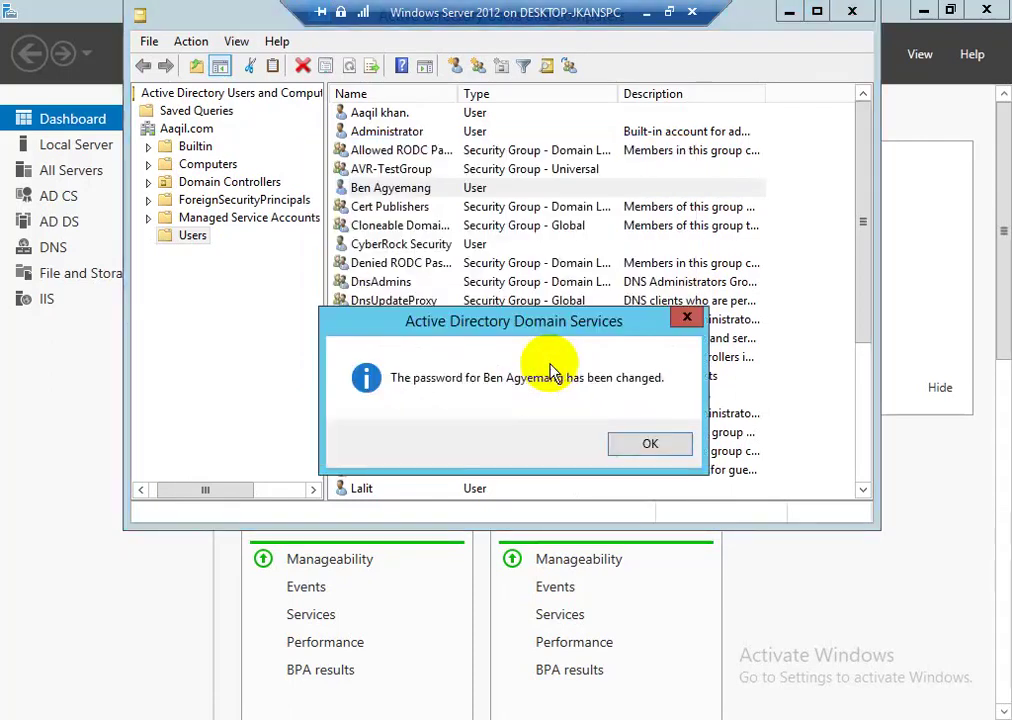
left_click(645, 452)
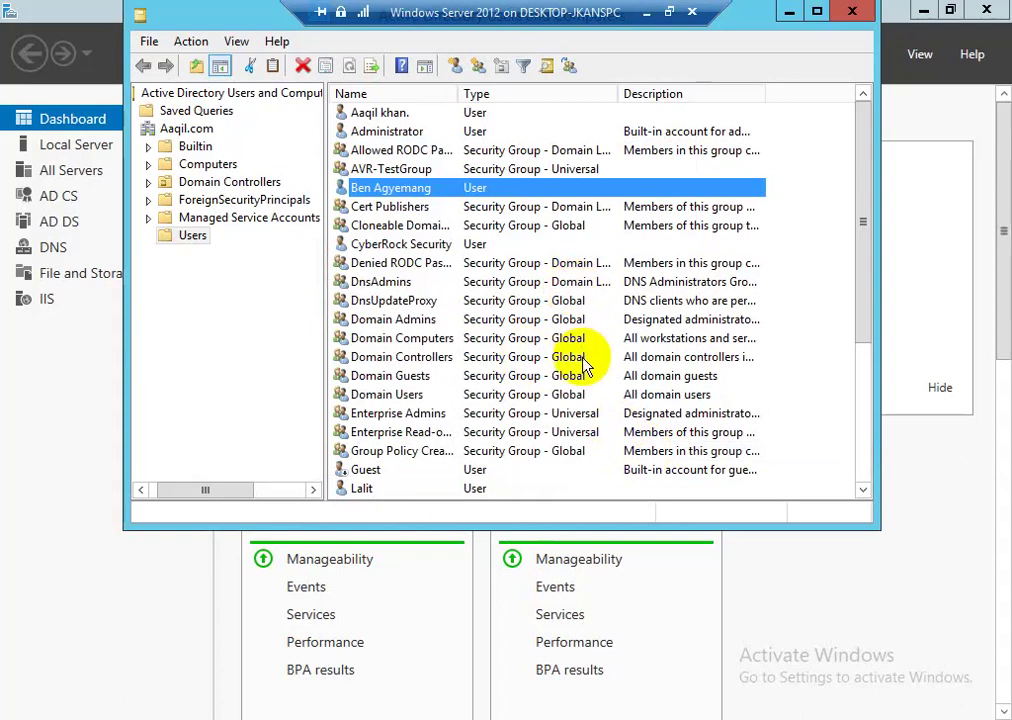
Open a command prompt on the server and run gpupdate to refresh the group policy.
key("super+r")
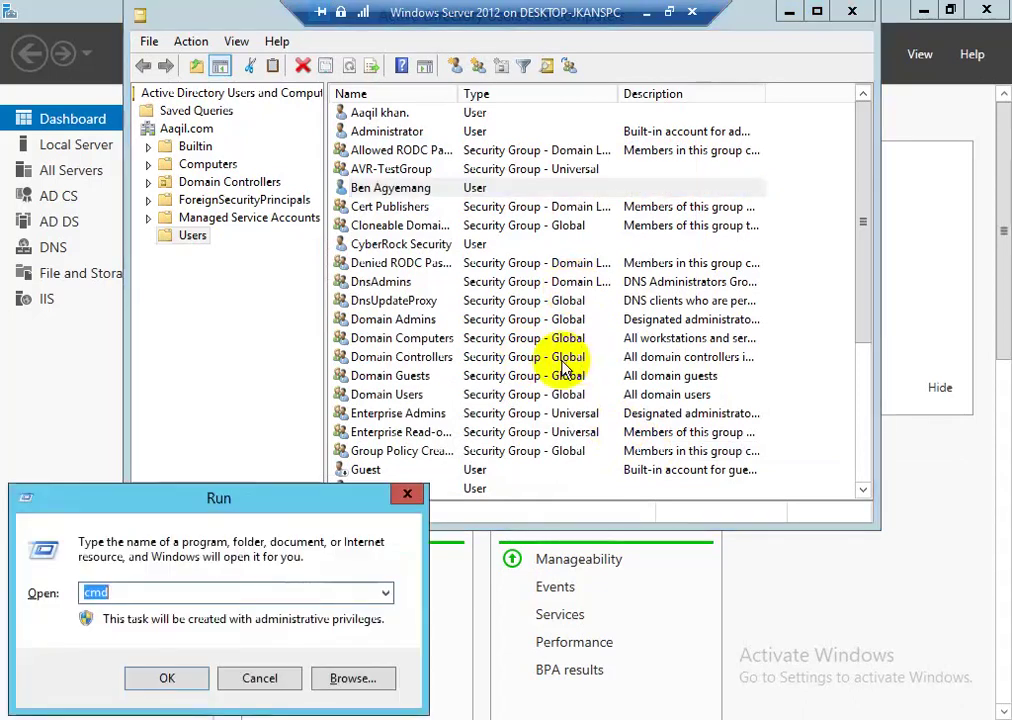
key("Return")
type("gpupda")
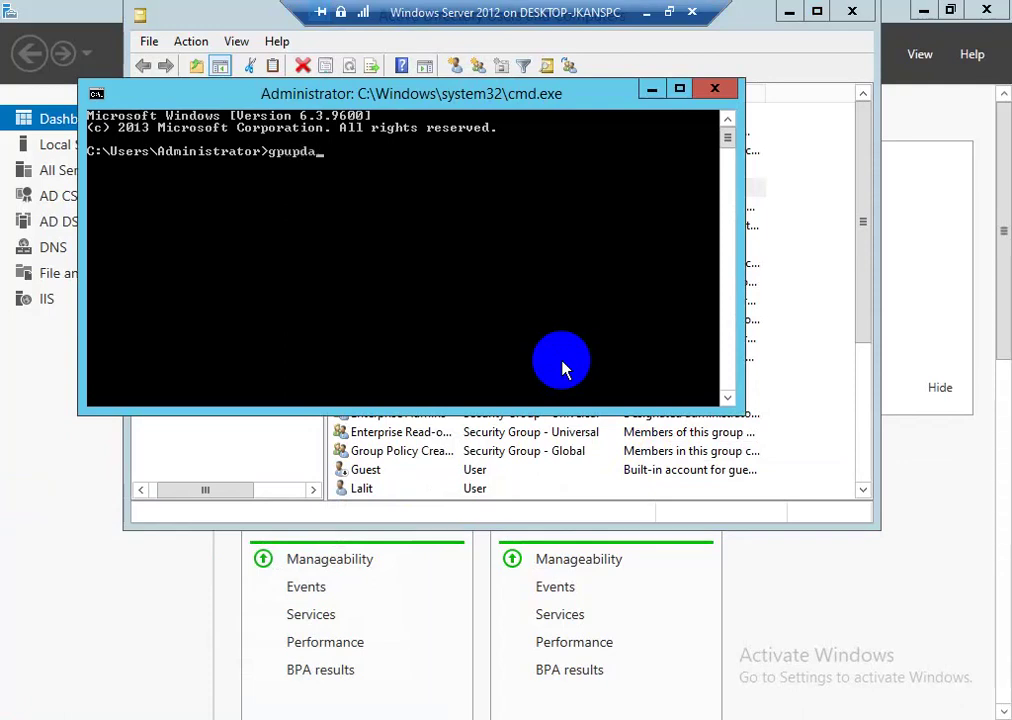
type("te")
key("Return")
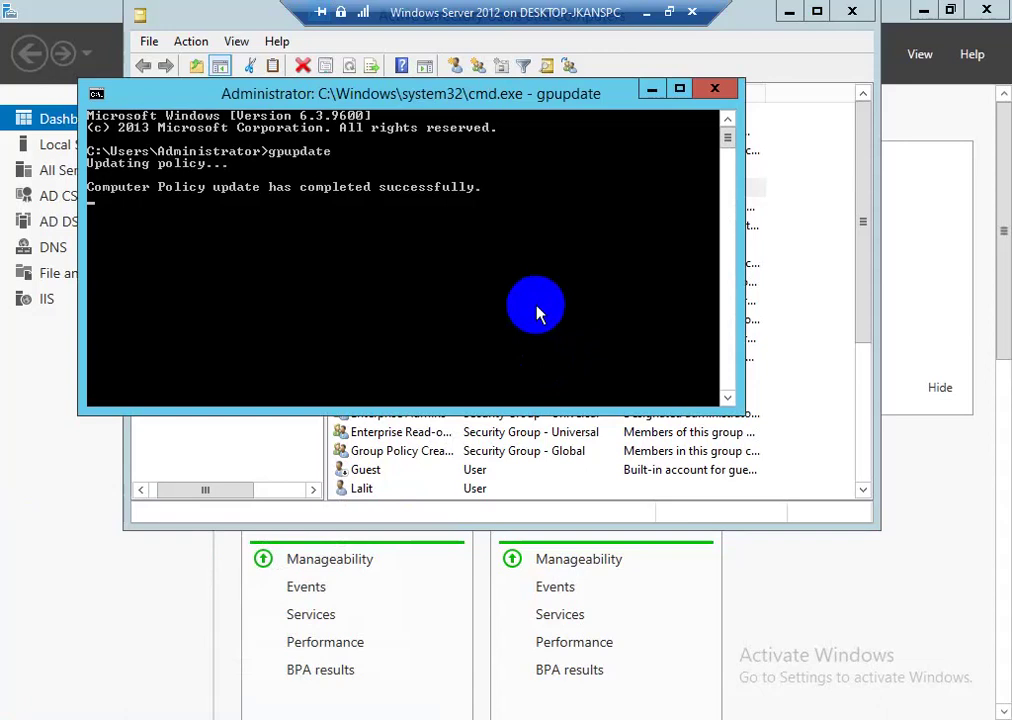
Switch to the ClearPass login page in the browser and try to log in with the domain user's username and account password.
left_click(646, 13)
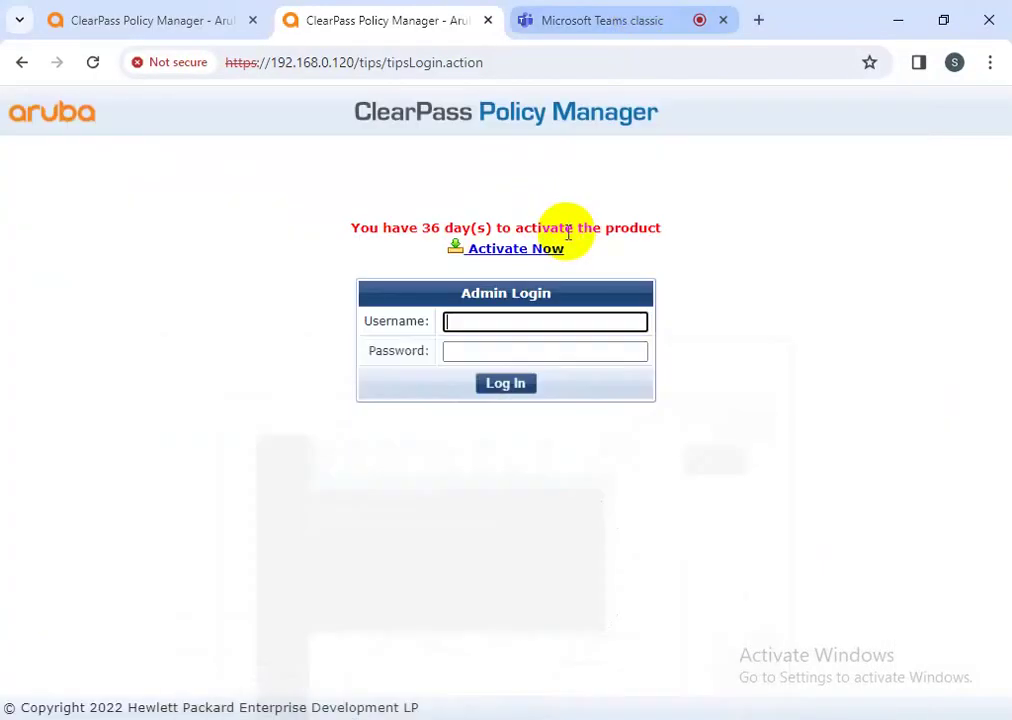
left_click(525, 319)
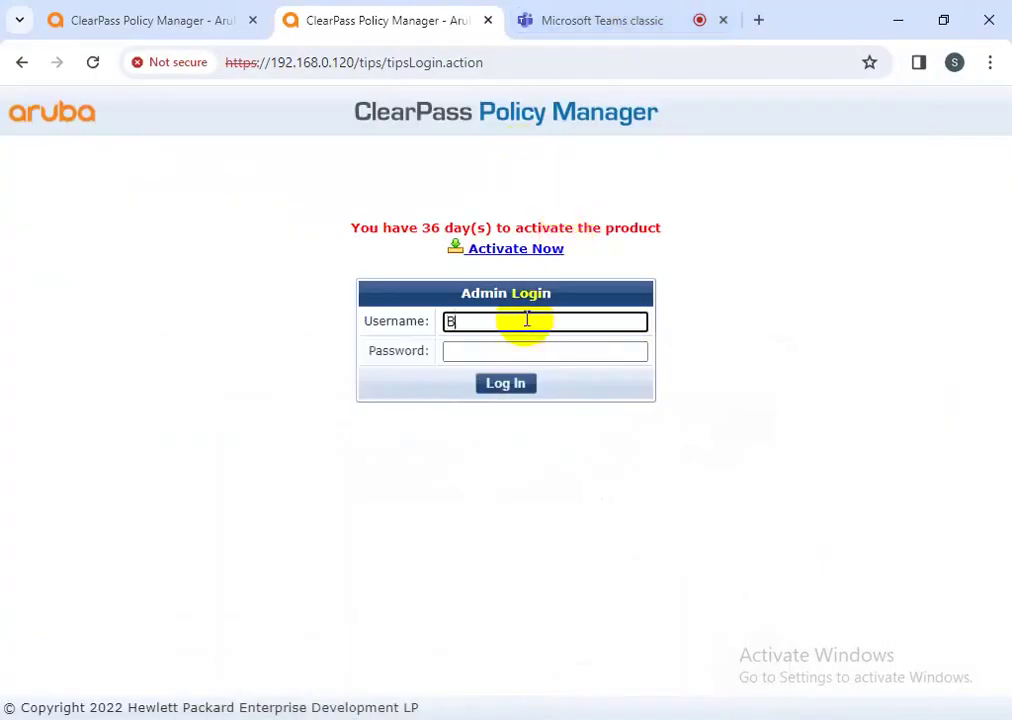
key("Tab")
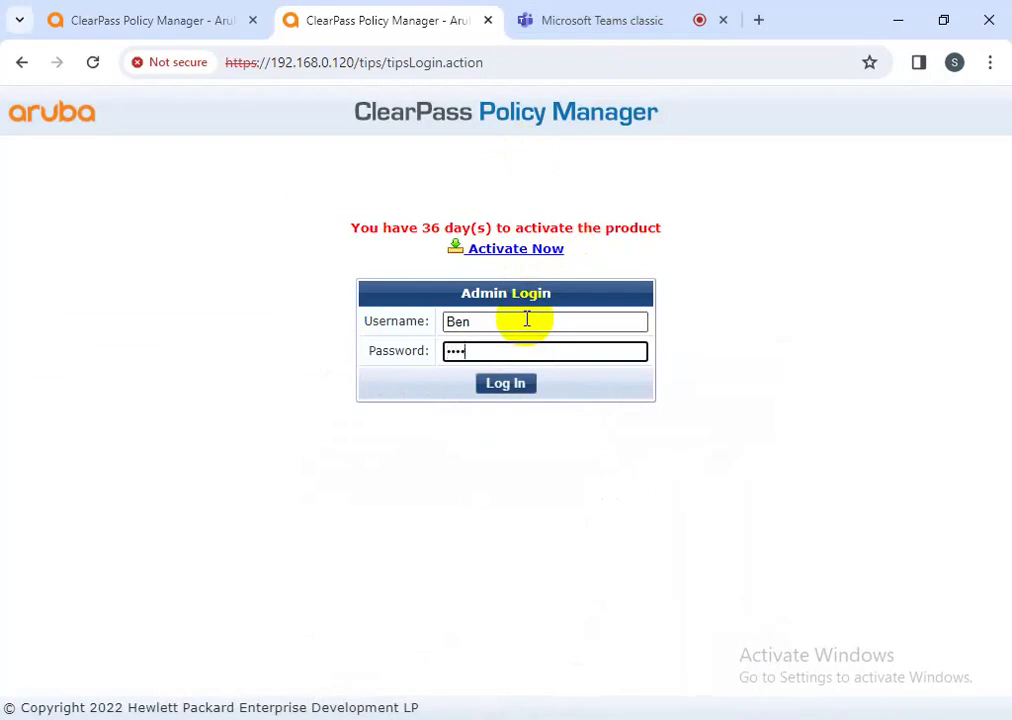
key("Return")
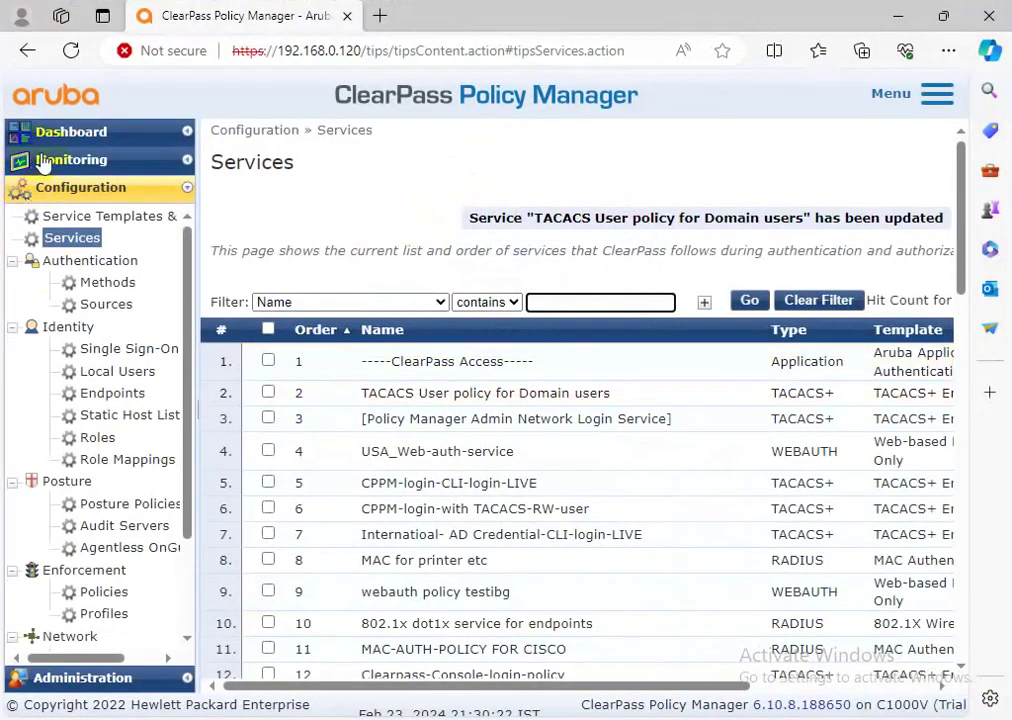
Open the newest TACACS+ request in Access Tracker and examine its request details, matched service and applied enforcement profile.
left_click(24, 160)
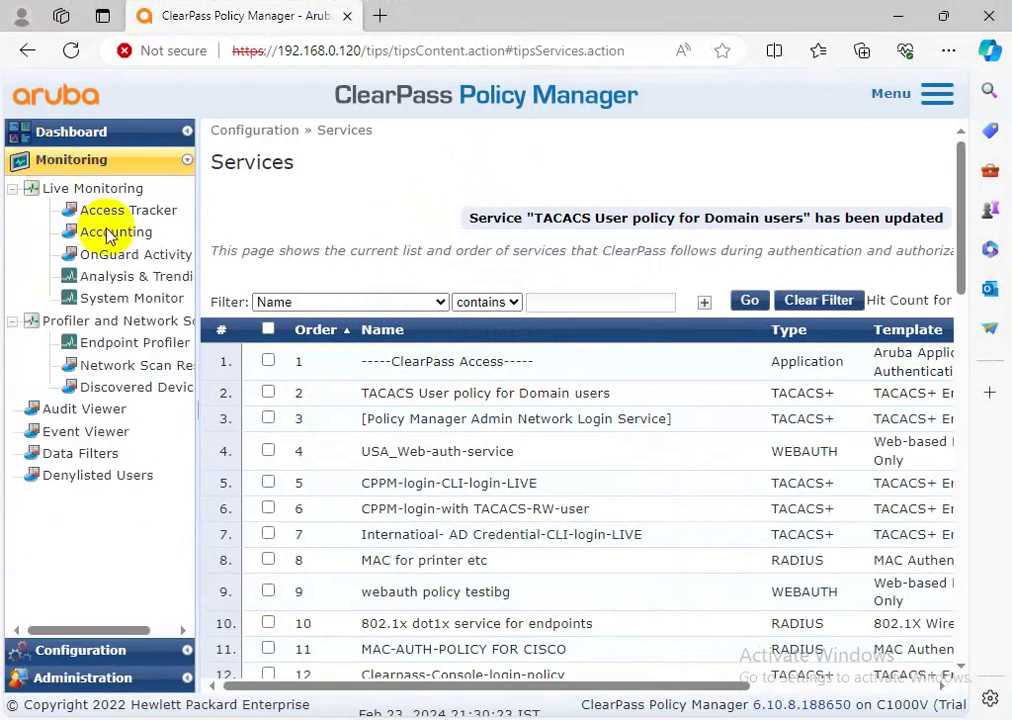
left_click(105, 211)
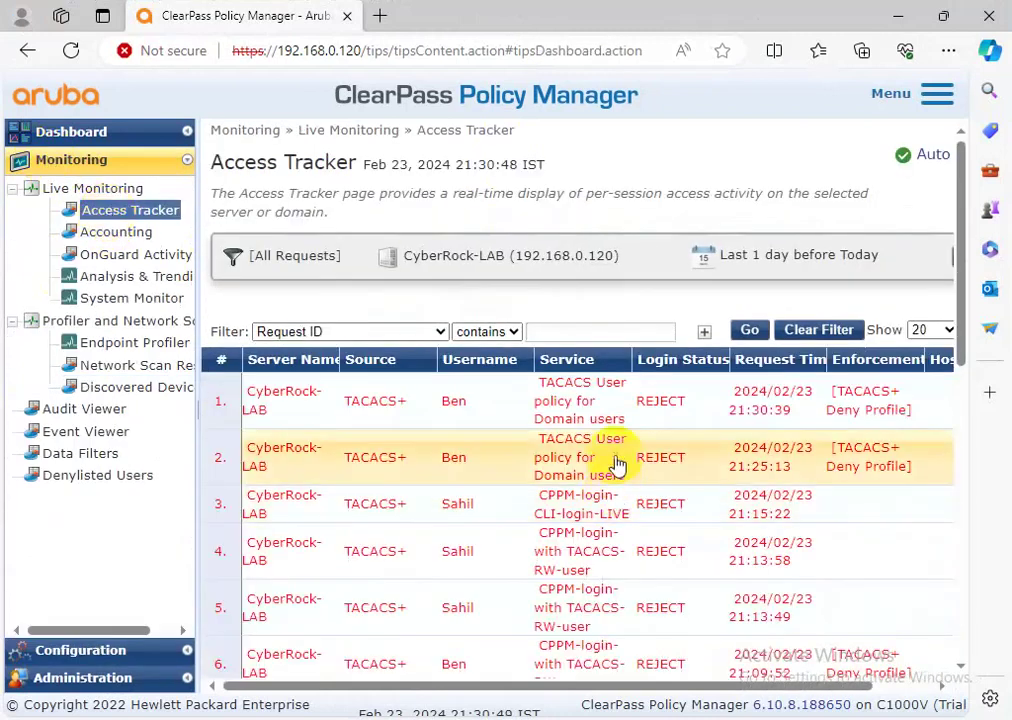
left_click(596, 408)
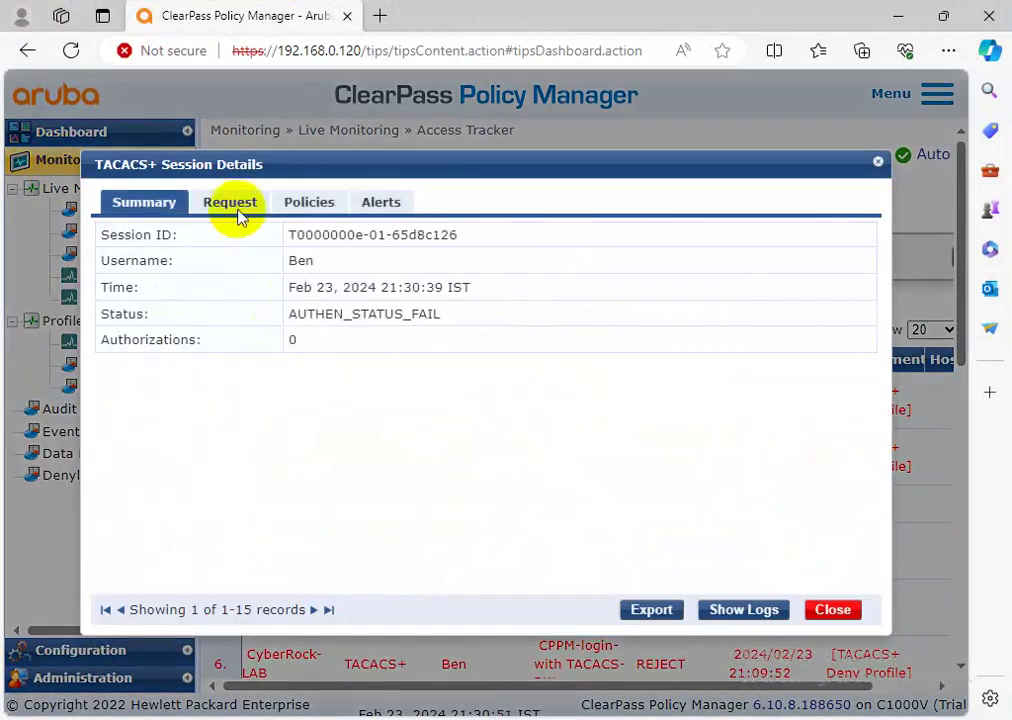
left_click(237, 210)
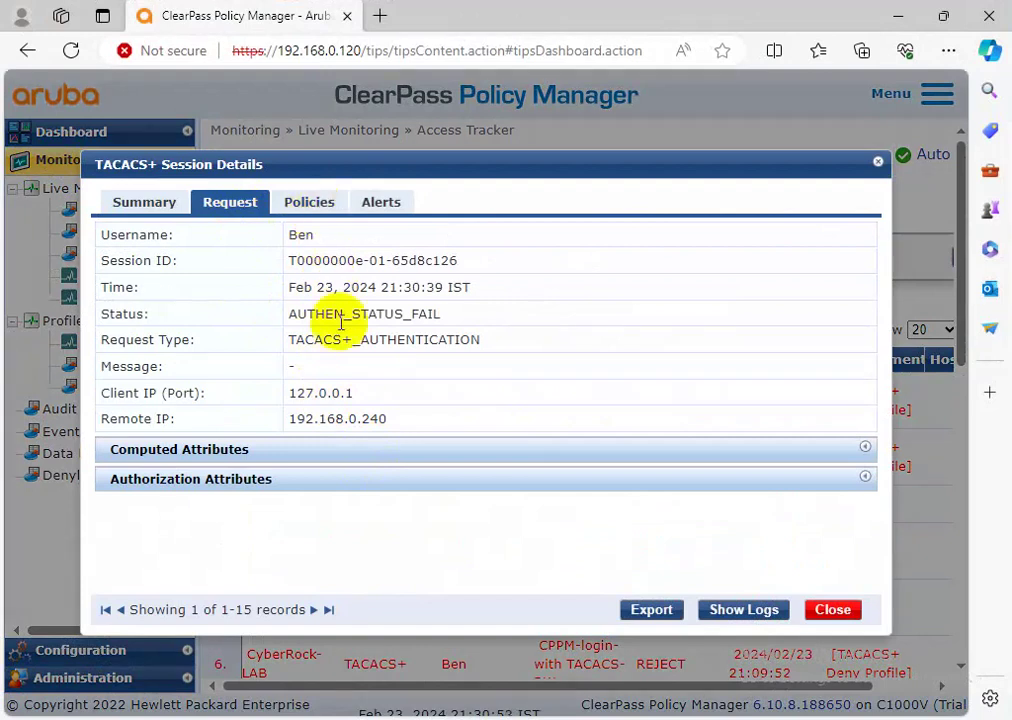
left_click(311, 202)
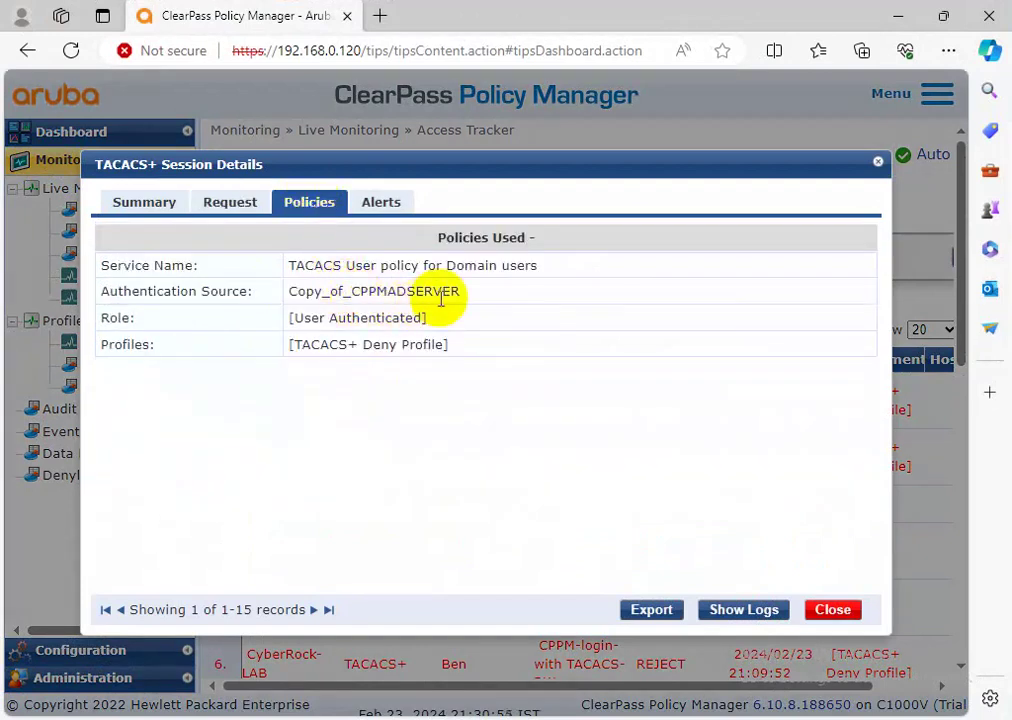
left_click_drag(549, 271, 271, 270)
left_click_drag(463, 348, 260, 346)
mouse_move(355, 205)
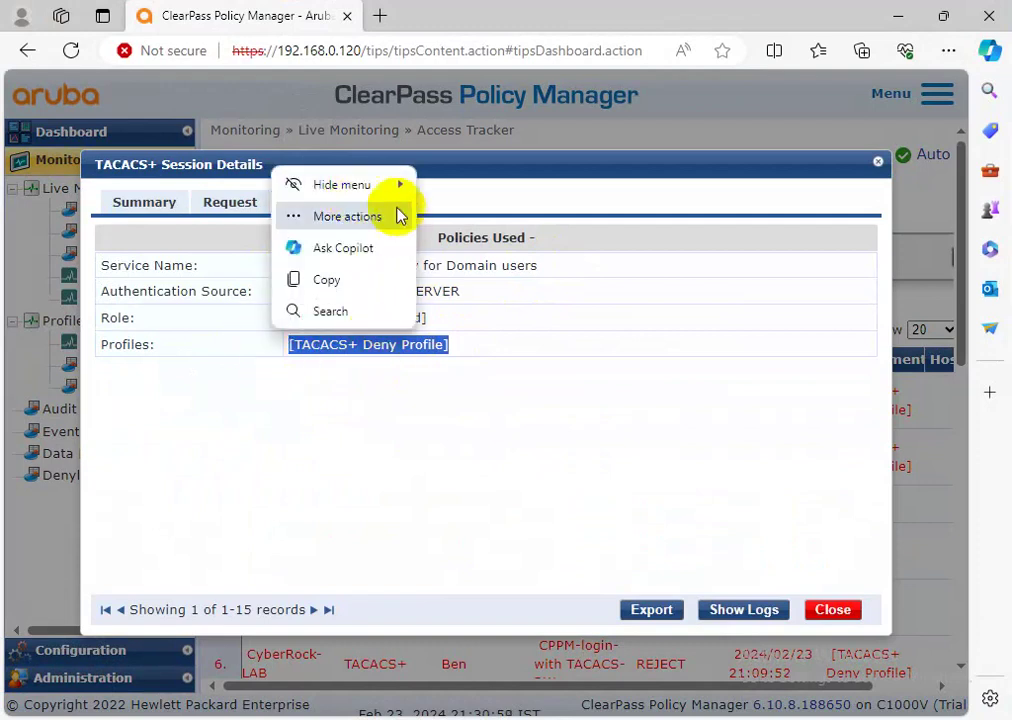
Read the error code and TACACS server alert of the rejected request, and close the session details.
left_click(380, 203)
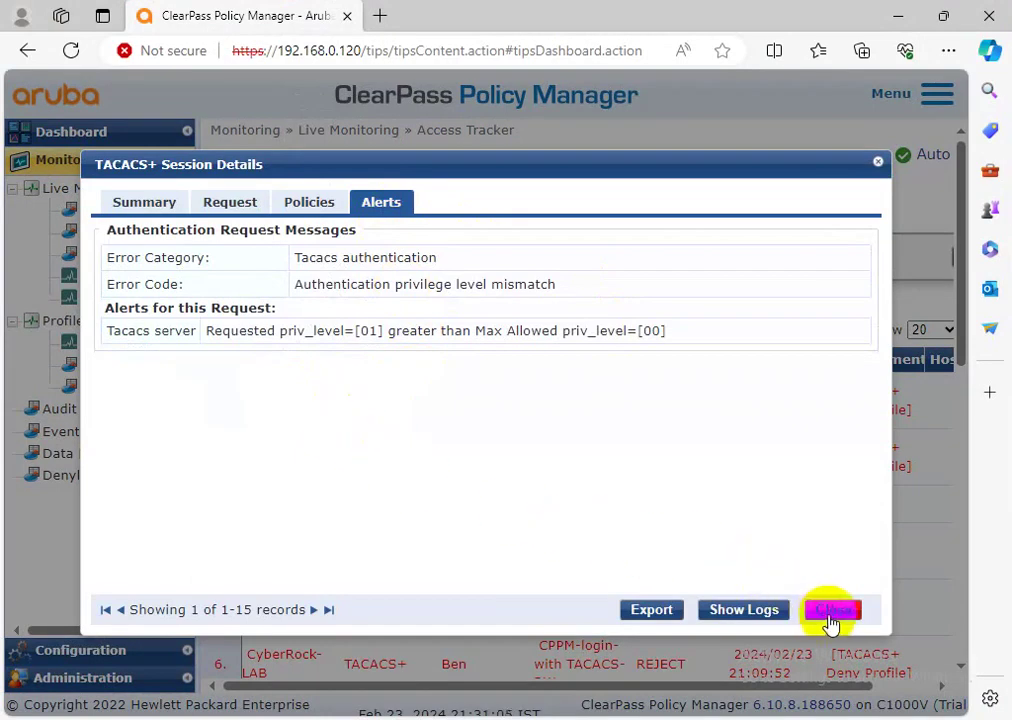
left_click_drag(107, 330, 670, 333)
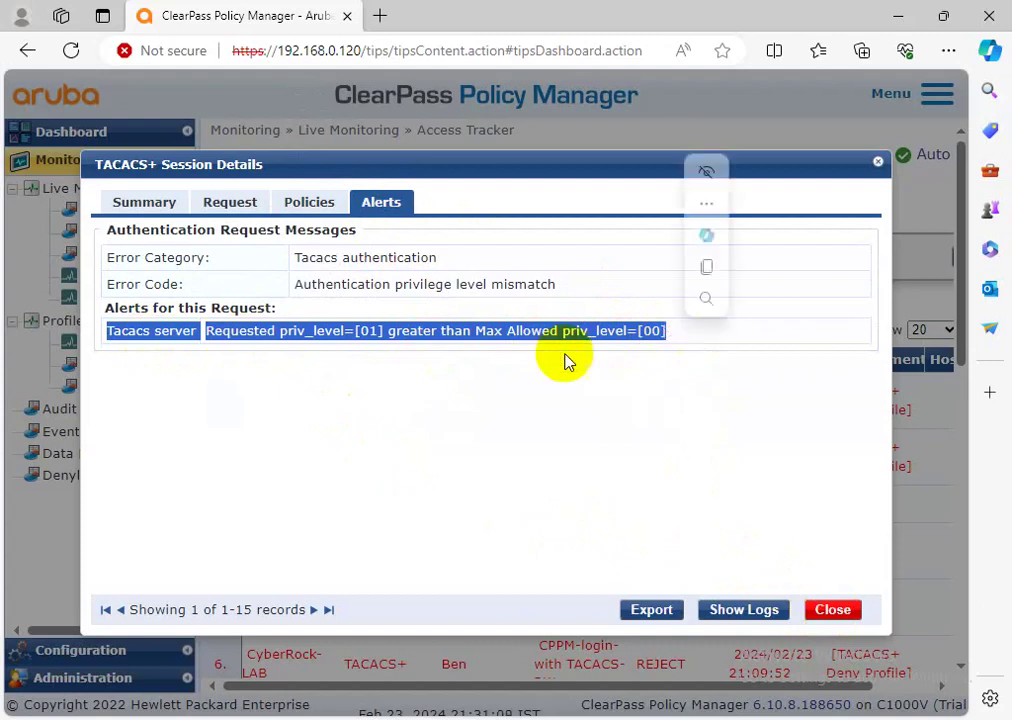
left_click_drag(291, 285, 567, 290)
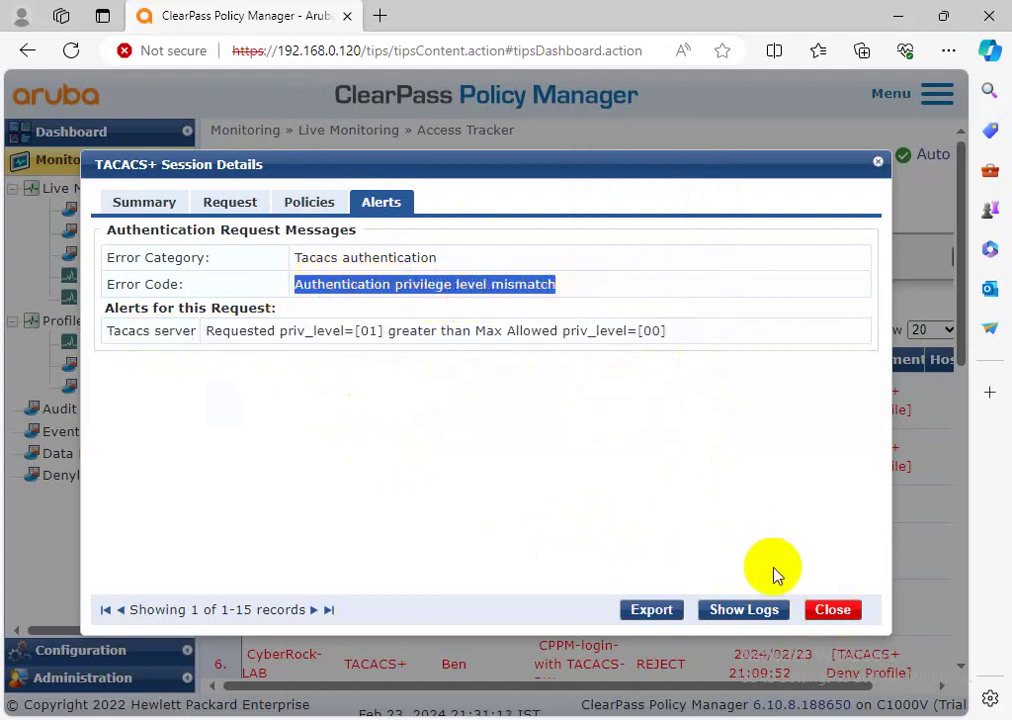
left_click(833, 609)
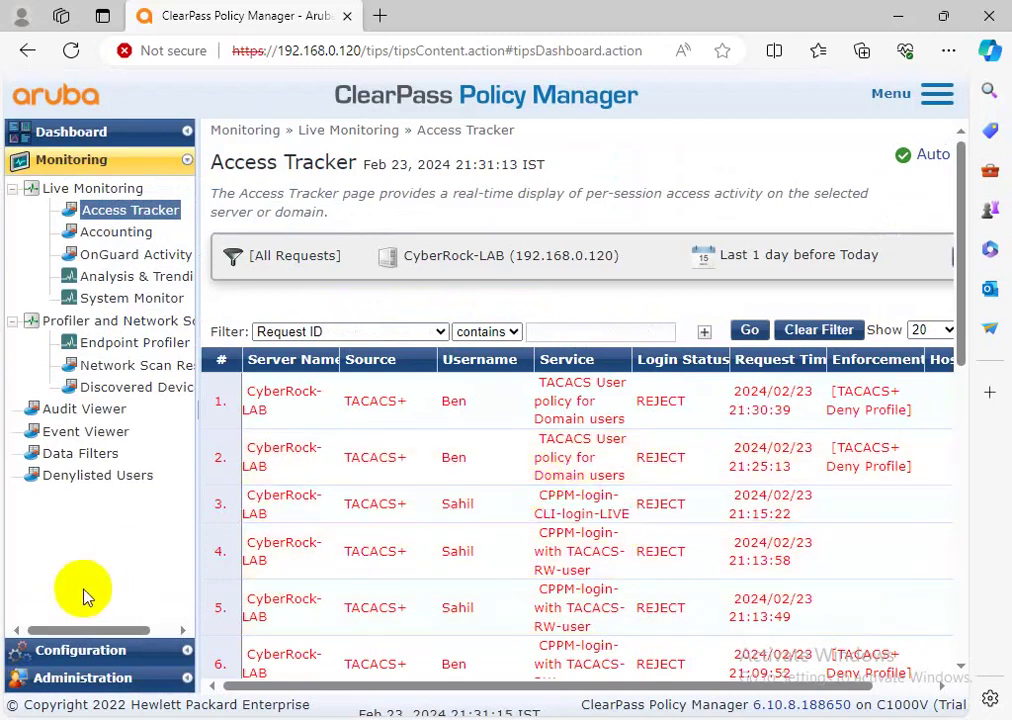
Filter the enforcement policies by "domain", examine the Copy_of_CPPMADSERVER Groups rule and its profile in Domain-user-policy, and exit without saving.
left_click(80, 650)
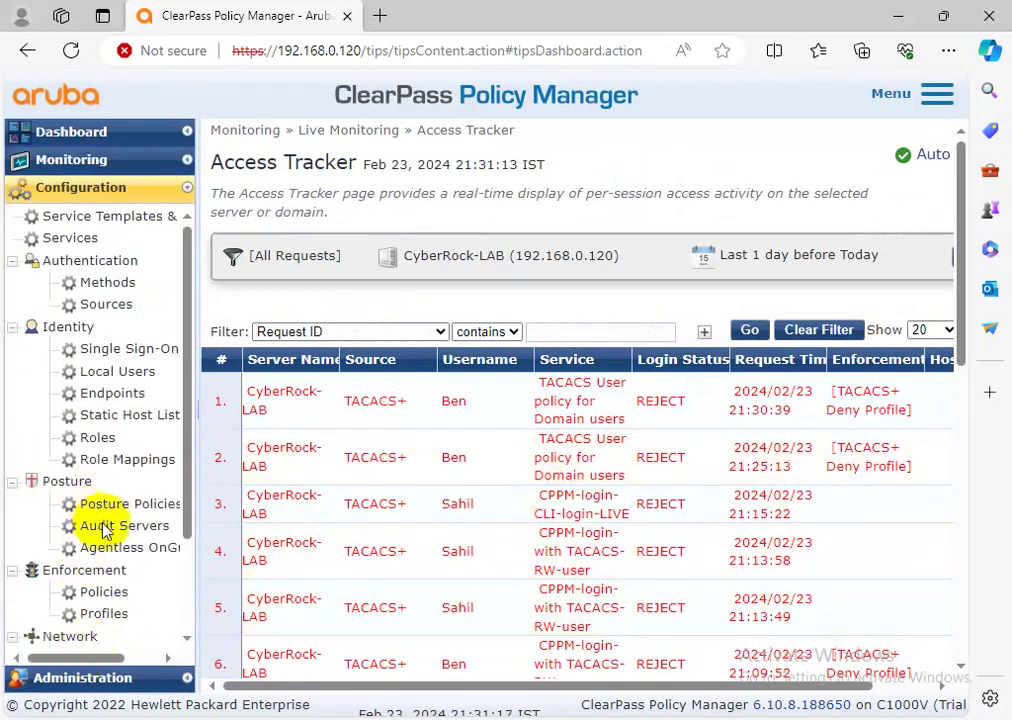
left_click(115, 617)
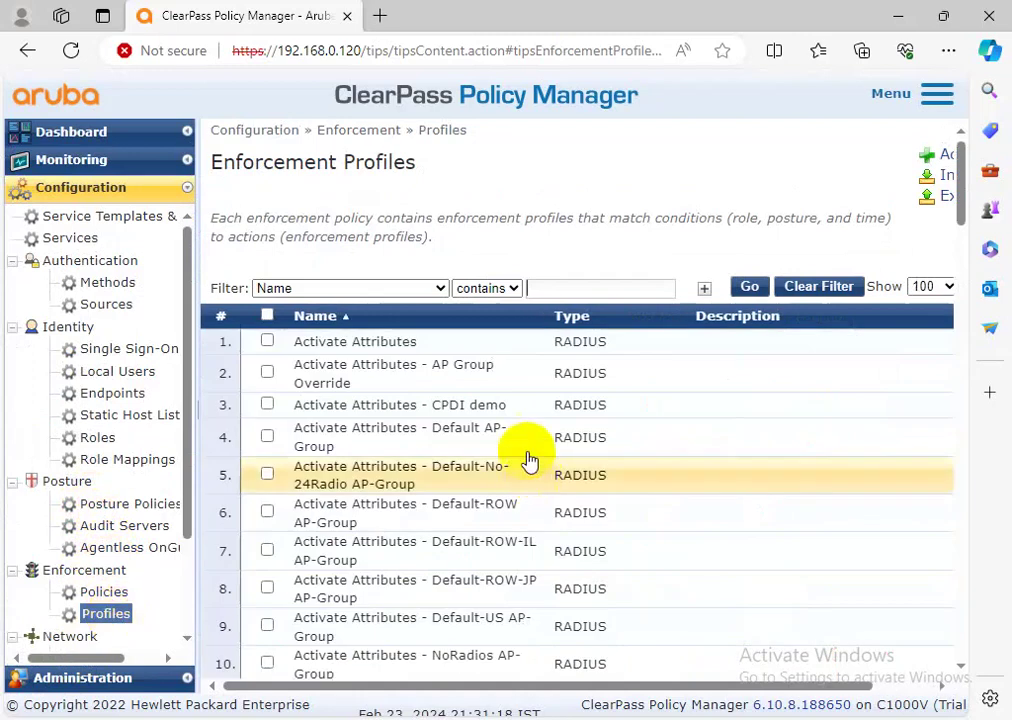
left_click(104, 592)
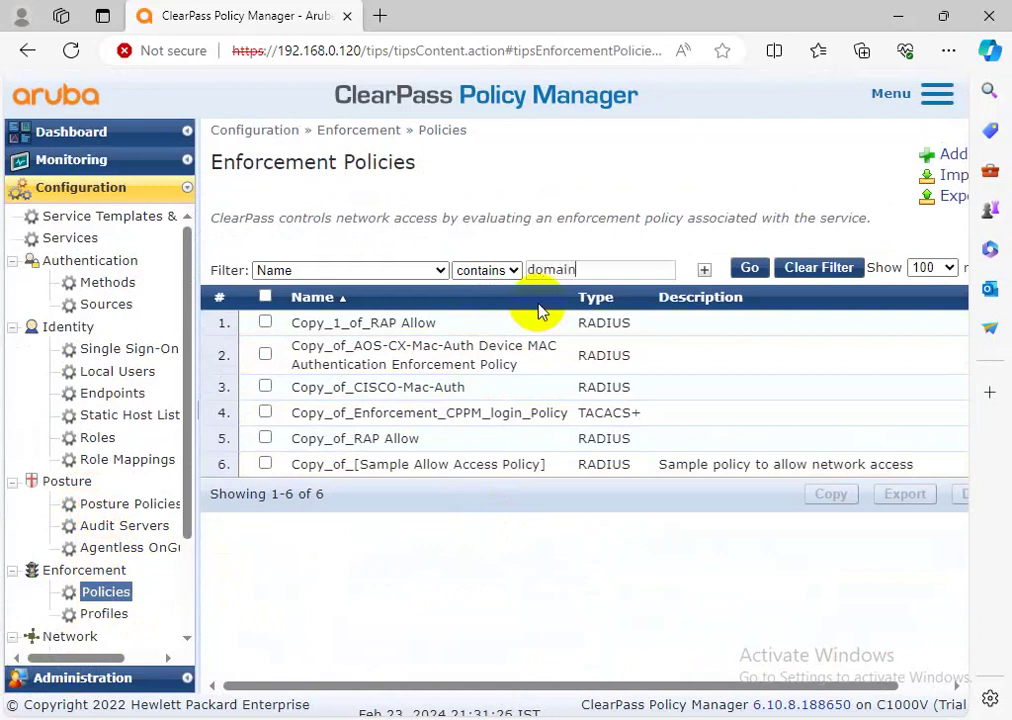
key("Return")
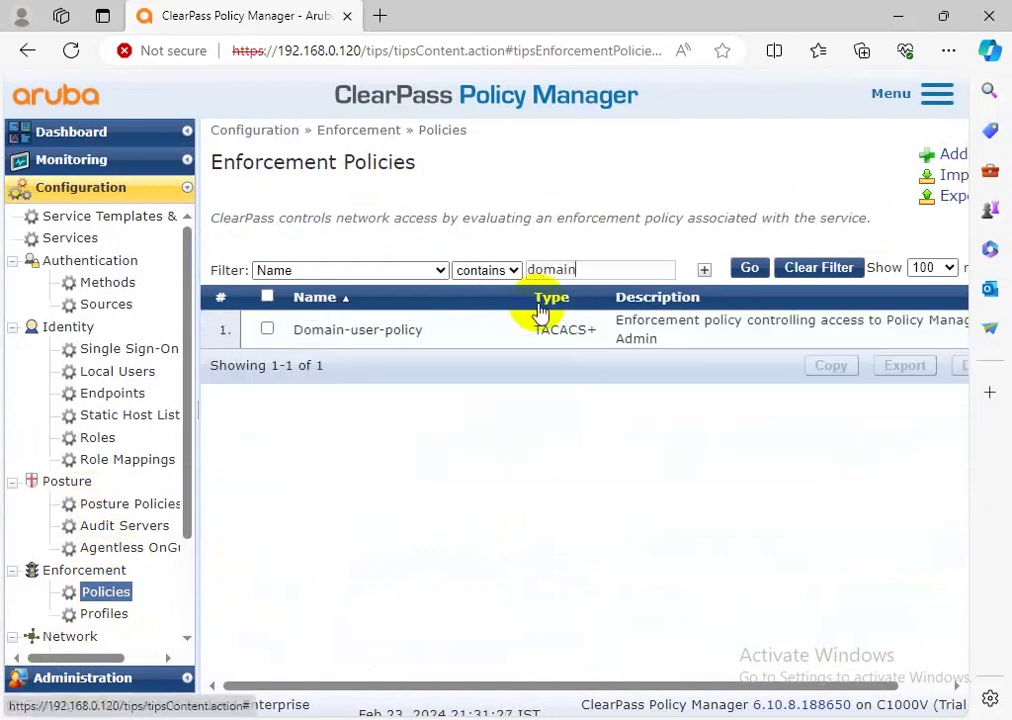
left_click(497, 337)
scroll(553, 486, "down", 3)
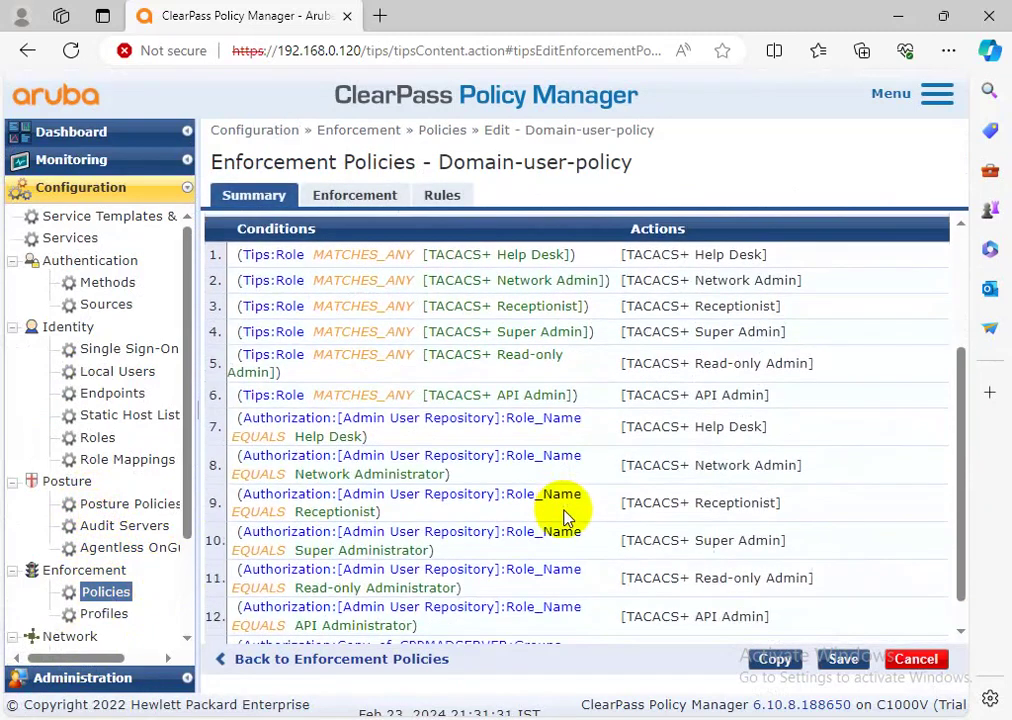
left_click_drag(790, 624, 618, 630)
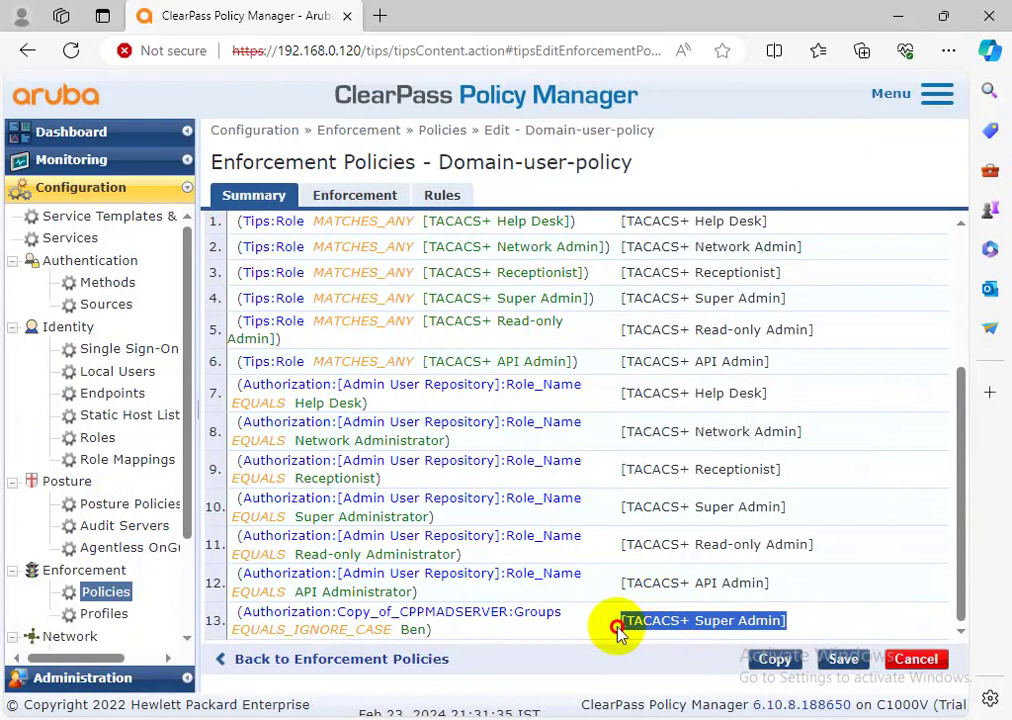
left_click_drag(618, 630, 610, 614)
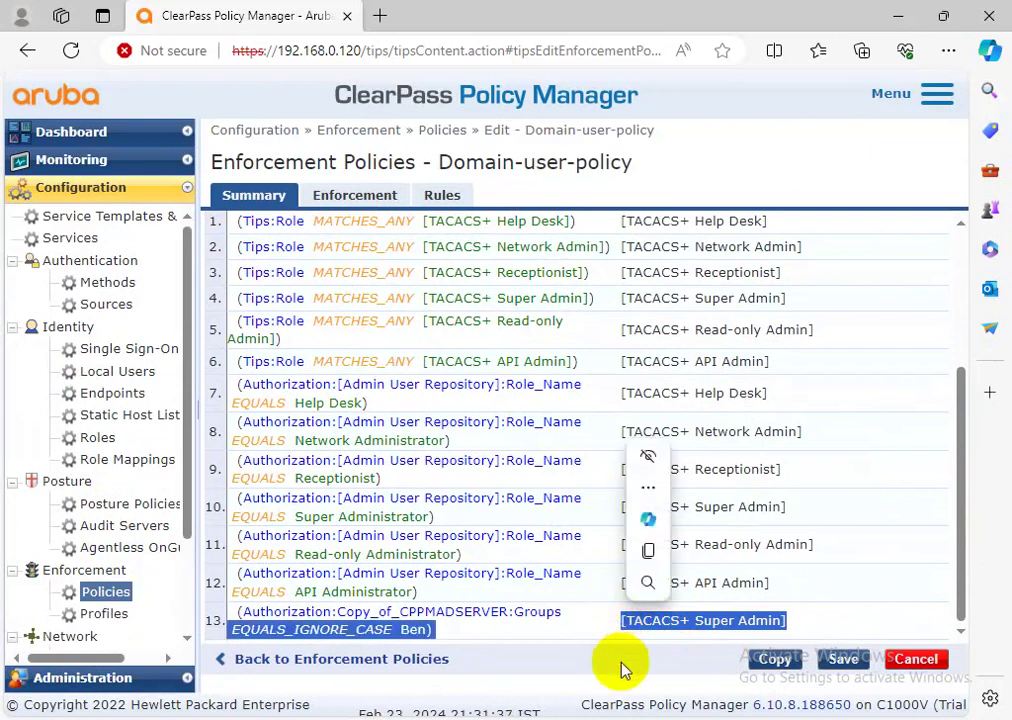
left_click(918, 663)
Clear the name filter and look through the full list of enforcement policies.
left_click(805, 267)
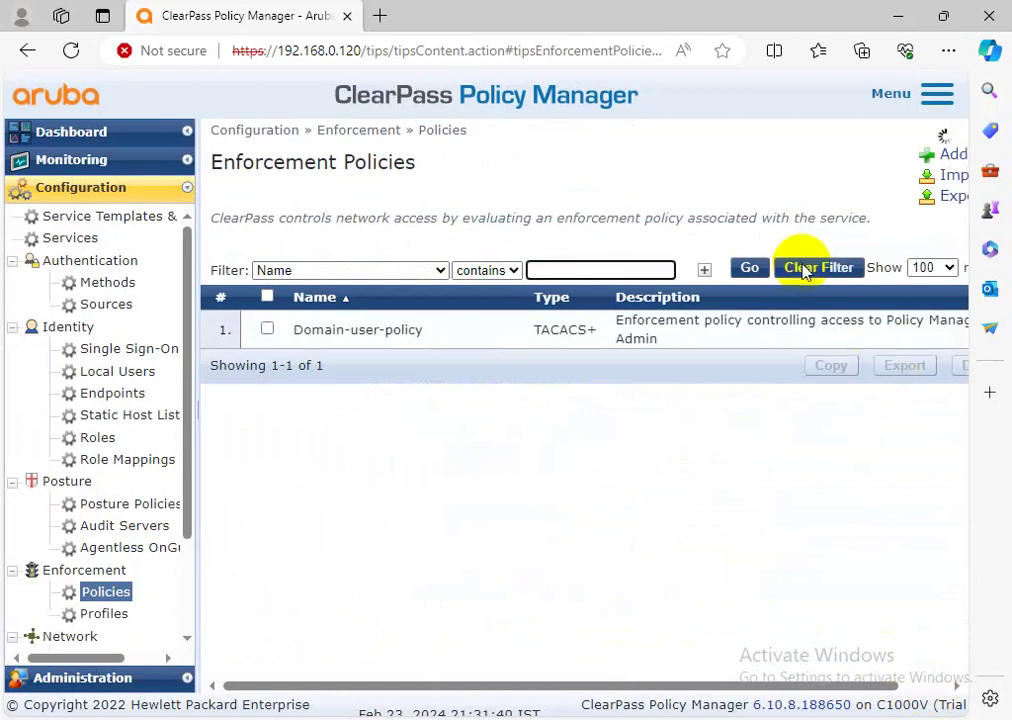
scroll(445, 595, "down", 4)
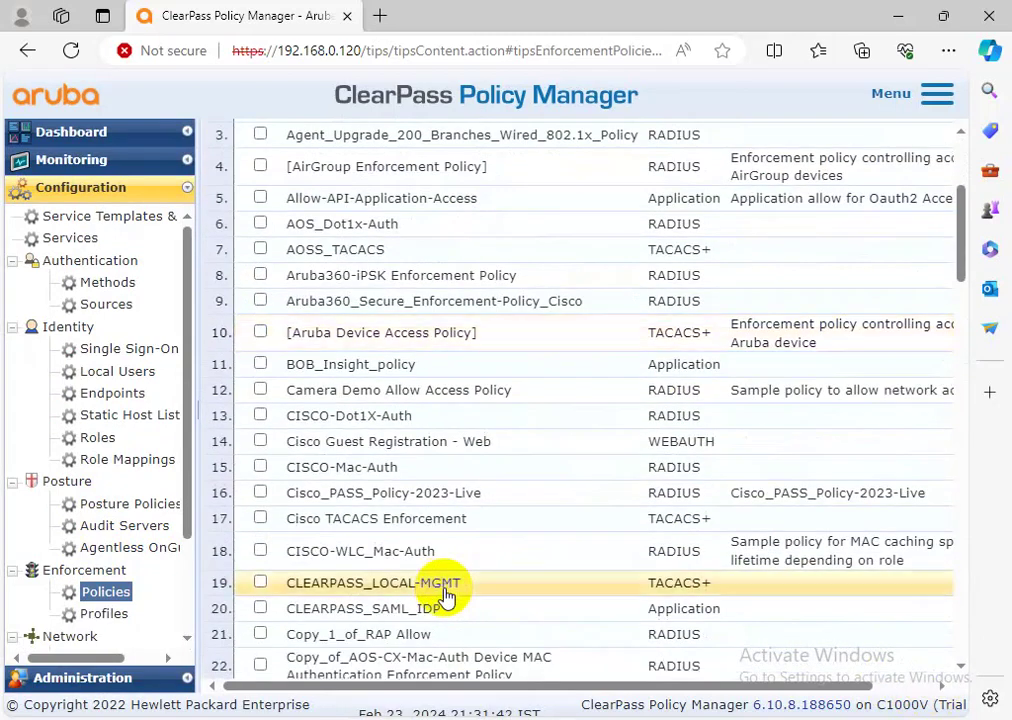
scroll(443, 549, "down", 5)
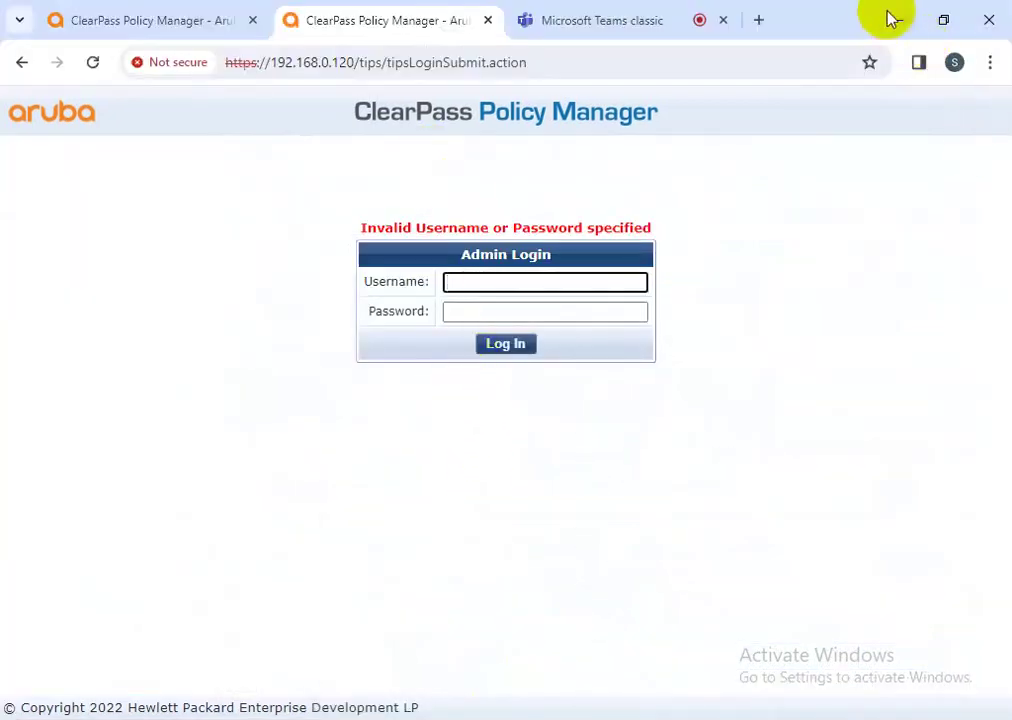
Return to the ClearPass admin session, examine the enforcement rules of the CPPM-login-CLI-login-LIVE service, and leave it without saving.
left_click(895, 19)
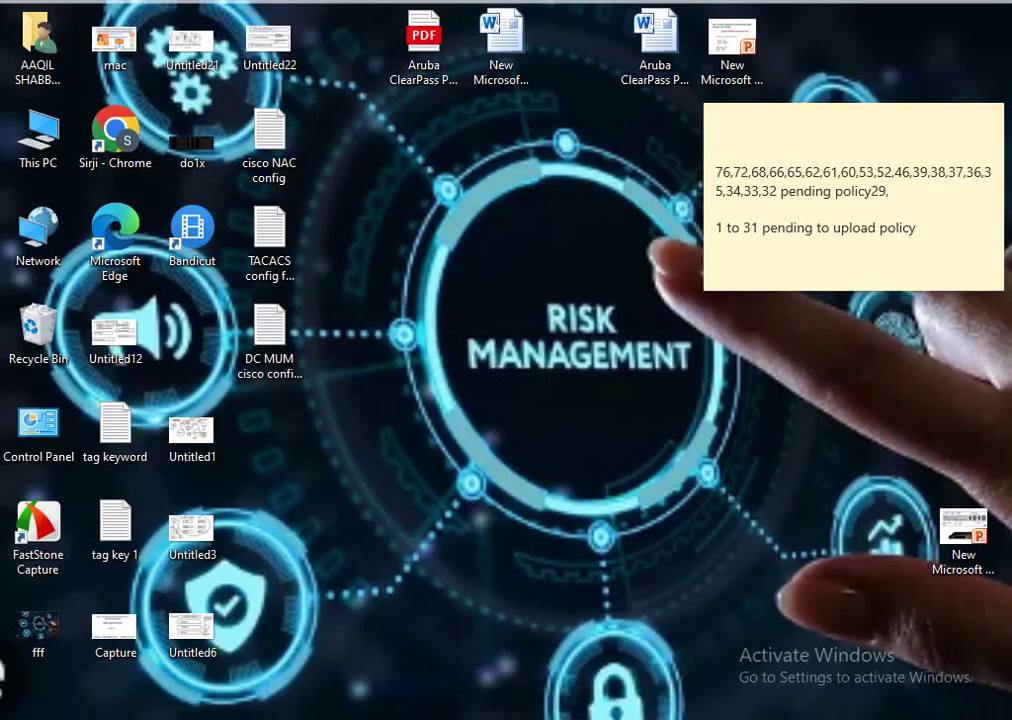
key("alt+Tab")
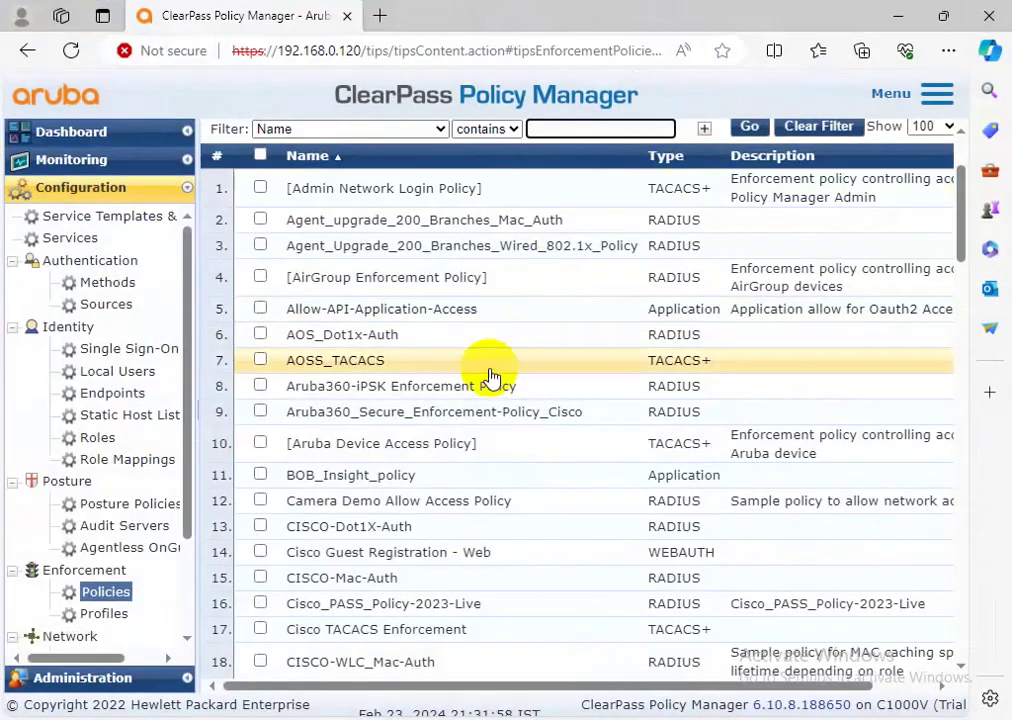
scroll(430, 560, "up", 1)
scroll(432, 558, "up", 1)
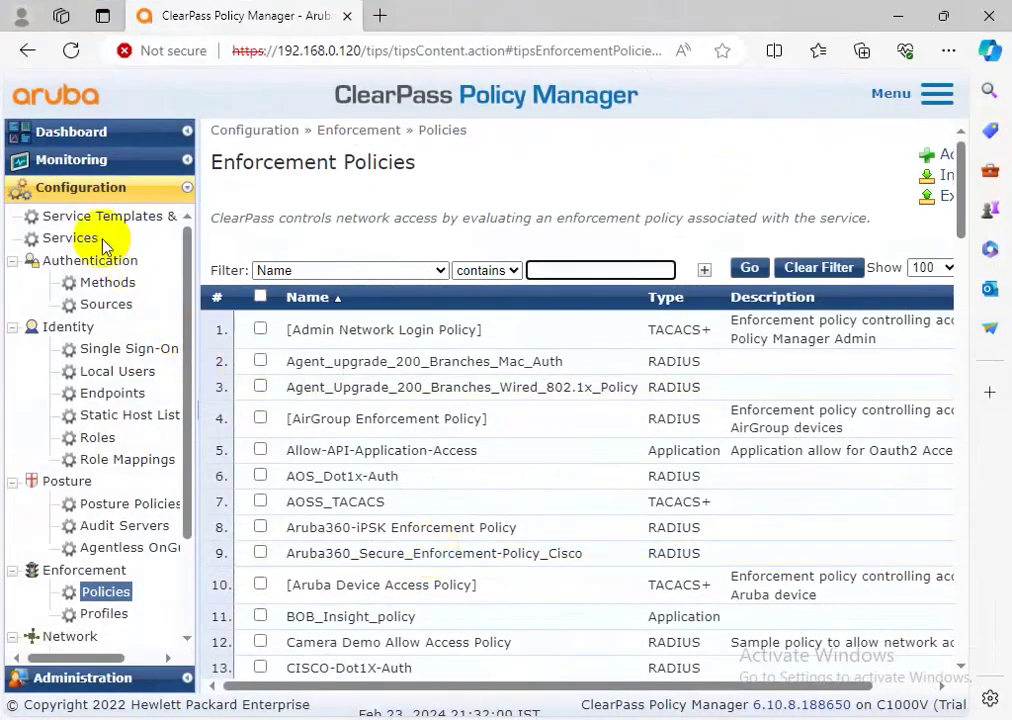
left_click(72, 237)
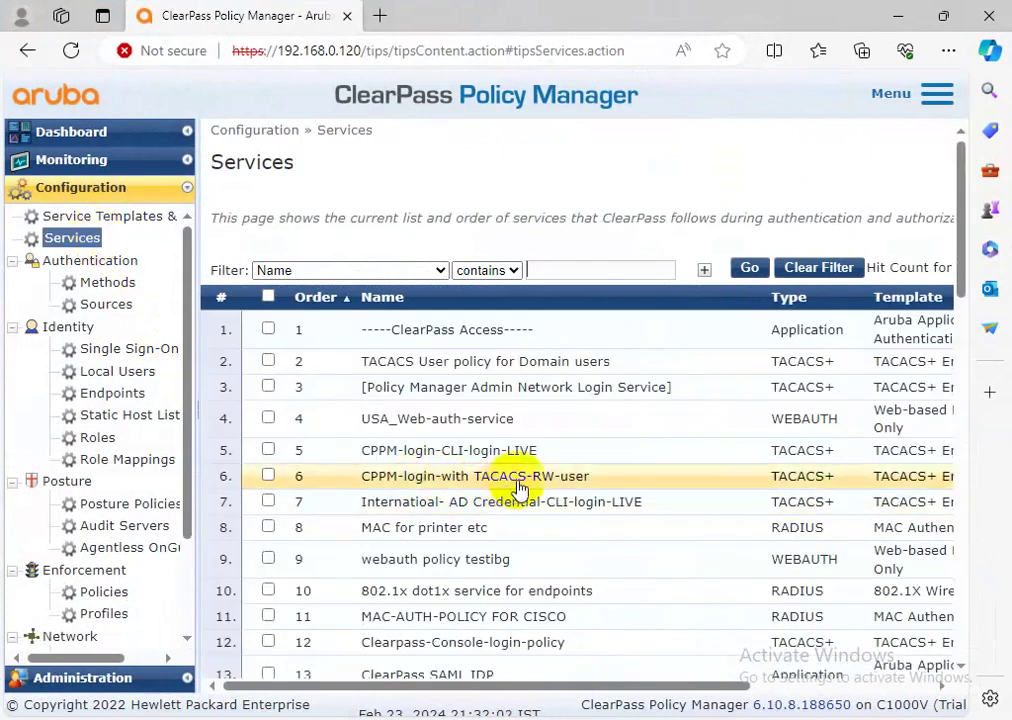
left_click(520, 451)
left_click(722, 197)
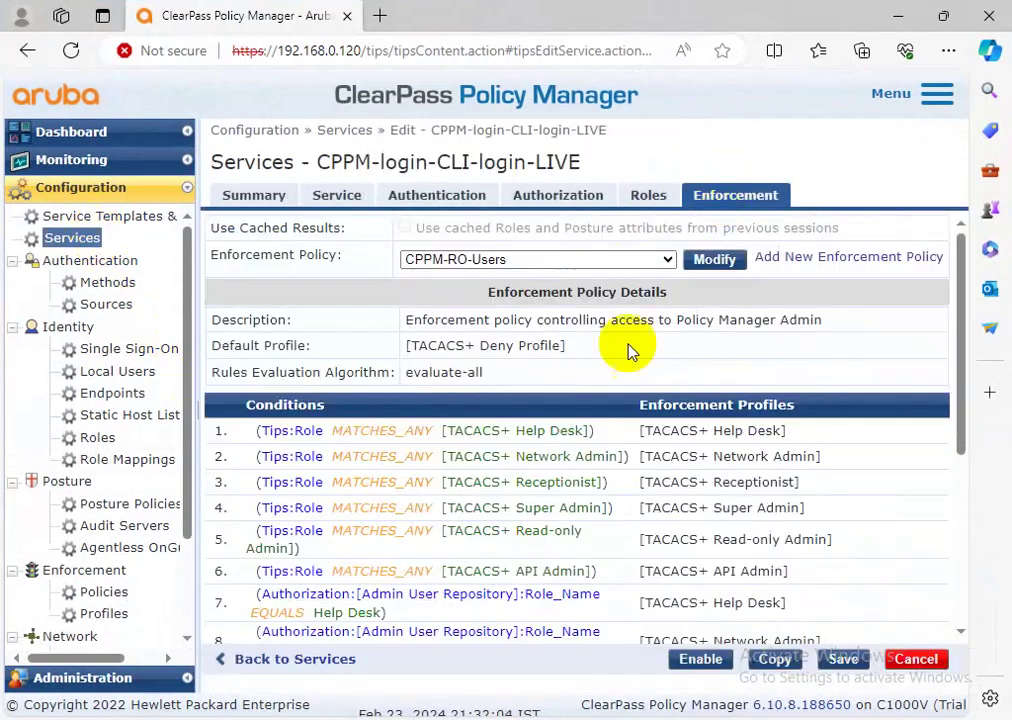
scroll(672, 483, "down", 1)
scroll(672, 483, "down", 4)
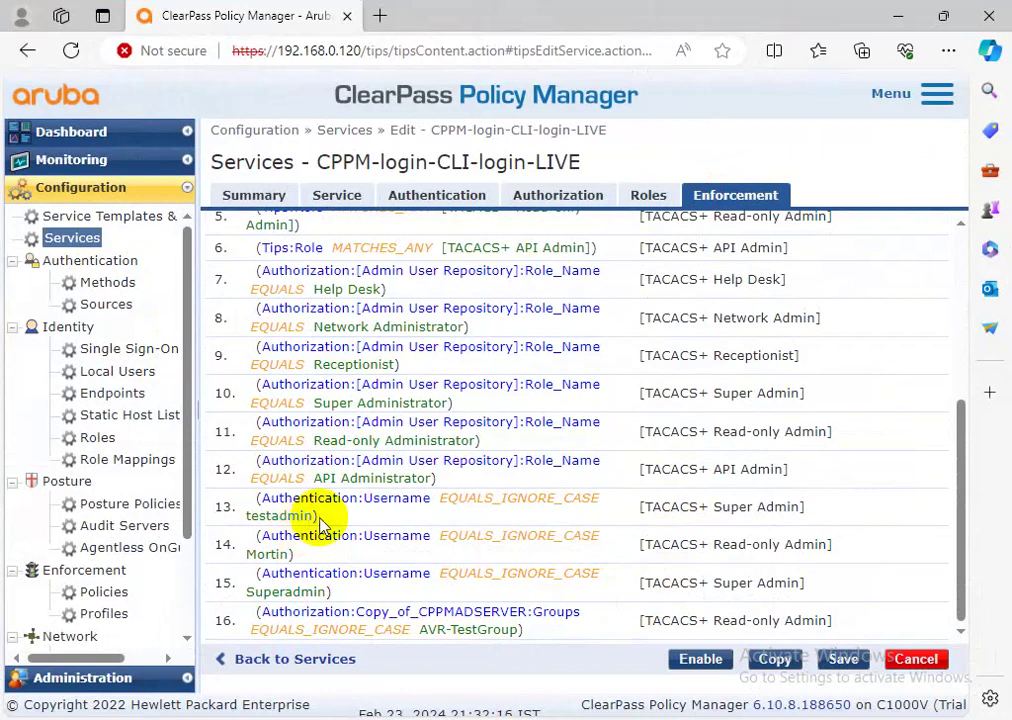
left_click(896, 18)
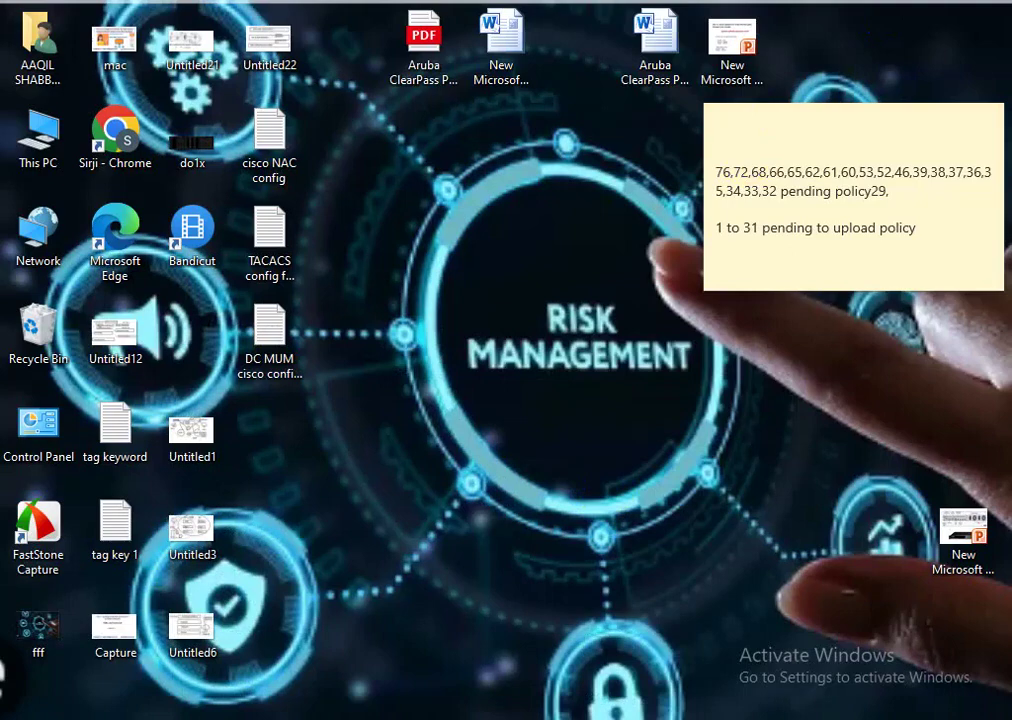
mouse_move(481, 684)
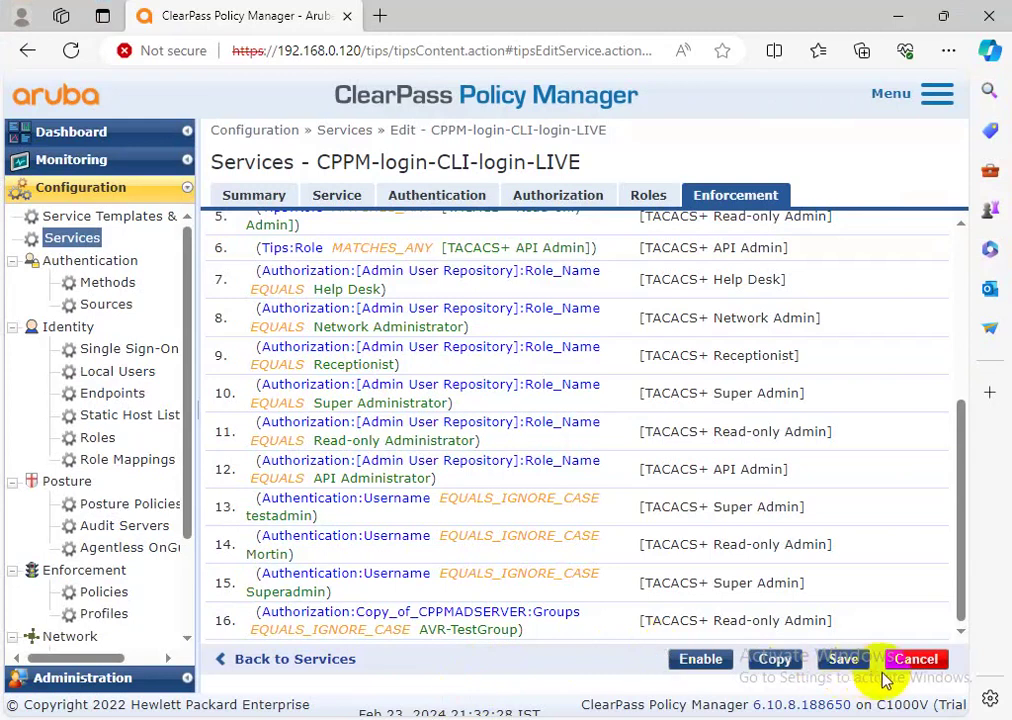
left_click(888, 664)
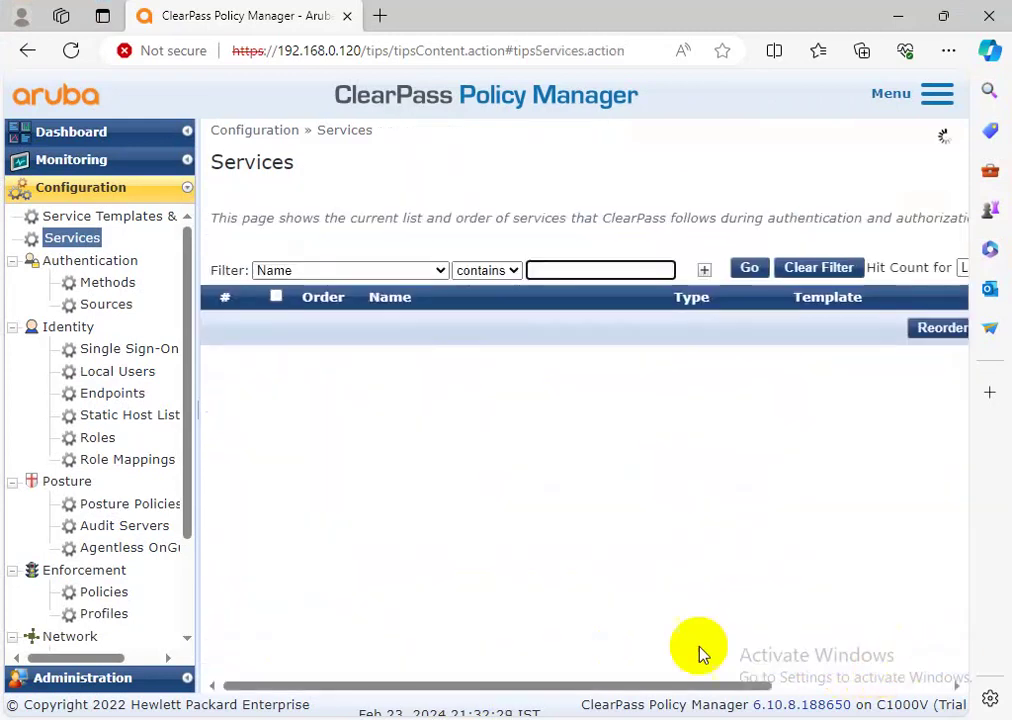
Filter the enforcement policies by "domain", open Domain-user-policy, and remove its Authorization:Copy_of_CPPMADSERVER Groups rule.
left_click(92, 593)
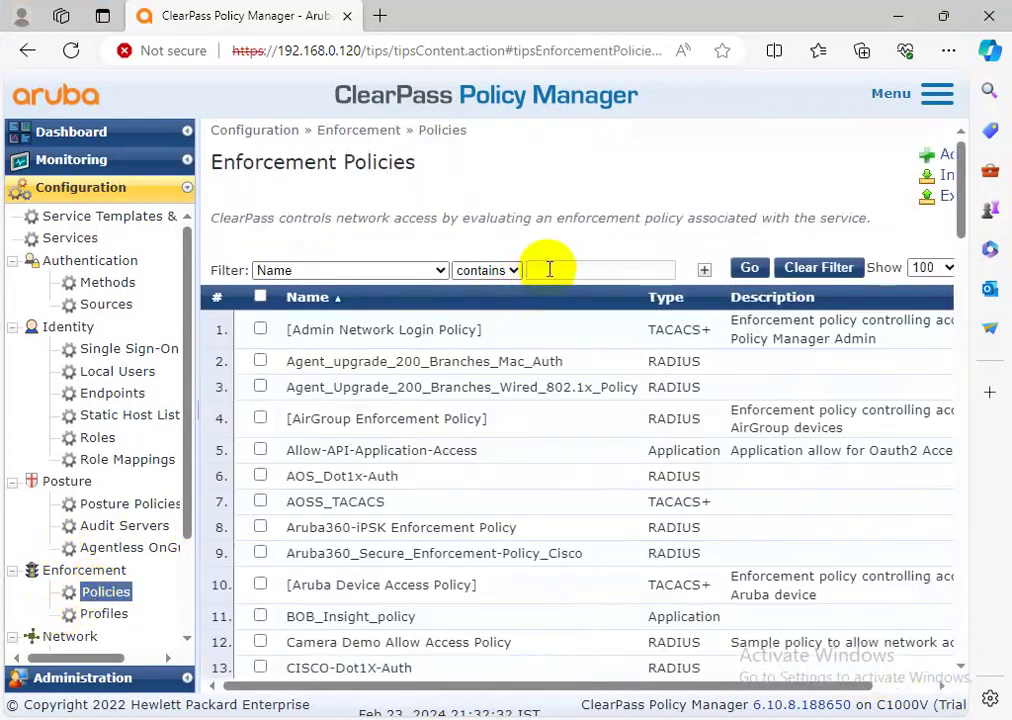
key("Return")
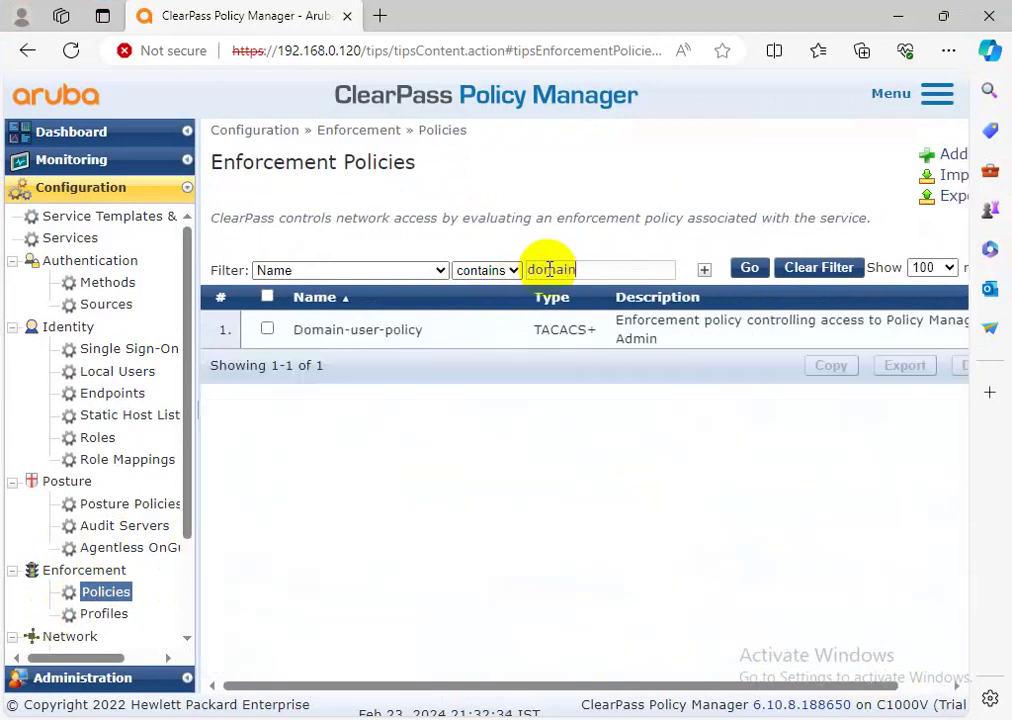
left_click(490, 332)
scroll(481, 485, "down", 5)
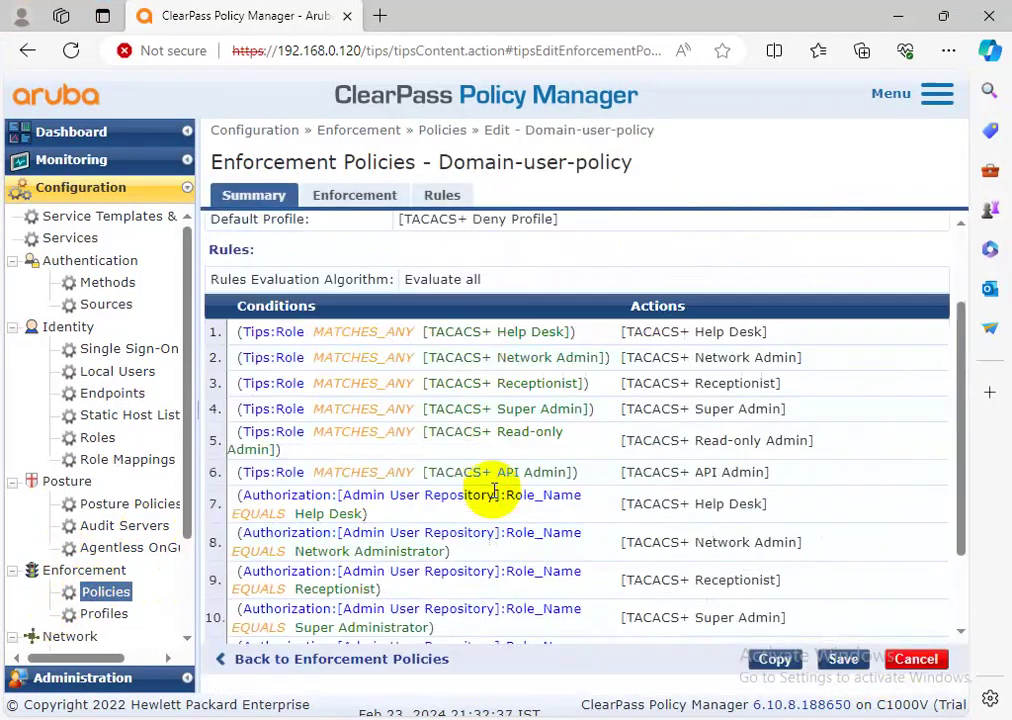
left_click(440, 190)
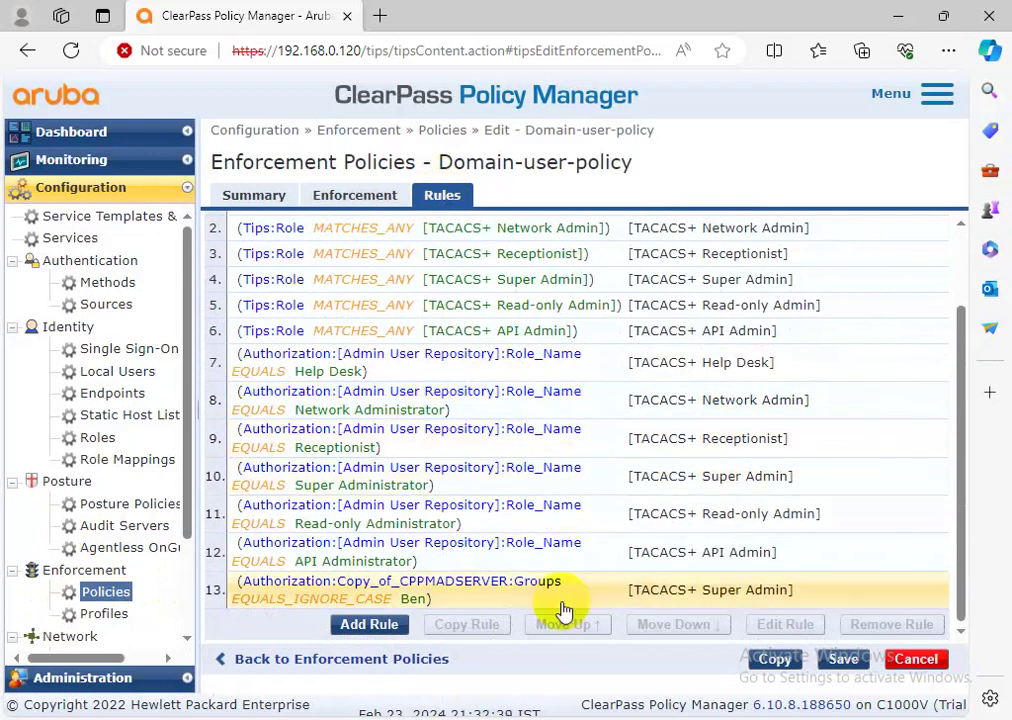
left_click(413, 597)
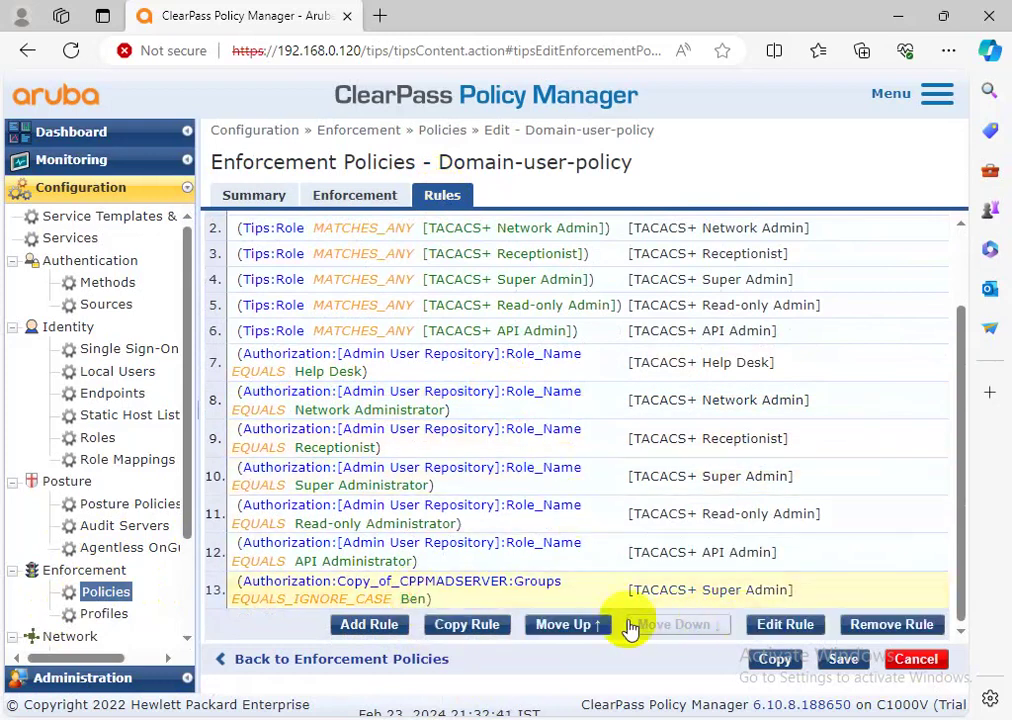
left_click(893, 625)
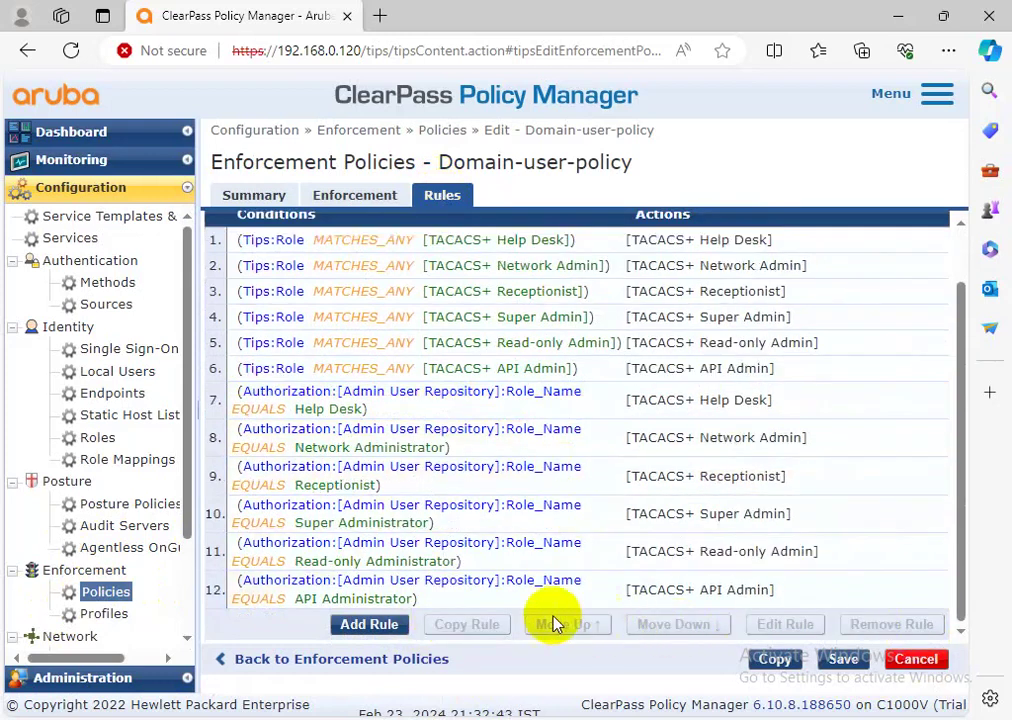
Add a new rule to Domain-user-policy with Authentication as the type of its first condition.
left_click(378, 628)
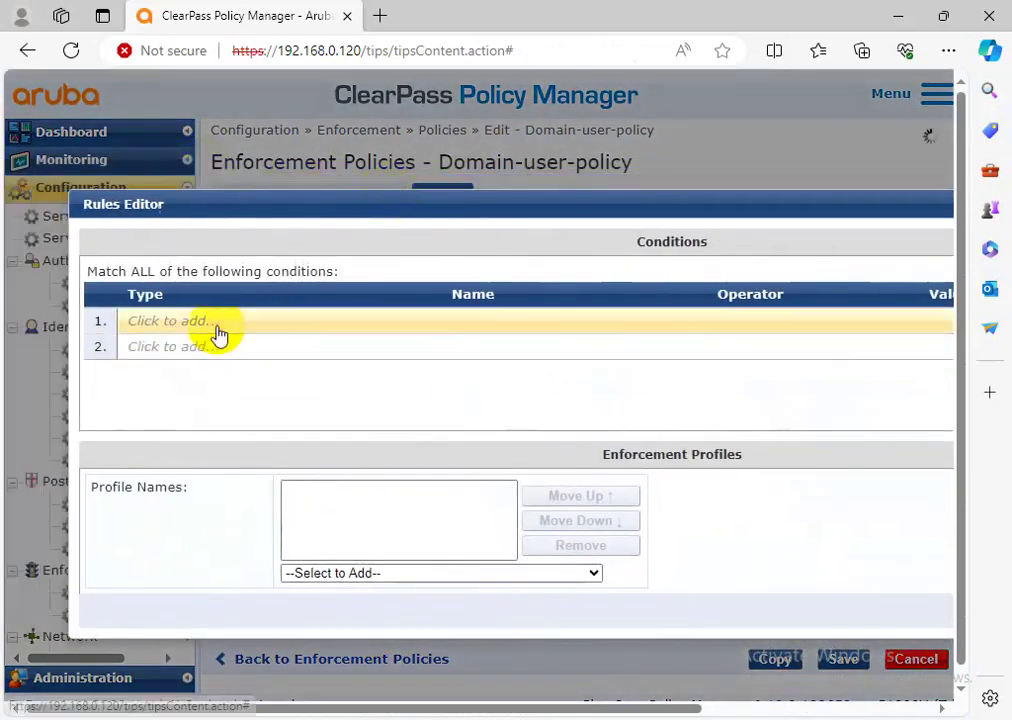
left_click(219, 333)
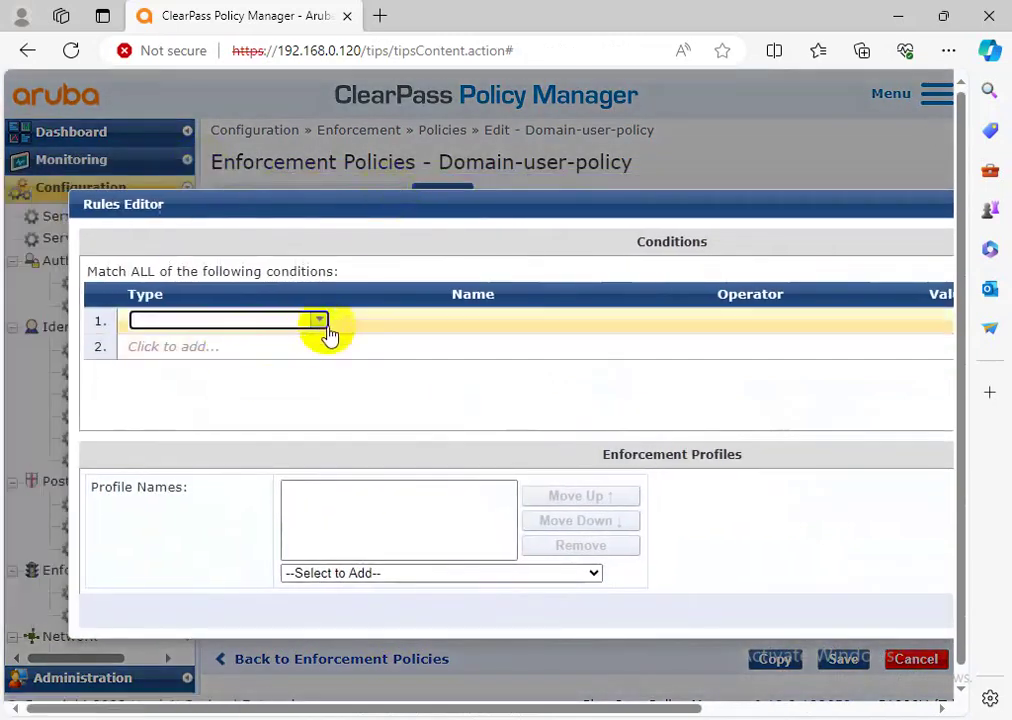
left_click(318, 321)
type("auth")
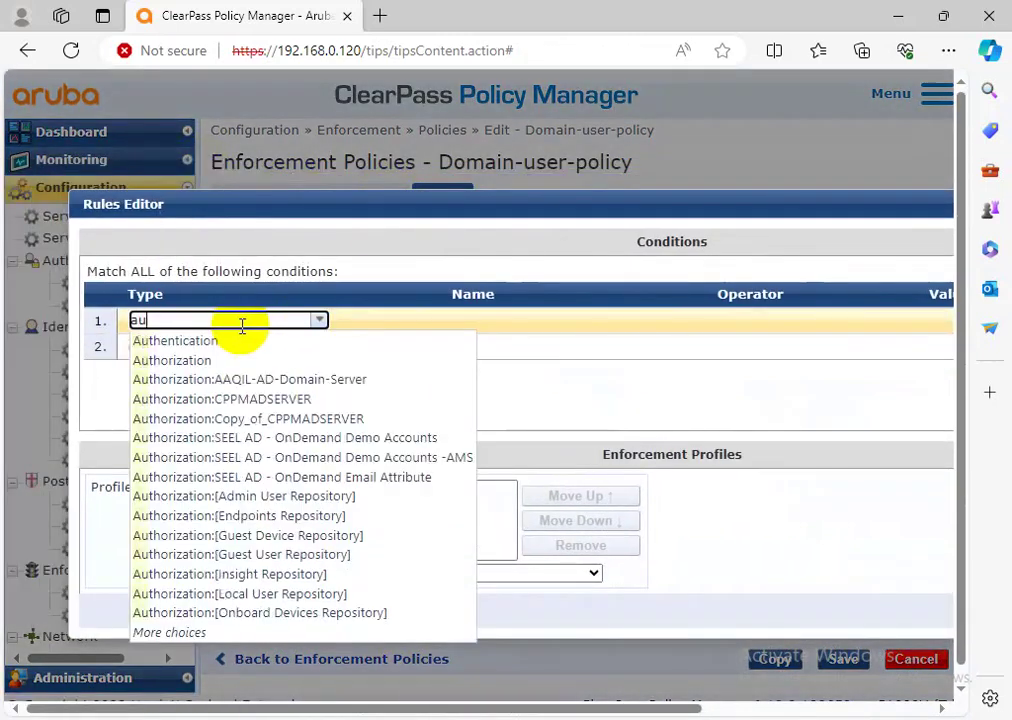
left_click(178, 341)
mouse_move(887, 200)
left_mouse_down()
mouse_move(811, 201)
mouse_move(693, 231)
mouse_move(881, 223)
left_mouse_up()
Try Authorization:CPPMADSERVER and Authorization:Copy_of_CPPMADSERVER as the condition's type, and return it to Authentication.
left_click(314, 346)
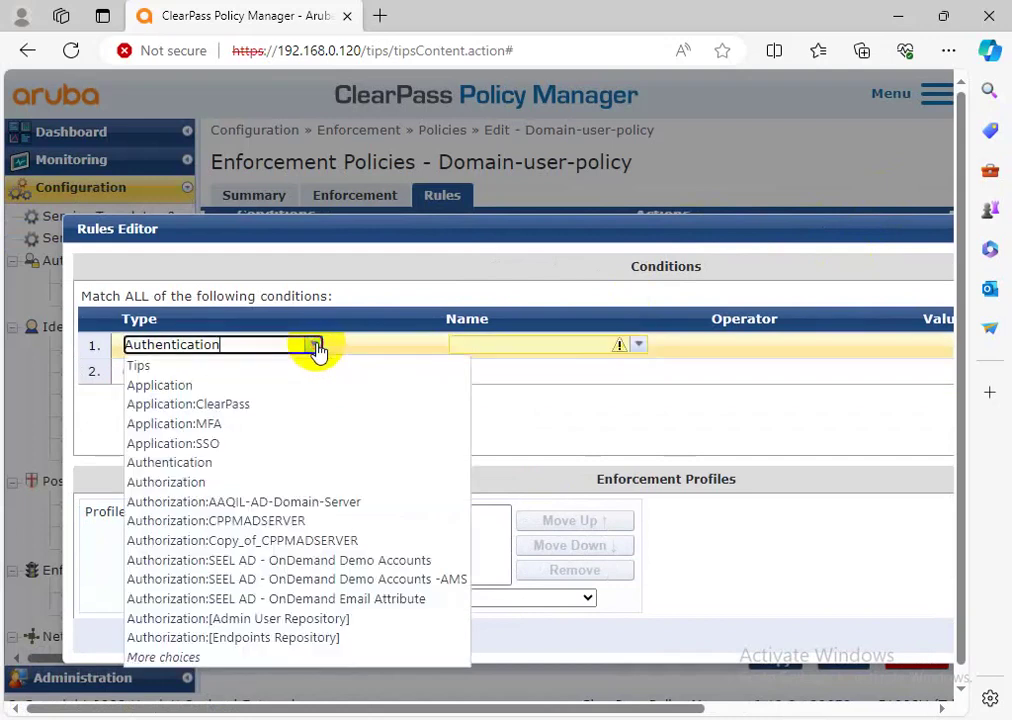
left_click(258, 522)
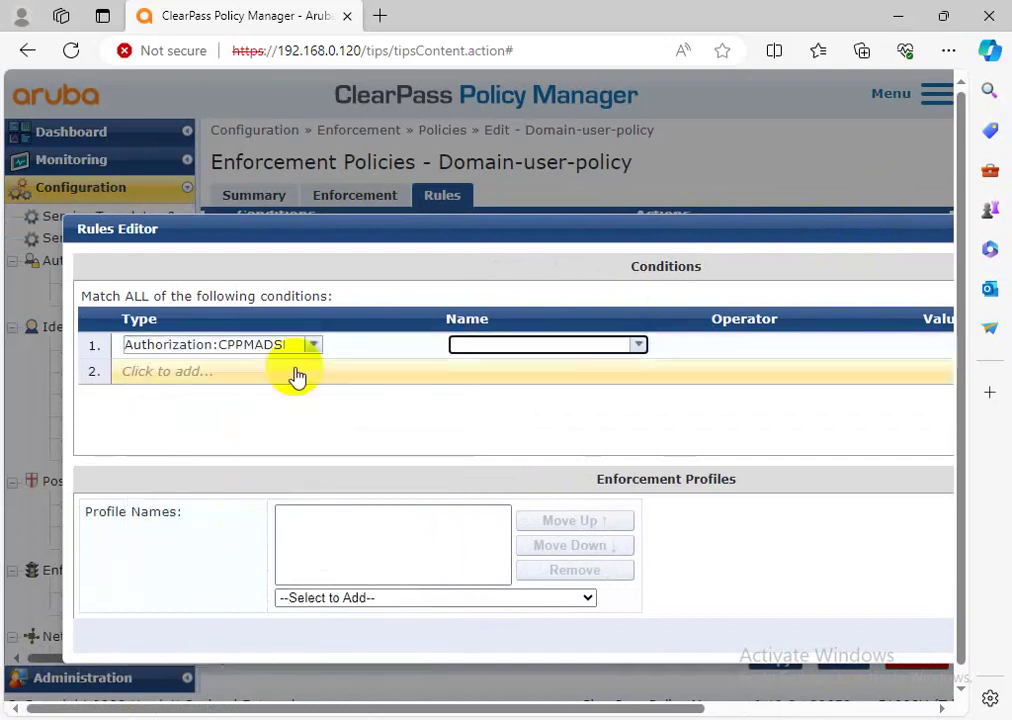
left_click(310, 343)
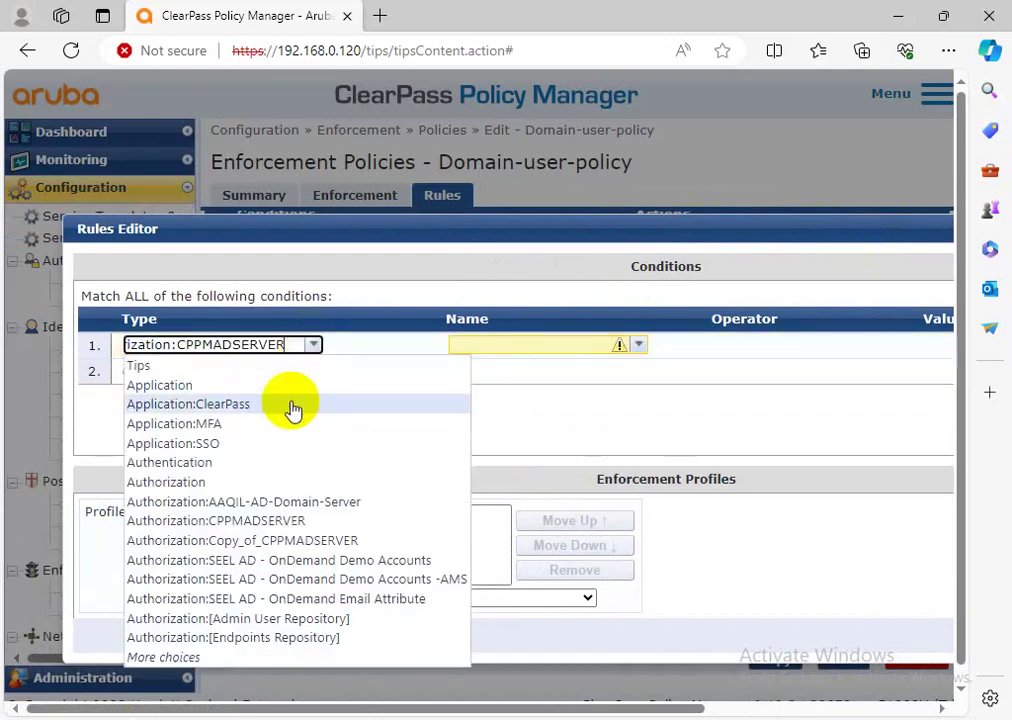
left_click(266, 542)
left_click_drag(208, 376, 137, 350)
left_click_drag(137, 347, 298, 350)
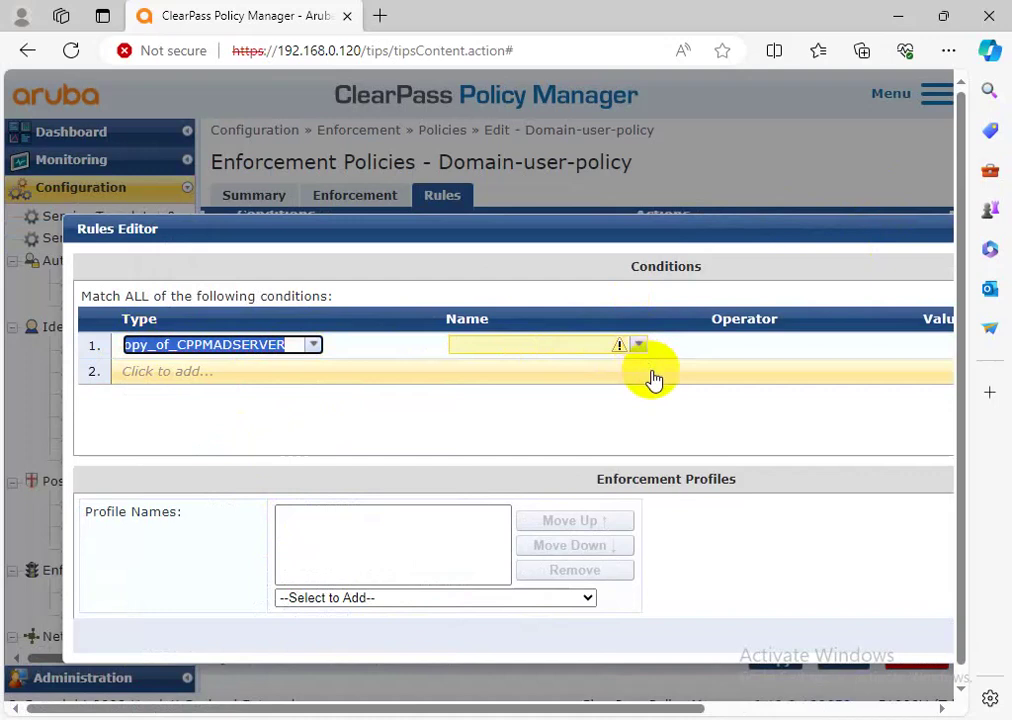
left_click(314, 345)
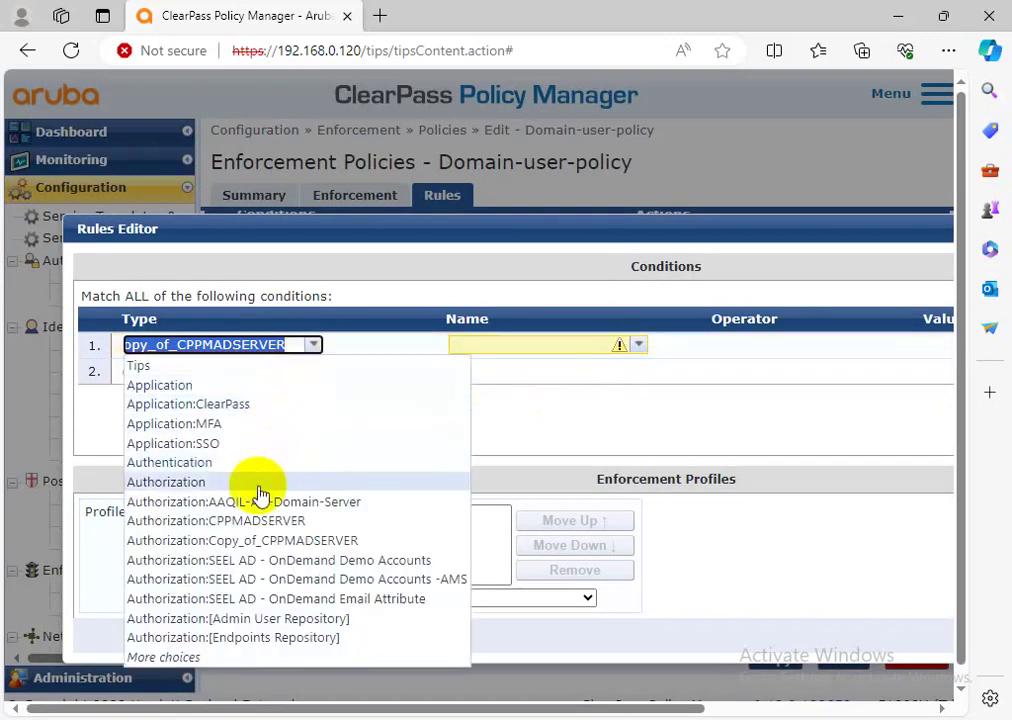
left_click(210, 462)
Complete the Authentication condition as Username EQUALS_IGNORE_CASE with the domain user's username as its value.
left_click(638, 344)
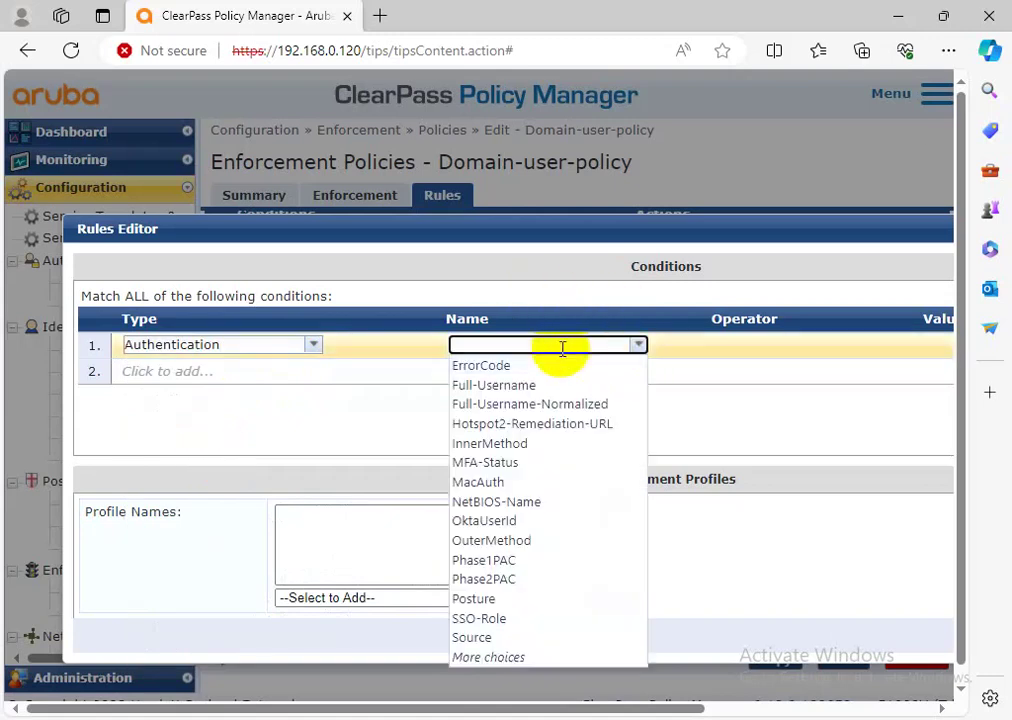
type("use")
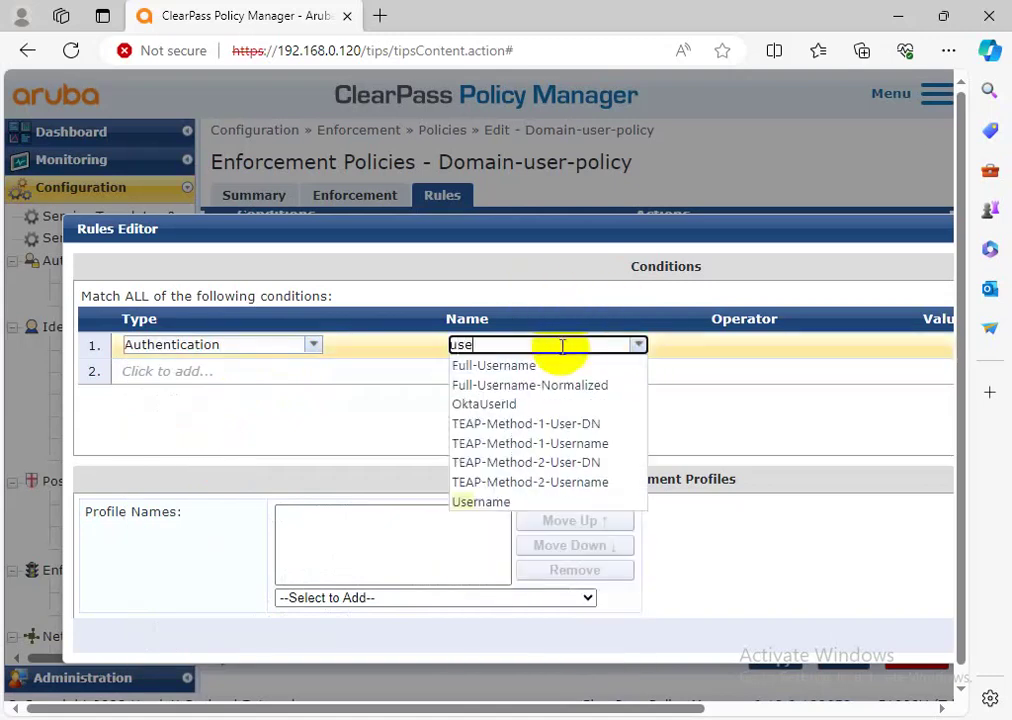
left_click(513, 502)
left_click(861, 345)
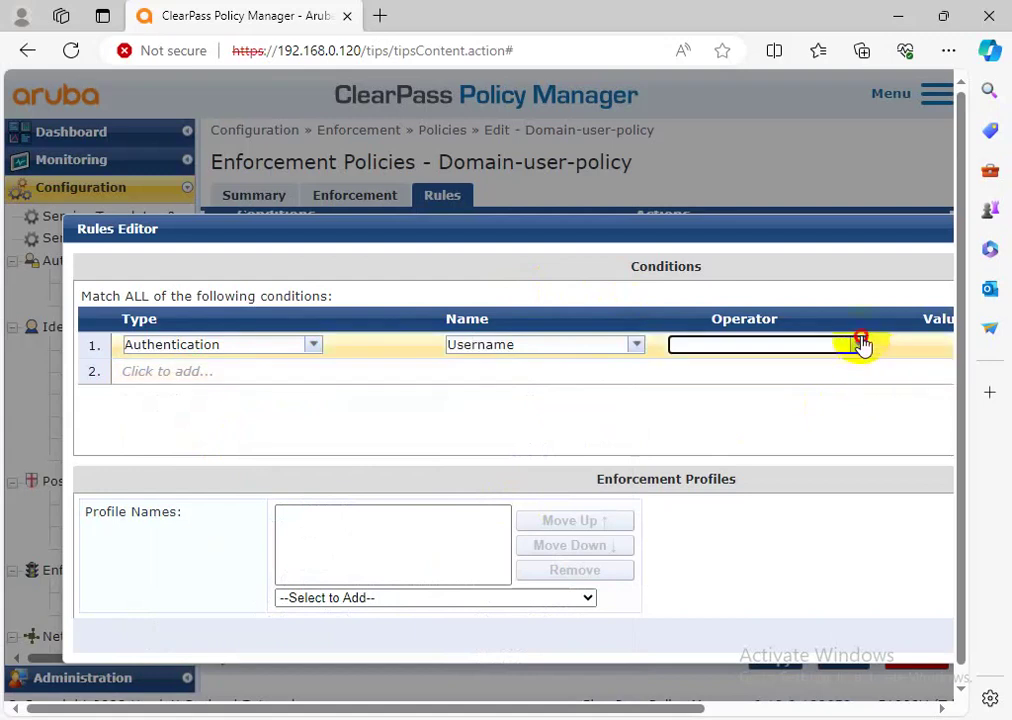
left_click(794, 386)
left_click_drag(782, 230, 576, 214)
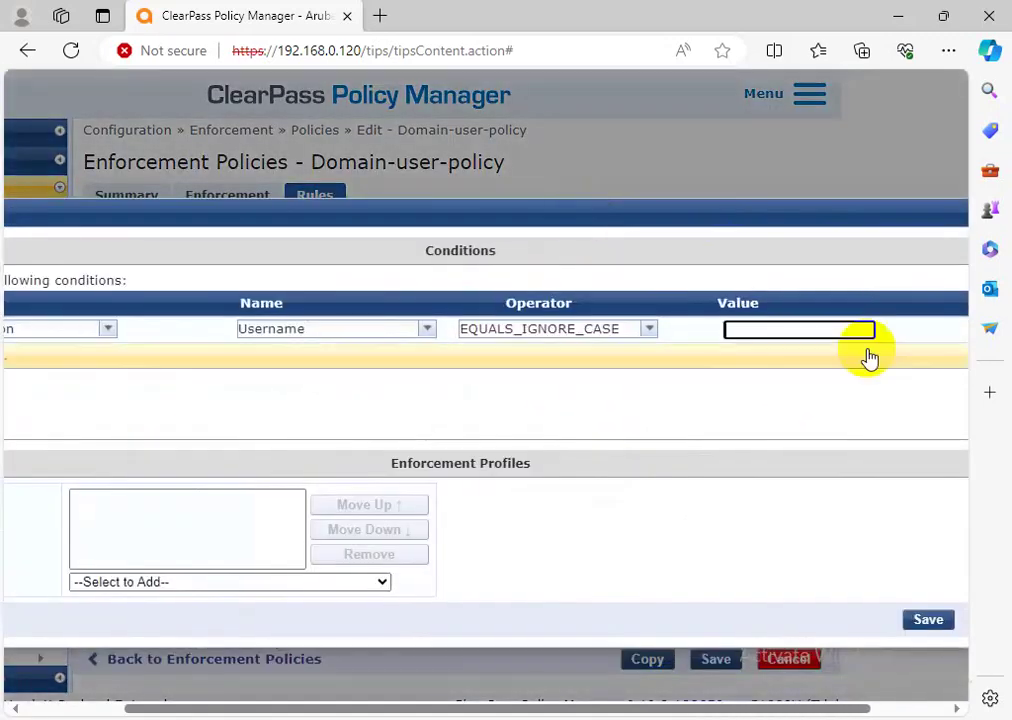
left_click(764, 330)
type("Ben")
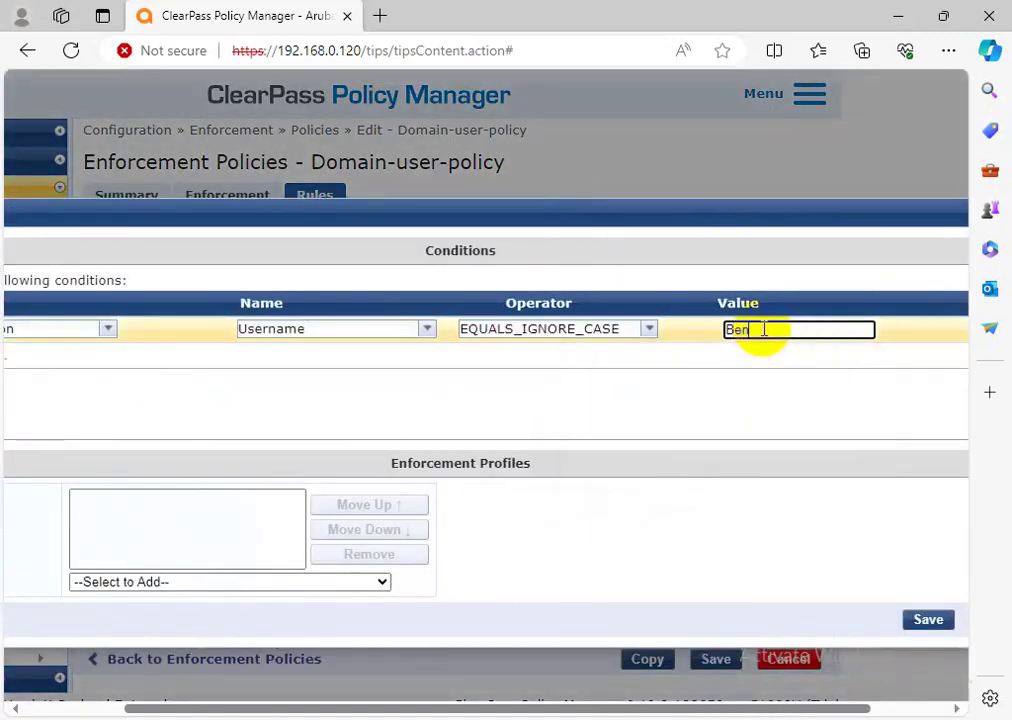
Assign the [TACACS+ Super Admin] enforcement profile to the new rule.
left_click(306, 577)
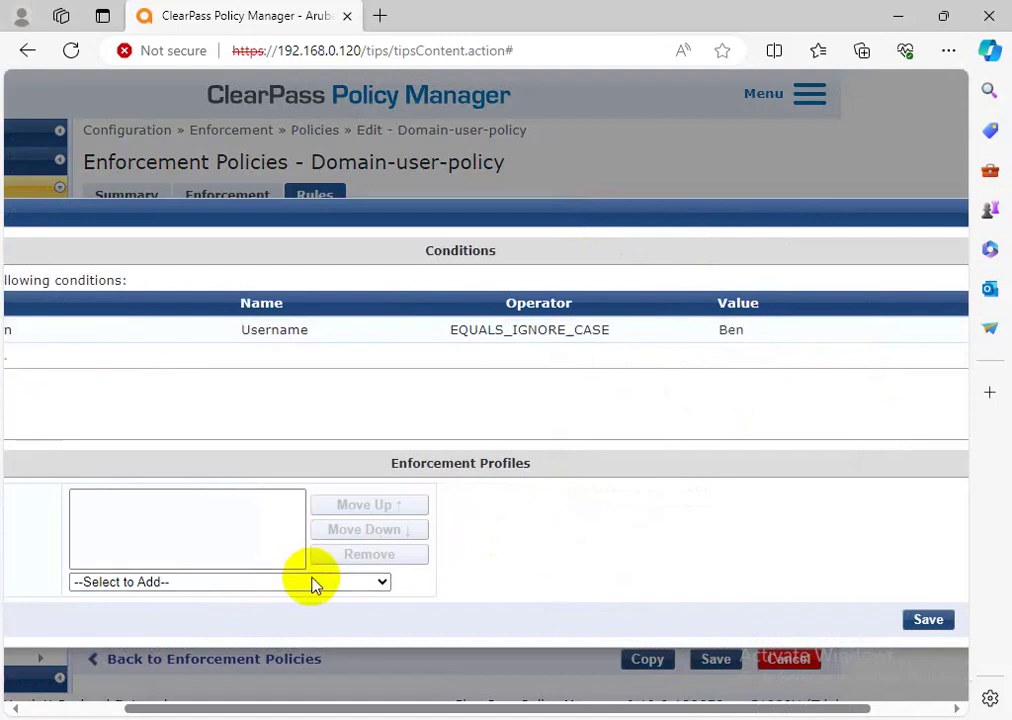
left_click(226, 586)
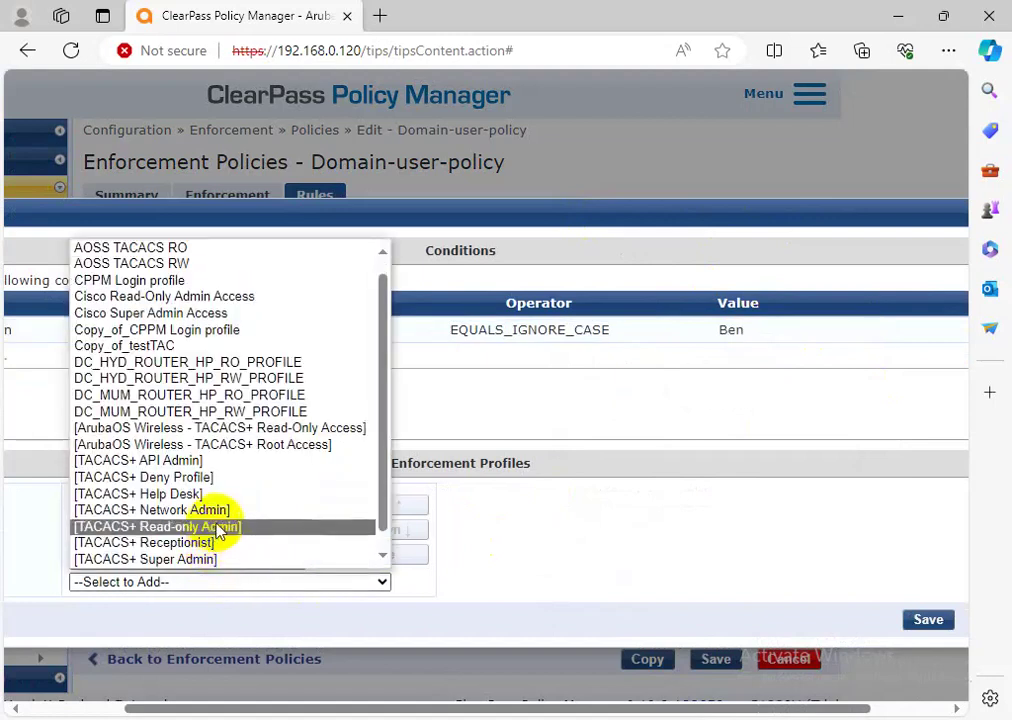
left_click(205, 559)
Review the new condition's available types and its username value without changing them.
left_click_drag(564, 209, 807, 199)
left_click(222, 313)
left_click(353, 314)
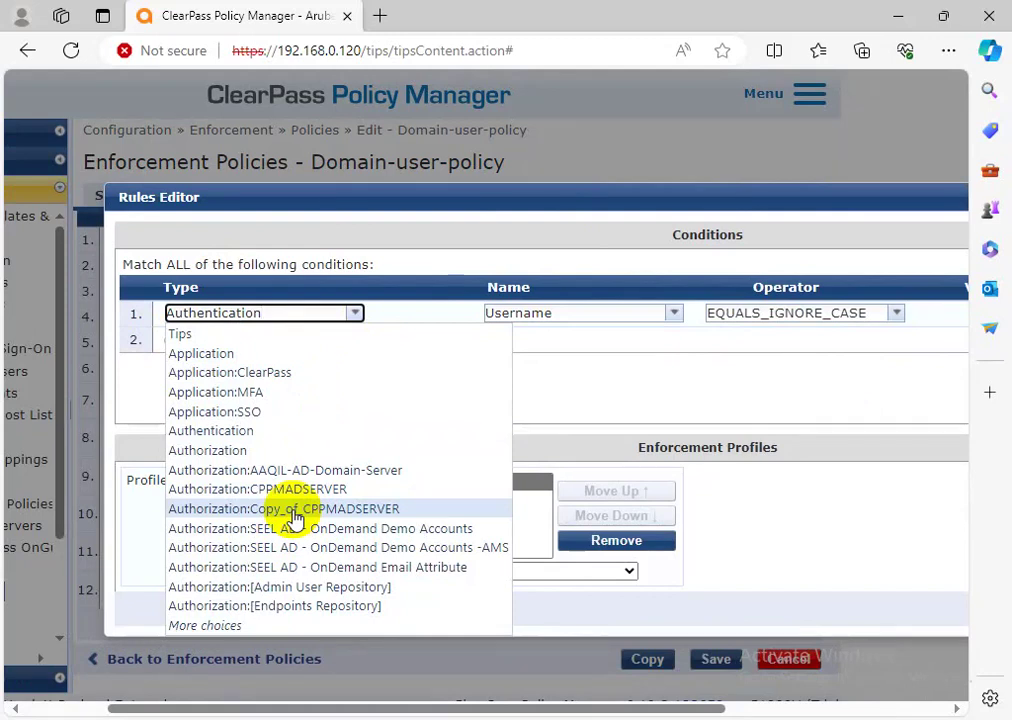
left_click(621, 380)
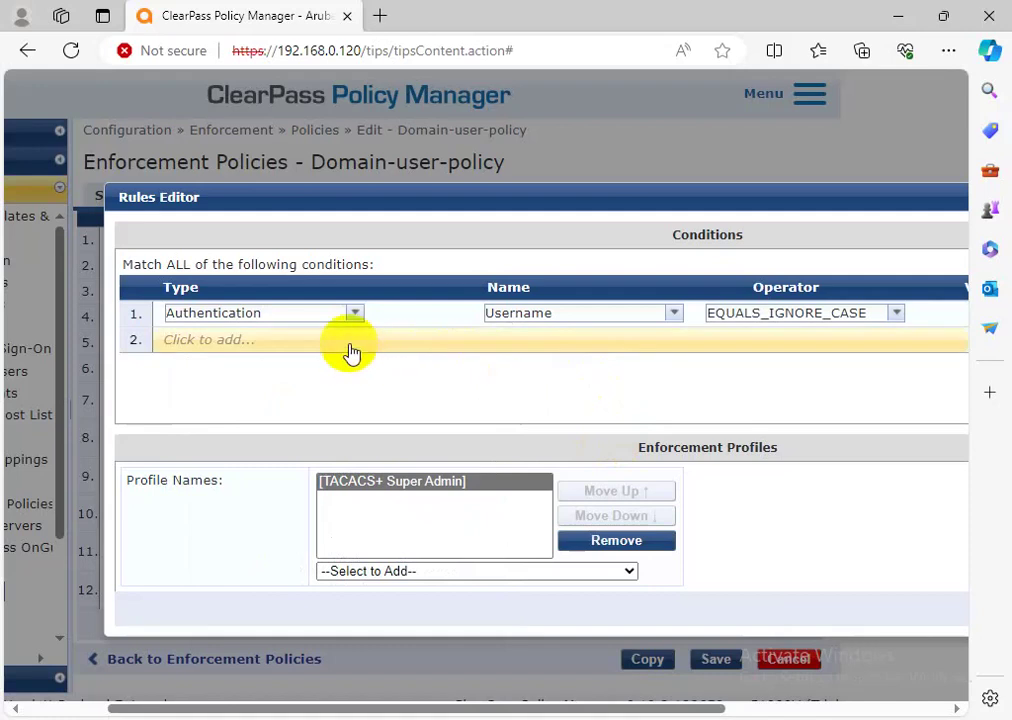
left_click_drag(628, 205, 449, 183)
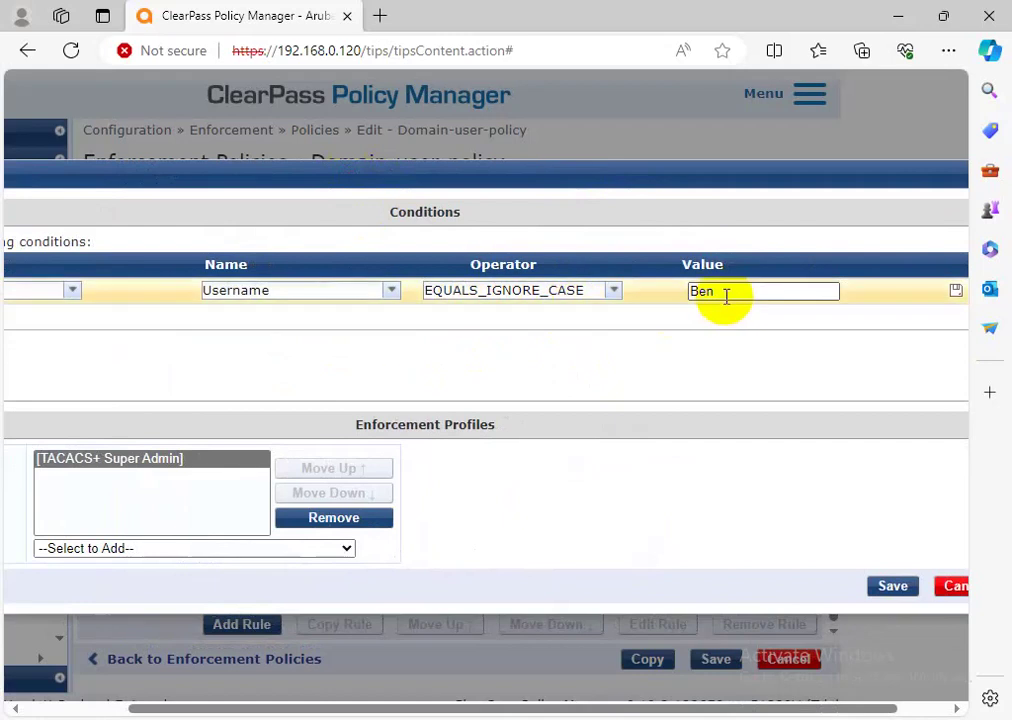
left_click_drag(724, 296, 684, 298)
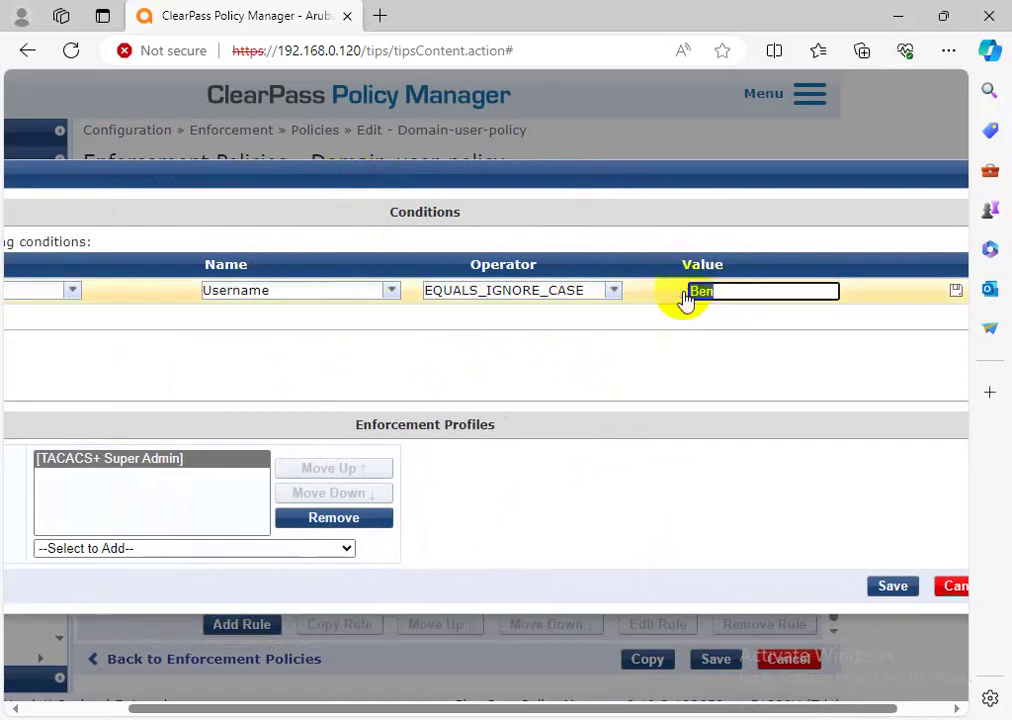
left_click(205, 524)
Save the new Authentication:Username rule and the updated Domain-user-policy.
left_click(890, 588)
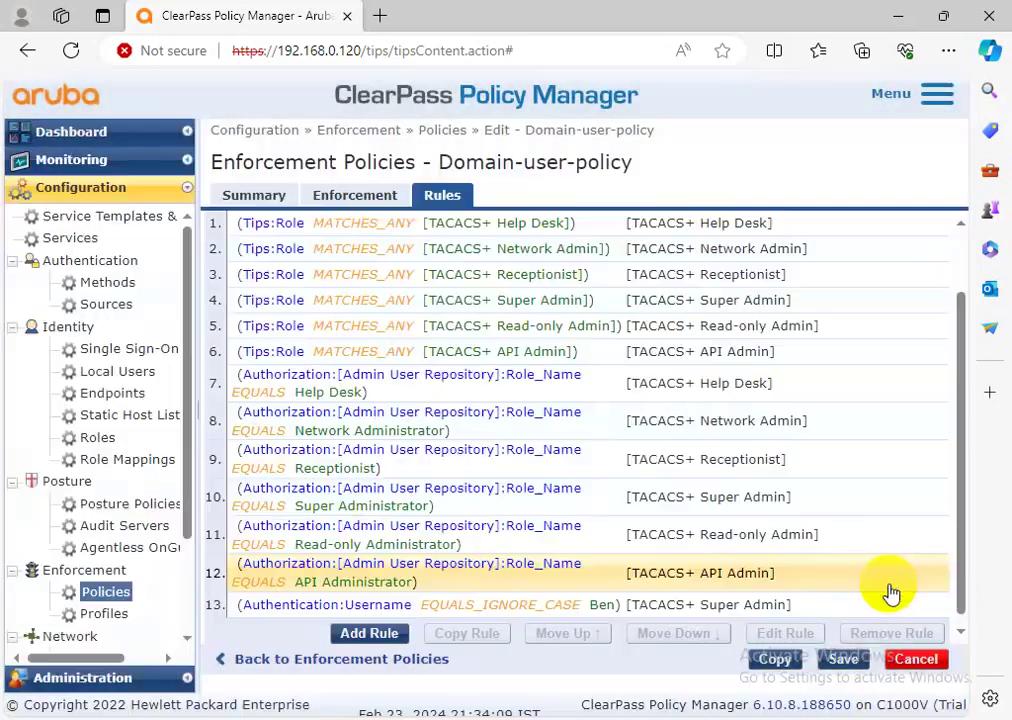
scroll(682, 520, "down", 1)
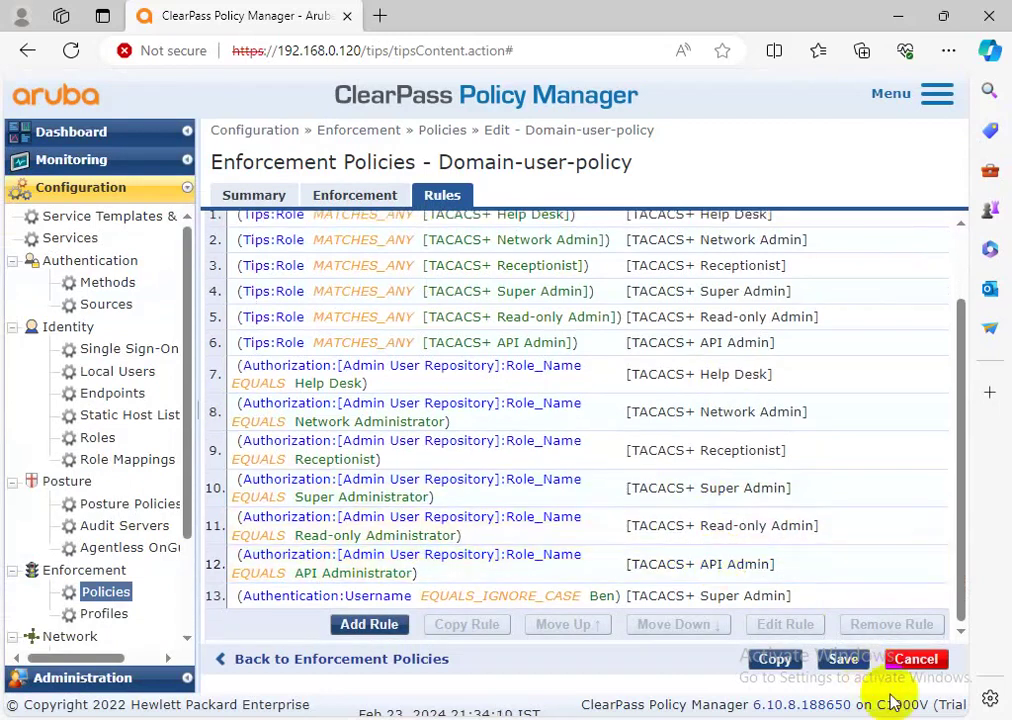
left_click(848, 664)
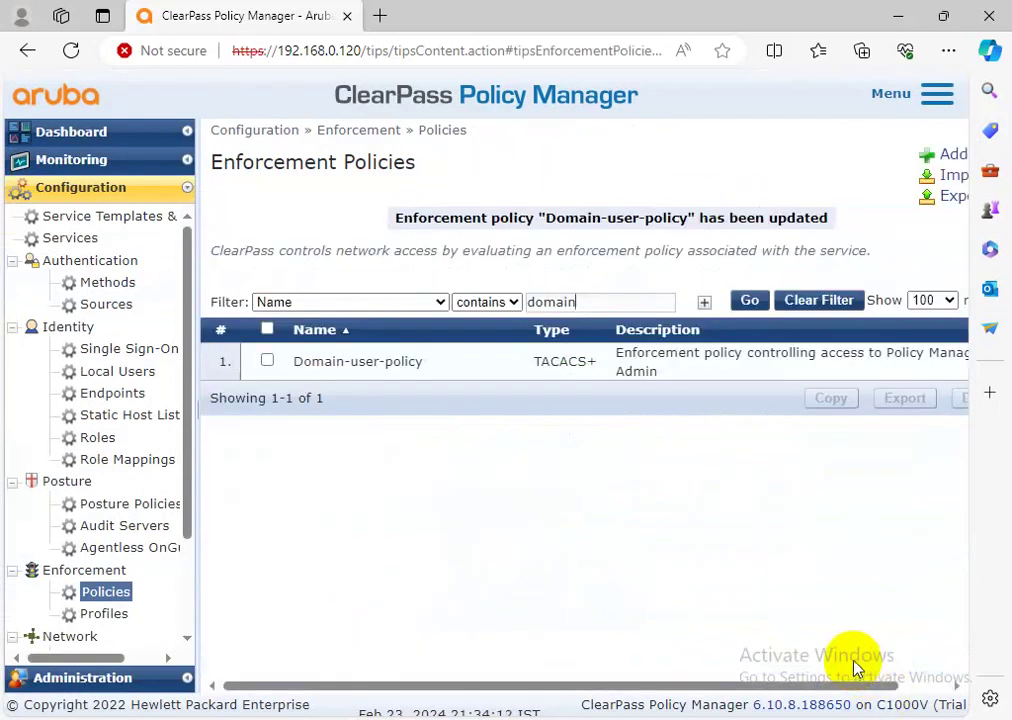
Switch to the ClearPass login page in Chrome and log in with the domain user's username and password.
left_click(898, 16)
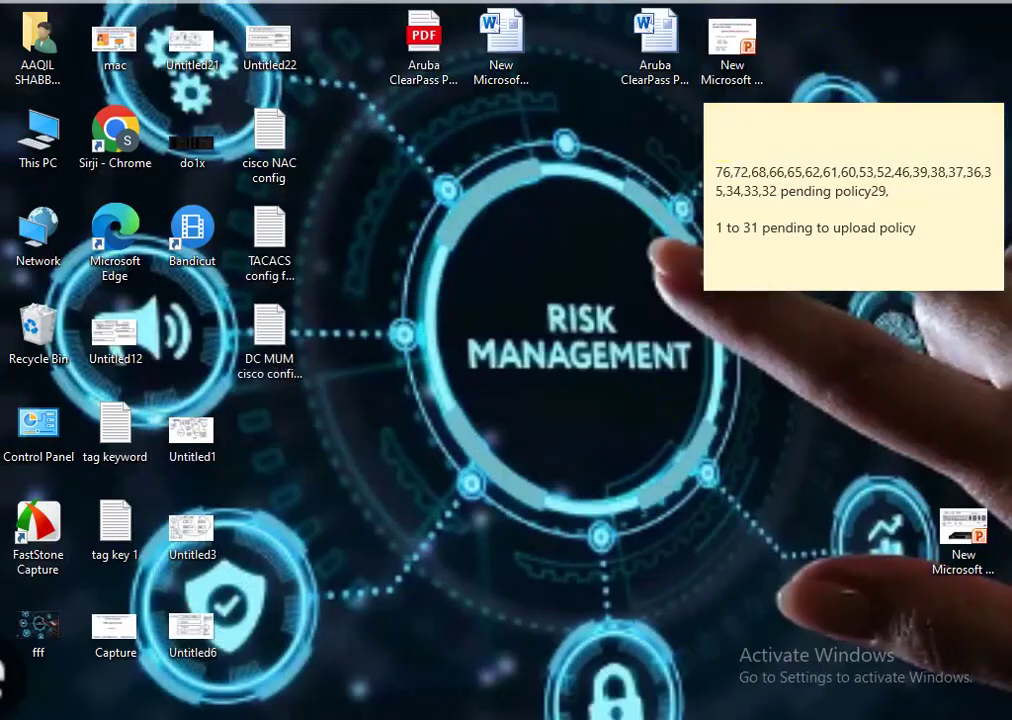
left_click(452, 655)
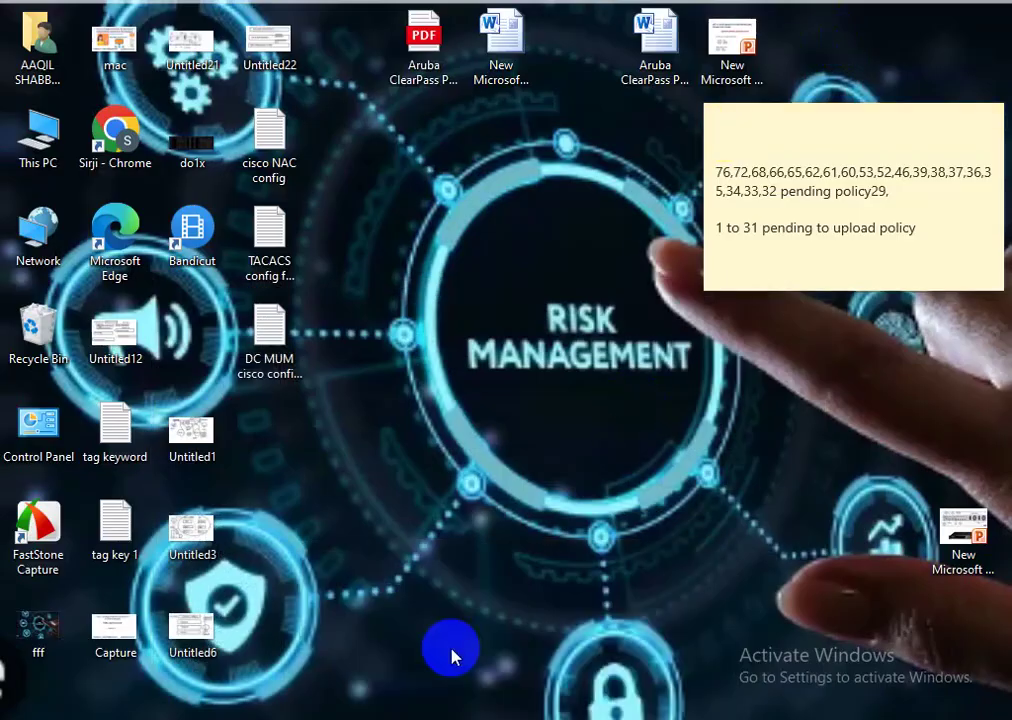
key("Tab")
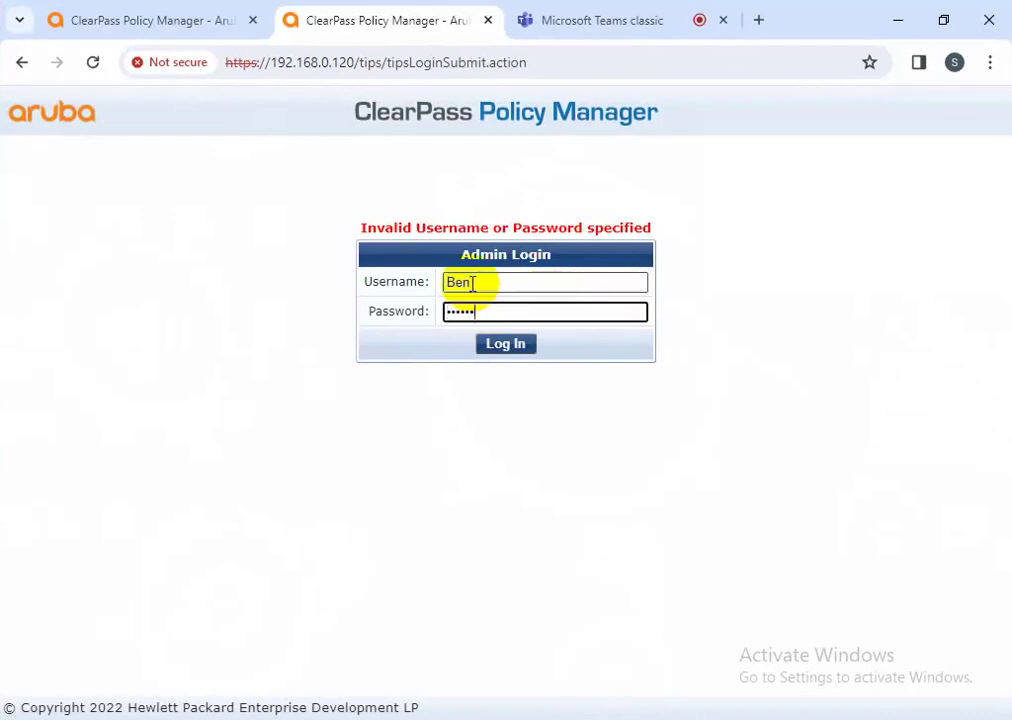
key("Return")
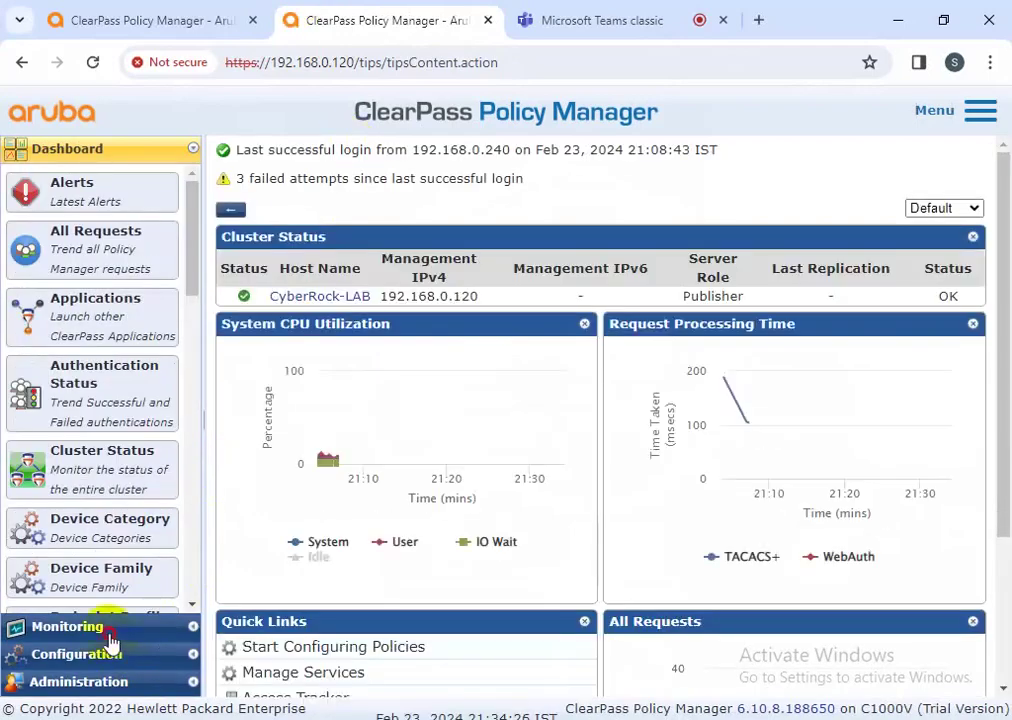
Open the latest TACACS+ request in Access Tracker and examine its session summary and authorizations.
left_click(106, 628)
left_click(127, 226)
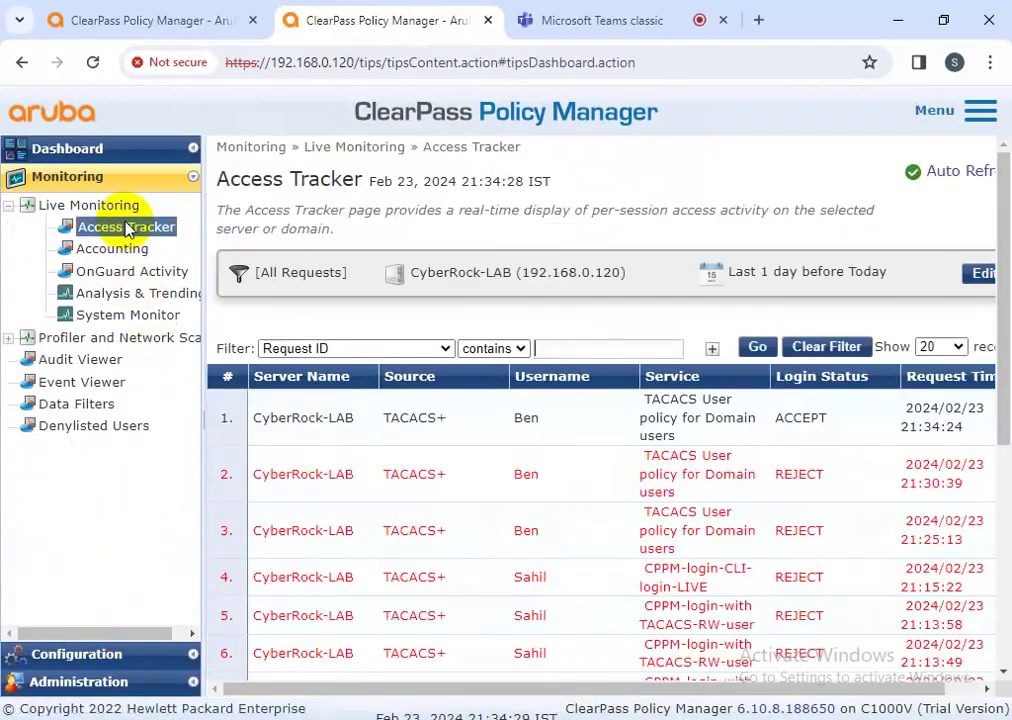
left_click(671, 428)
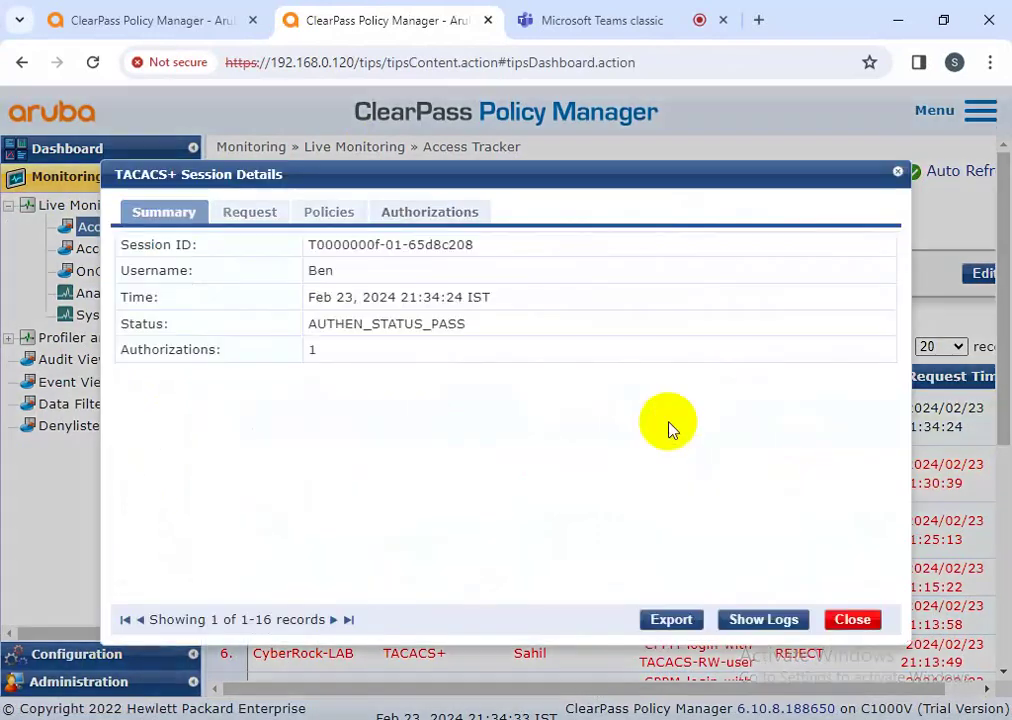
left_click(390, 208)
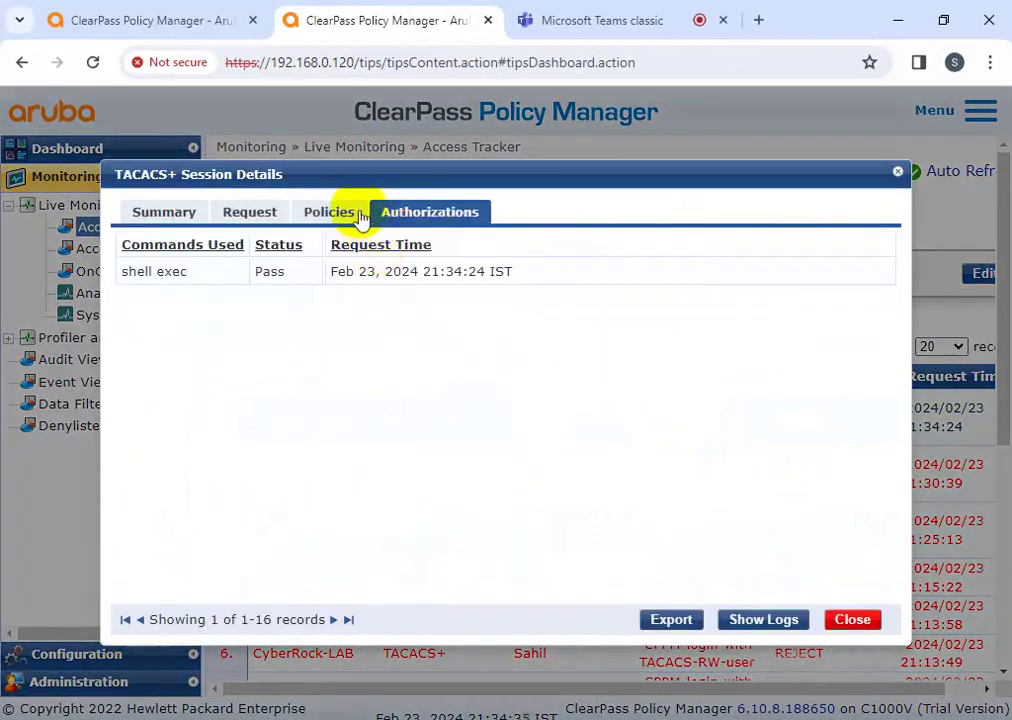
Examine the policies used in the TACACS+ session, focusing on the authentication source and service name.
left_click(340, 211)
left_click_drag(486, 305, 306, 308)
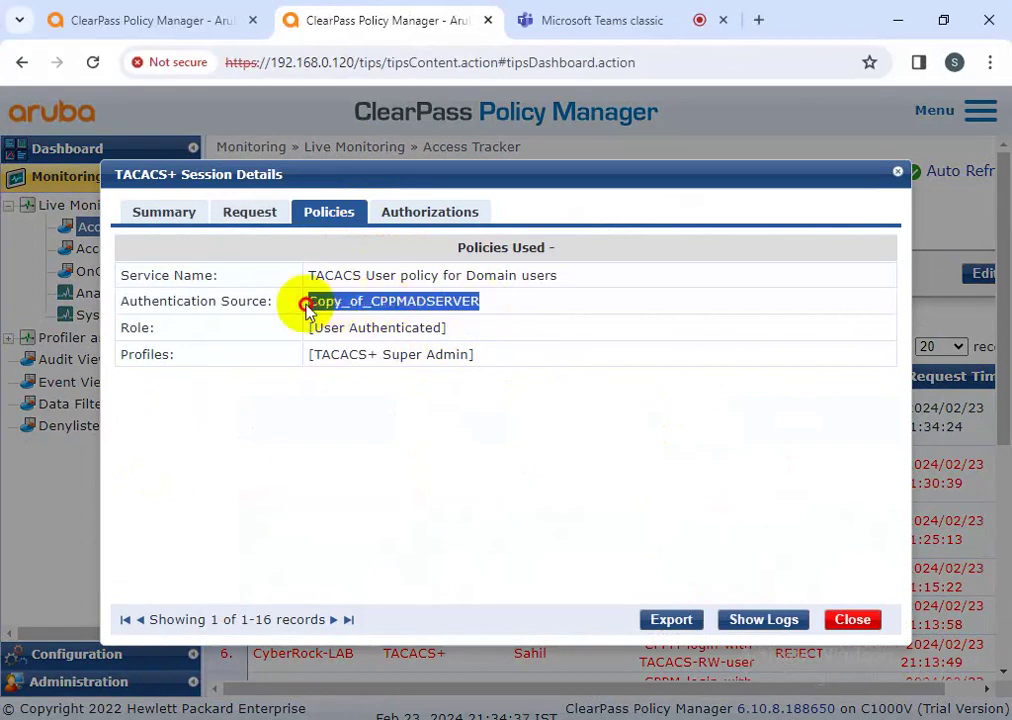
left_click_drag(614, 274, 305, 280)
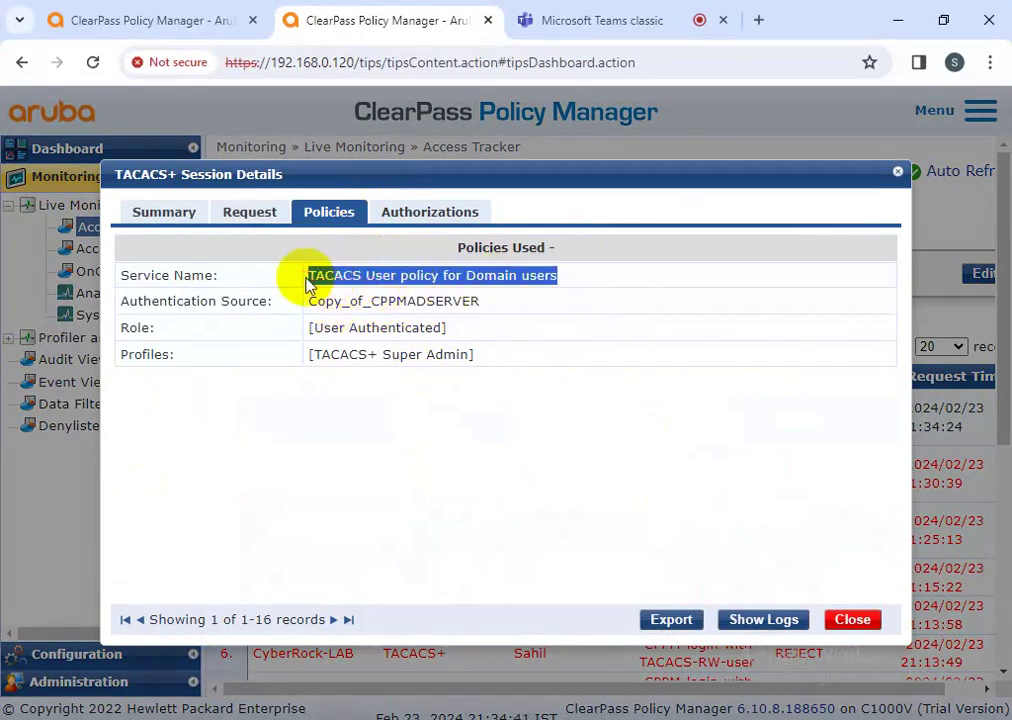
left_click(178, 210)
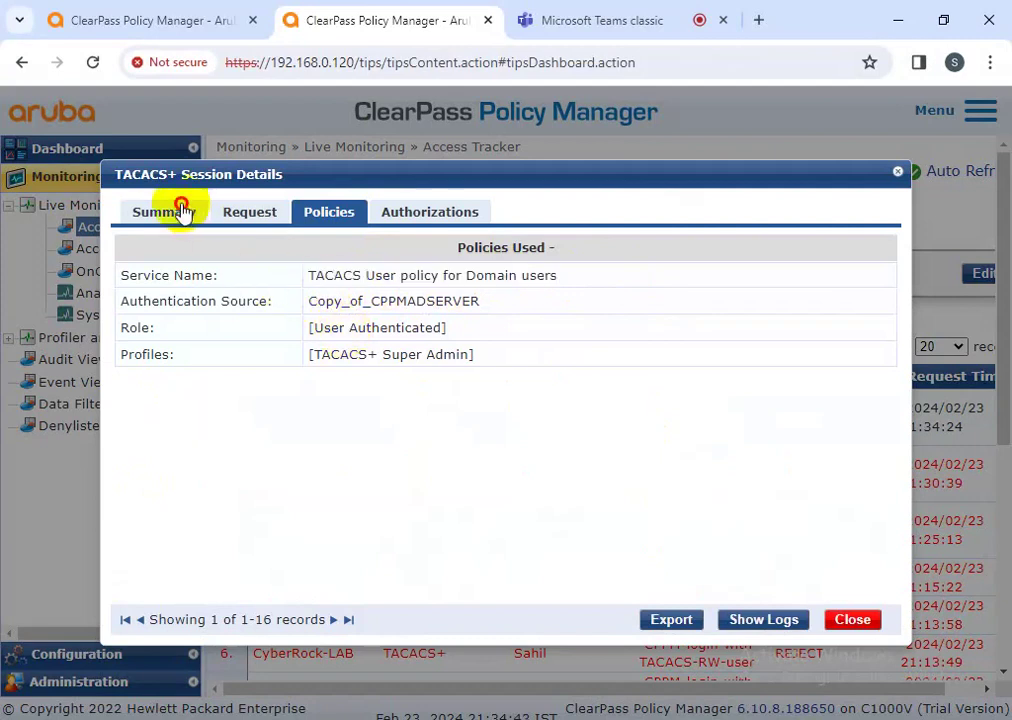
Examine the request's computed attributes for authentication source, username and service, and close the session details.
left_click(255, 214)
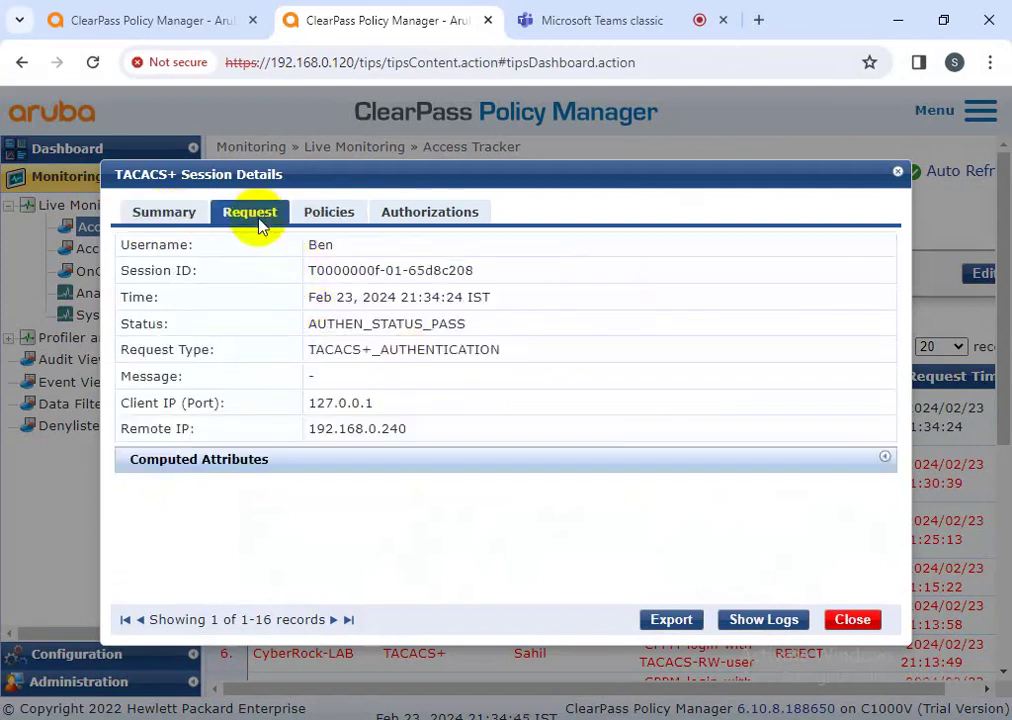
left_click(368, 468)
scroll(402, 429, "down", 3)
scroll(452, 398, "down", 2)
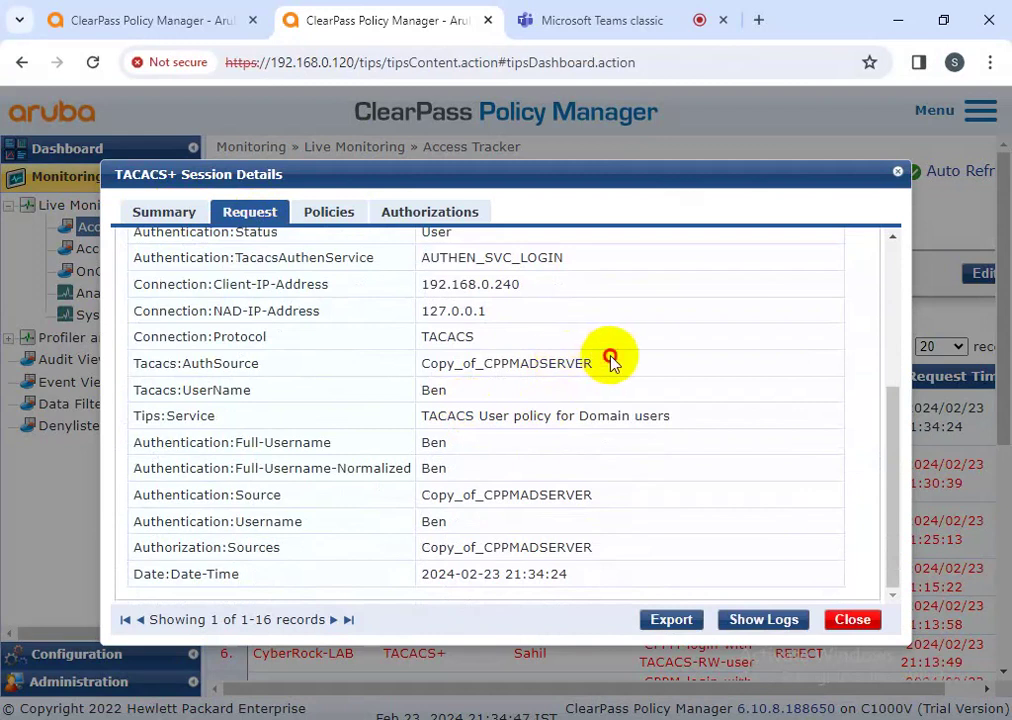
left_click_drag(610, 360, 418, 361)
left_click_drag(545, 392, 400, 391)
left_click_drag(732, 420, 430, 416)
scroll(631, 517, "up", 2)
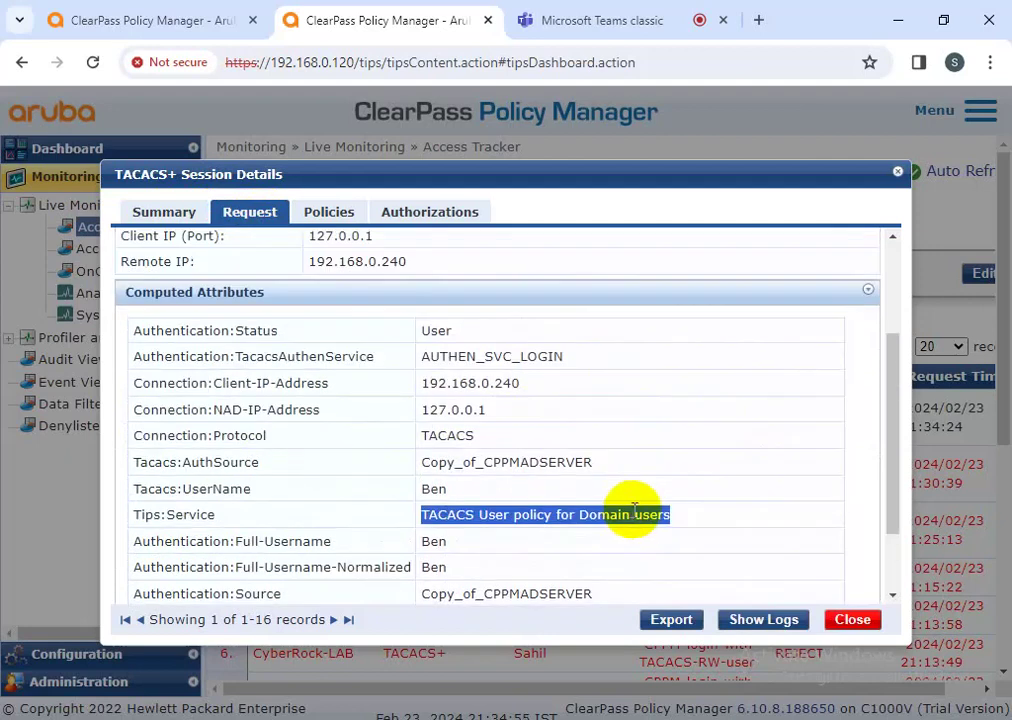
left_click(853, 620)
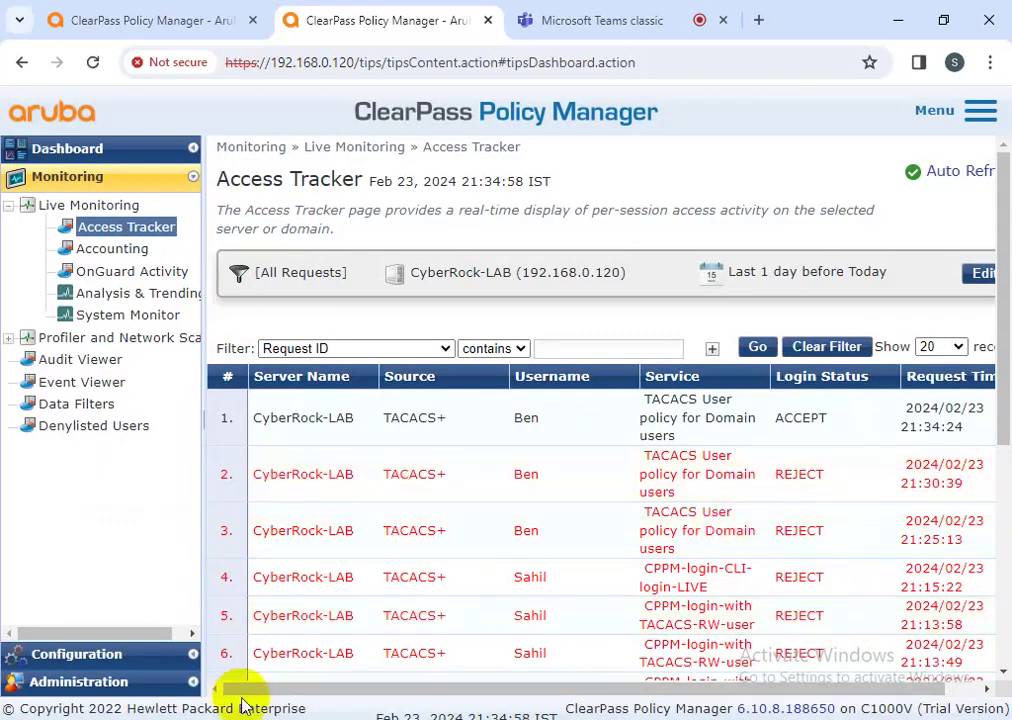
Open the configured Services list and clear its name filter to list all services.
left_click(100, 656)
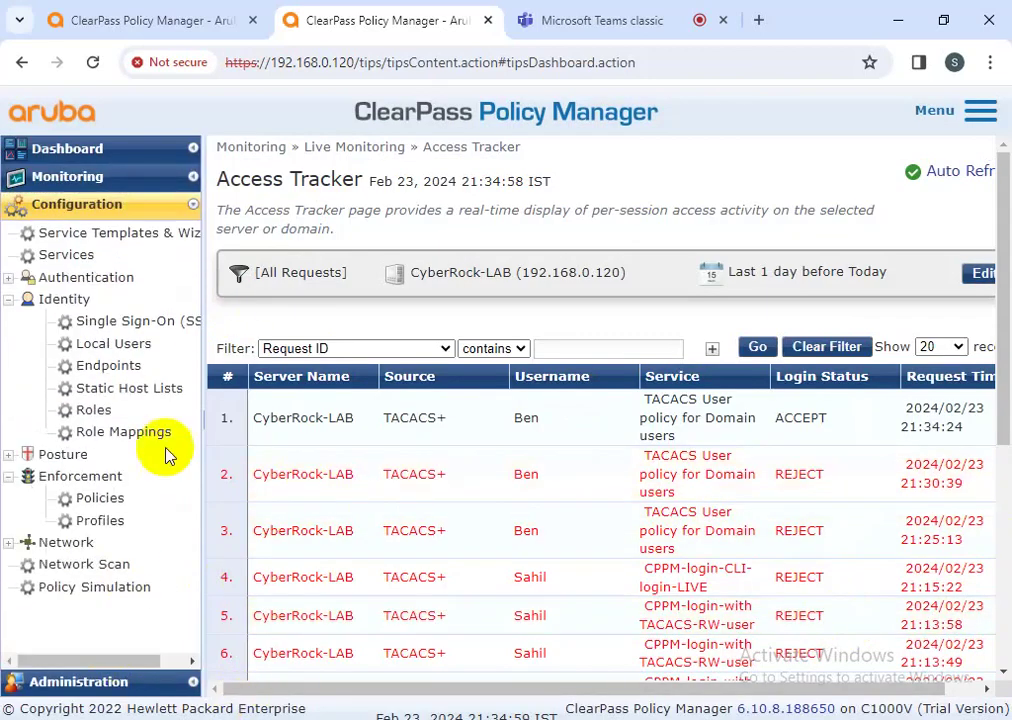
left_click(68, 254)
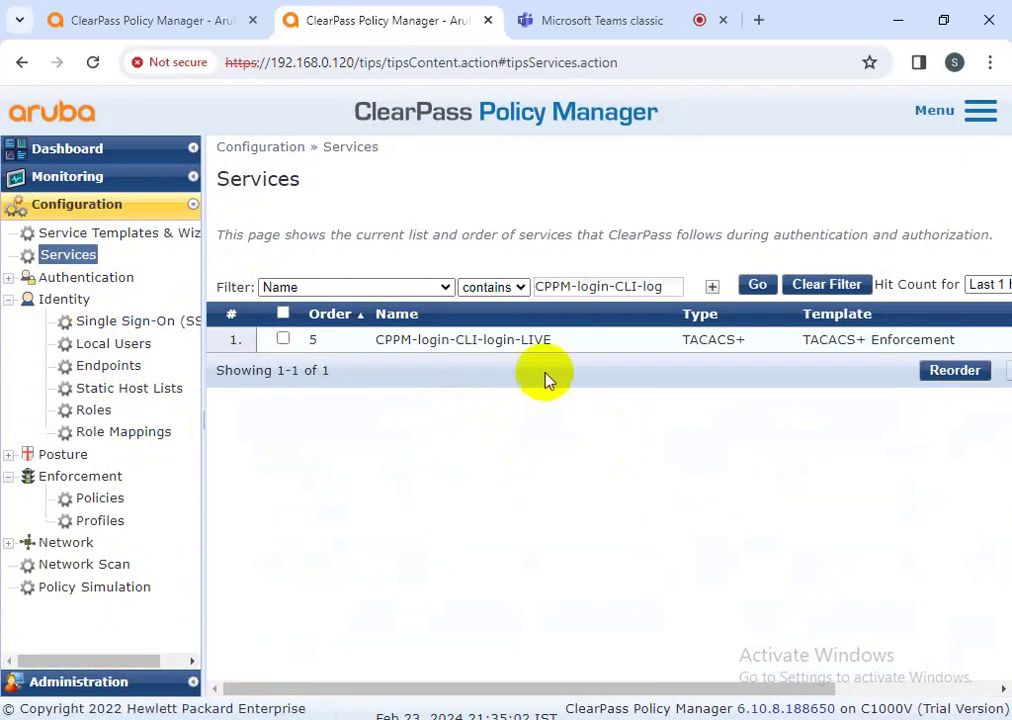
left_click(520, 343)
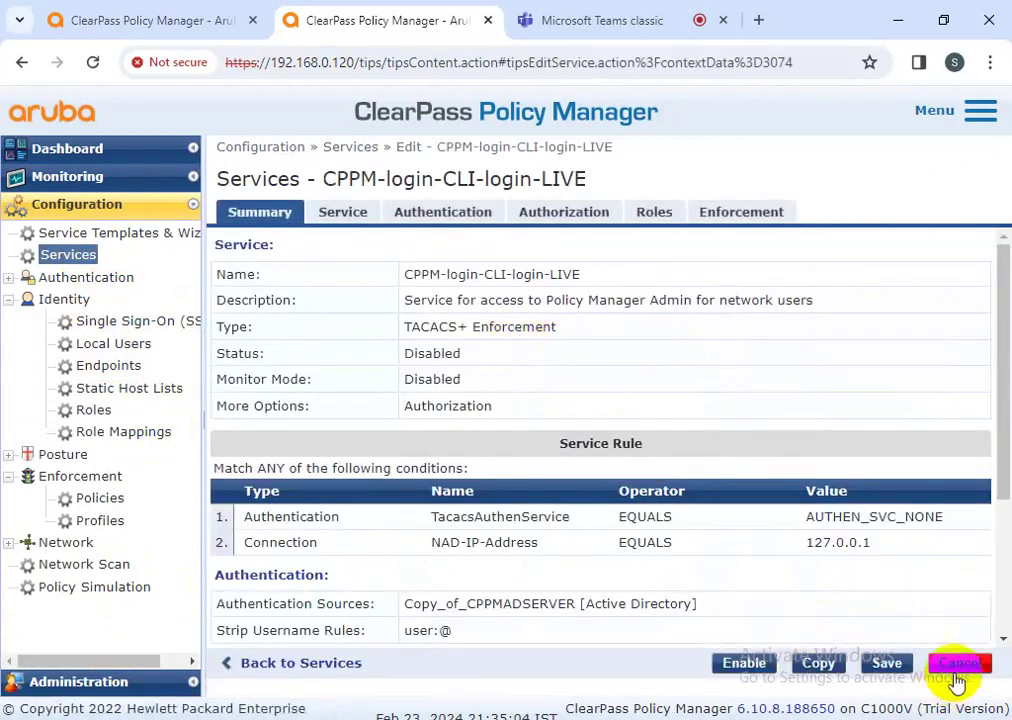
left_click(959, 664)
left_click(793, 288)
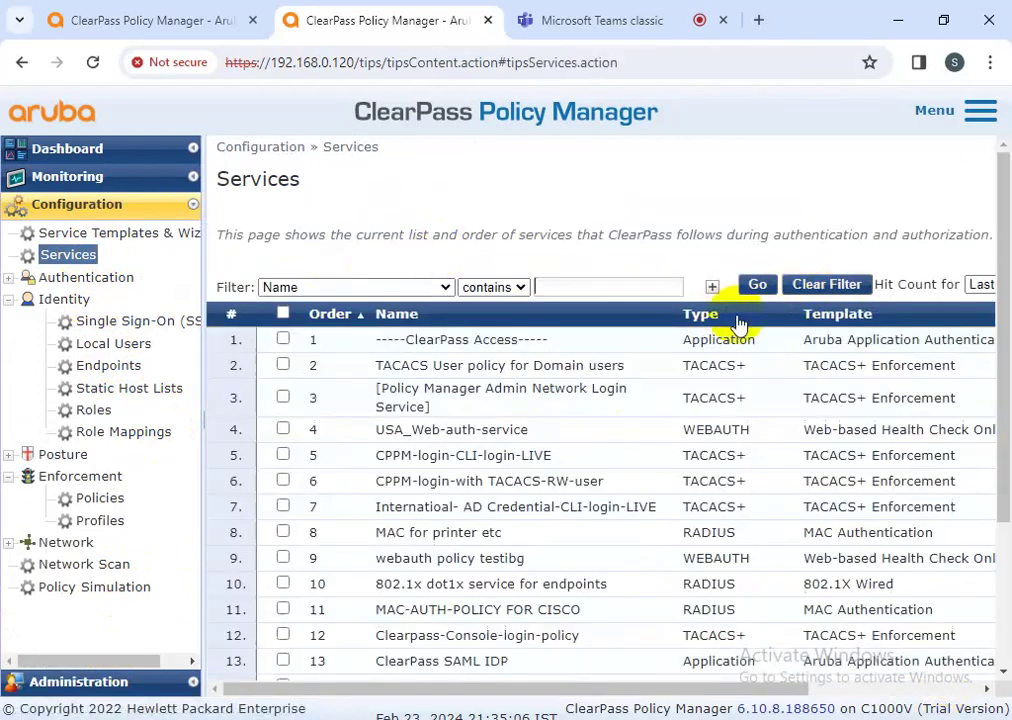
Open the TACACS User policy for Domain users service and review its service rule conditions, authentication source and strip username rules.
left_click(512, 370)
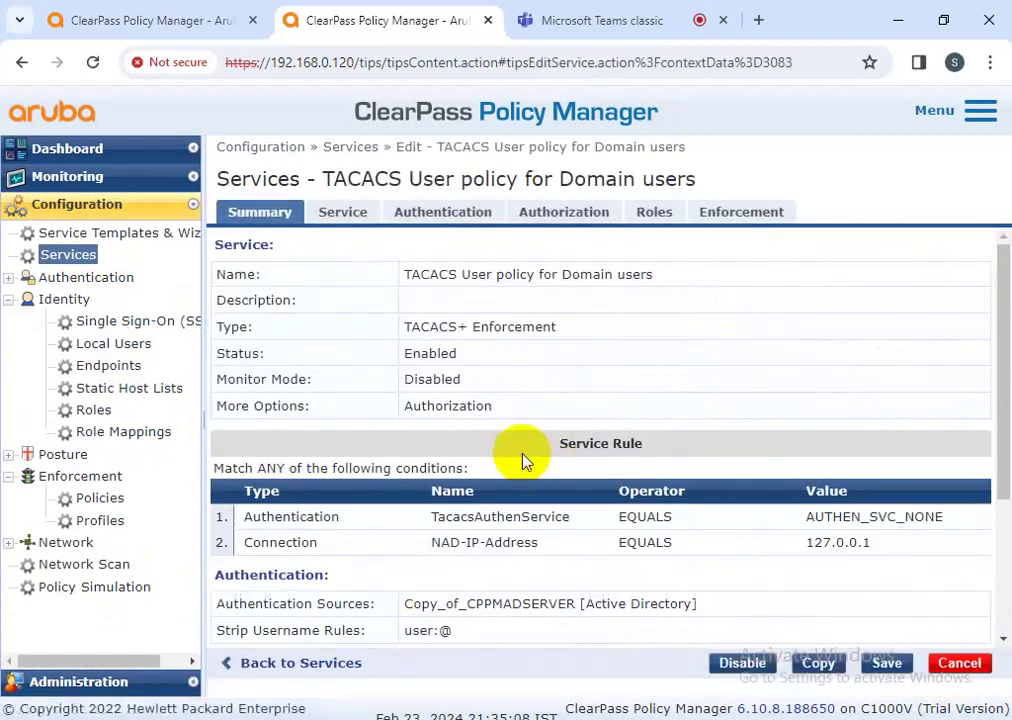
left_click_drag(933, 549, 237, 515)
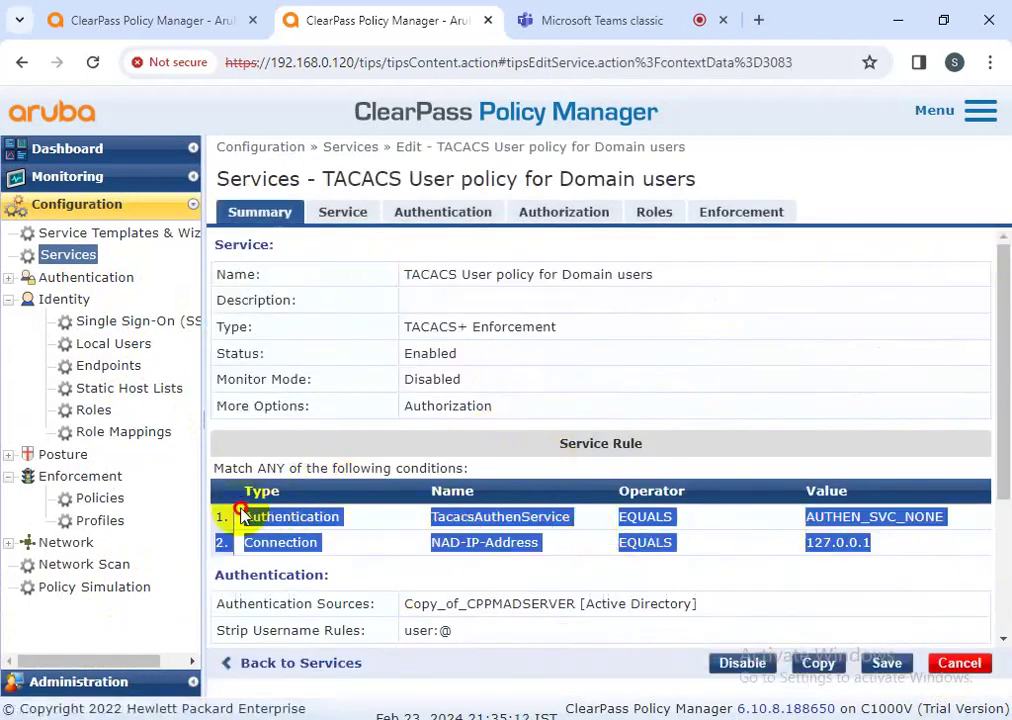
left_click(710, 430)
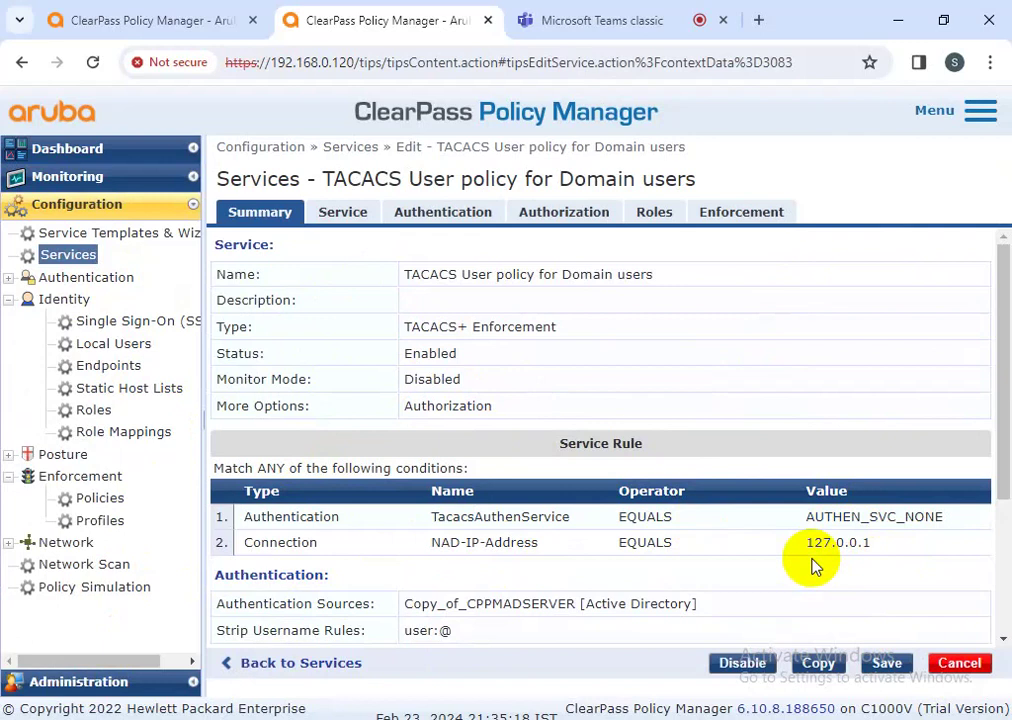
left_click(343, 211)
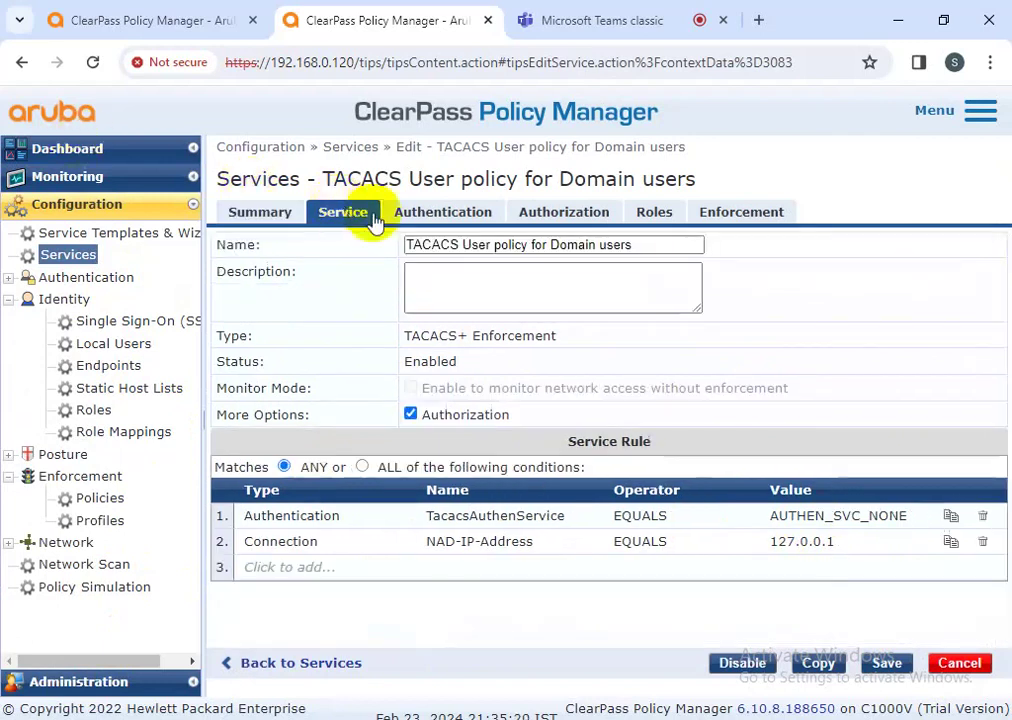
left_click(428, 216)
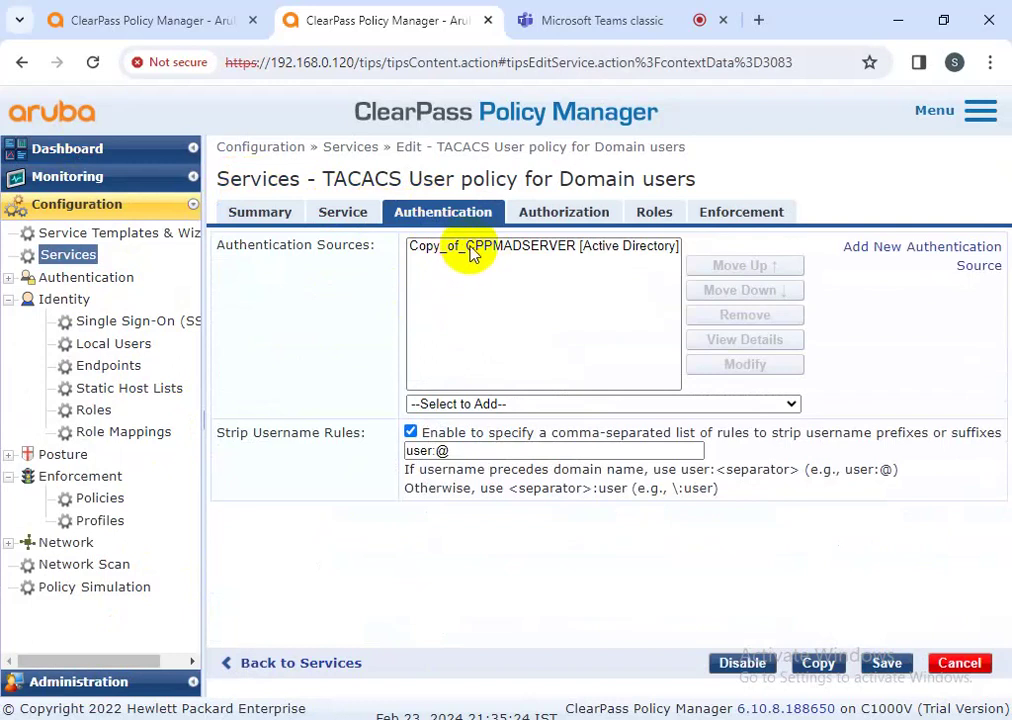
left_click_drag(219, 429, 368, 445)
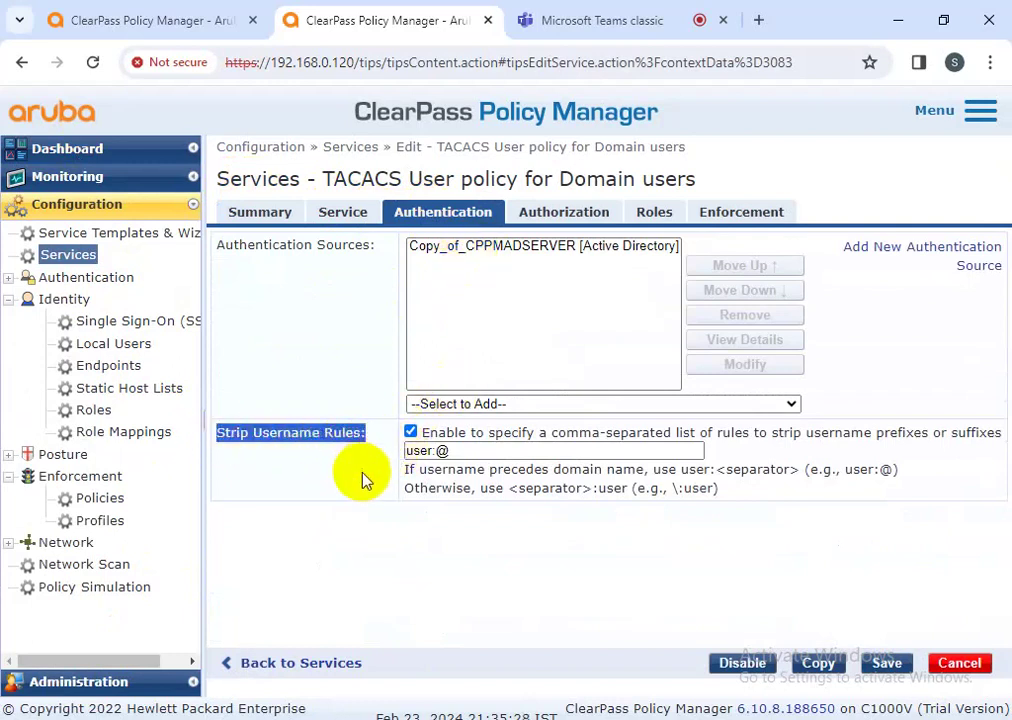